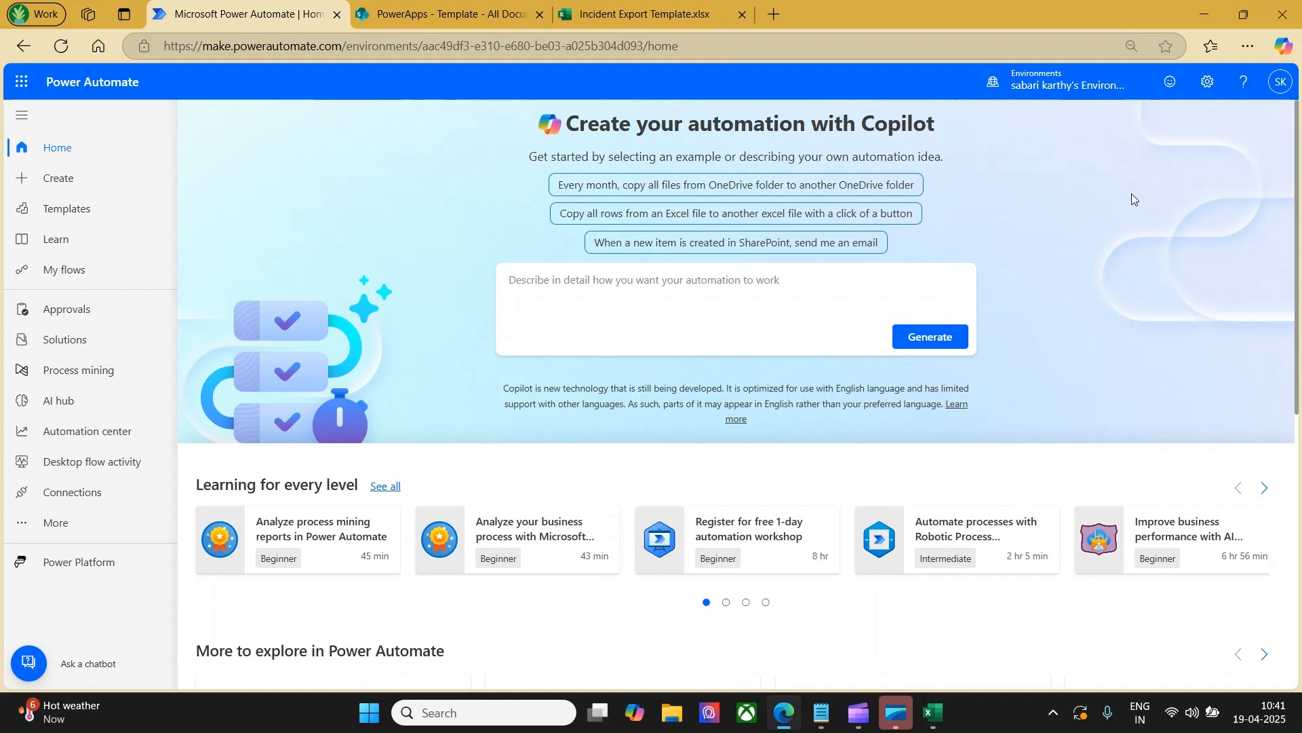
Switch to the Incident Export Template workbook in Excel and show the conditional formatting rules of the Priority column.
left_click(671, 8)
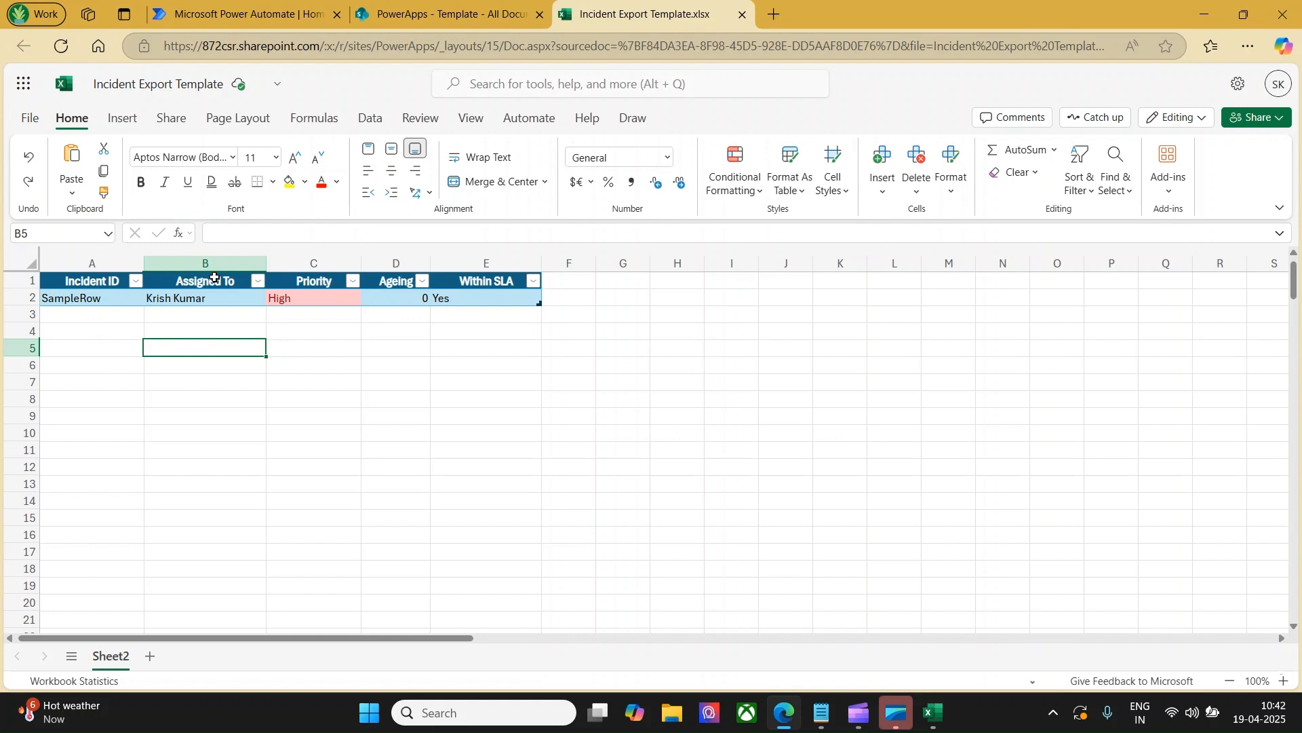
left_click(301, 261)
left_click(735, 185)
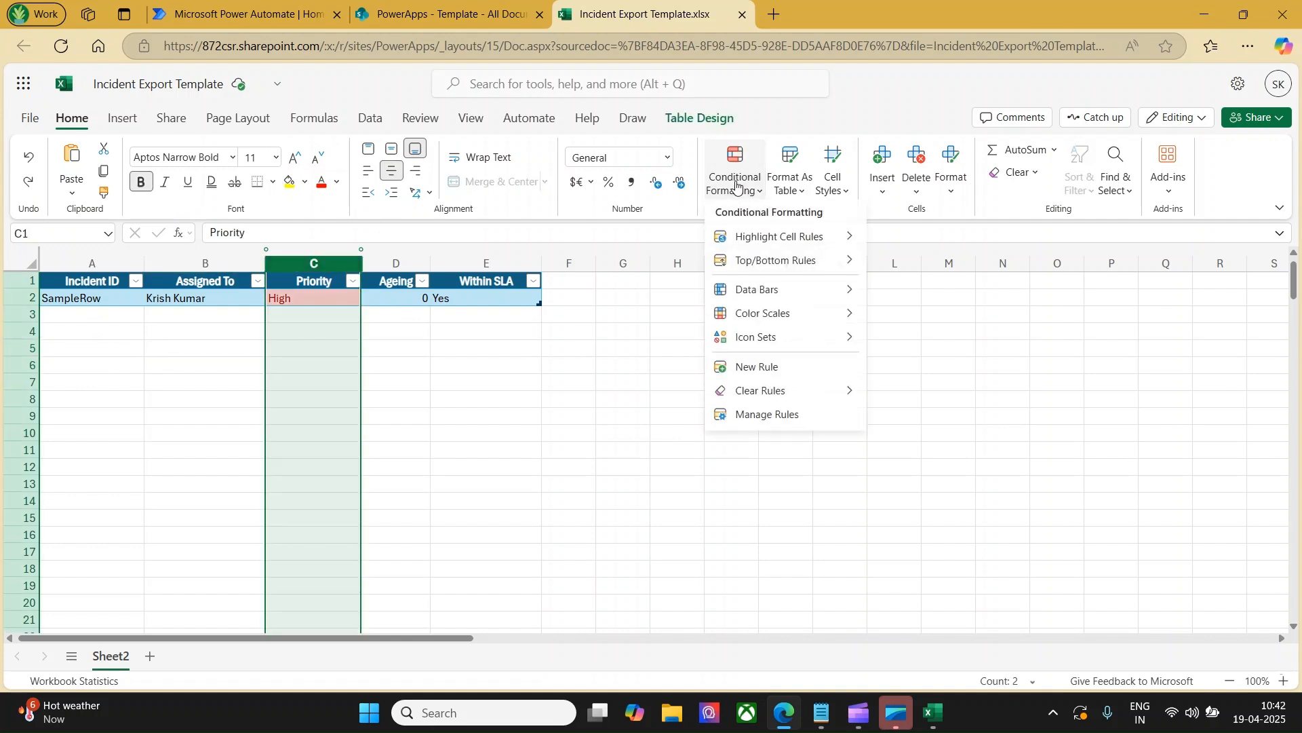
left_click(754, 414)
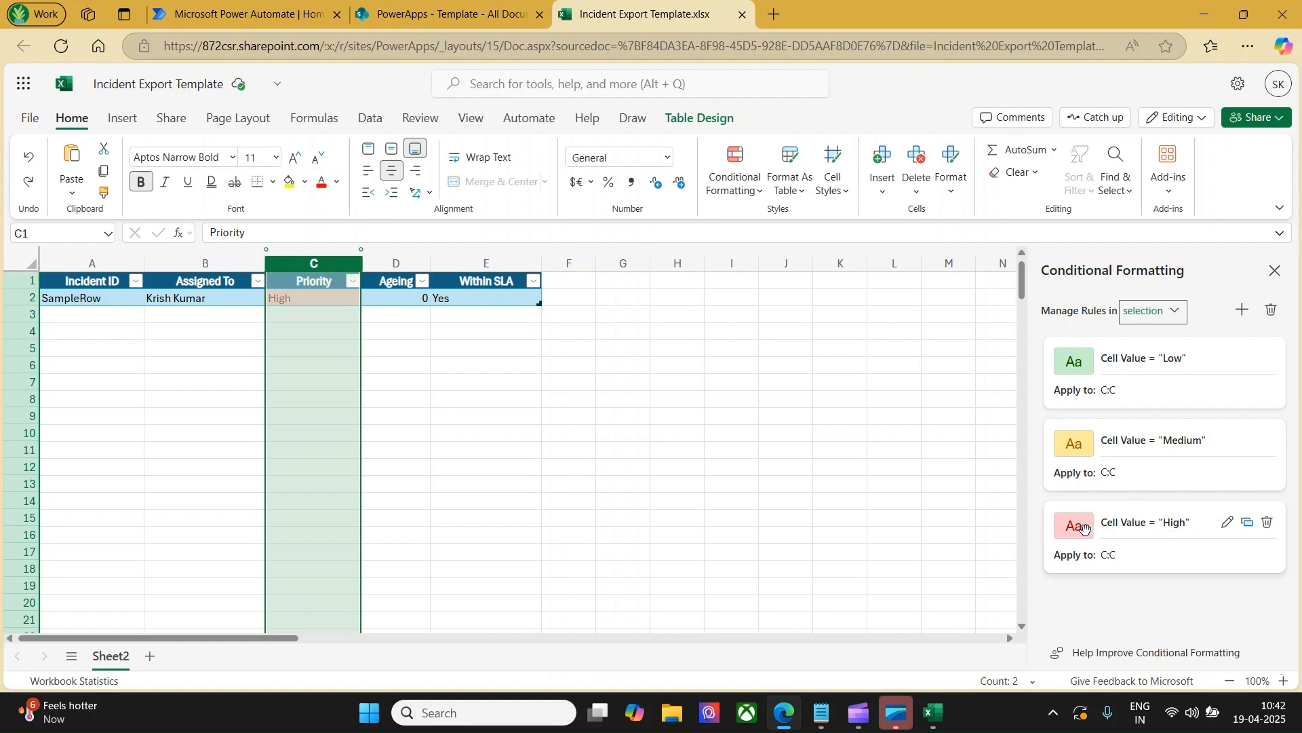
Review the conditional formatting rules for the whole sheet, including the Ageing and Within SLA columns, and close the rules list.
left_click(1175, 312)
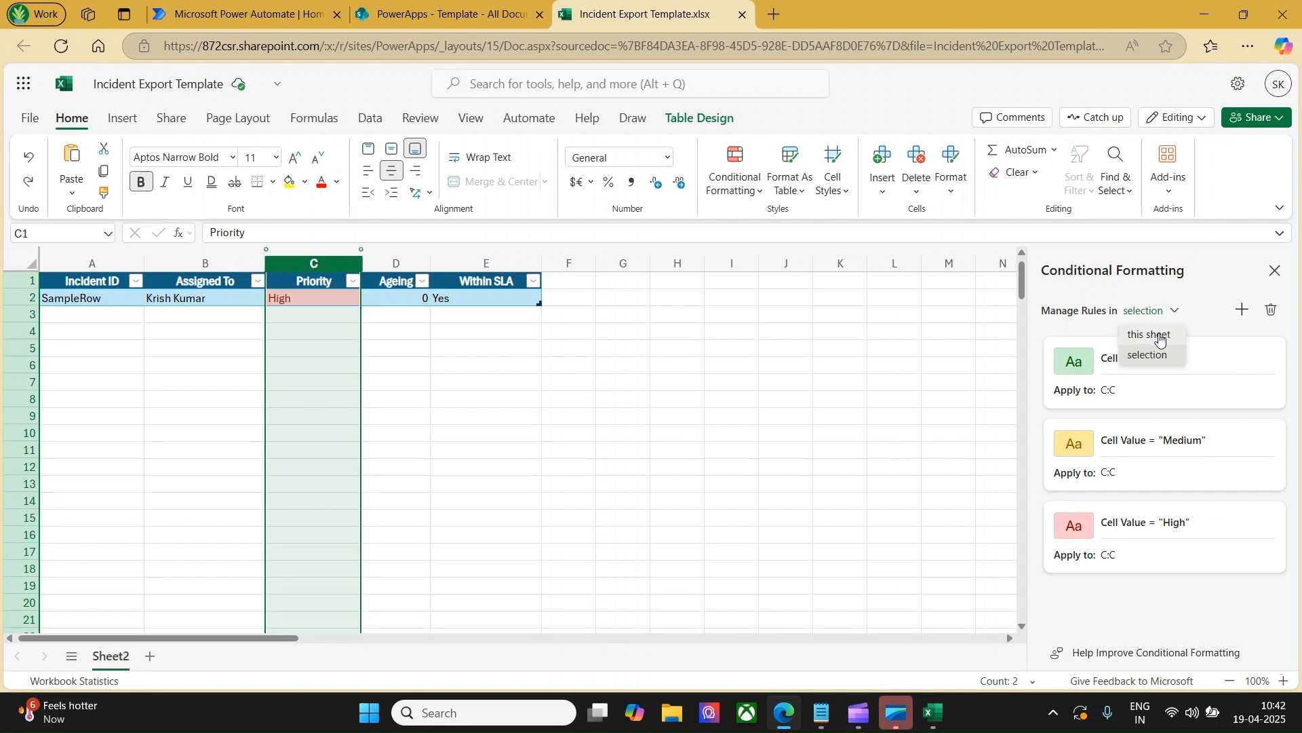
left_click(1155, 334)
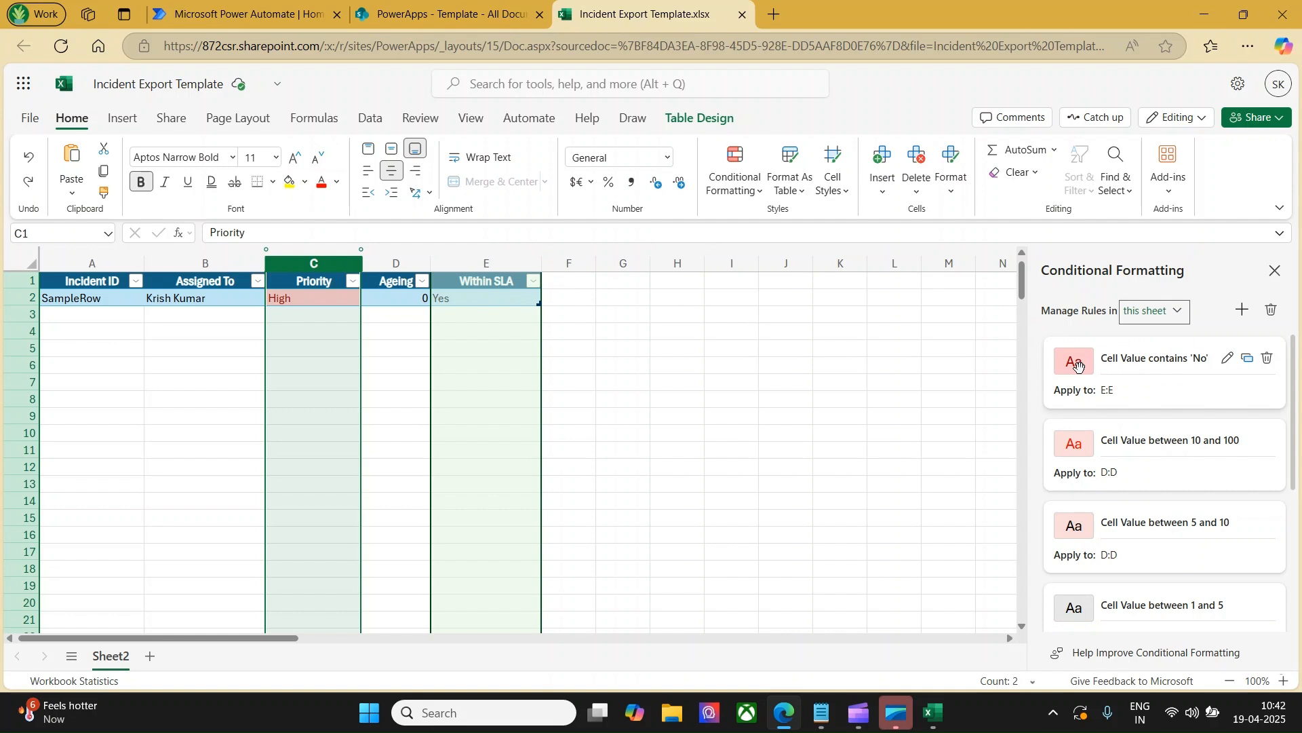
scroll(1128, 458, "down", 1)
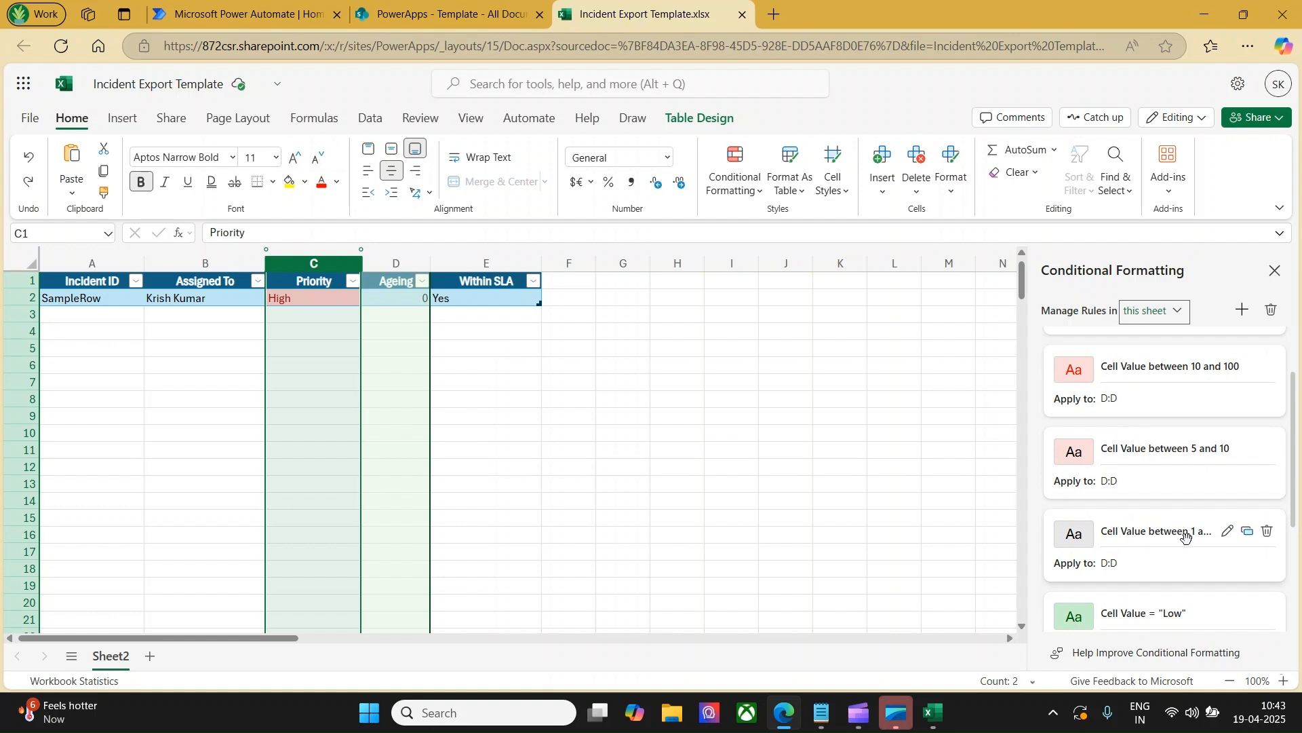
left_click(1118, 565)
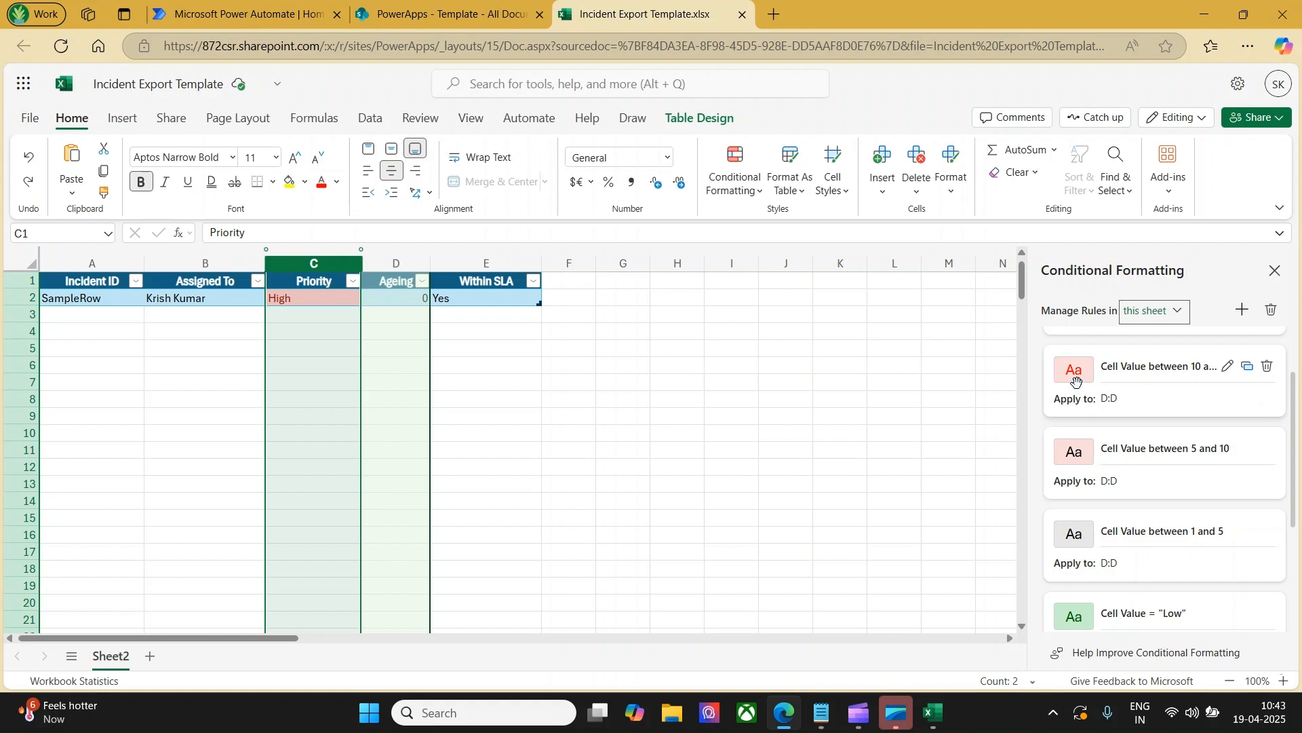
left_click(1273, 270)
Switch to the SharePoint site and browse from Documents through the Populate Excel Template folder to its Template subfolder.
left_click(488, 17)
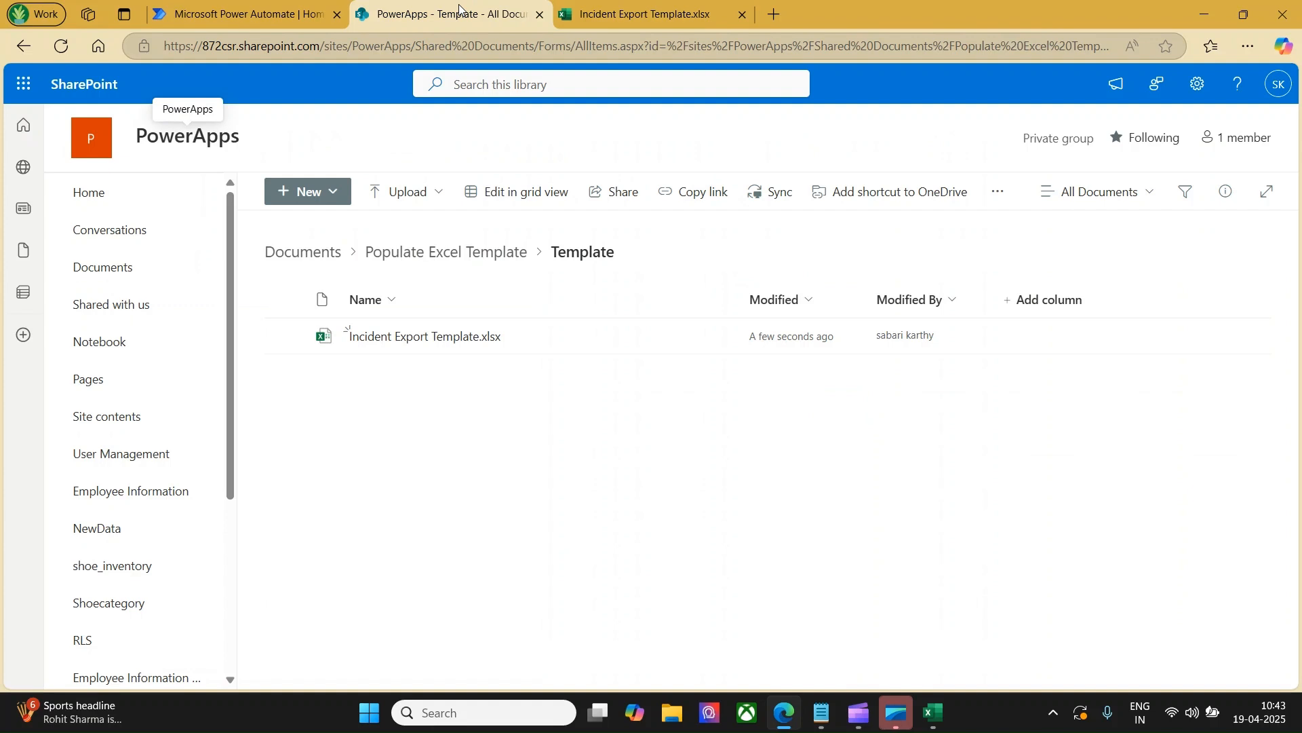
left_click(331, 256)
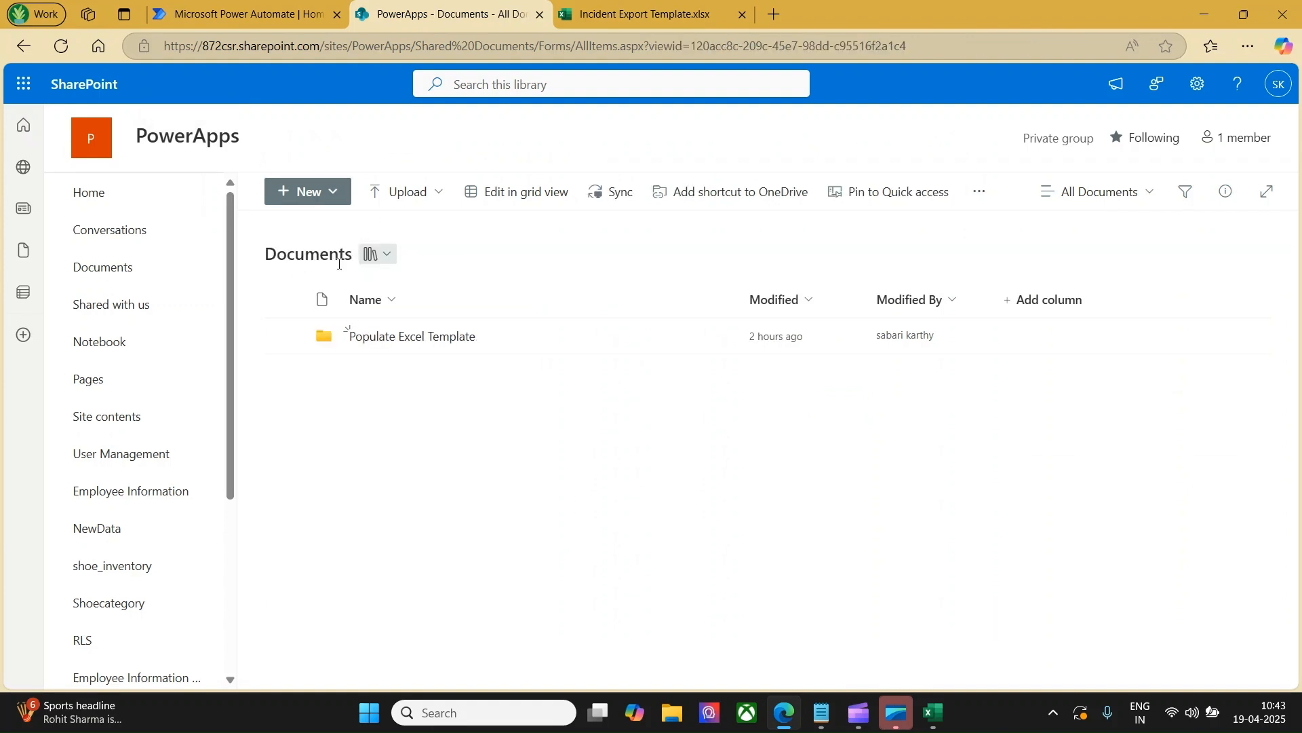
left_click(376, 339)
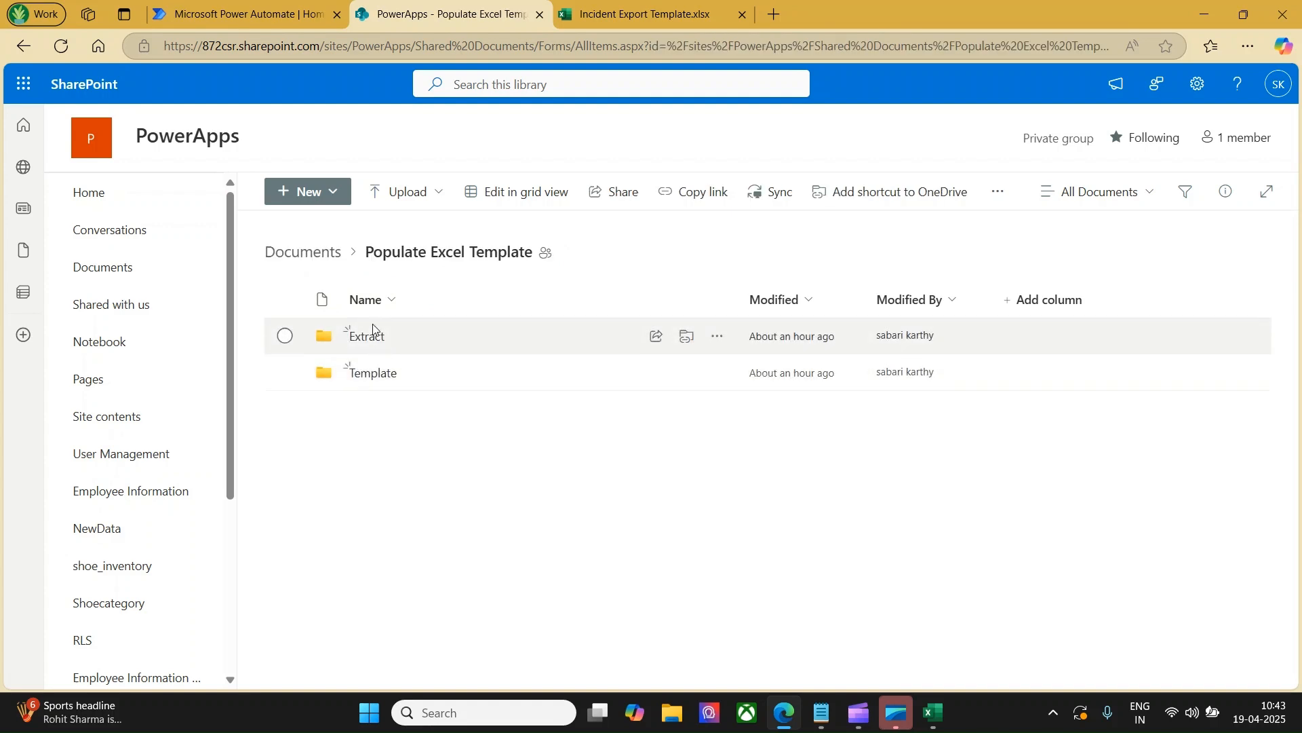
left_click(375, 374)
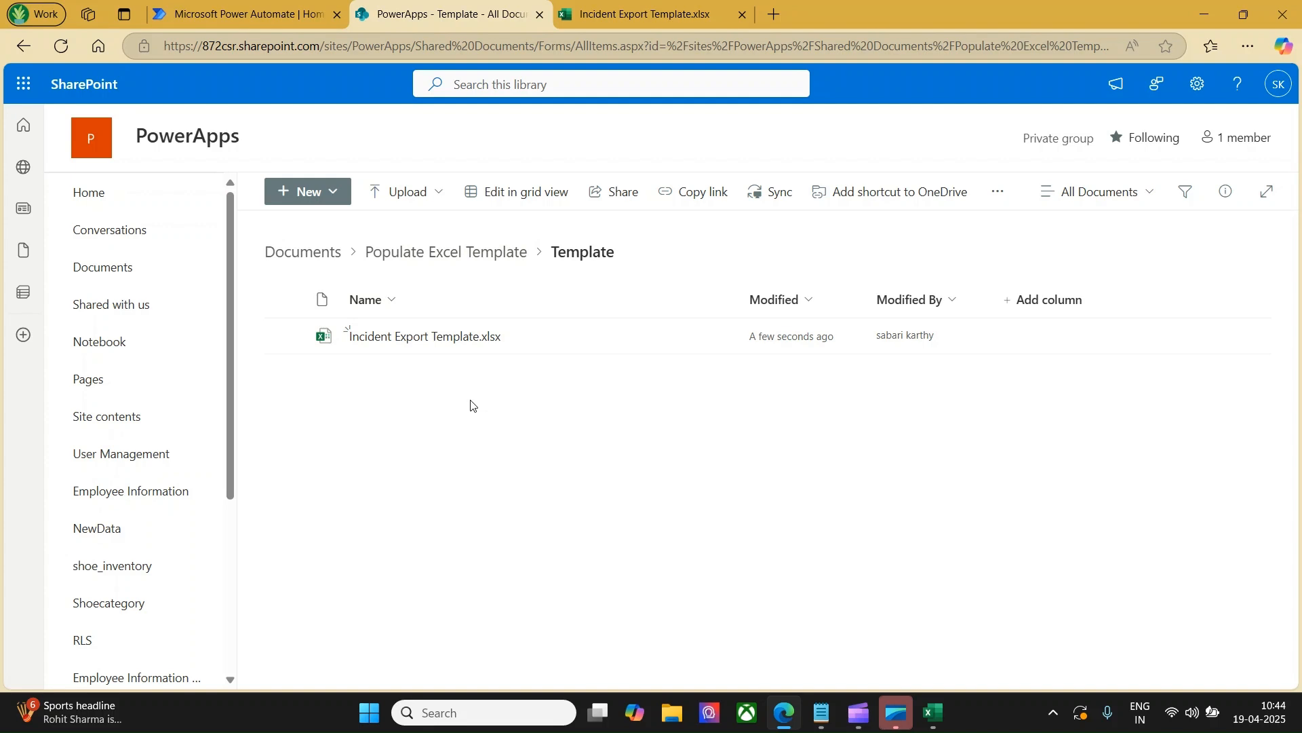
Switch to Power Automate and create a manually triggered instant cloud flow named "Populate Excel Template".
left_click(297, 13)
left_click(64, 278)
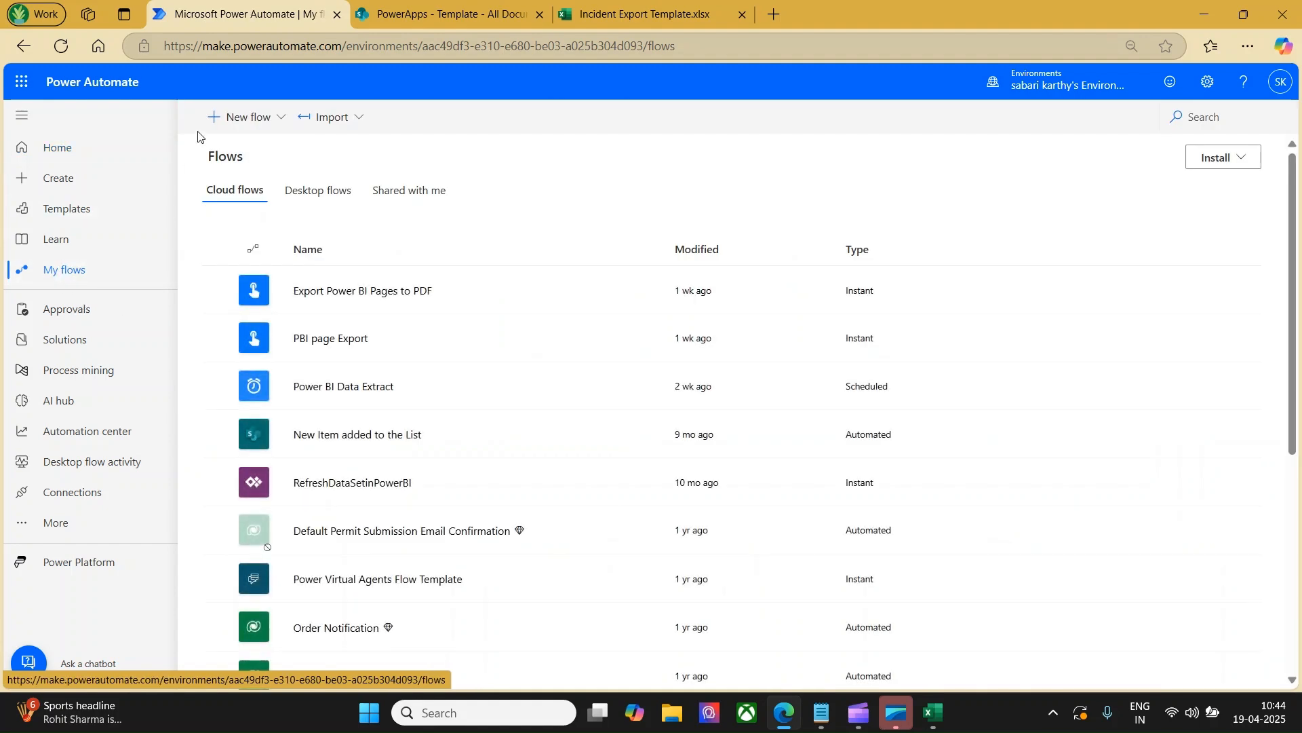
left_click(260, 123)
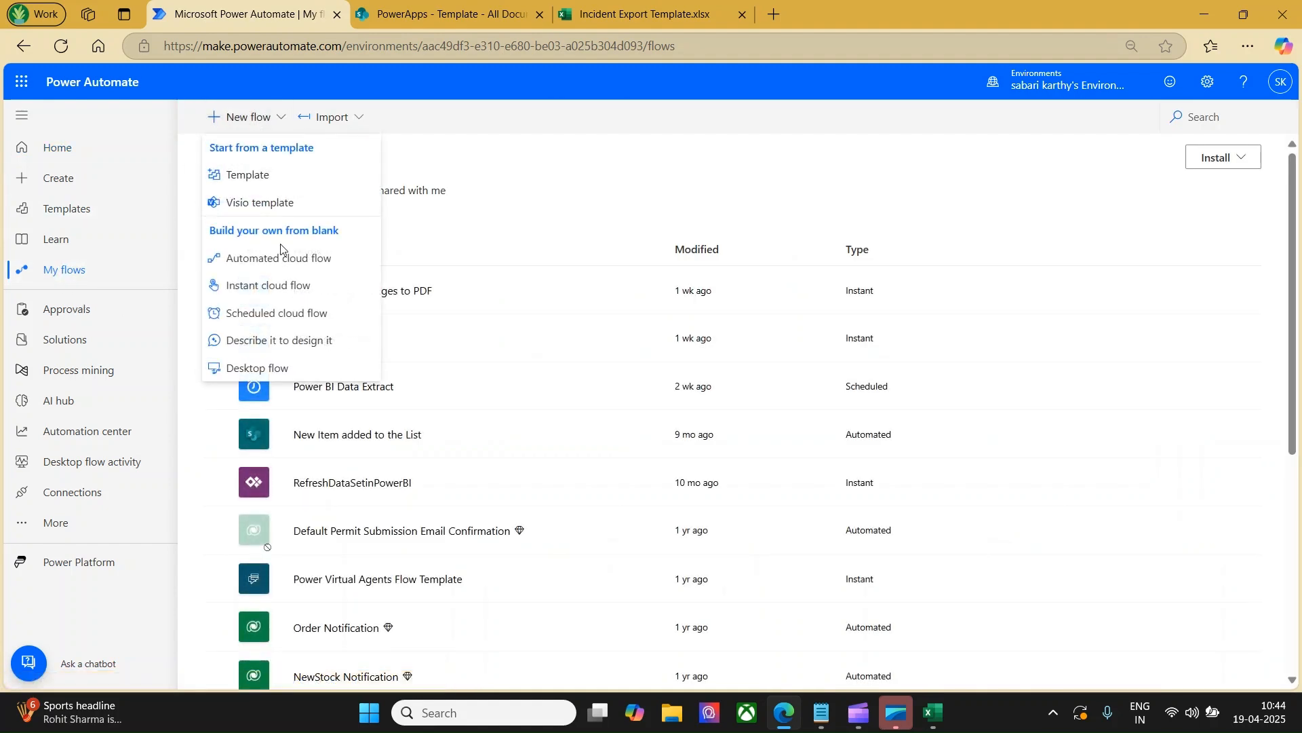
left_click(280, 285)
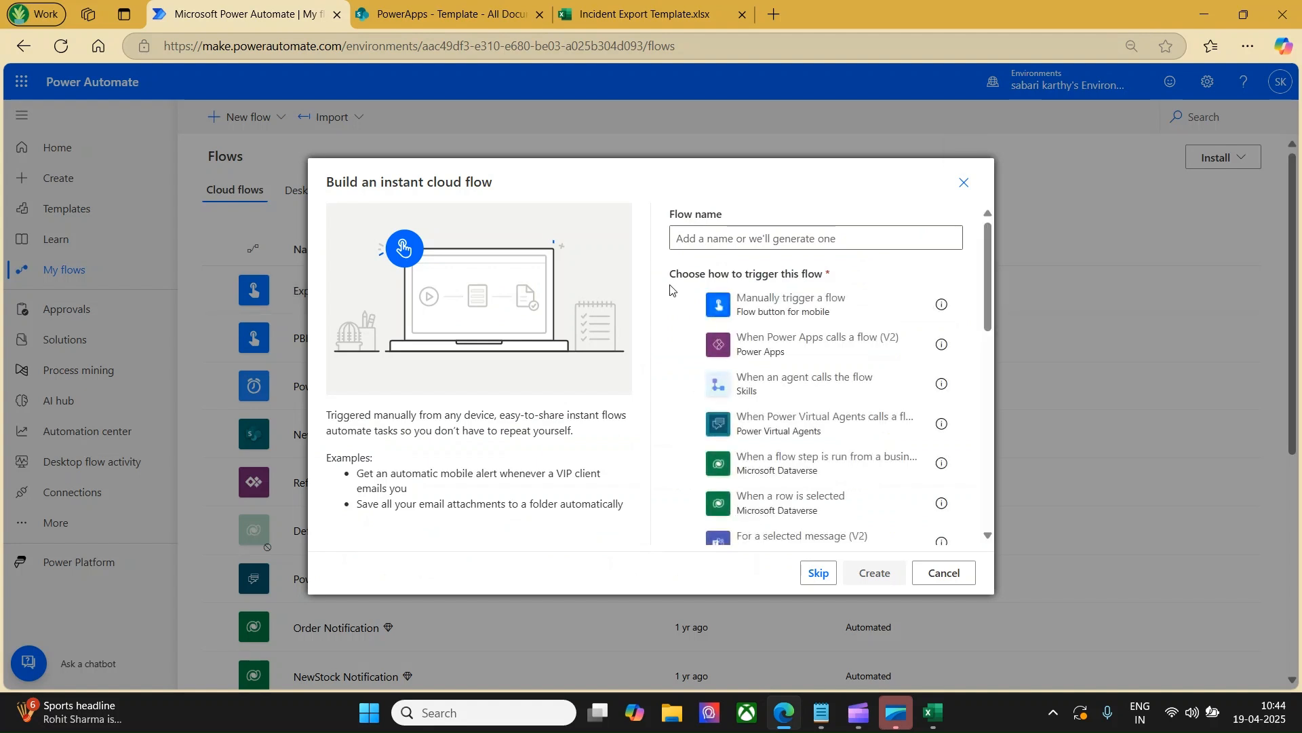
left_click(776, 302)
left_click(699, 233)
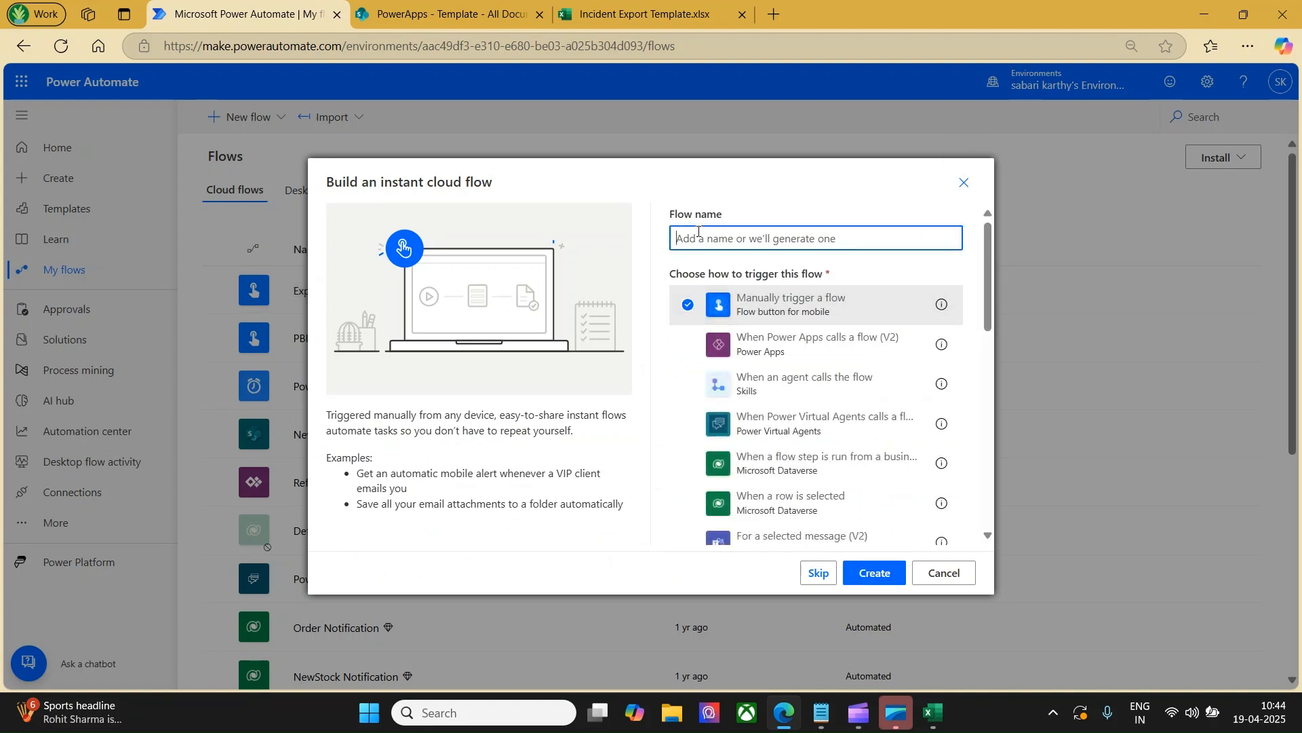
type("Populate Excel Template")
left_click(876, 573)
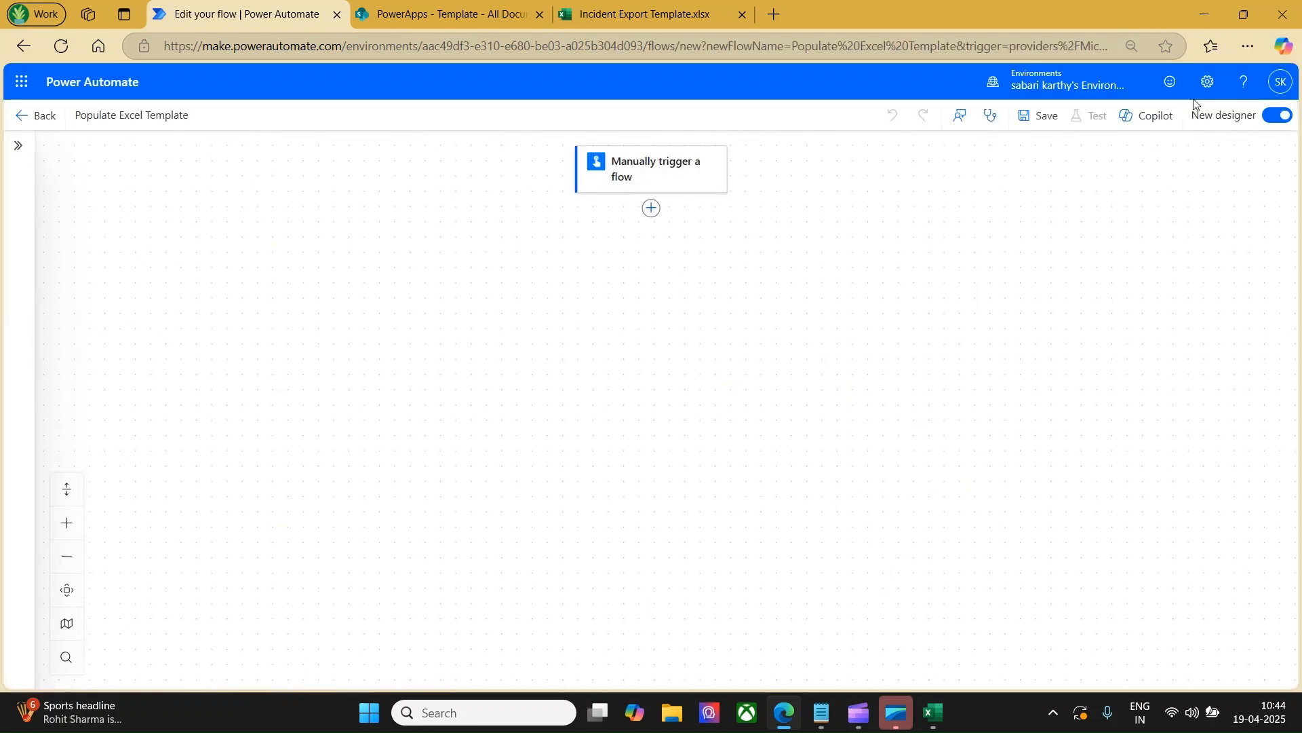
Switch the flow to the classic designer without saving and add an Initialize variable action after the trigger.
left_click(1274, 116)
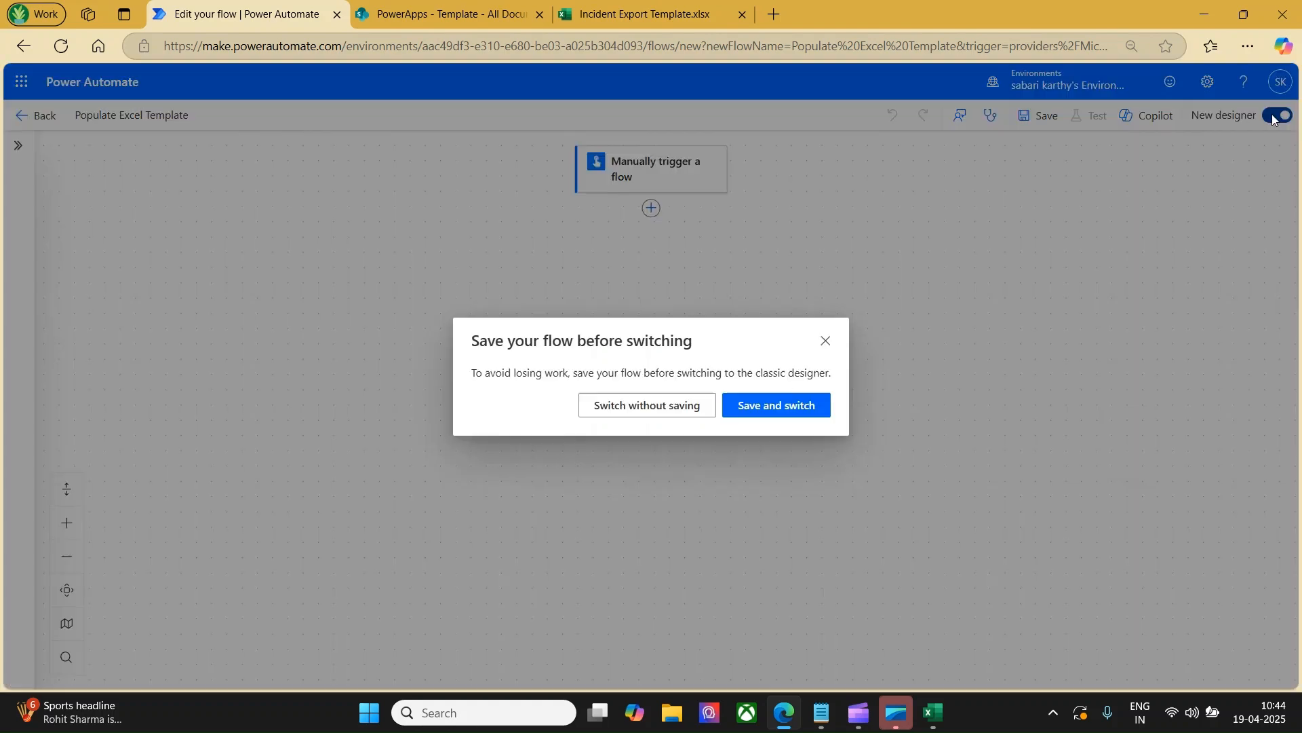
left_click(663, 420)
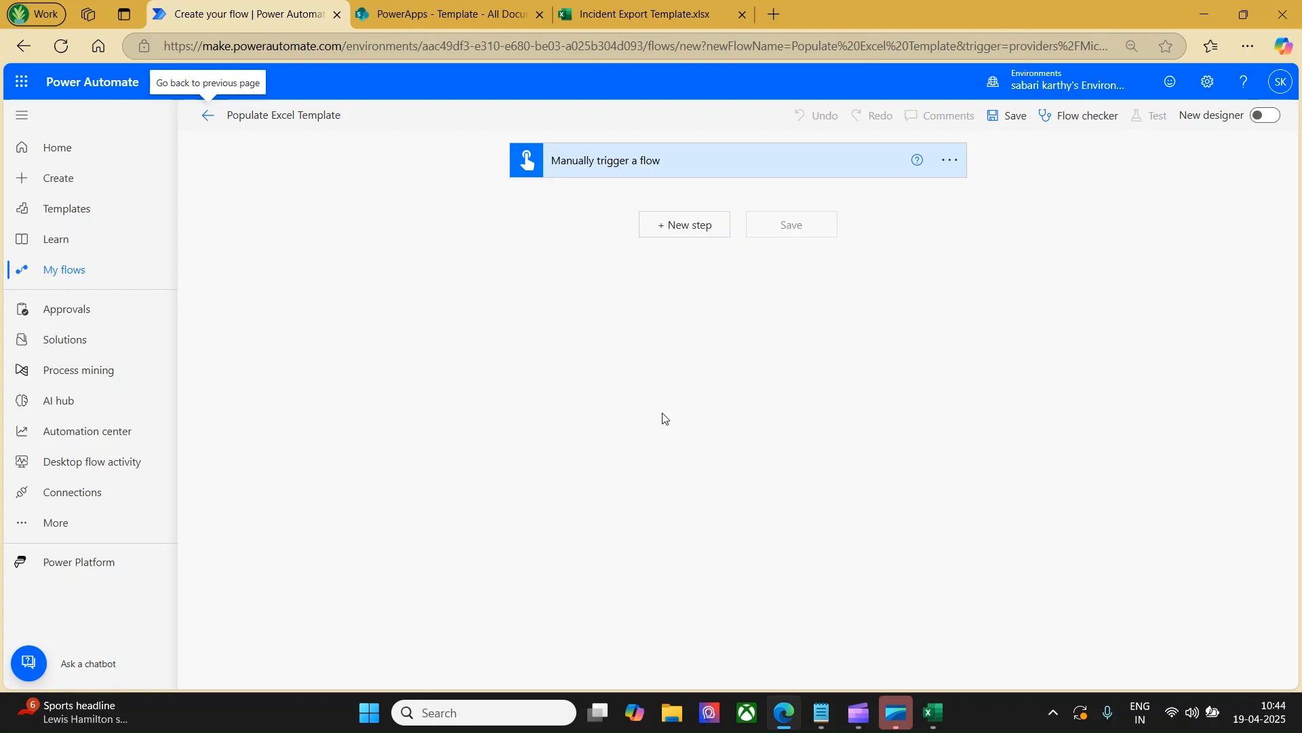
left_click(683, 223)
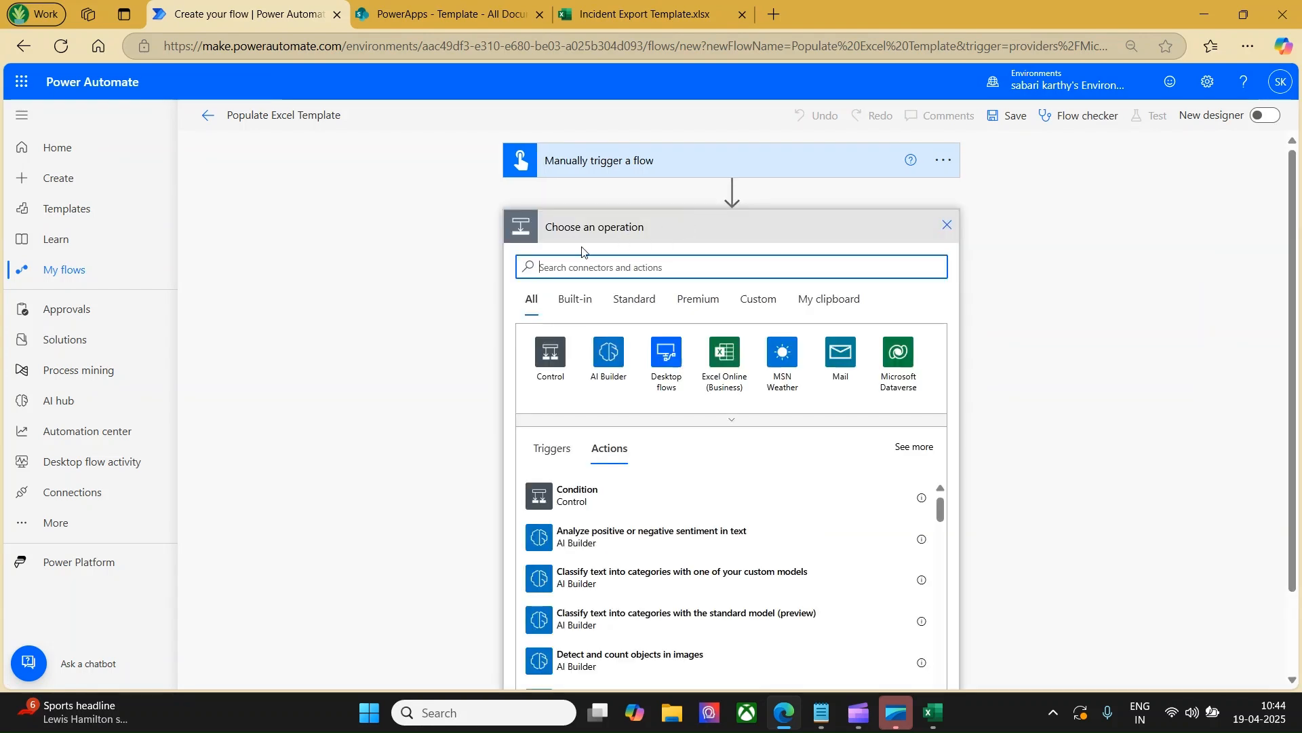
type("variable")
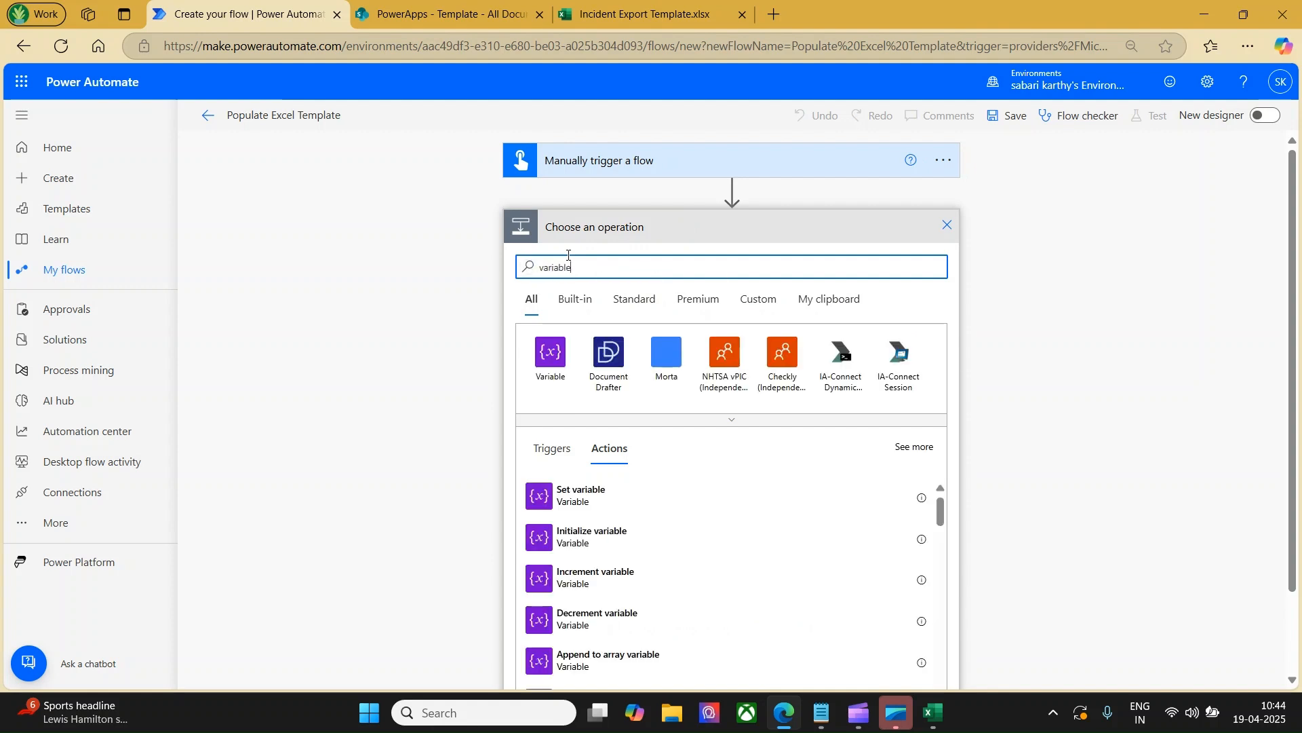
left_click(640, 551)
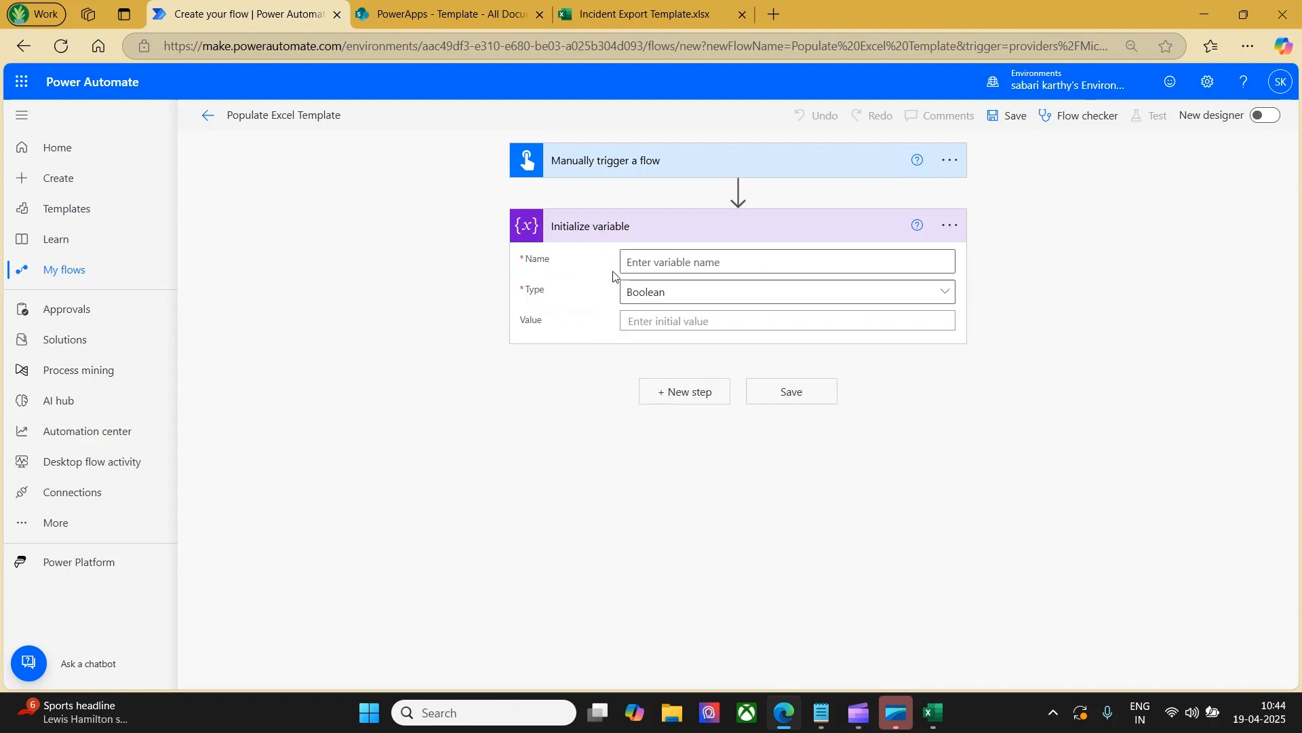
Name the new variable Data and set its type to Array.
left_click(642, 270)
type("Data")
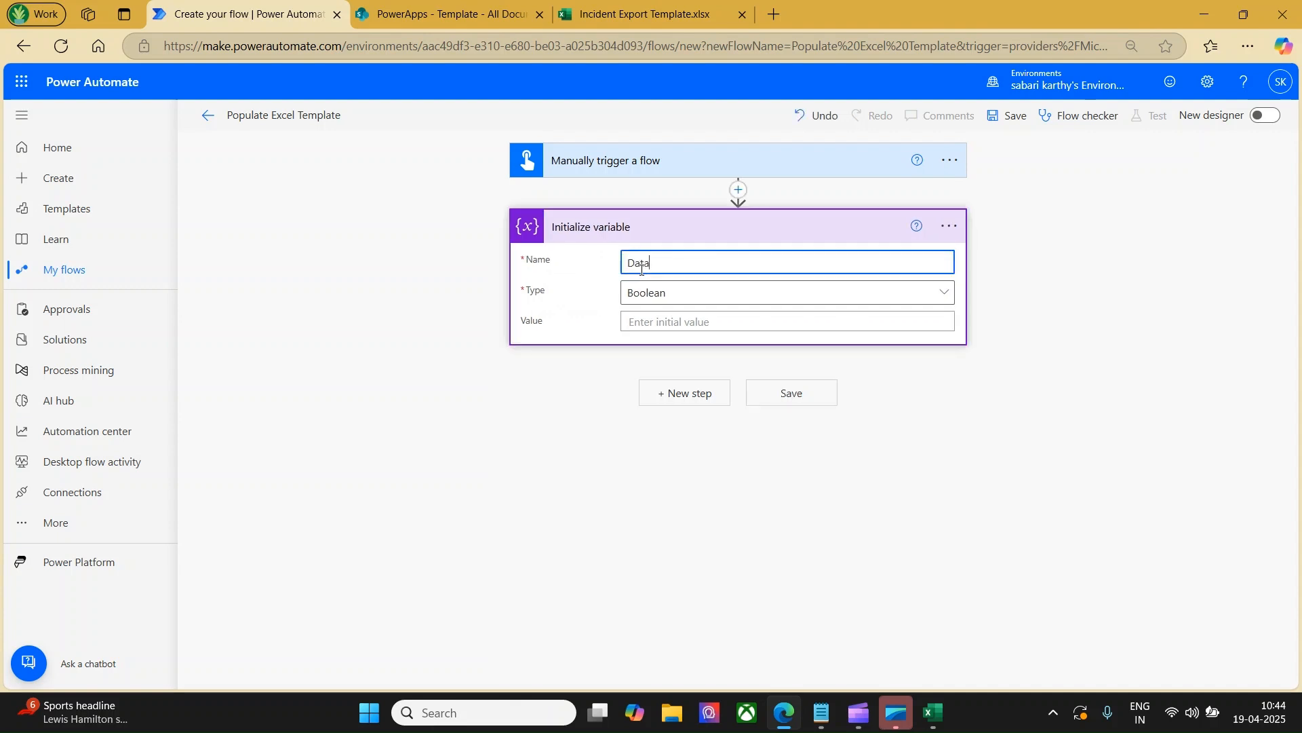
left_click(646, 294)
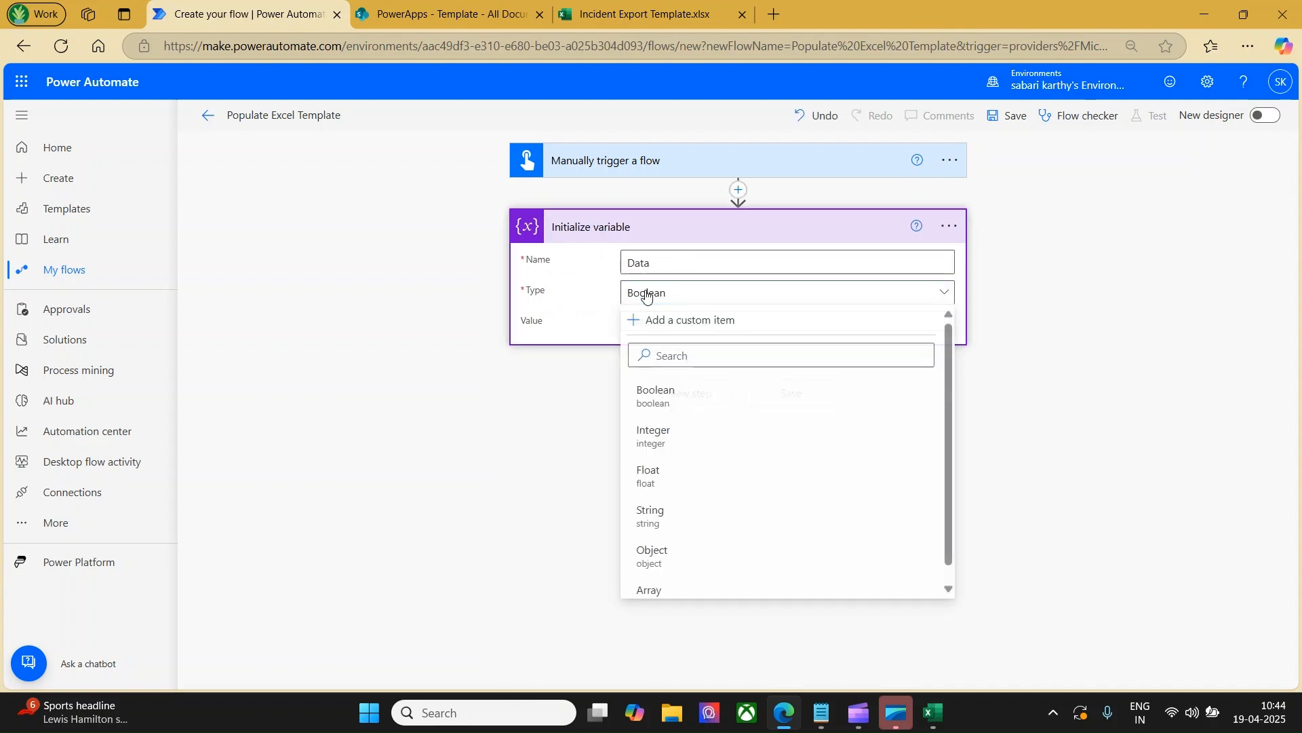
scroll(672, 570, "down", 1)
left_click(661, 578)
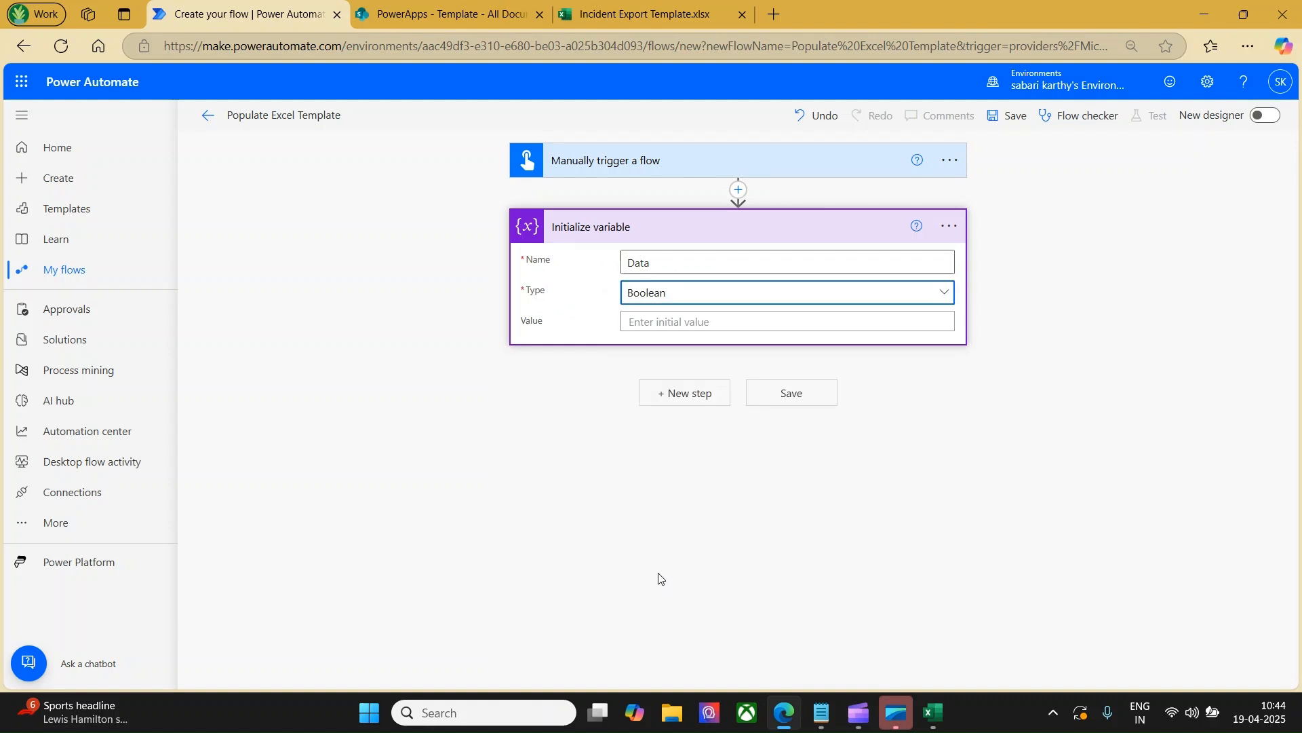
Copy the whole JSON array of sample incidents from Notepad and paste it as the Data variable's initial value.
left_click(645, 317)
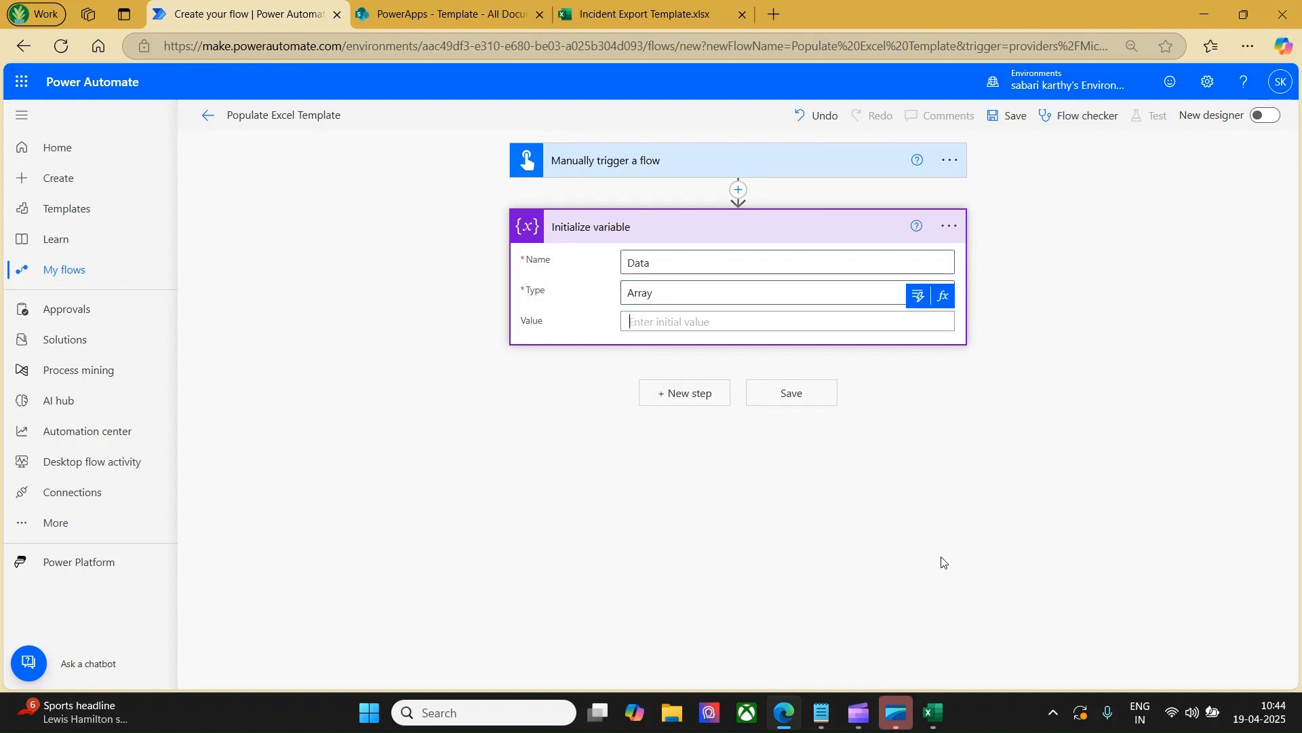
left_click(822, 713)
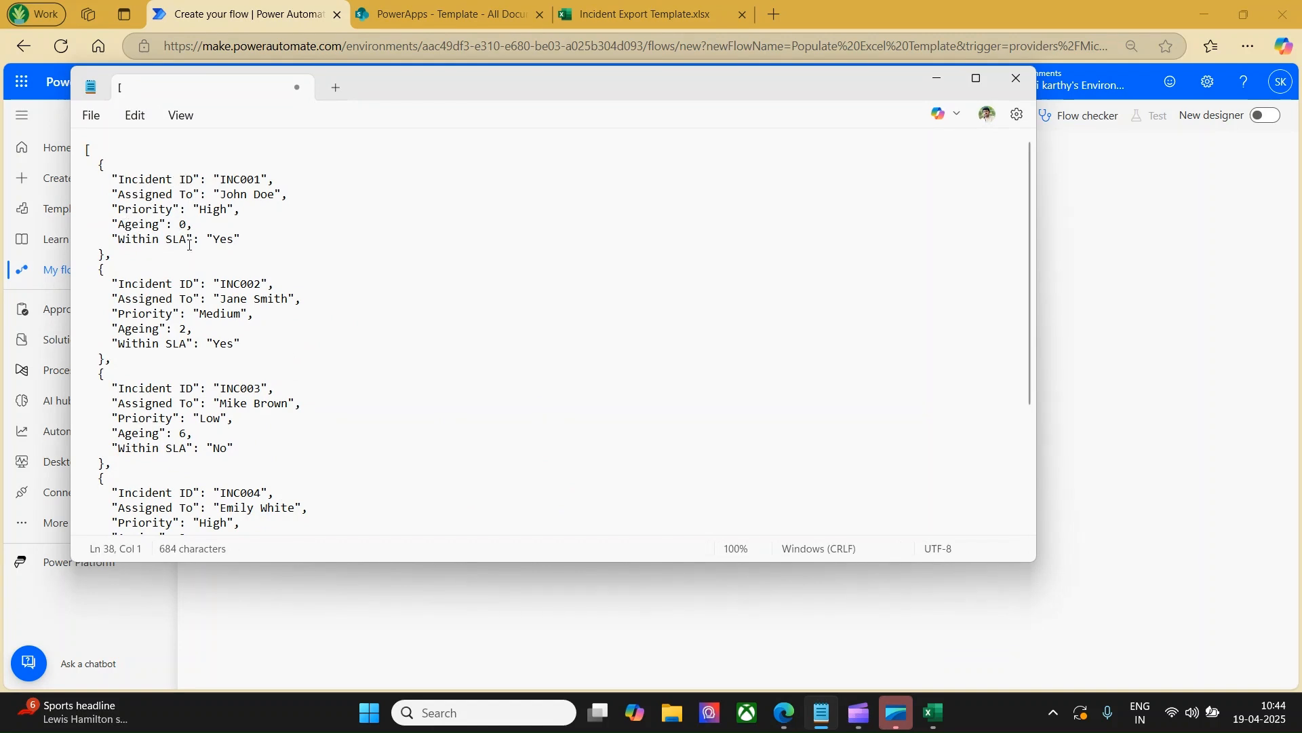
scroll(307, 264, "down", 4)
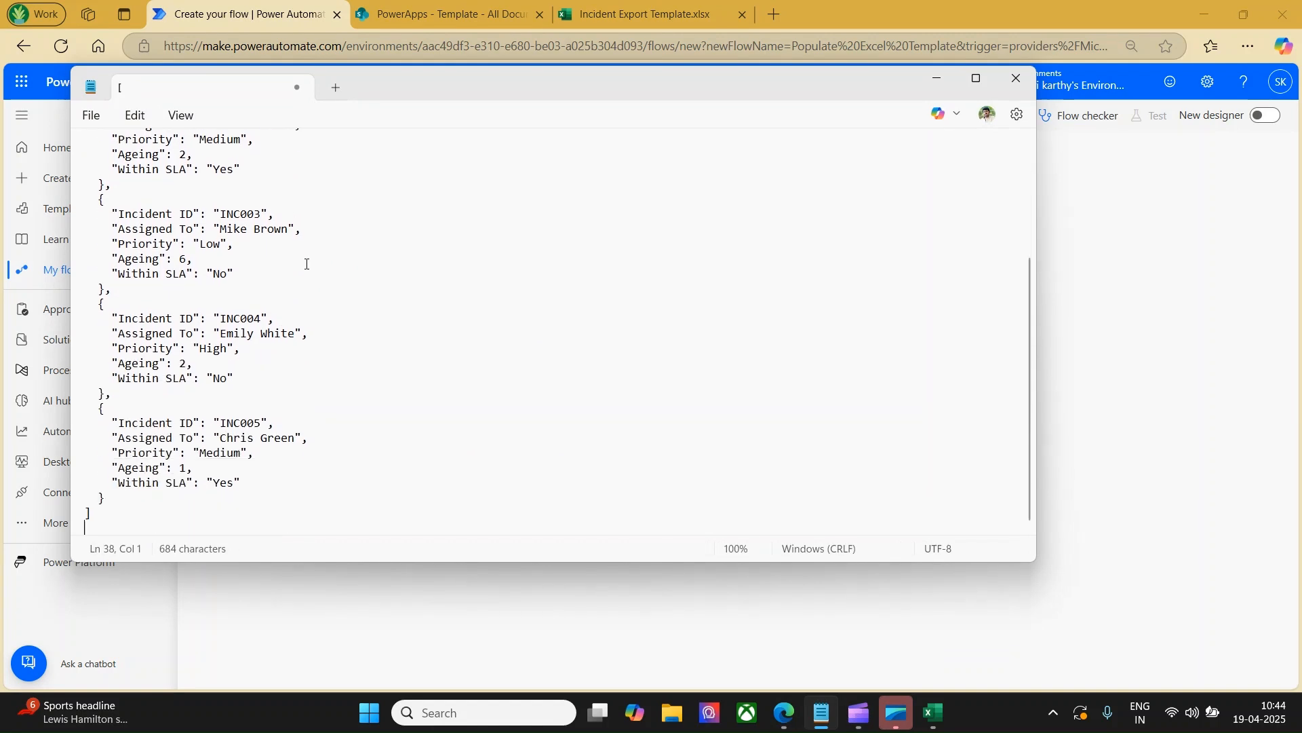
scroll(306, 264, "up", 4)
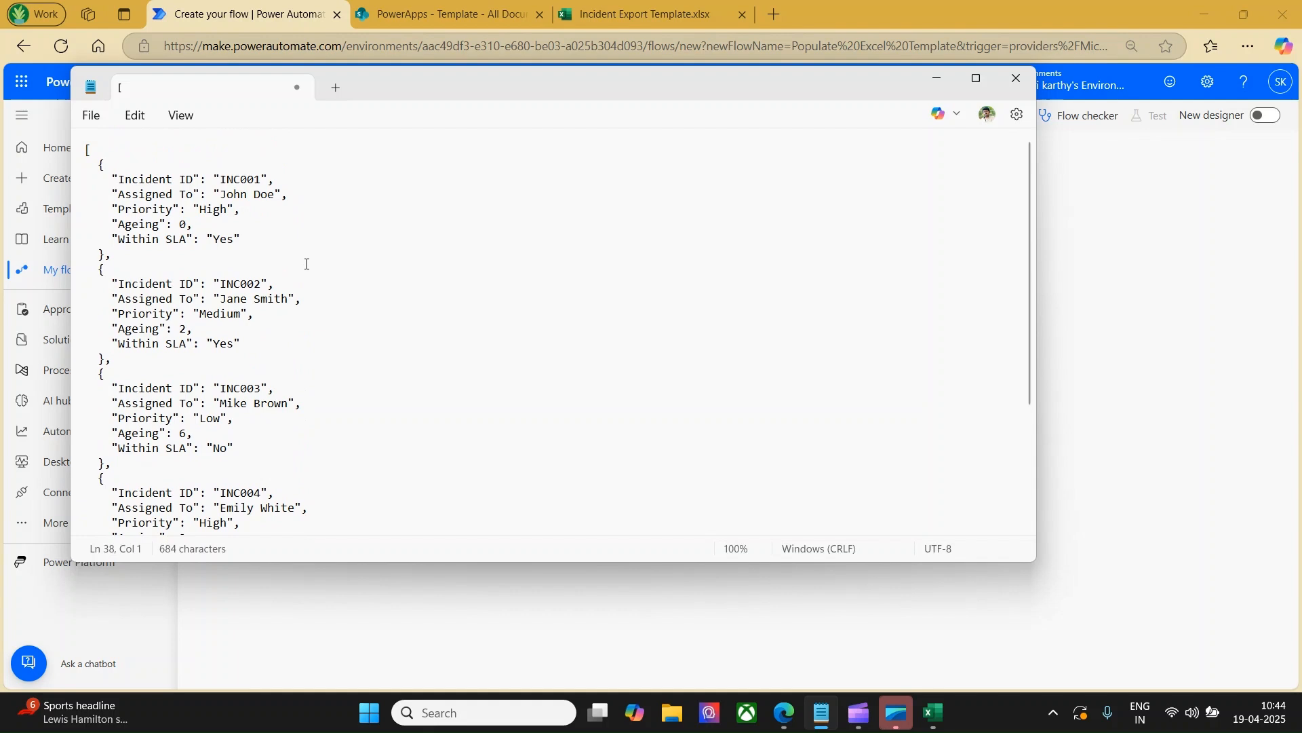
key("ctrl+a")
left_click(1099, 350)
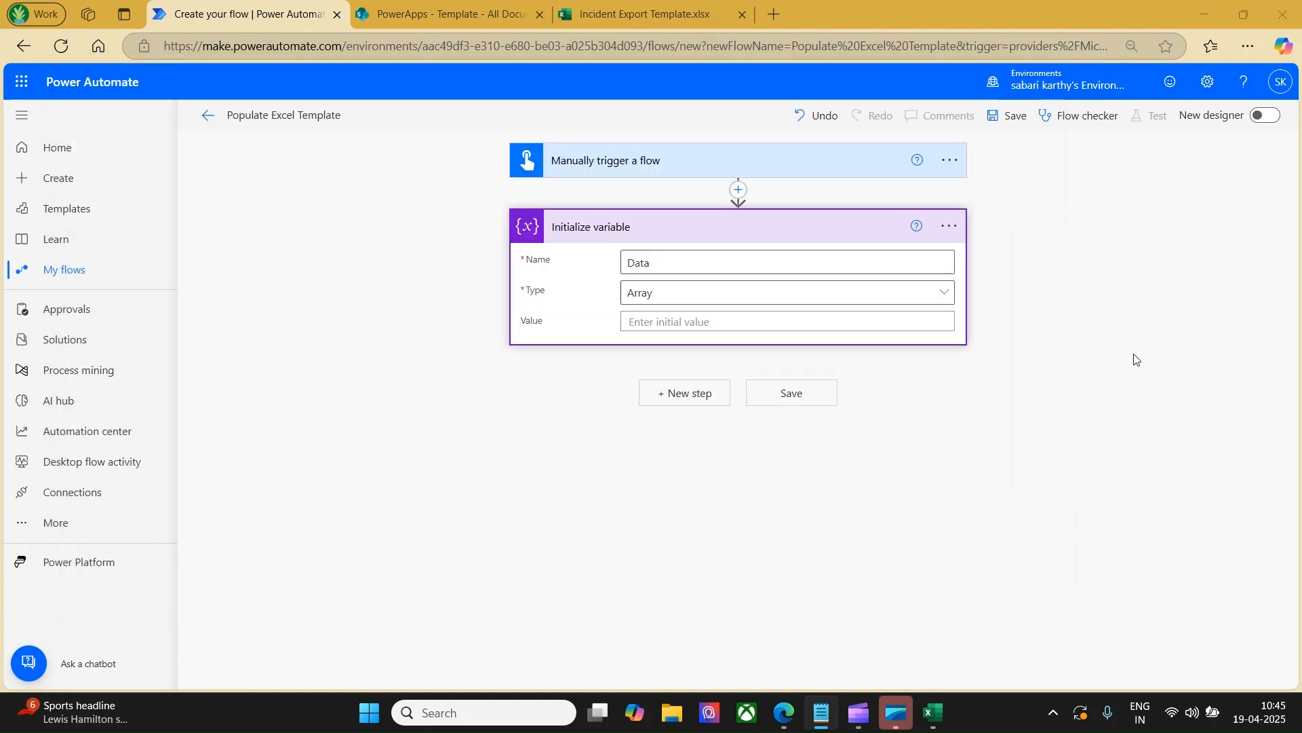
left_click(654, 321)
key("ctrl+v")
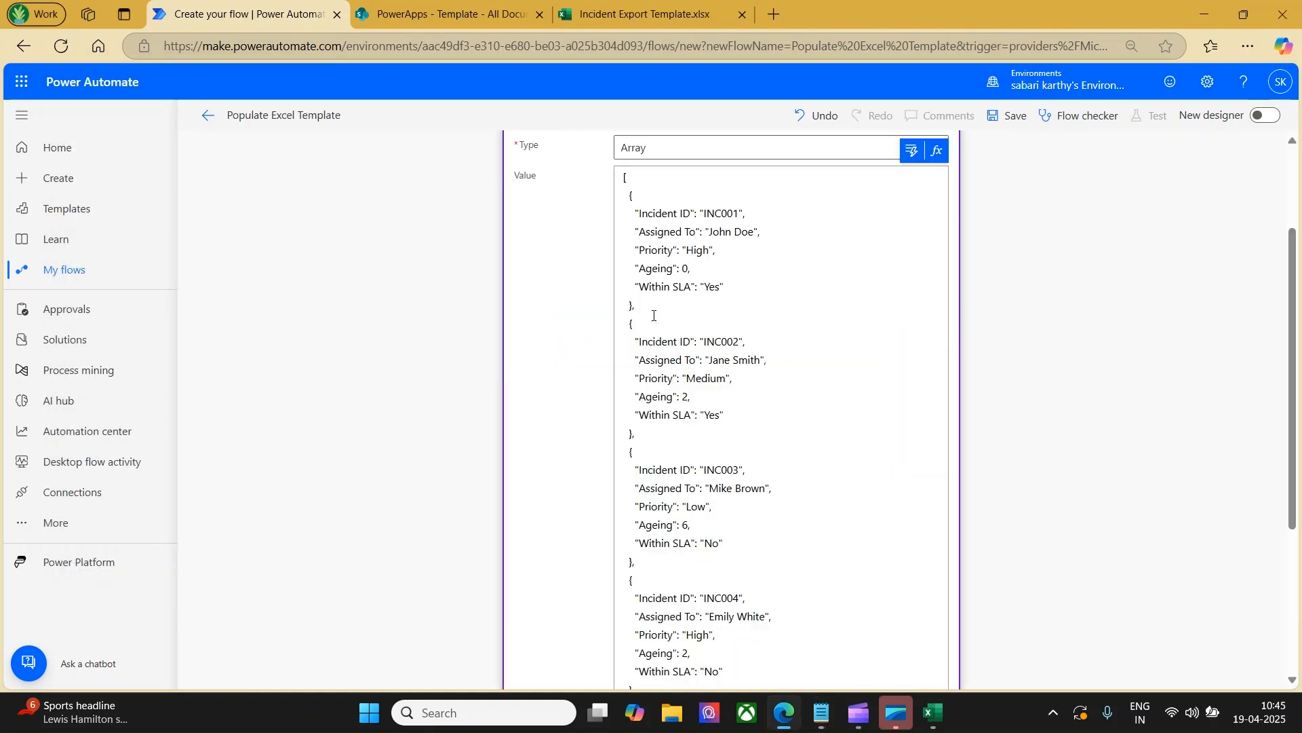
scroll(1085, 337, "up", 2)
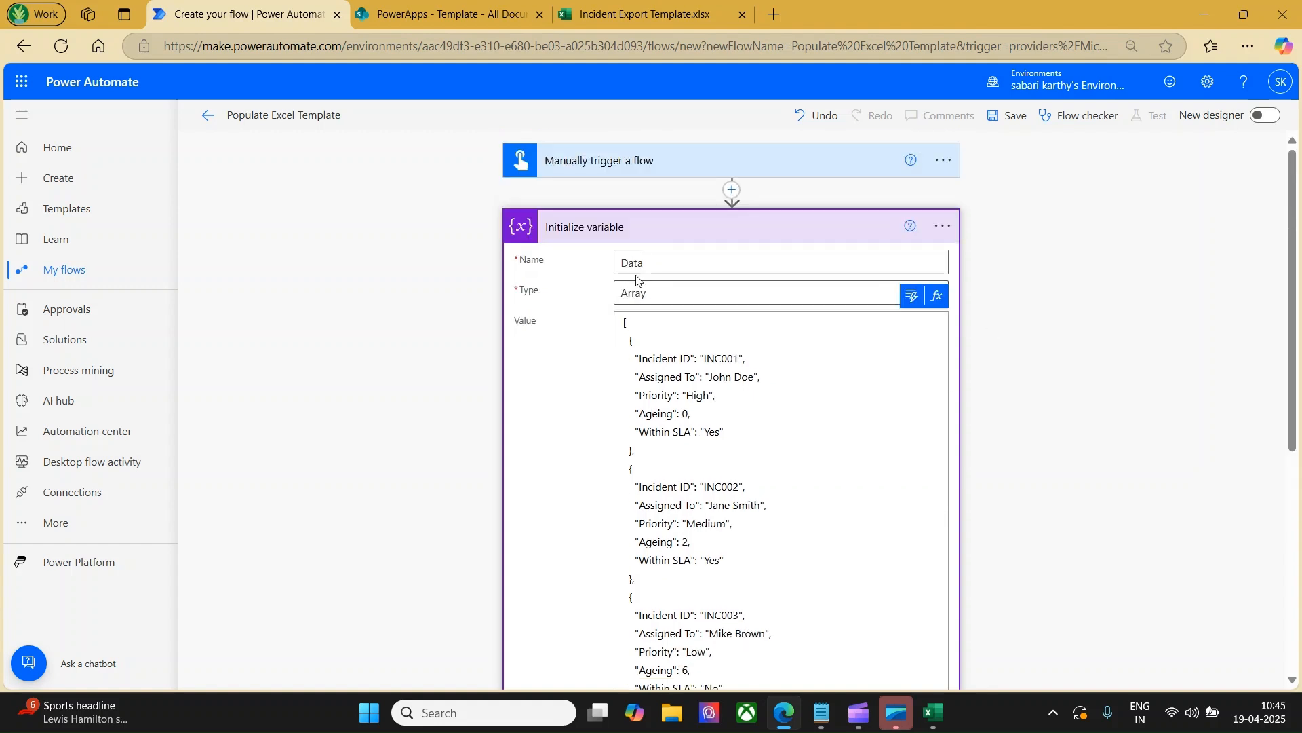
Rename the Initialize variable action to SampleData and collapse its card.
left_click(943, 228)
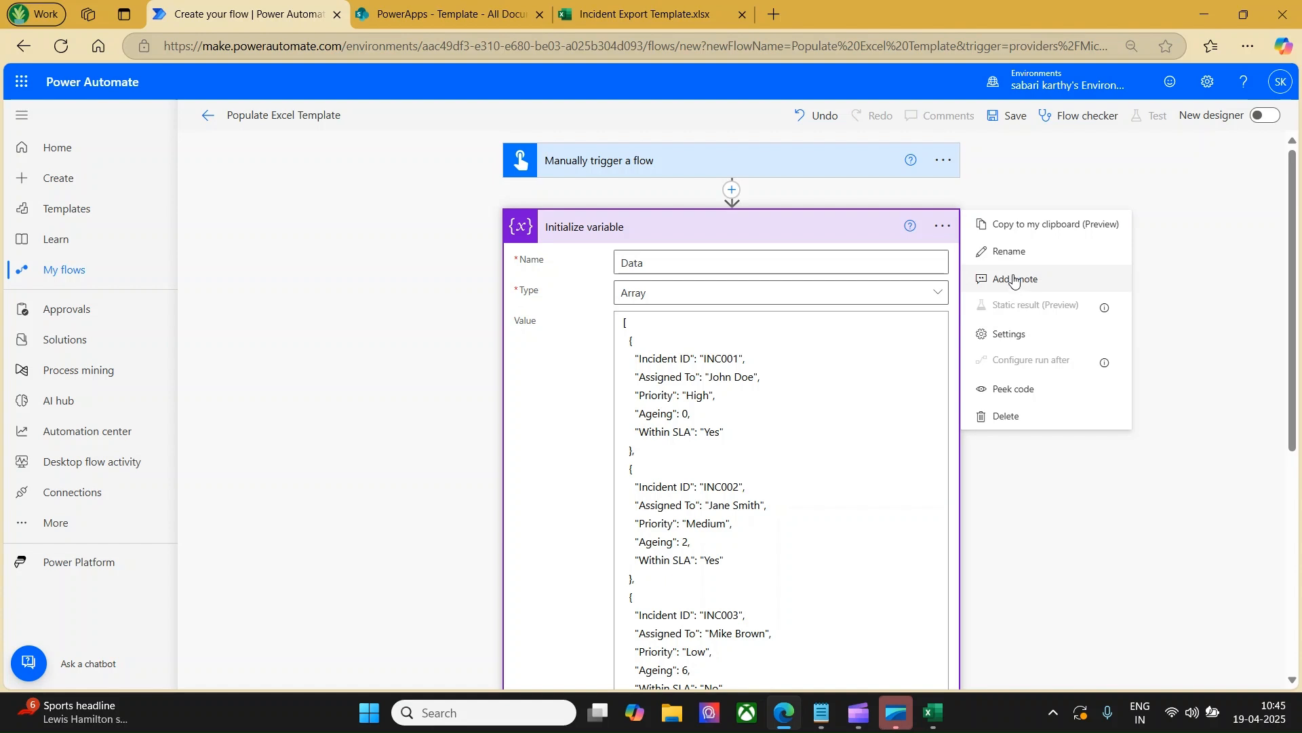
left_click(1008, 252)
type("Samp")
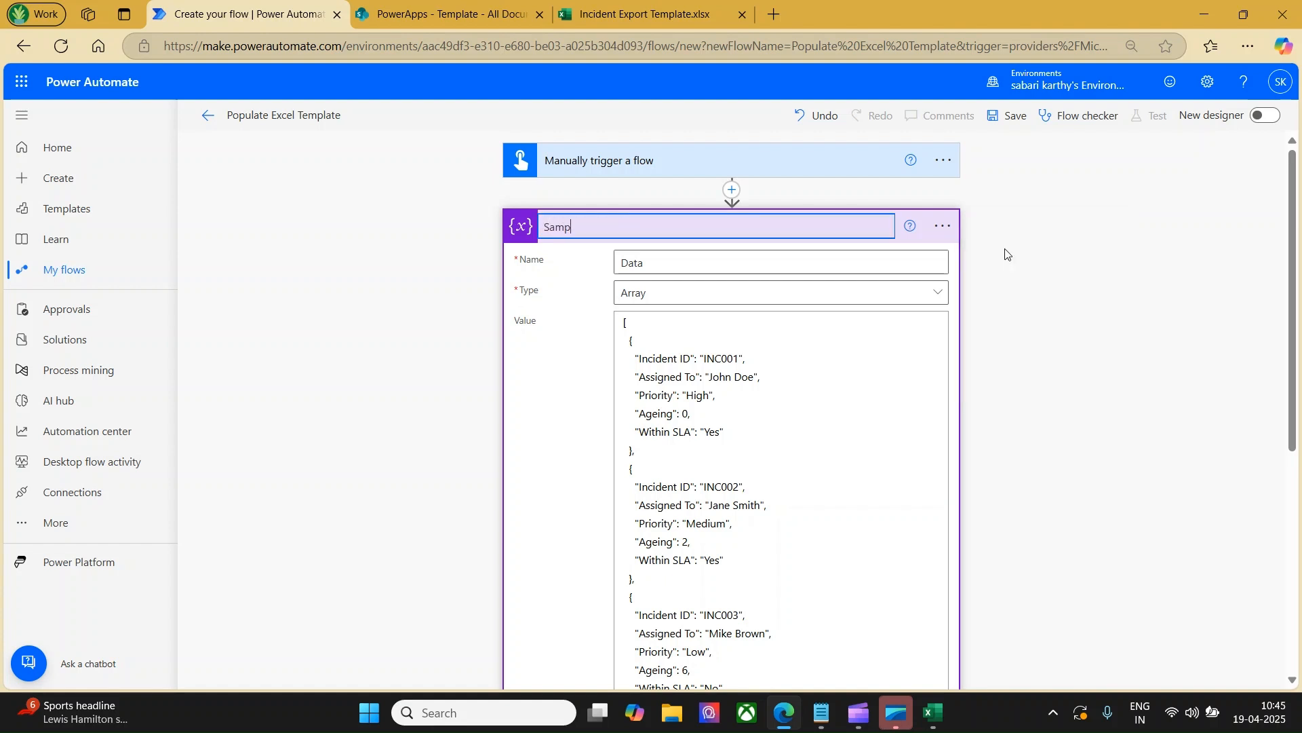
type("leData")
left_click(1110, 316)
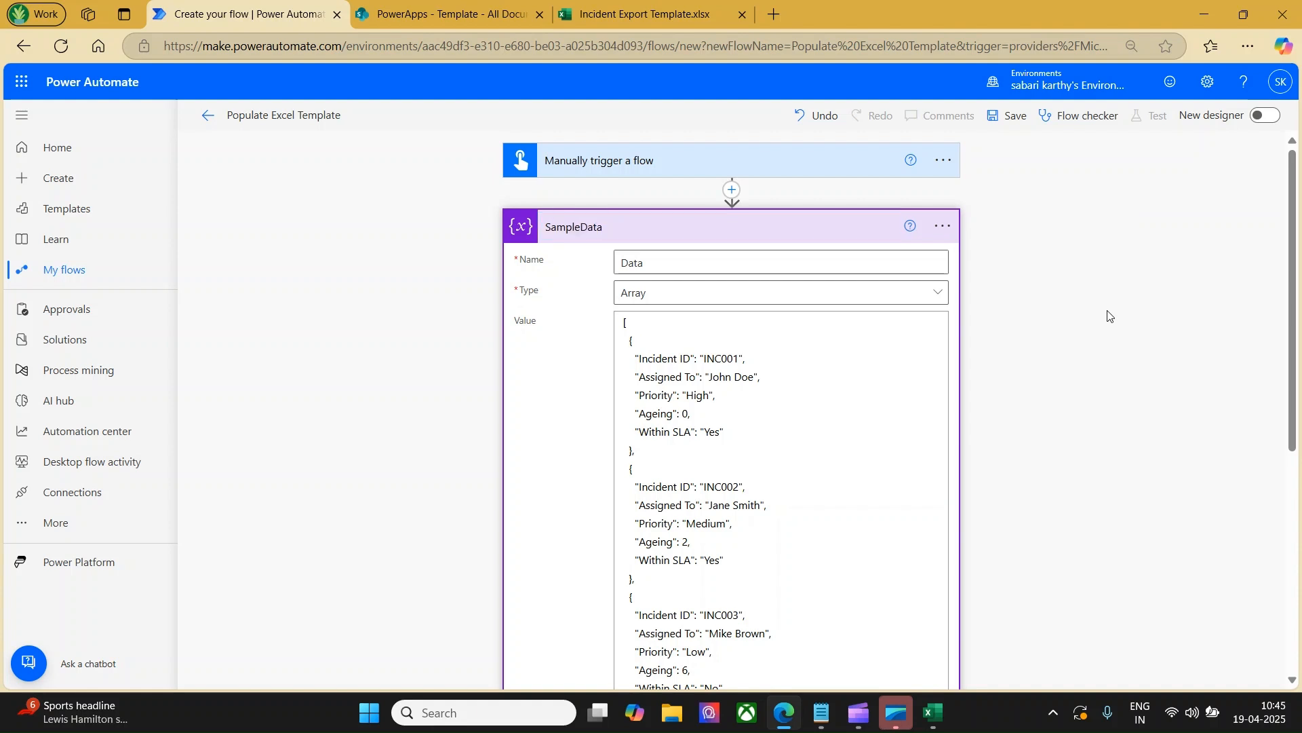
left_click(776, 234)
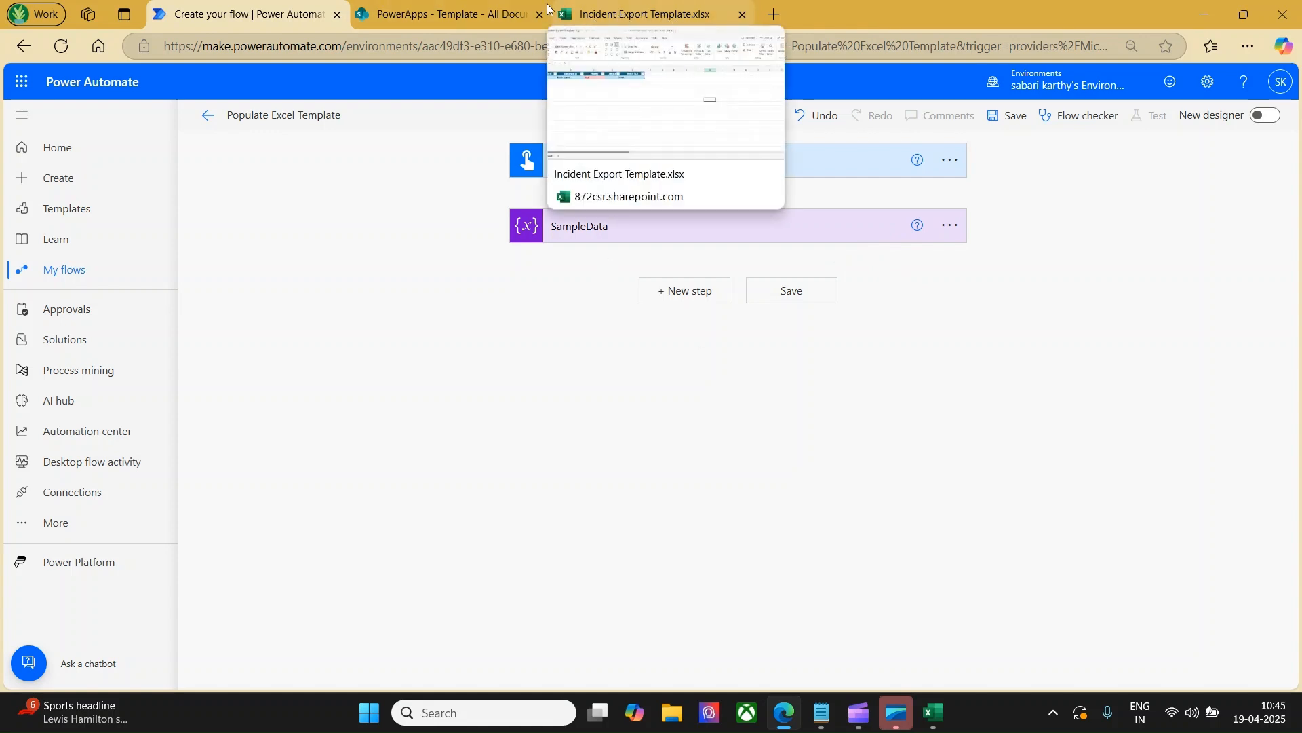
Switch to the SharePoint library and open the empty Extract folder under Populate Excel Template to check the output location.
left_click(454, 7)
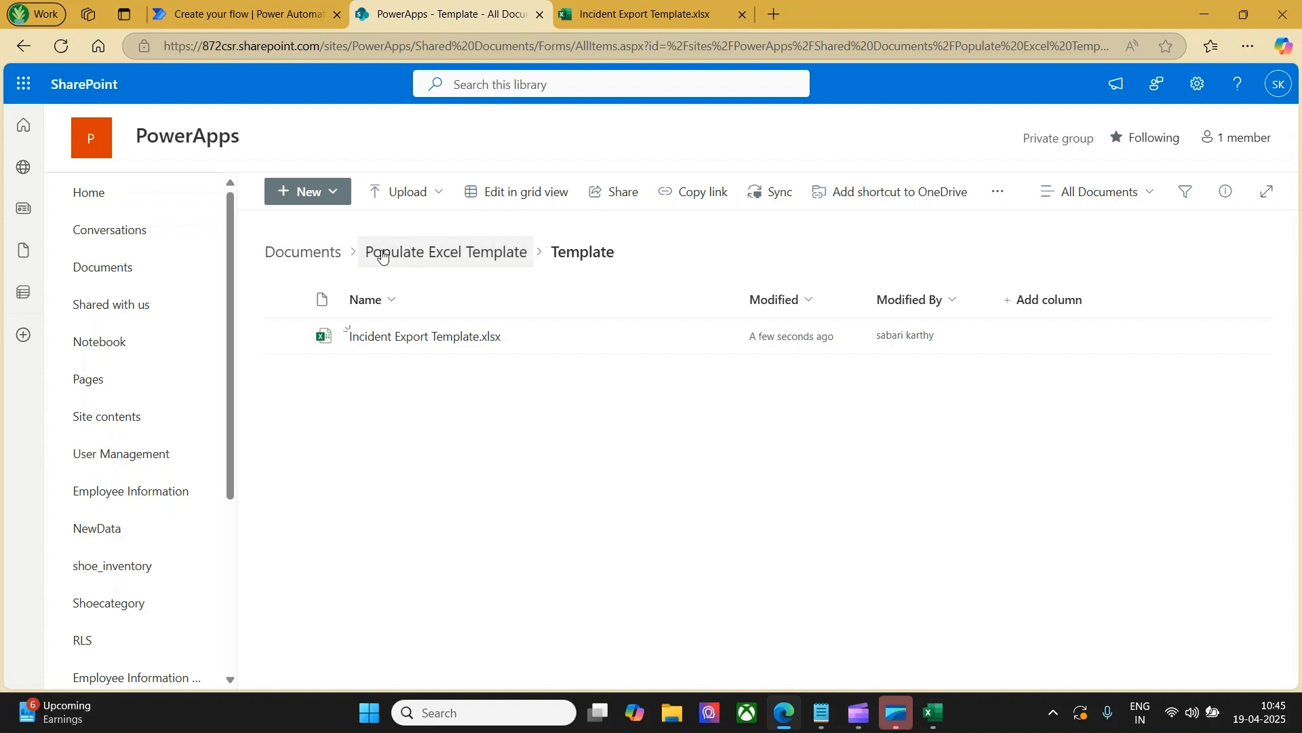
left_click(475, 260)
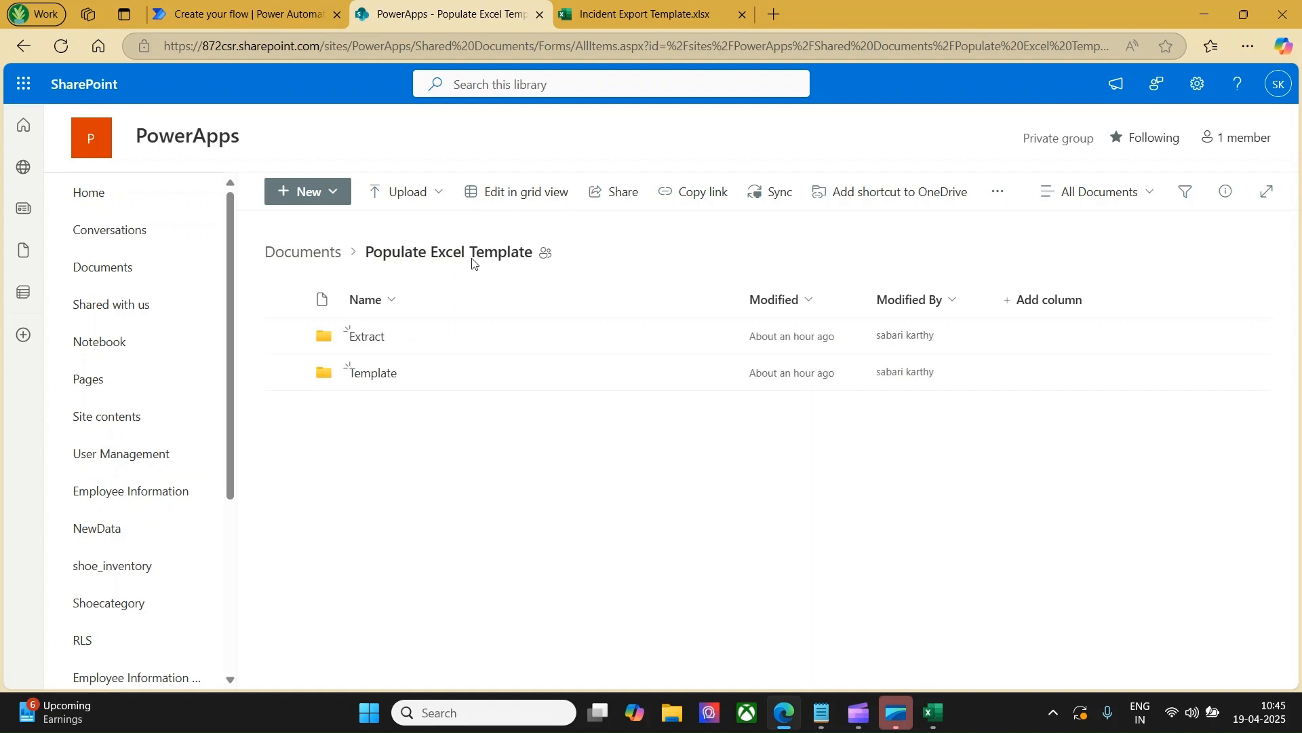
left_click(367, 337)
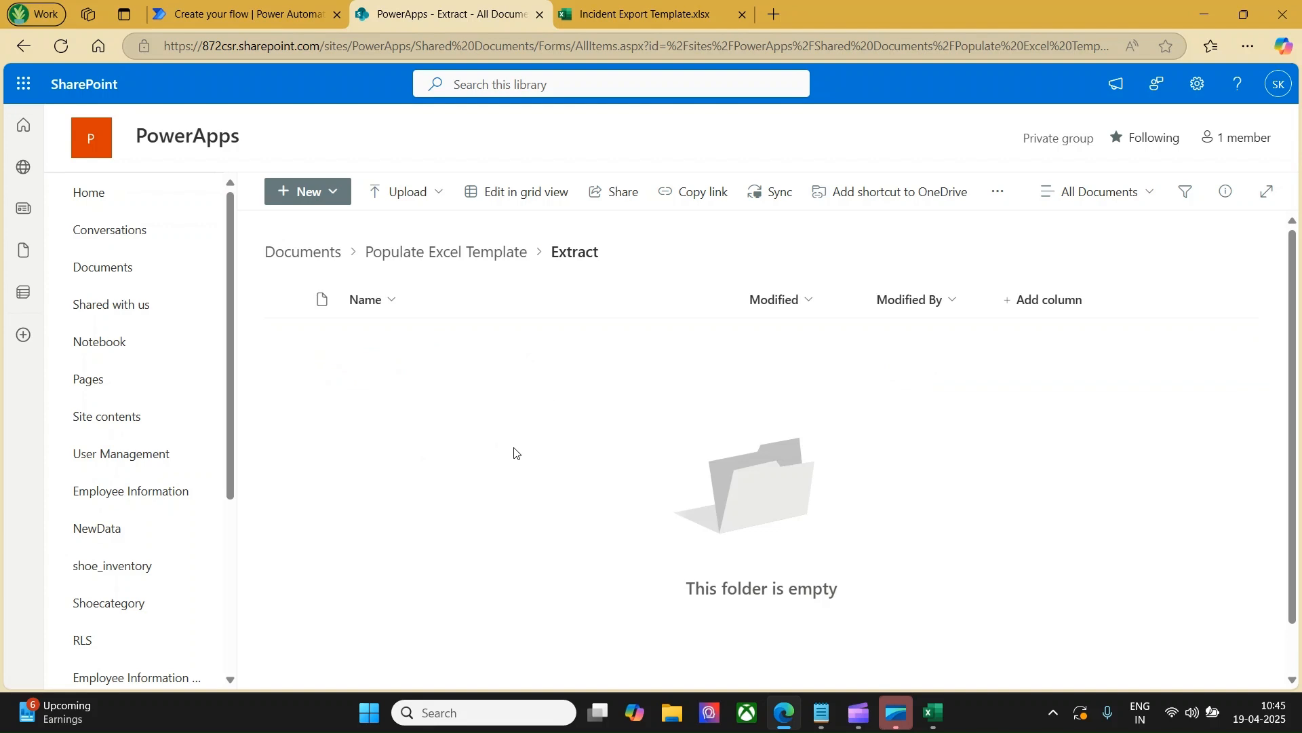
Return to the flow and add a SharePoint Get file content using path action after SampleData.
left_click(254, 4)
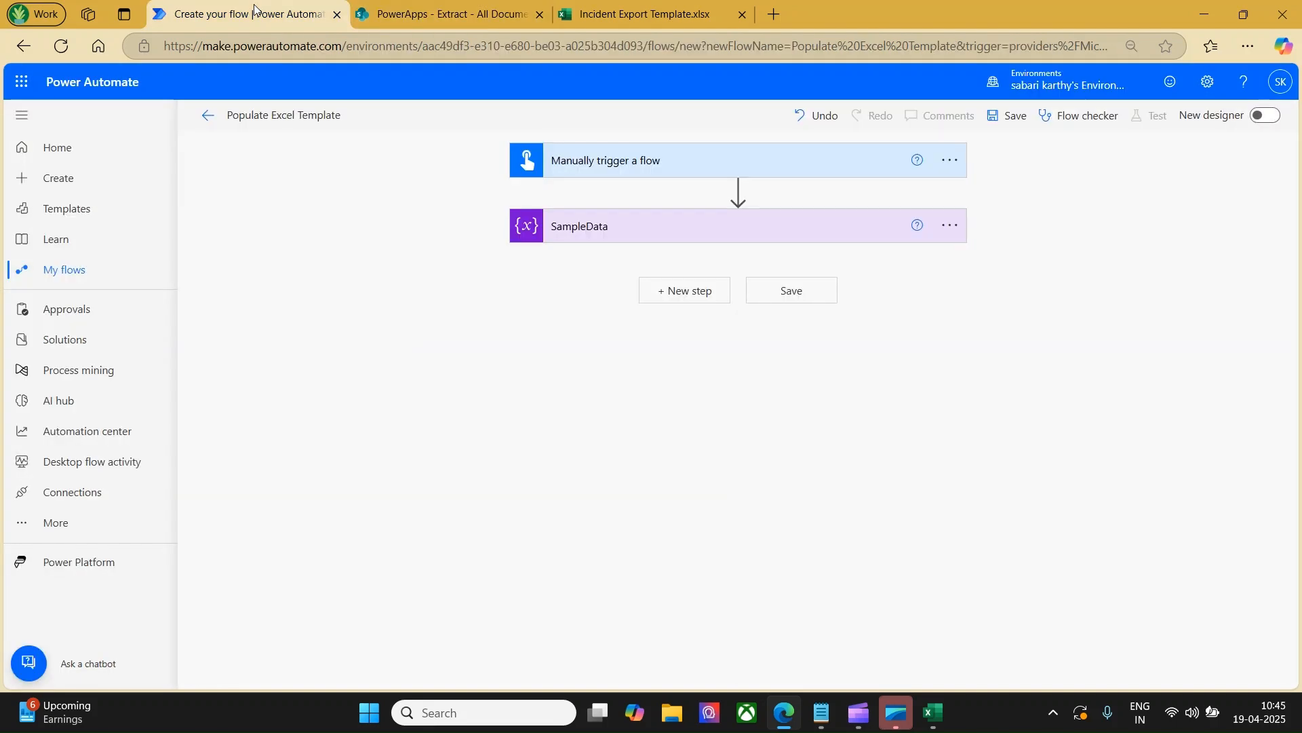
left_click(676, 292)
type("Get File")
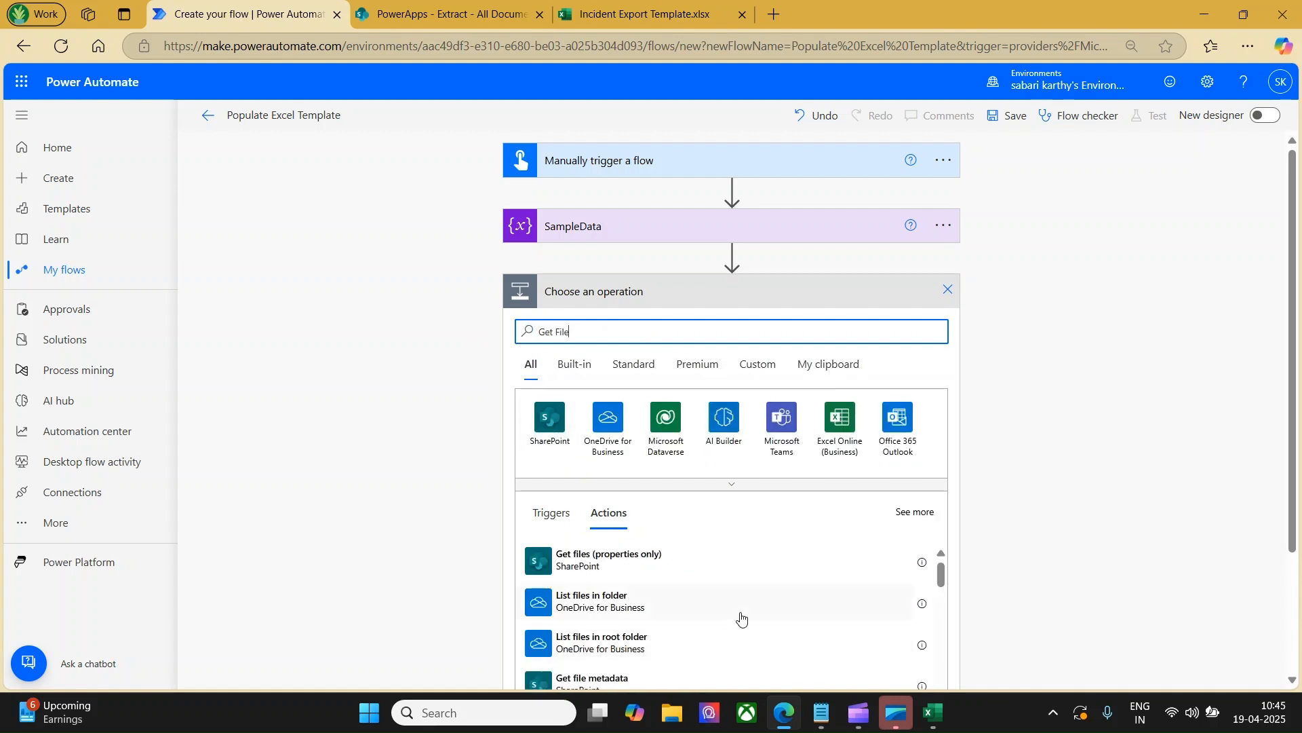
scroll(741, 617, "down", 3)
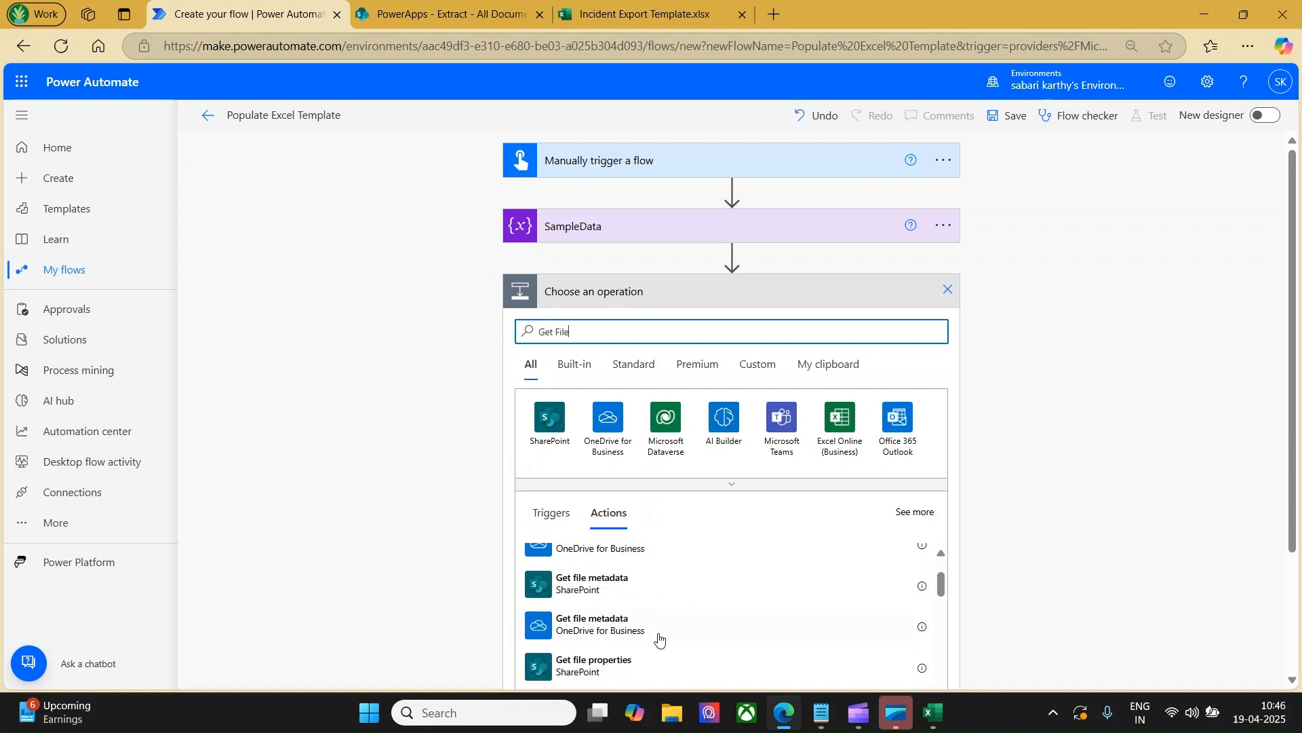
scroll(785, 640, "down", 2)
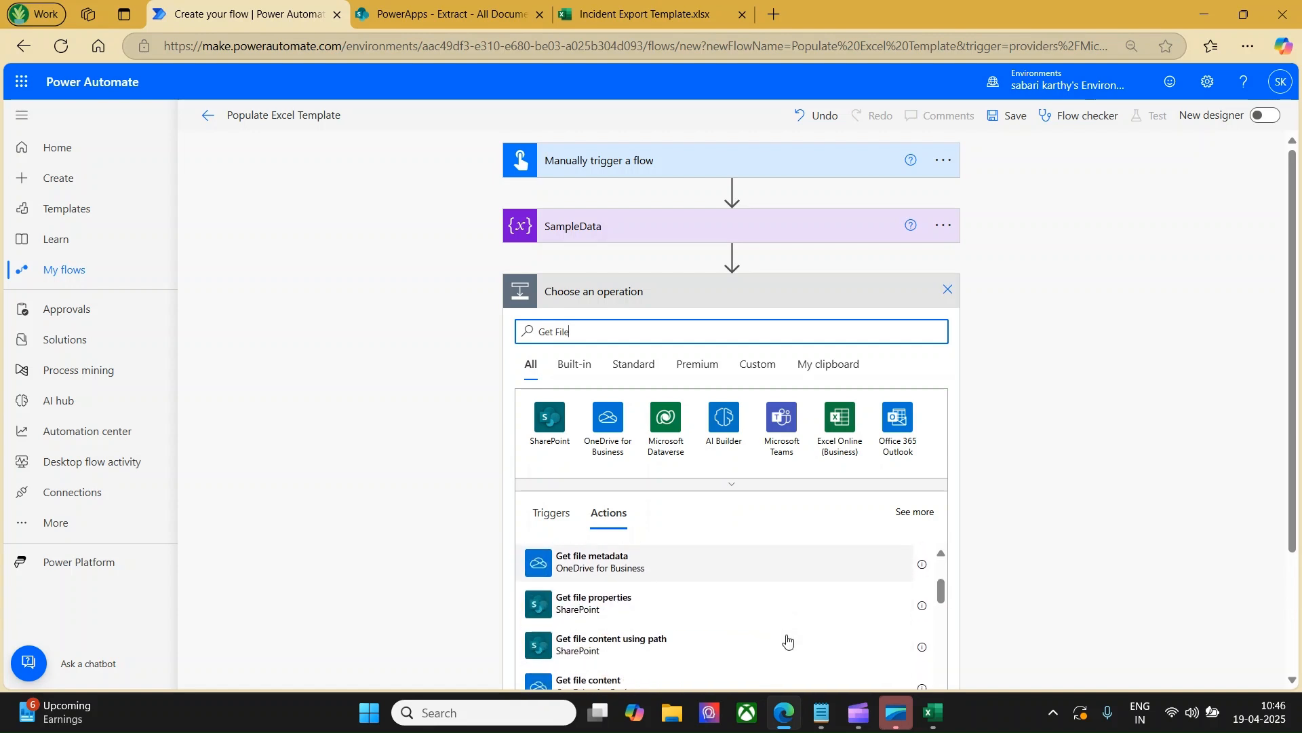
left_click(637, 616)
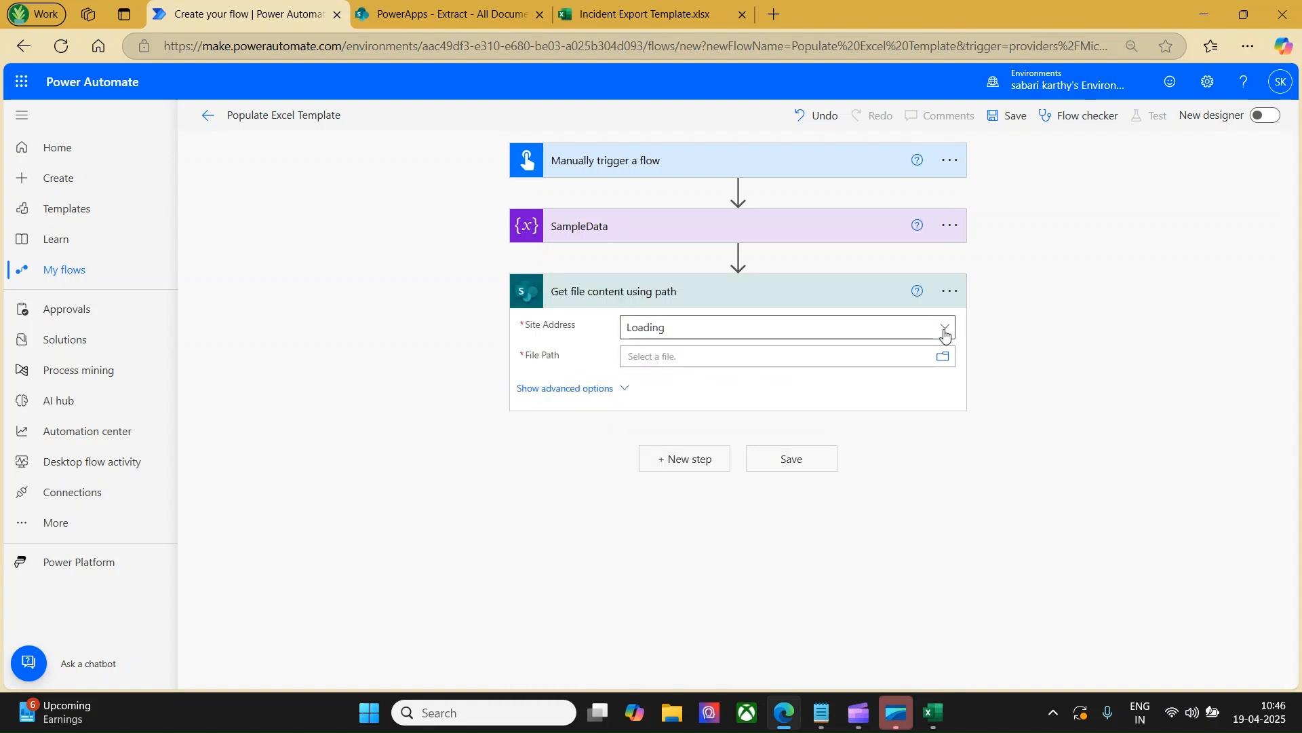
Set the site address of the Get file content using path action to the PowerApps site.
left_click(944, 331)
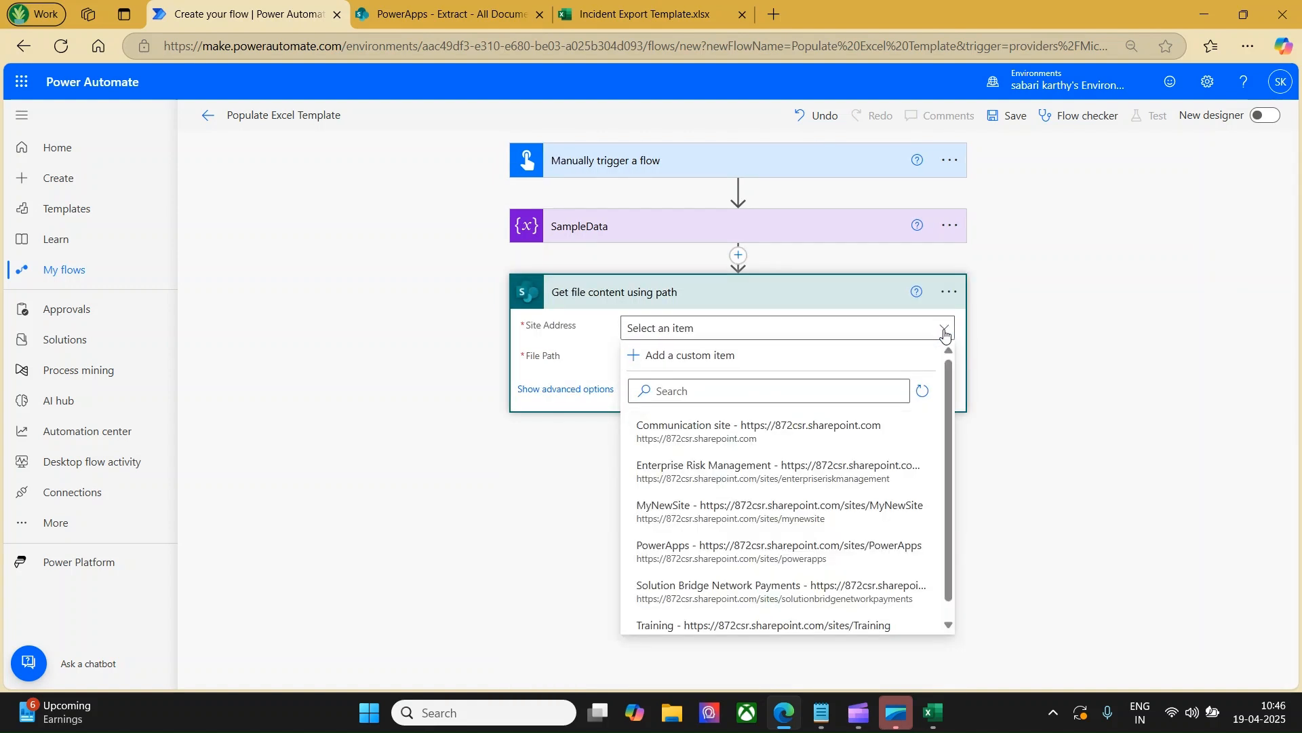
left_click(736, 391)
type("P")
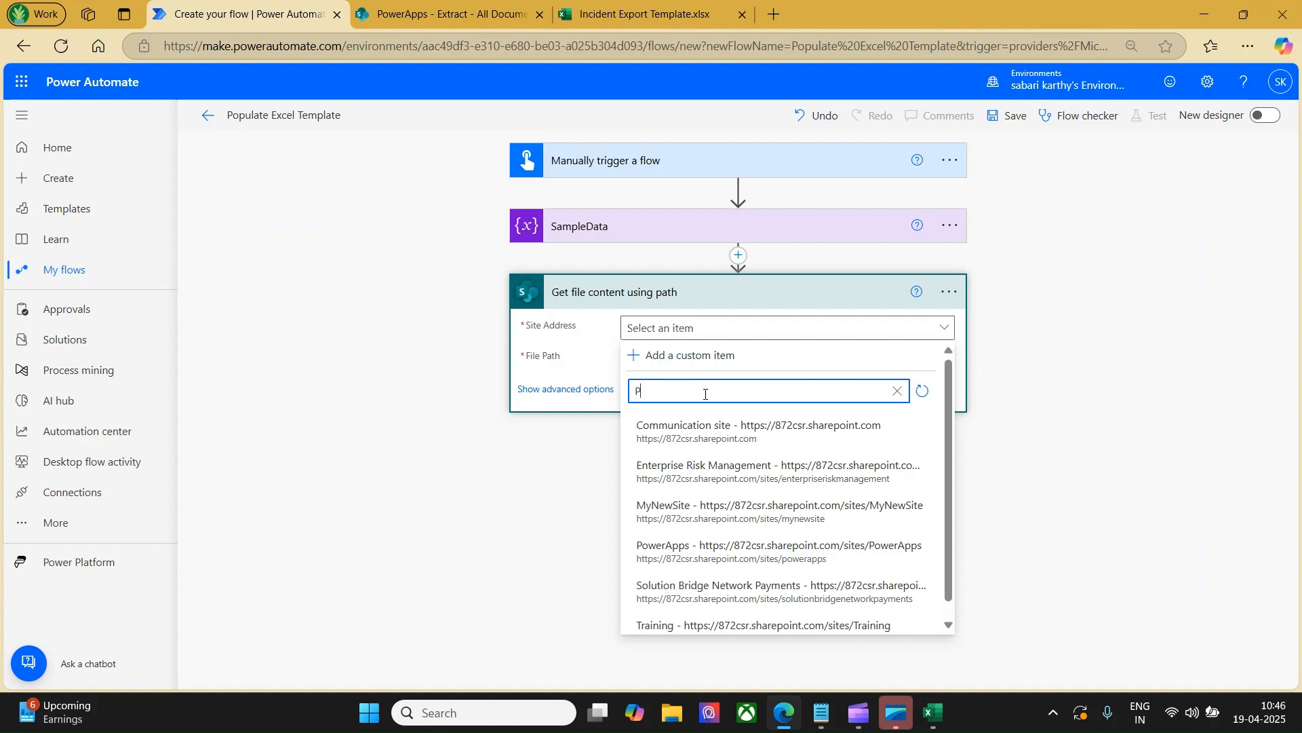
type("ower")
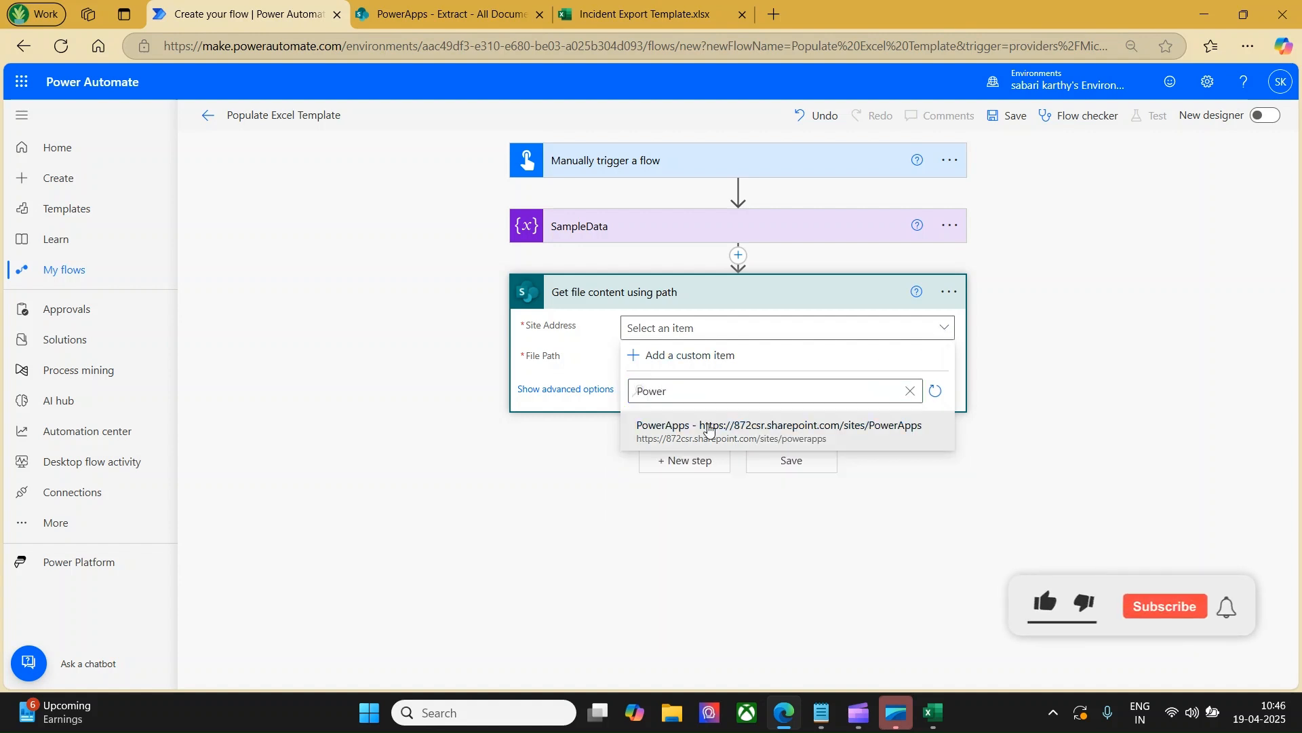
left_click(709, 427)
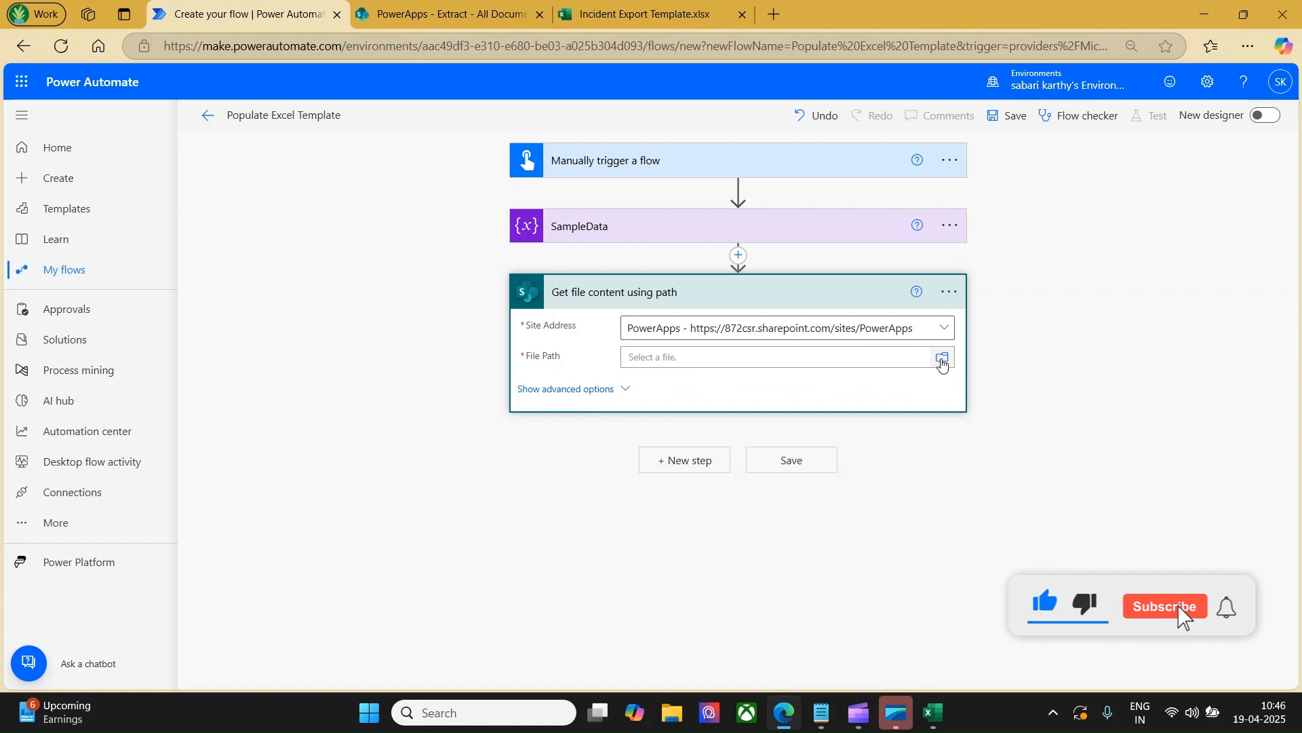
Set the file path to Incident Export Template.xlsx in Shared Documents/Populate Excel Template/Template.
left_click(942, 360)
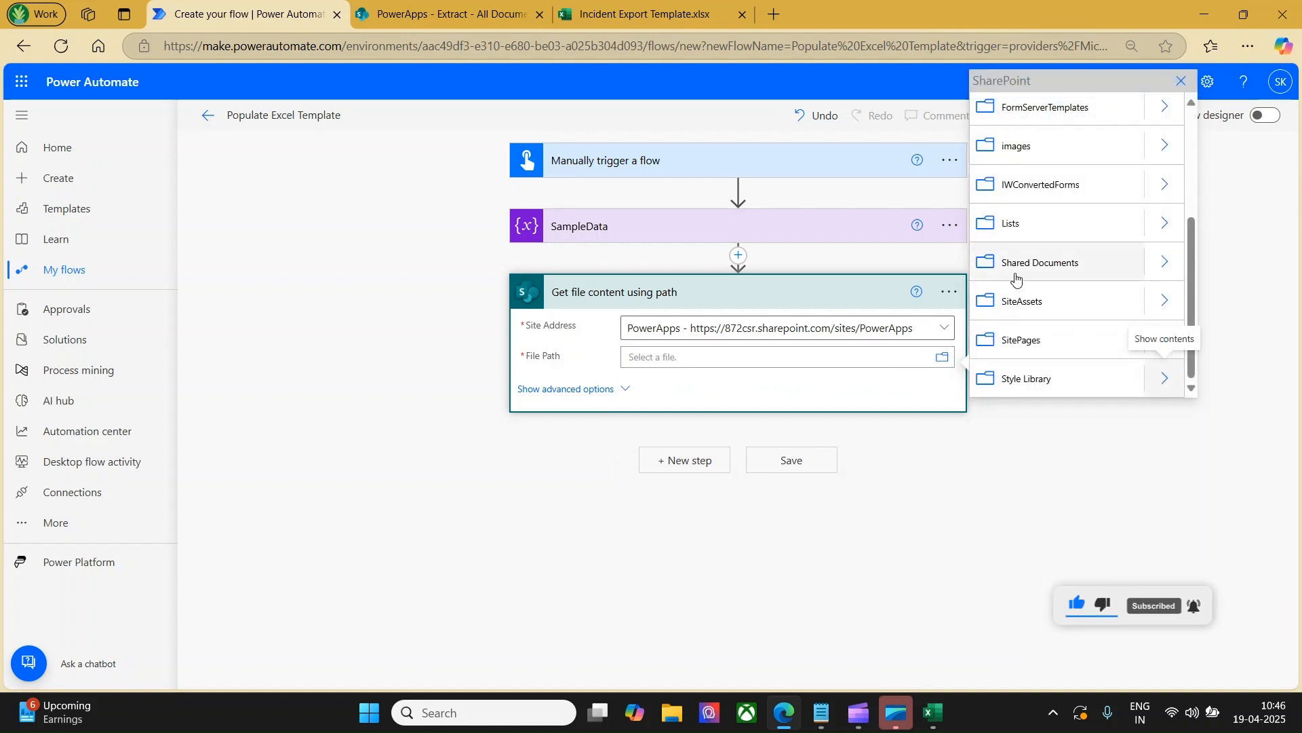
left_click(1171, 270)
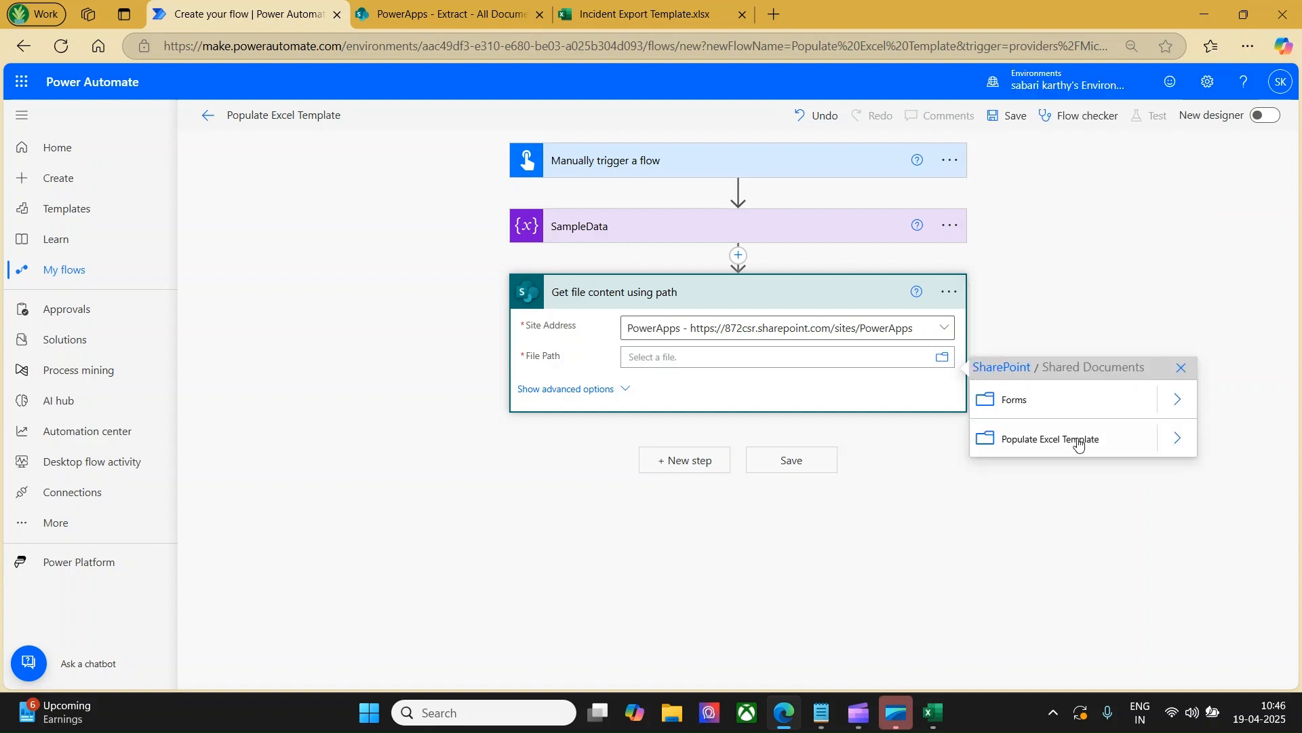
left_click(1179, 440)
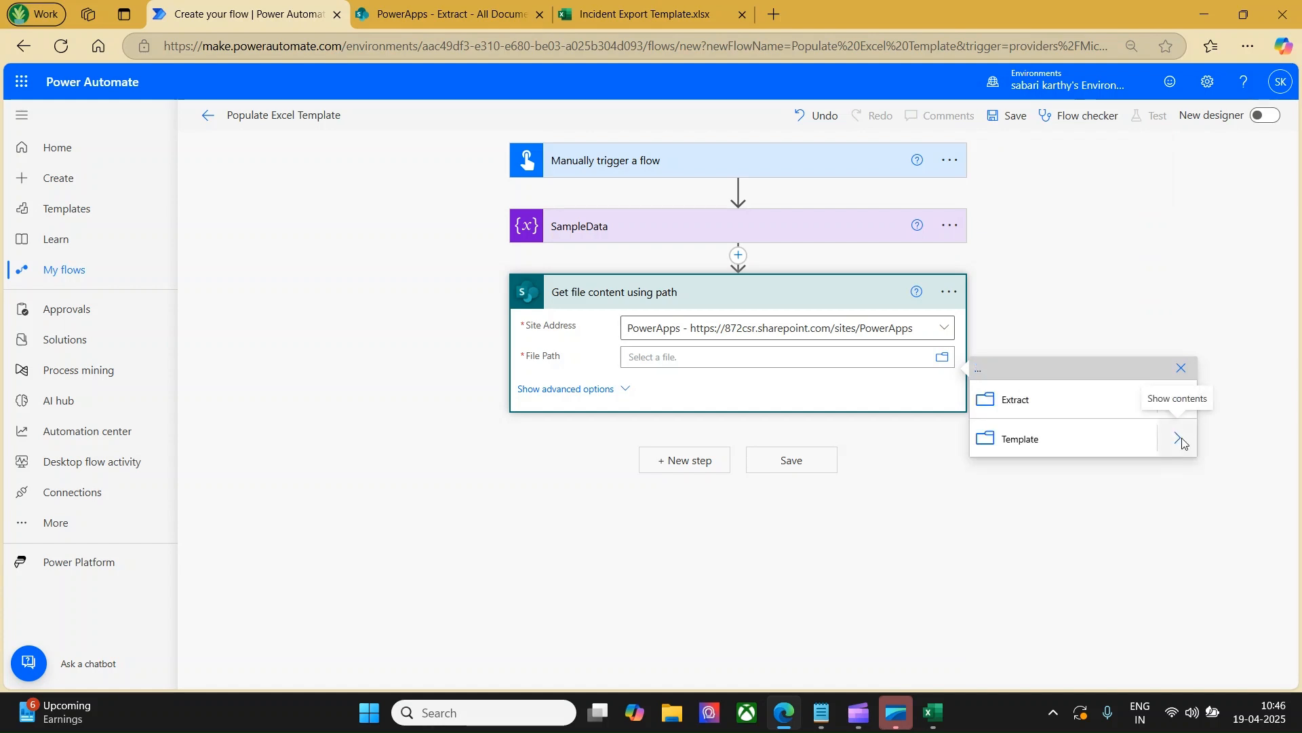
left_click(1180, 440)
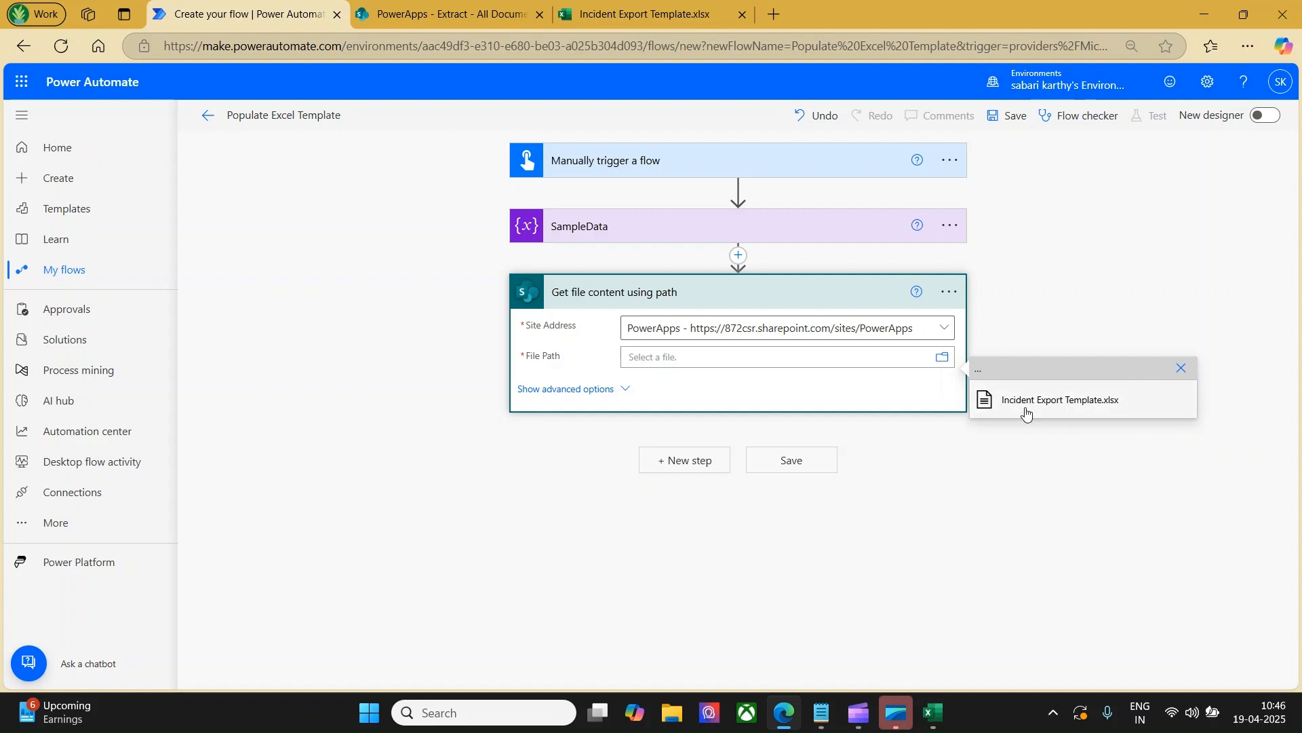
left_click(1080, 406)
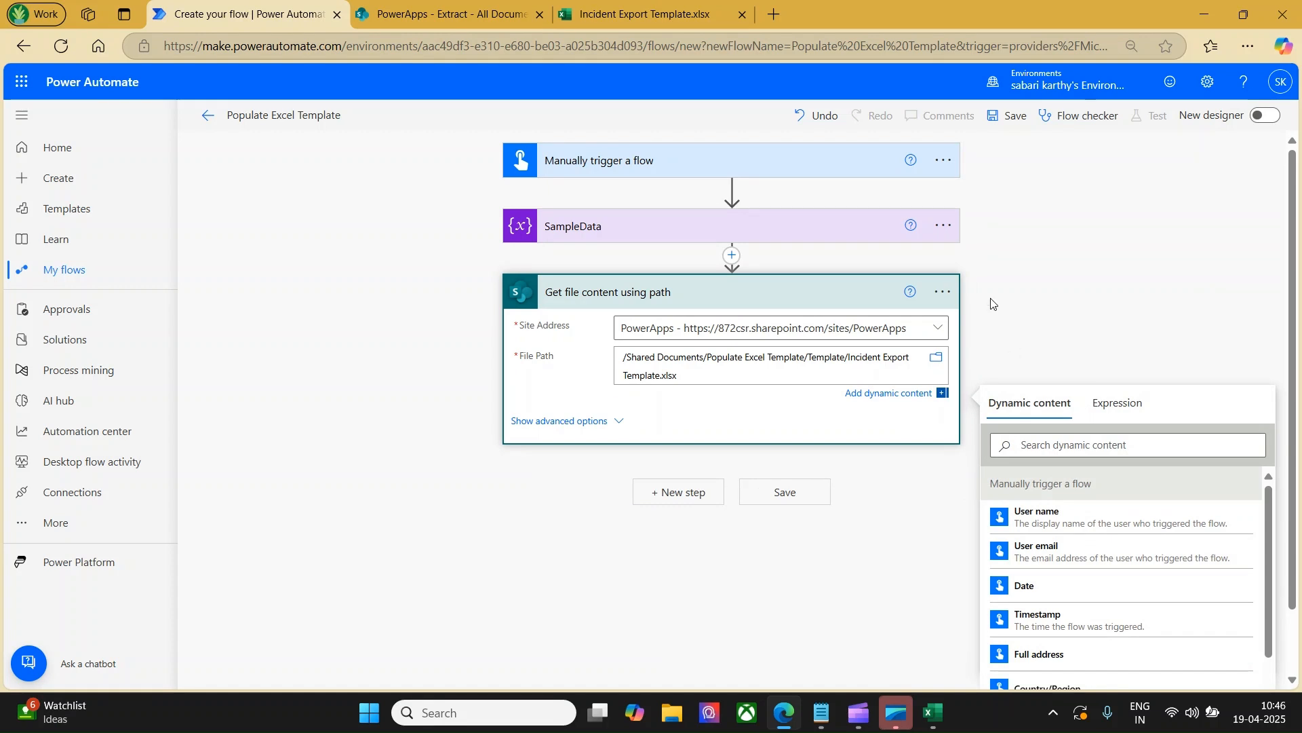
Add a SharePoint Create file action after Get file content using path.
left_click(679, 496)
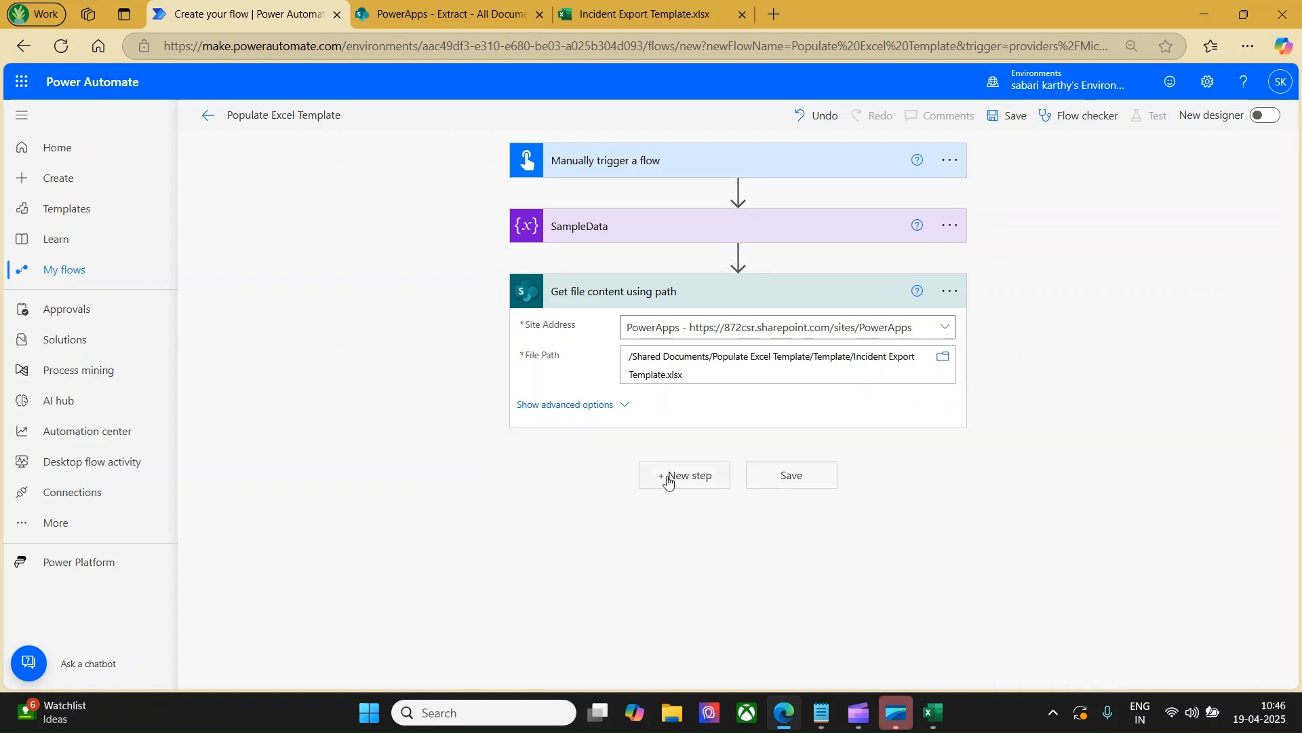
left_click(668, 477)
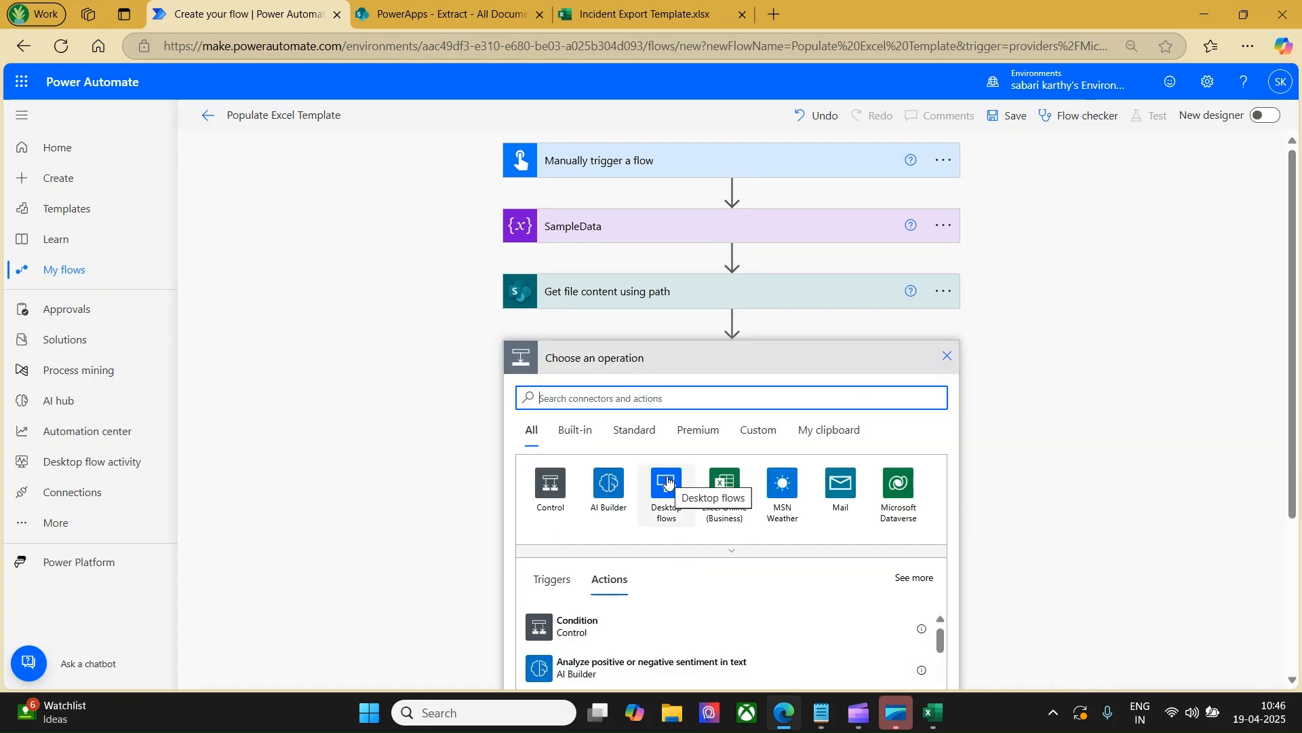
type("share")
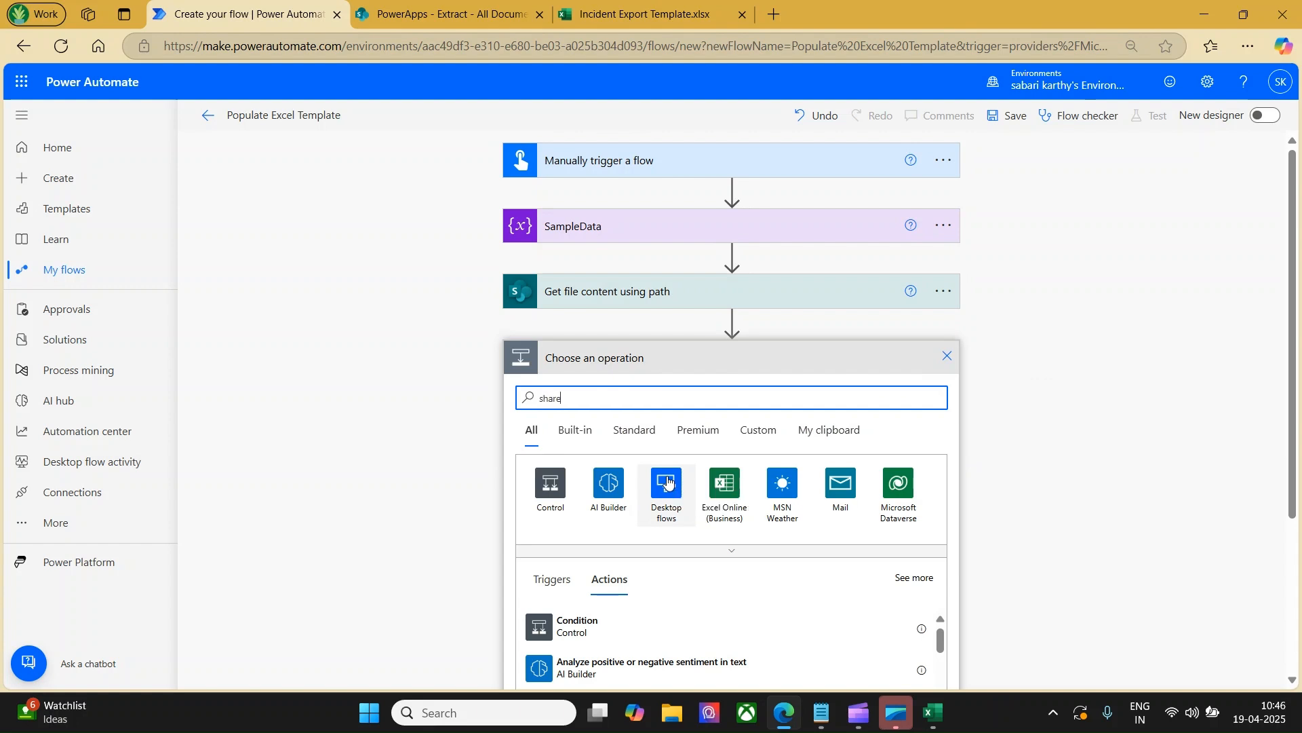
type("point")
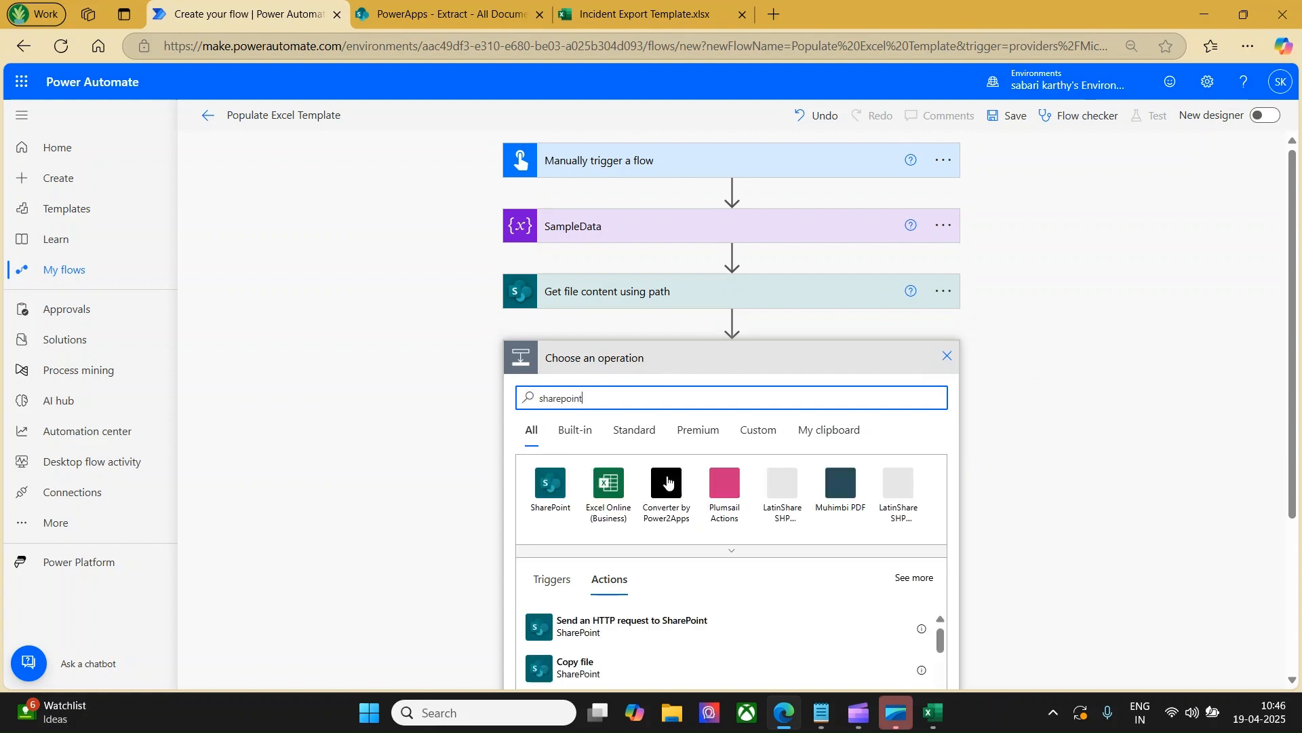
left_click(551, 483)
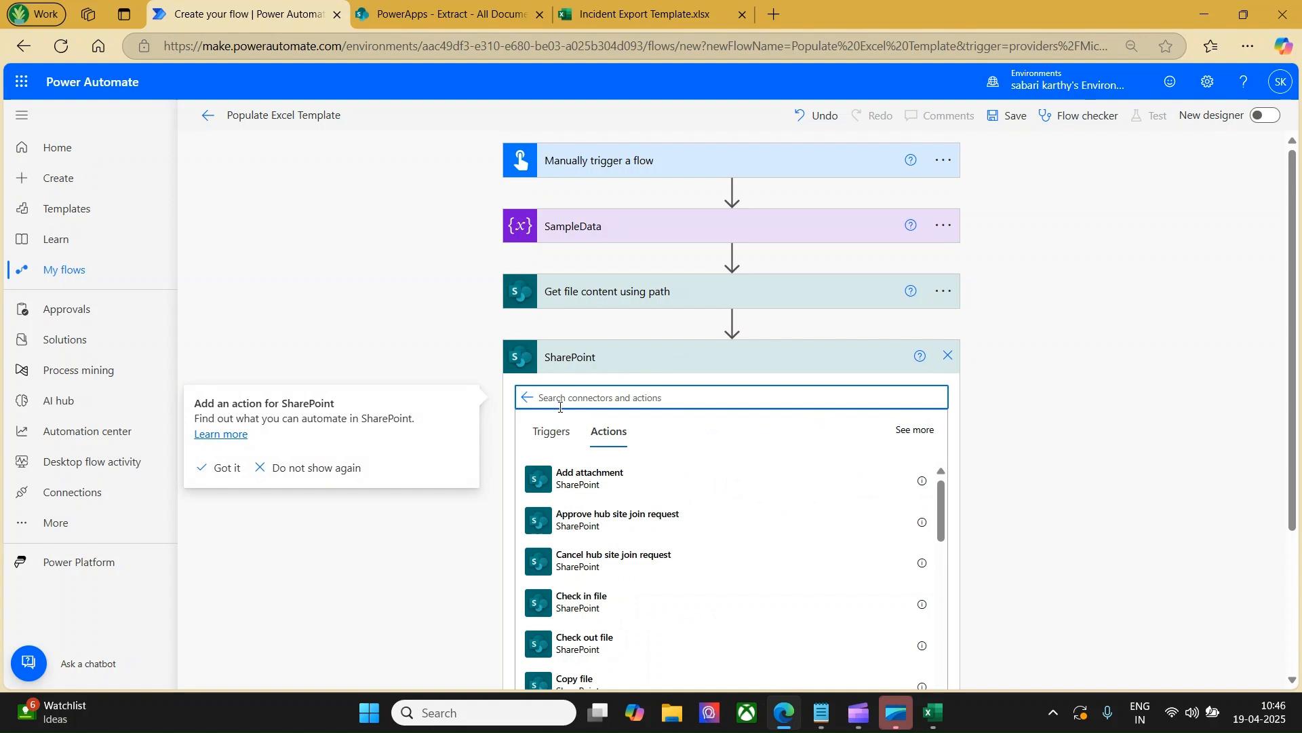
type("Createae")
key("BackSpace")
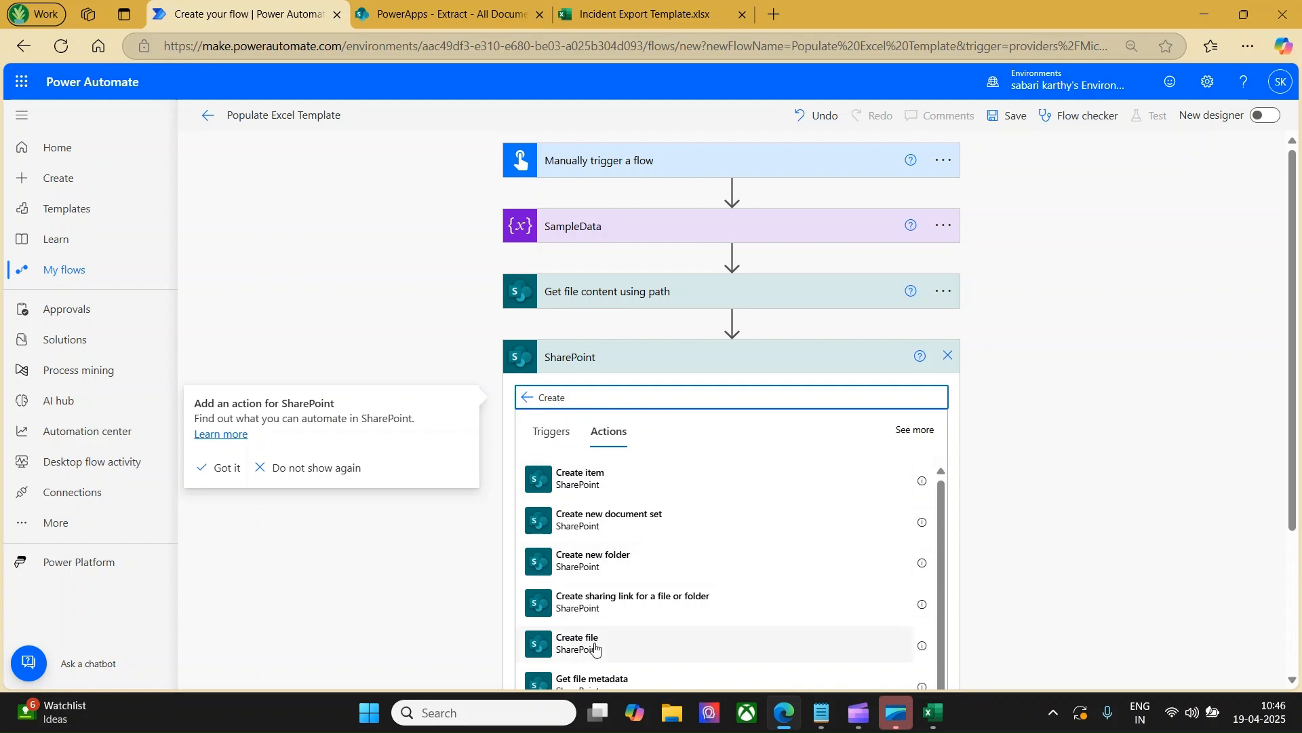
left_click(590, 643)
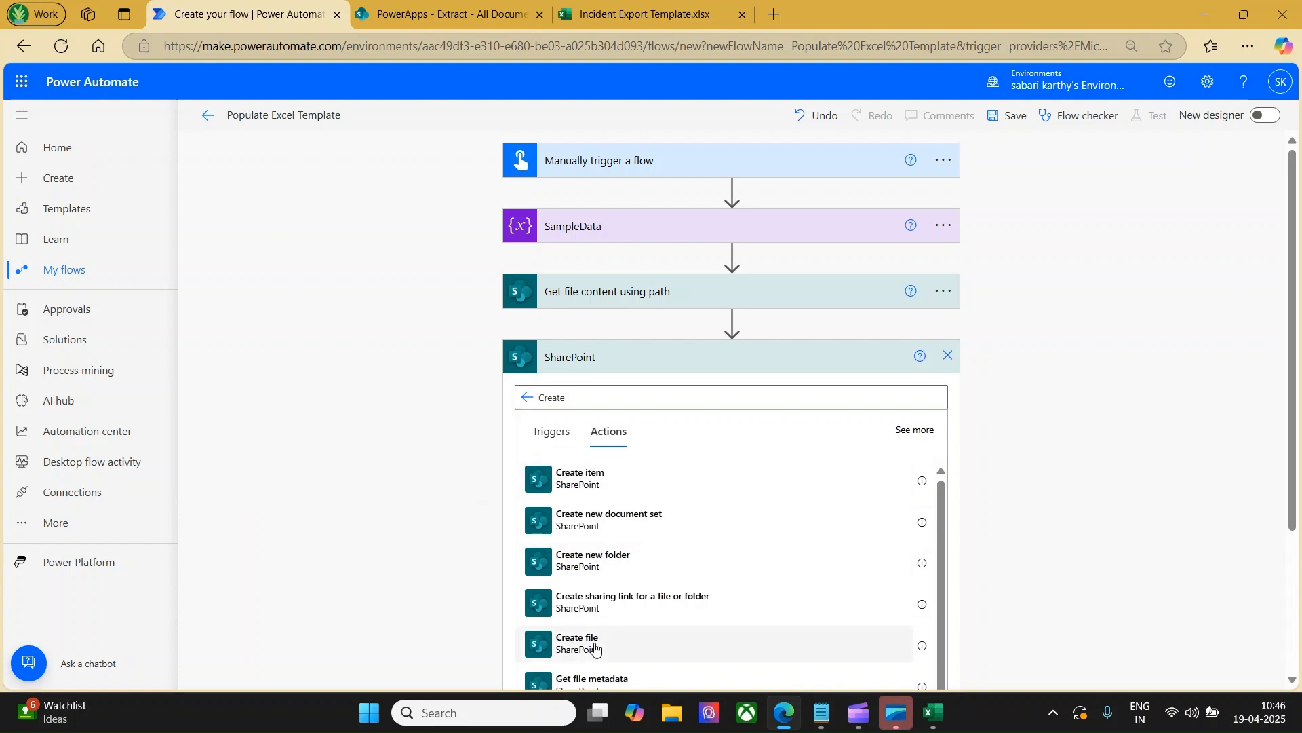
Set the site address of the Create file action to the PowerApps site.
left_click(944, 392)
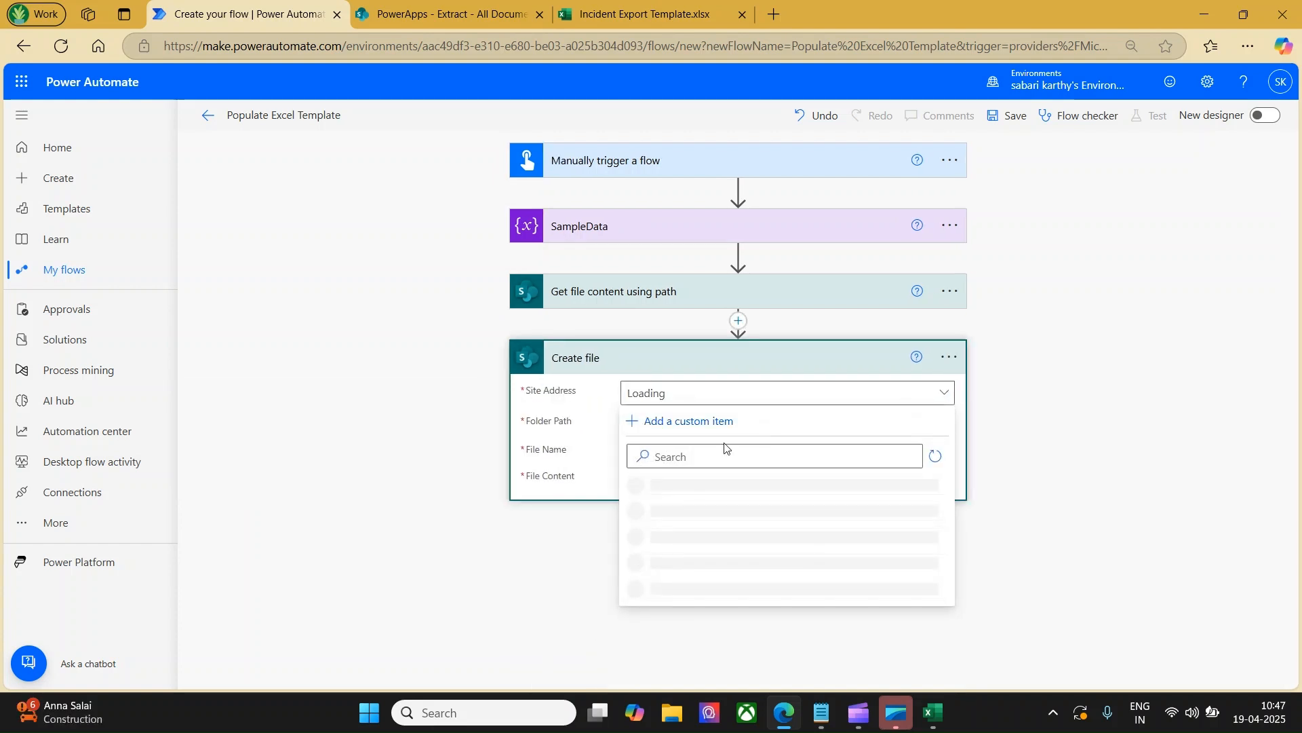
left_click(682, 457)
type("Power")
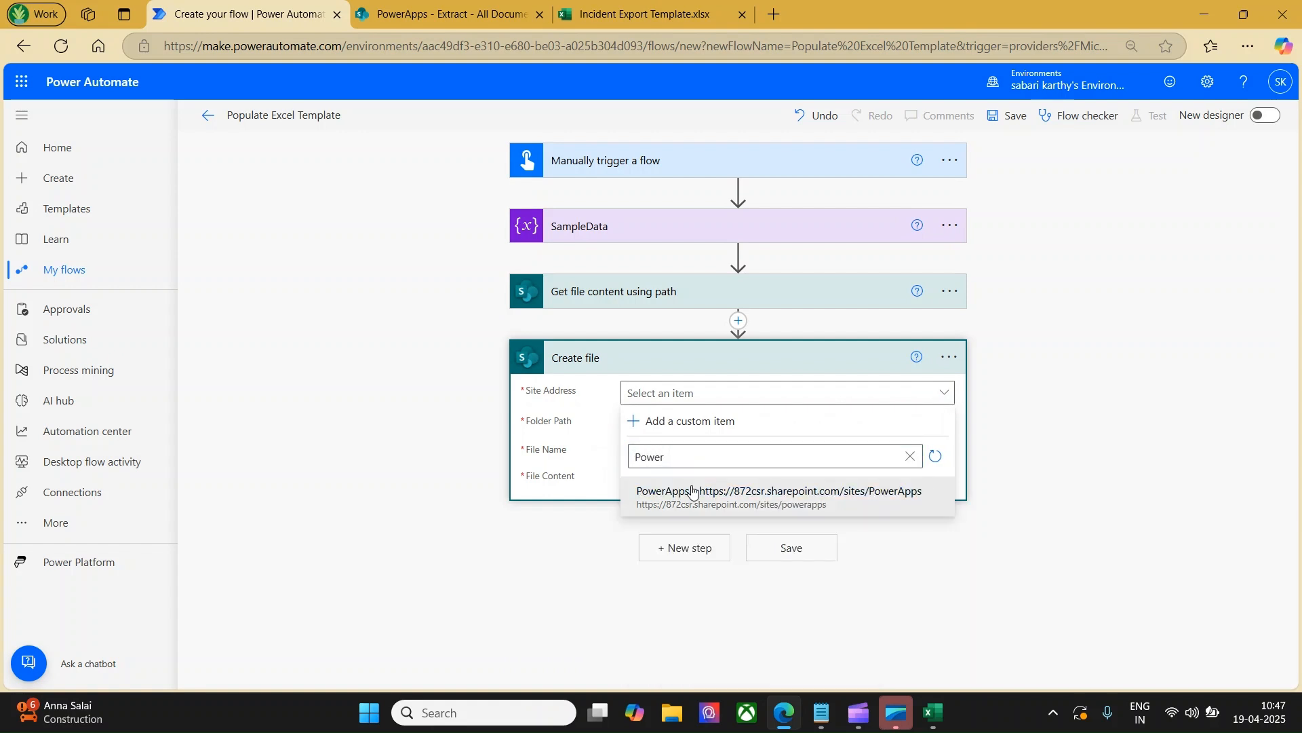
left_click(746, 493)
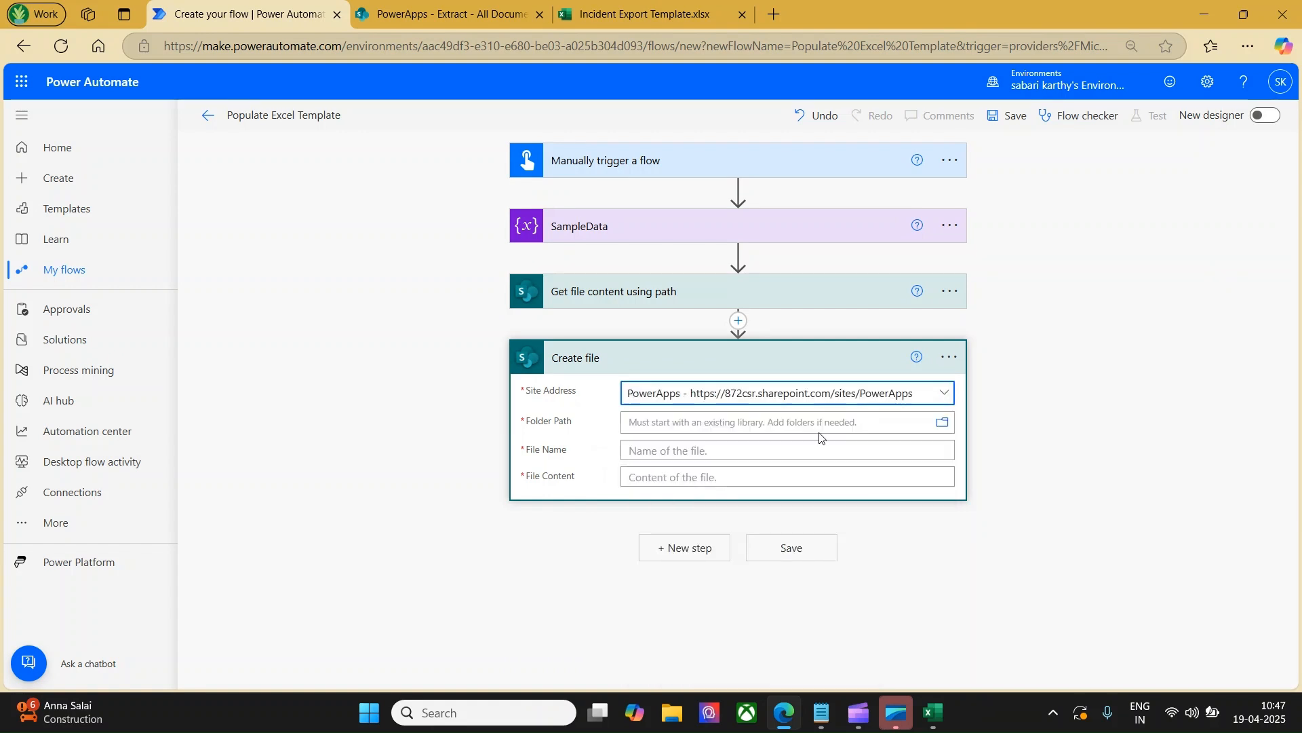
Set the Create file action's folder path to /Shared Documents/Populate Excel Template/Extract.
left_click(941, 424)
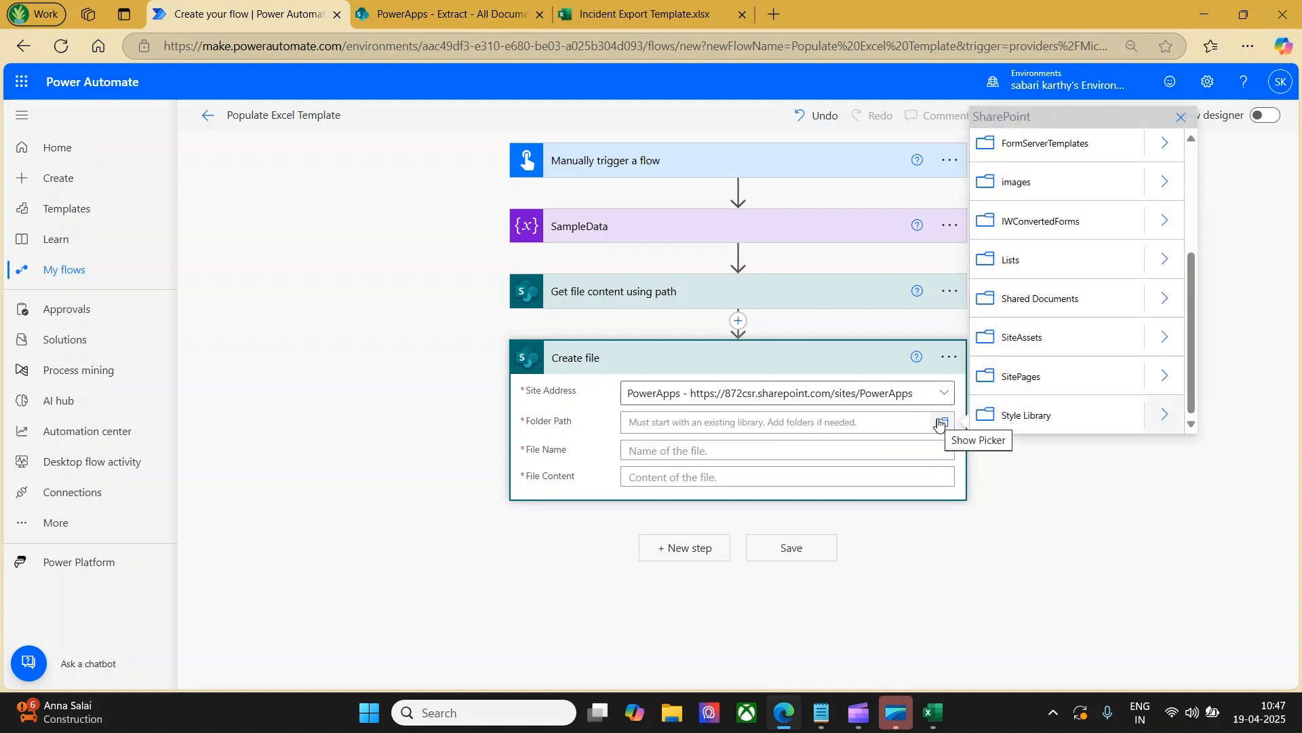
left_click(1164, 300)
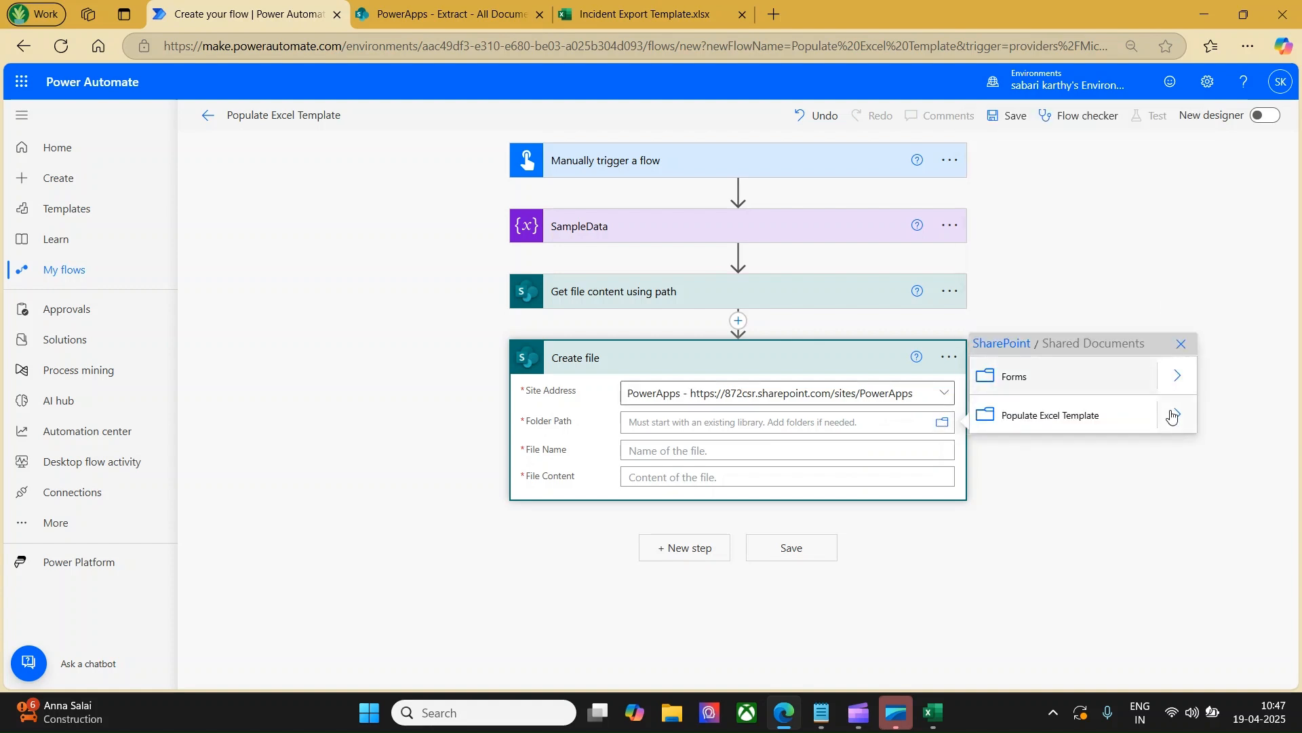
left_click(1173, 415)
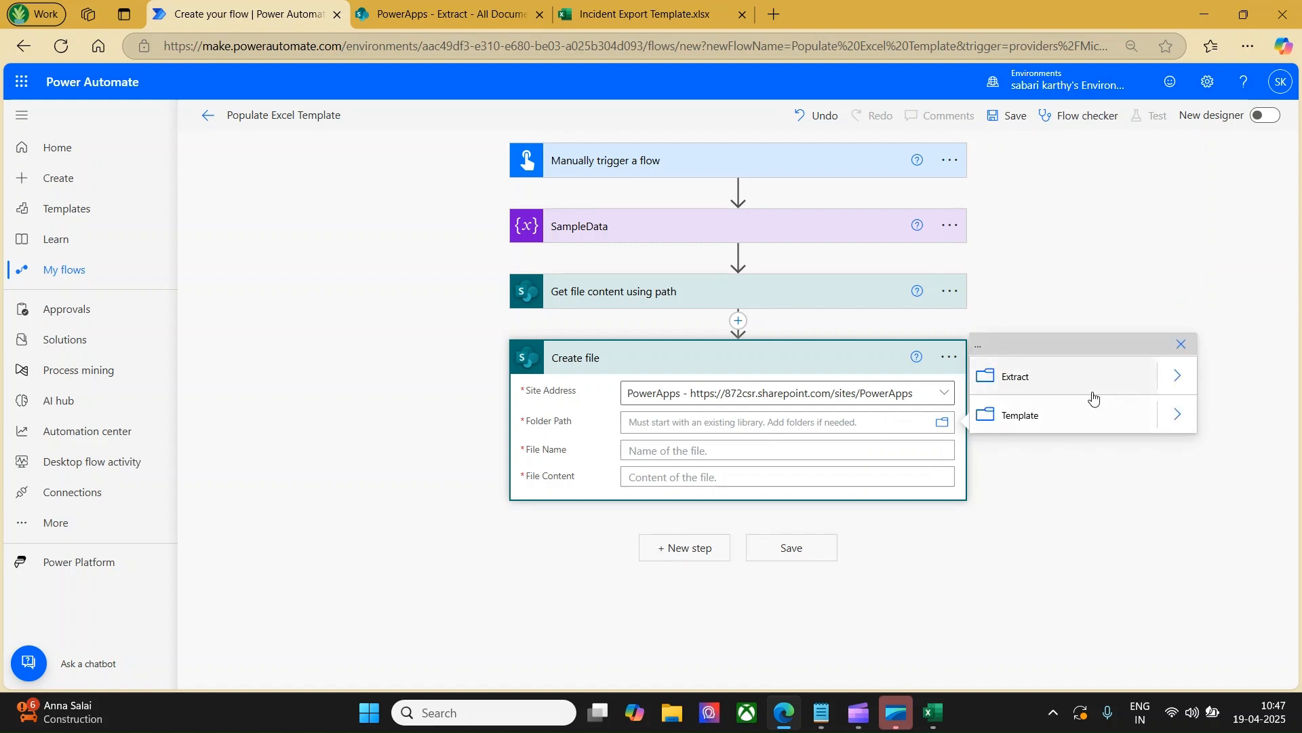
left_click(1043, 374)
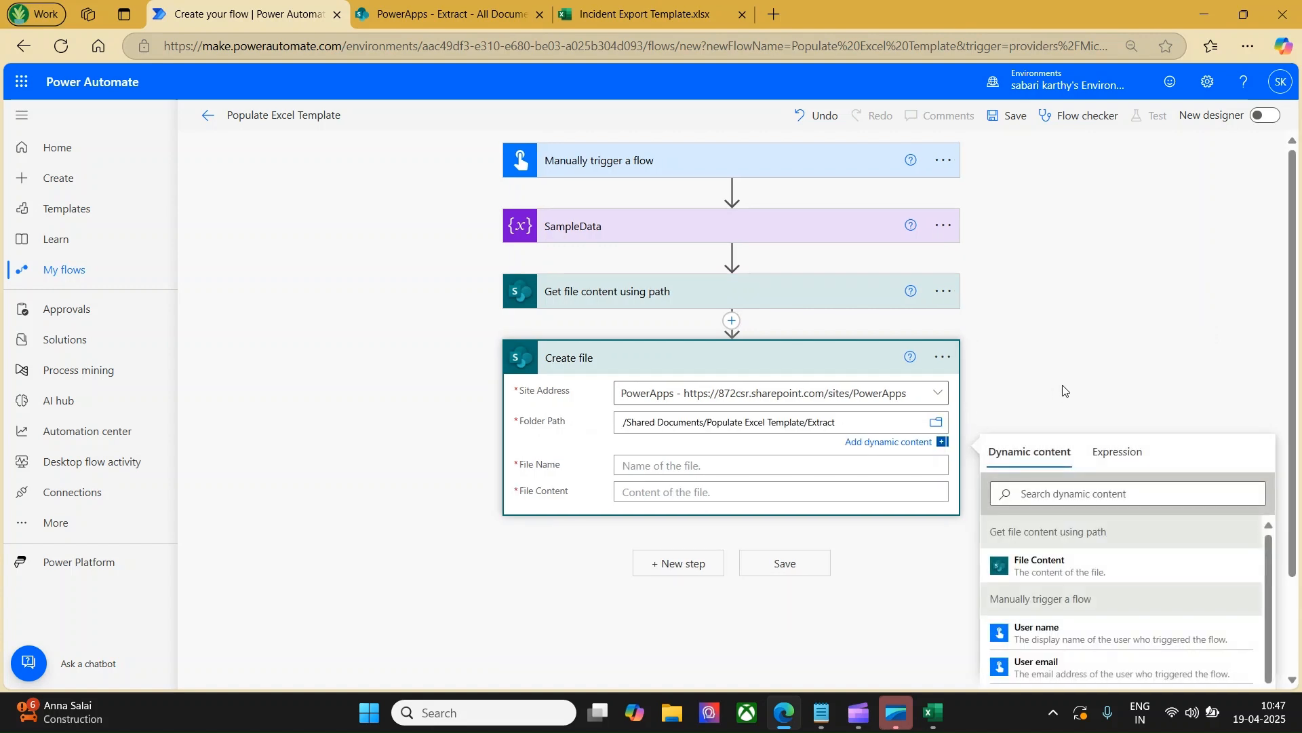
Begin the Create file action's file name with the text "Incident Data_".
scroll(1066, 391, "down", 2)
left_click(655, 341)
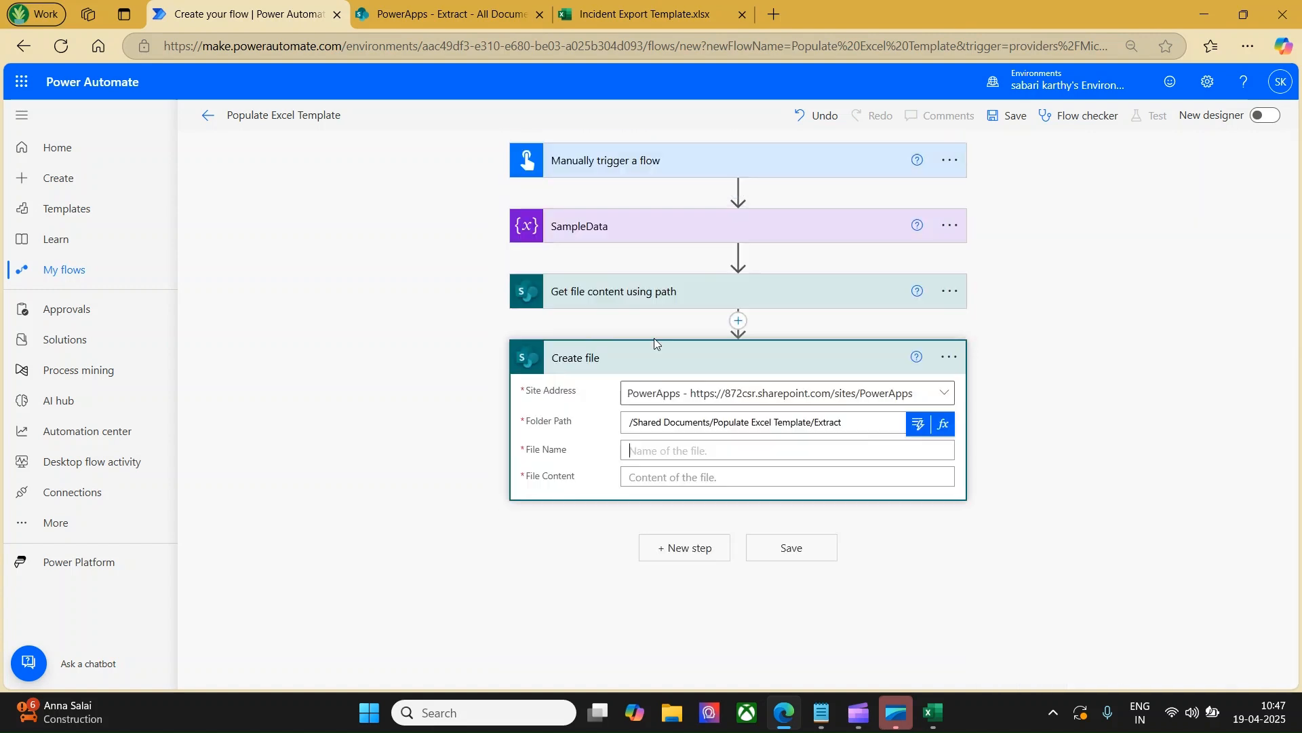
type("Incident Data_")
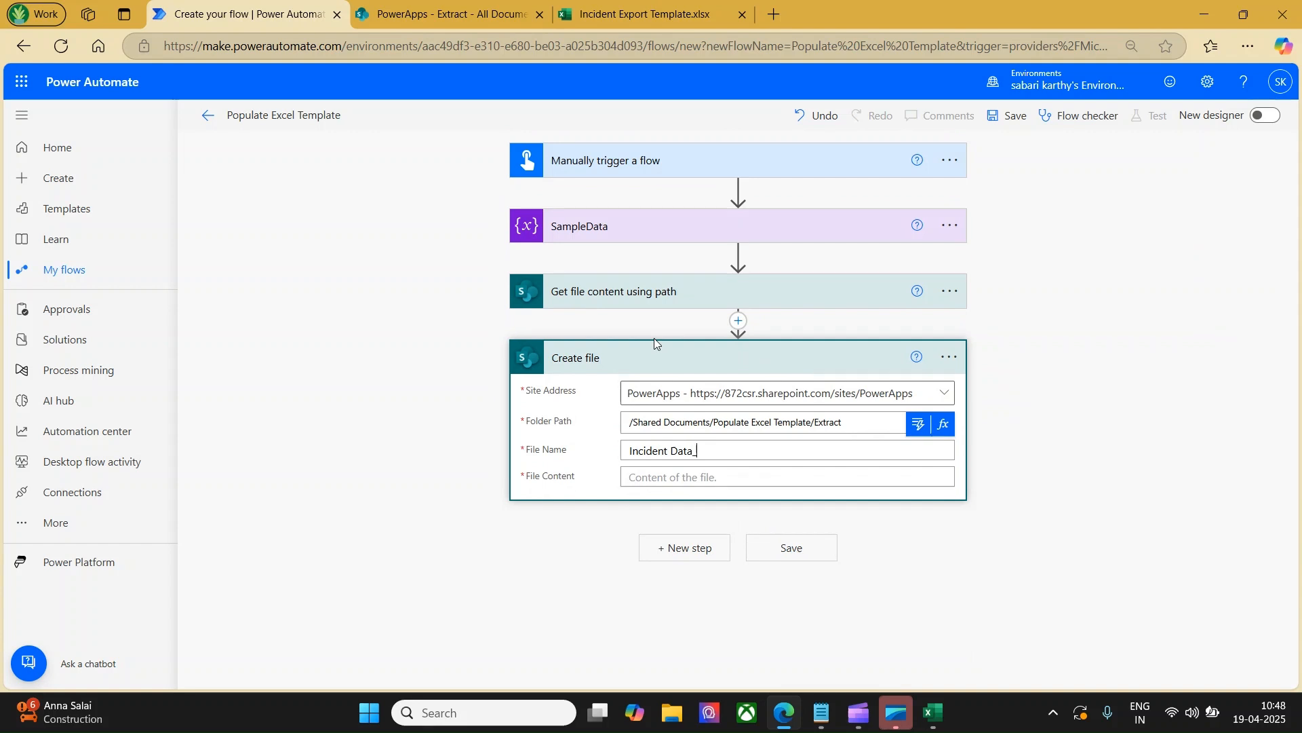
Append the expression Concat(utcnow(),'.xlsx') to the Create file action's file name.
left_click(943, 424)
type("utcn")
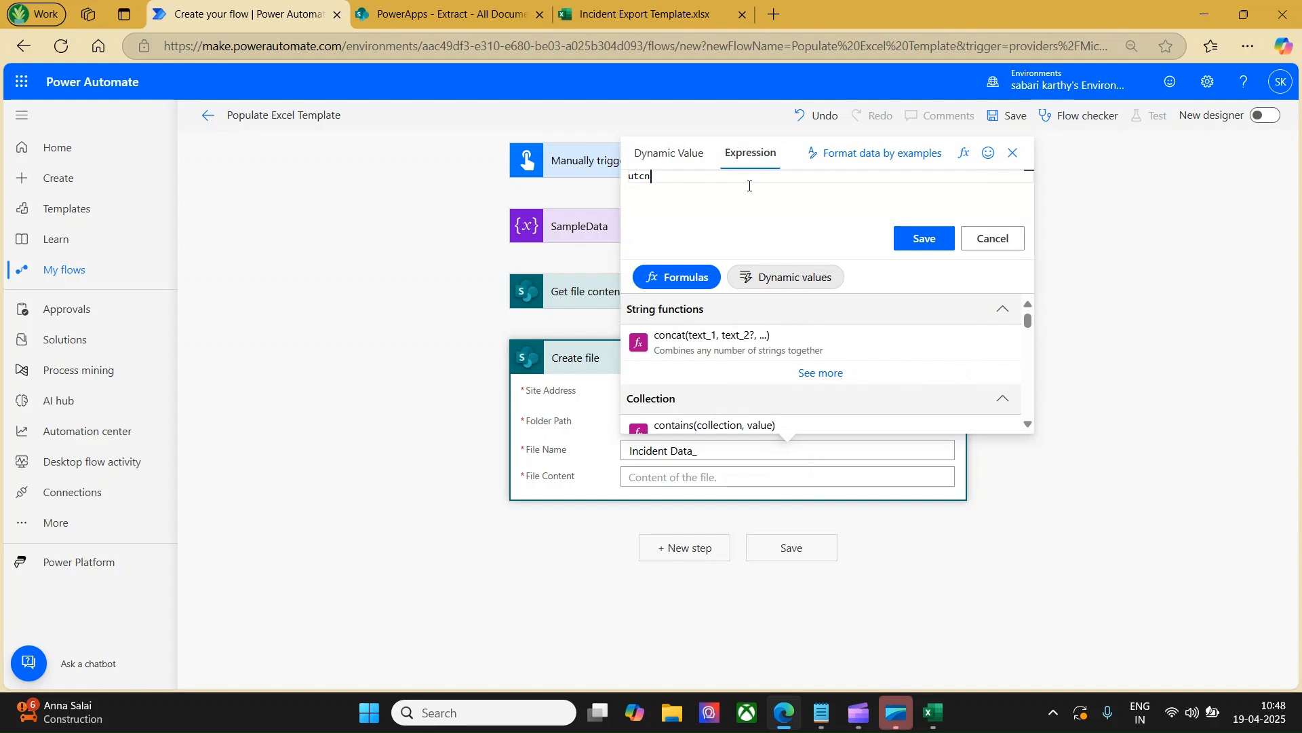
type("iow")
left_click(749, 192)
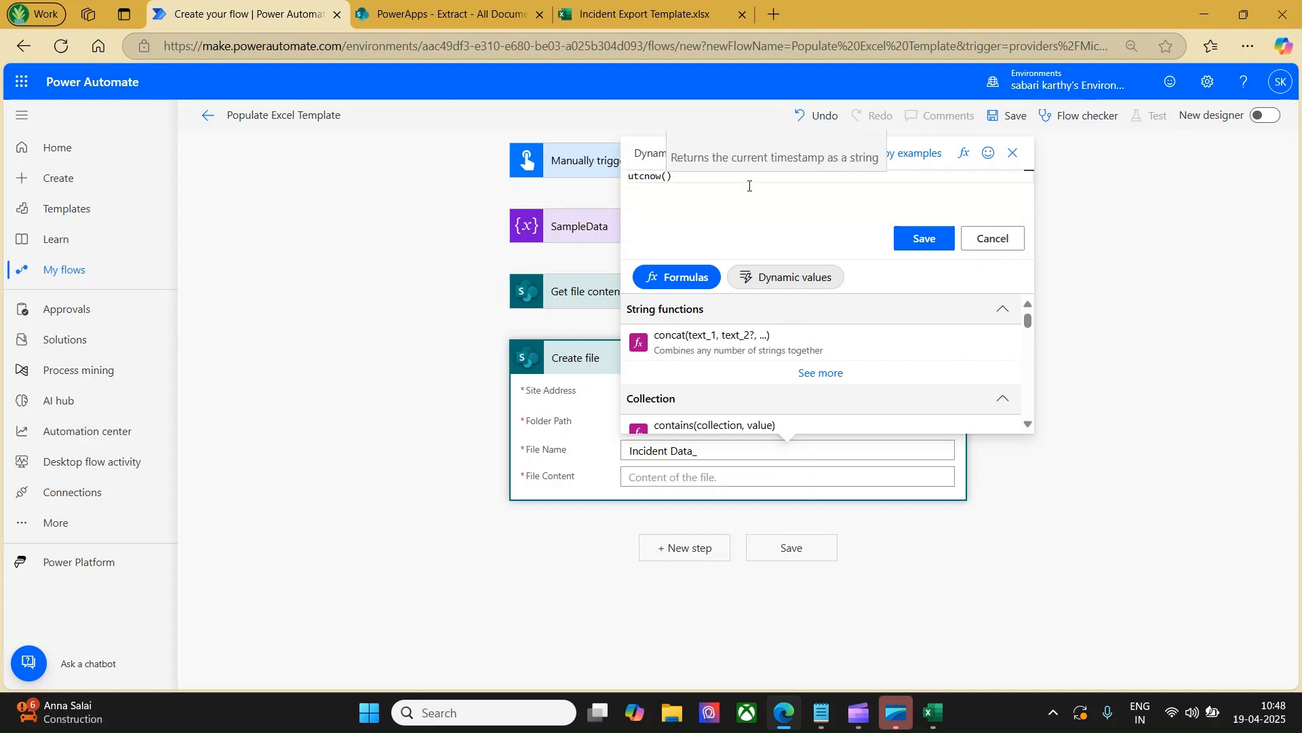
key("Home")
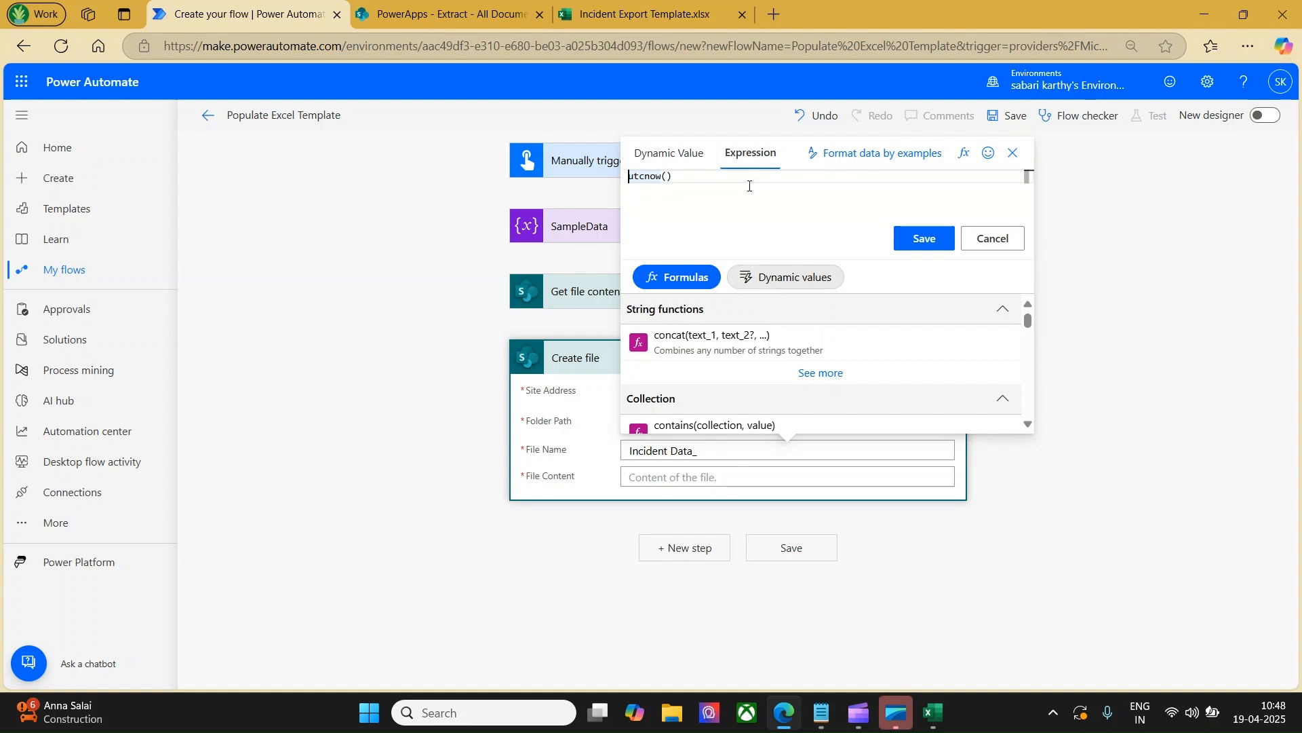
type("Concat(")
left_click(734, 178)
type(",'")
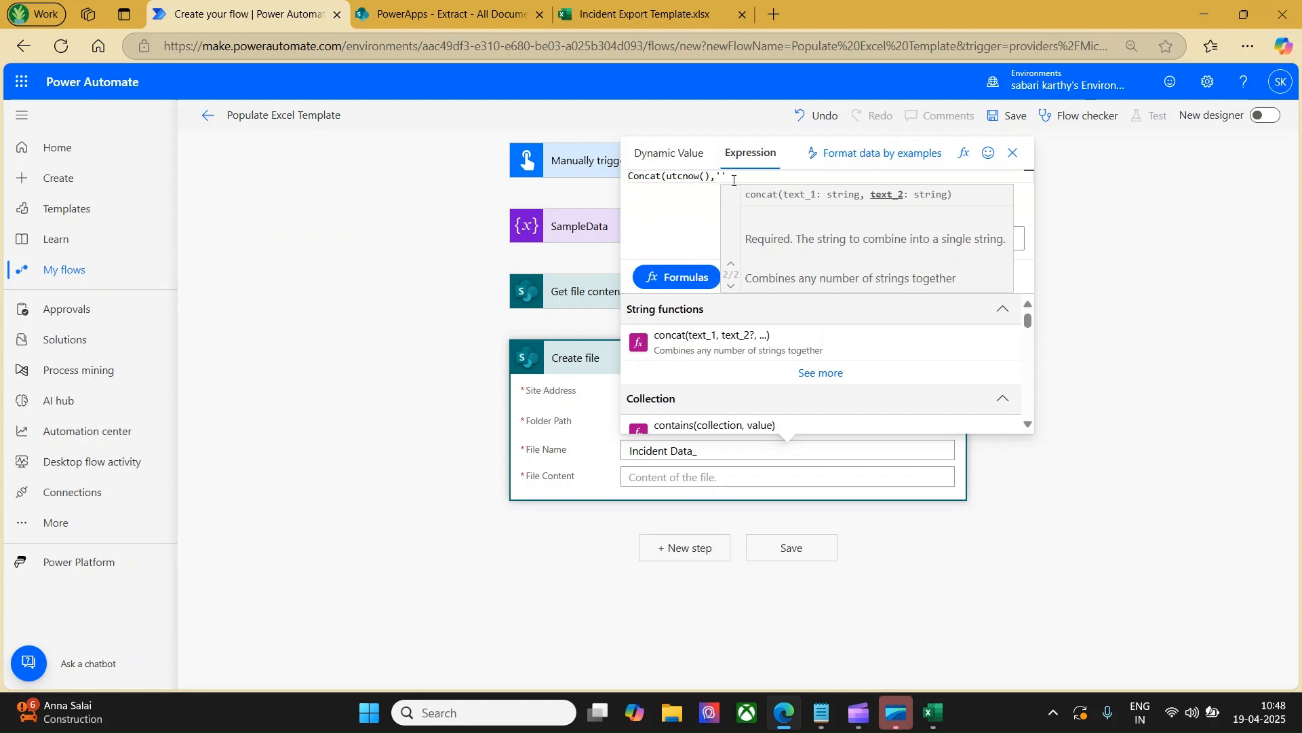
type(".xl")
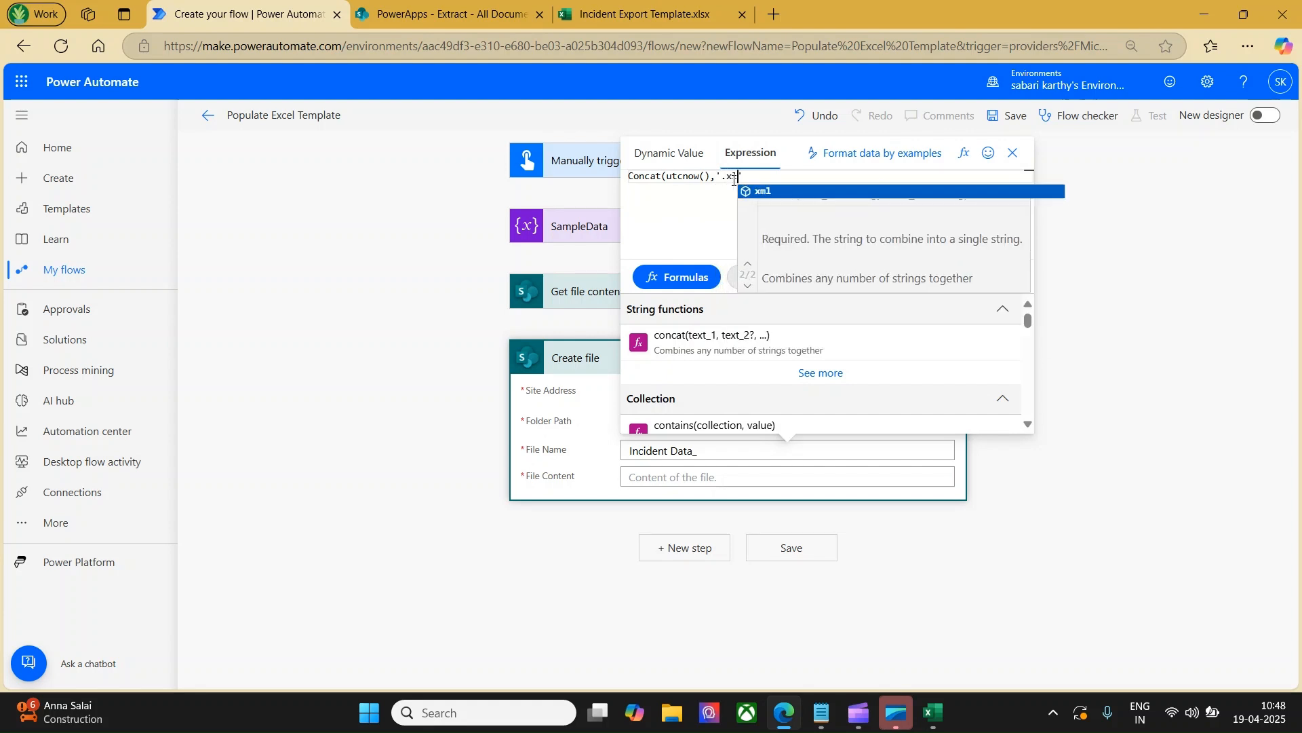
type("x")
key("BackSpace")
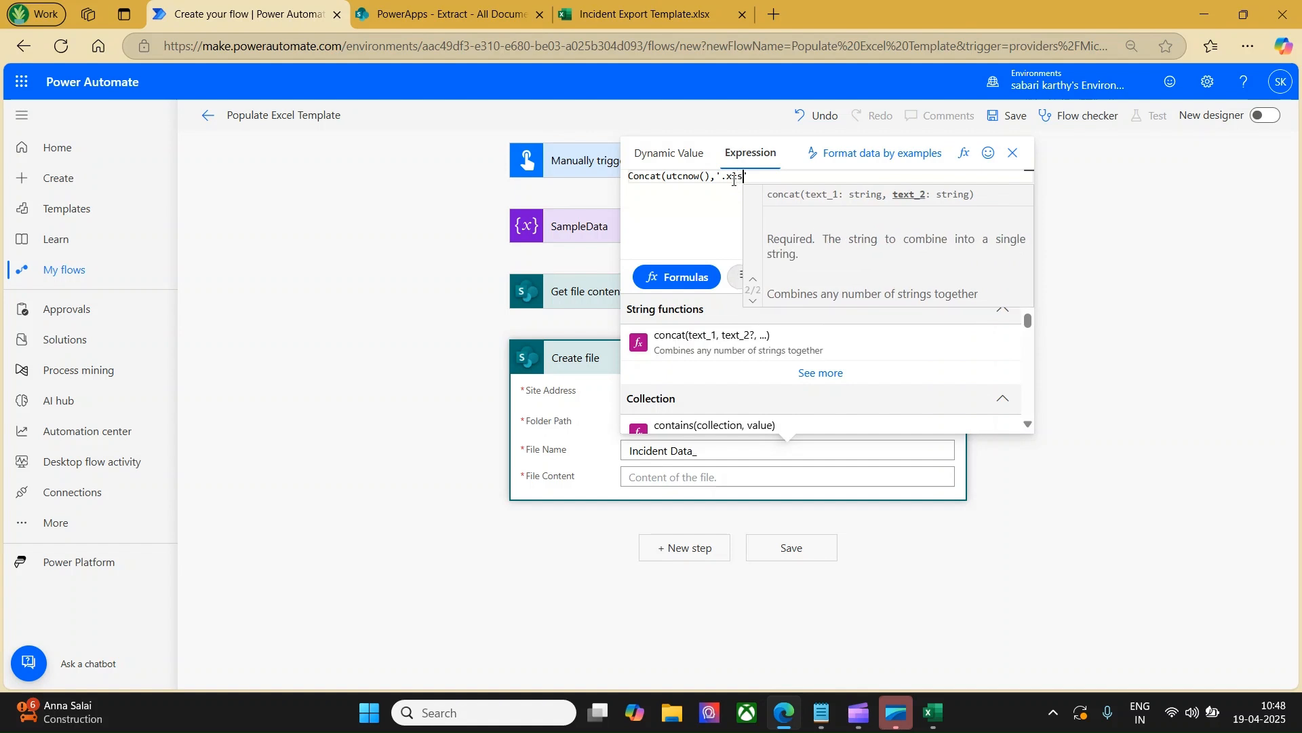
type("sx'")
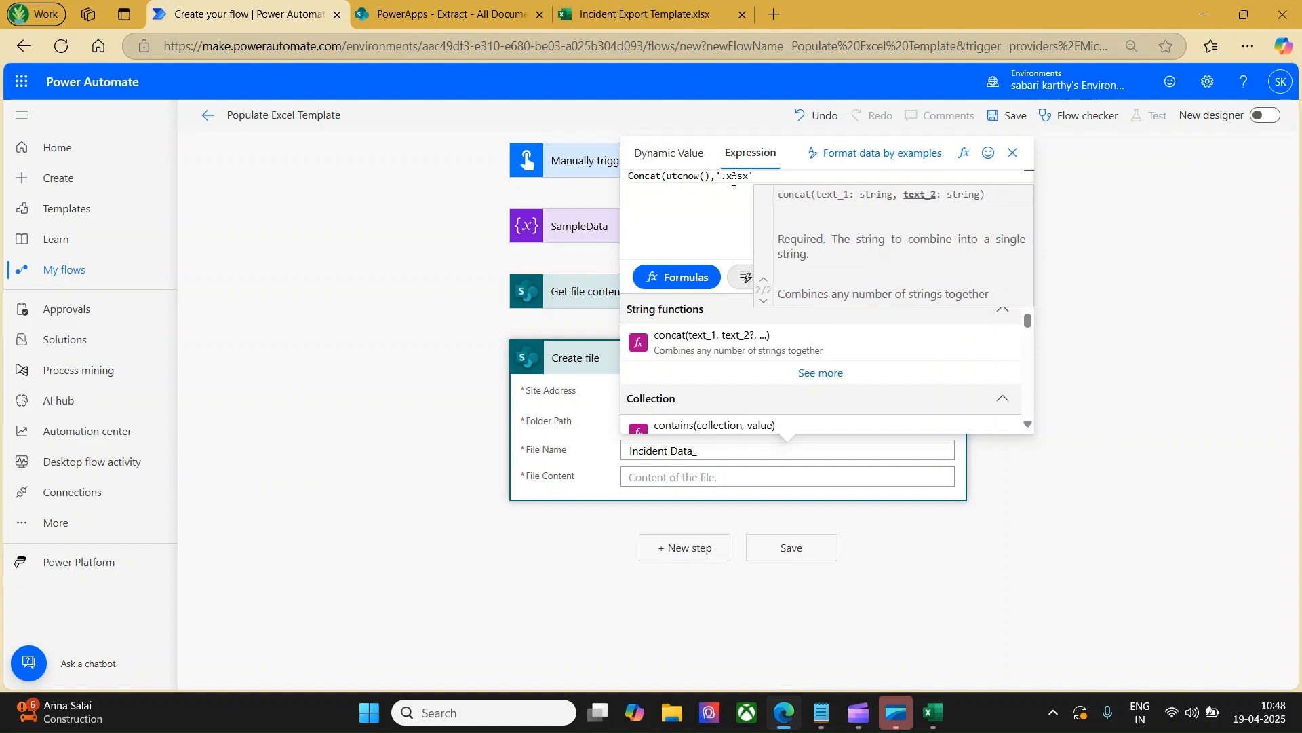
type(")")
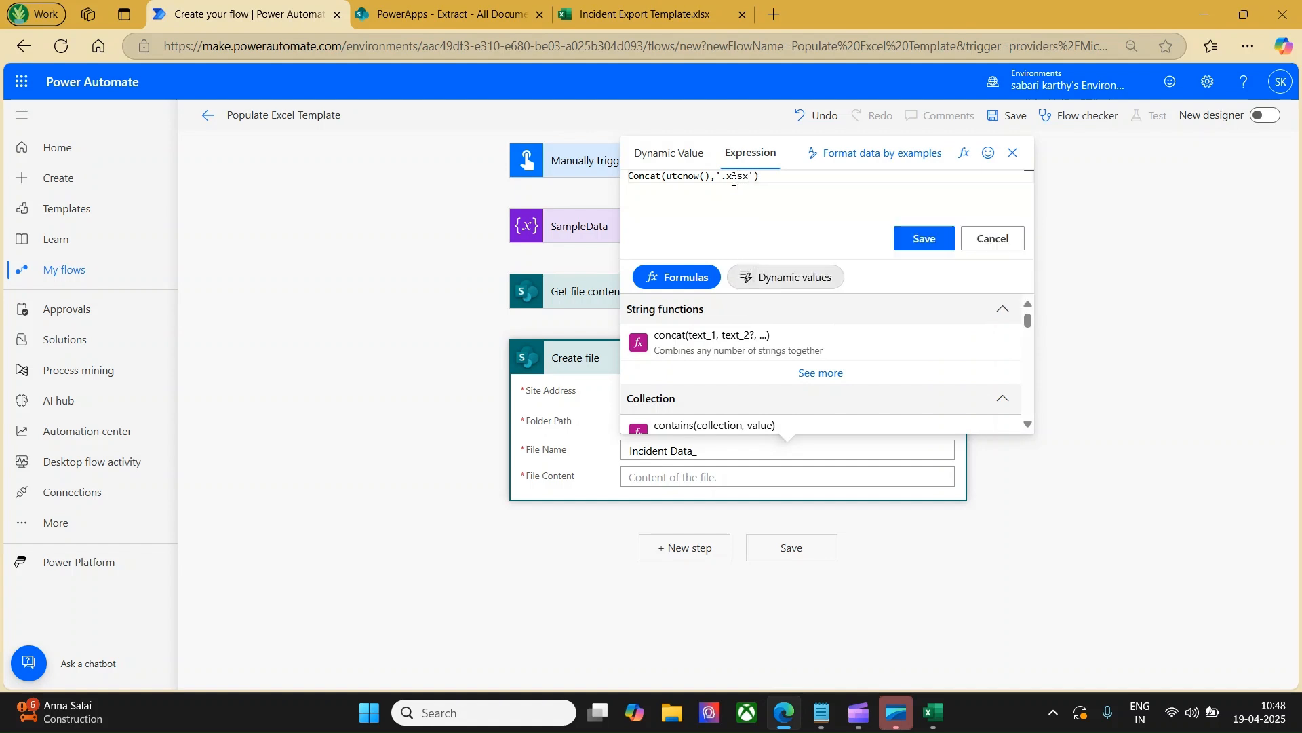
left_click(926, 243)
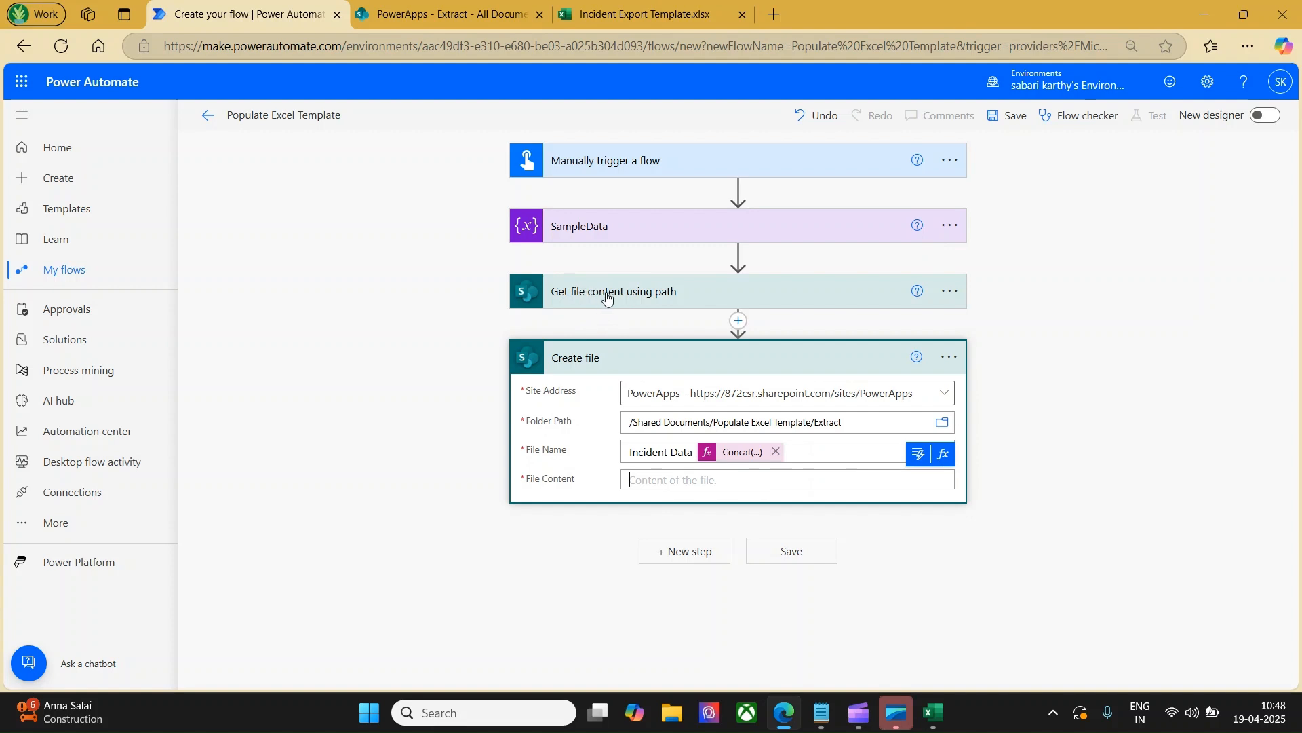
Set the Create file action's file content to the File Content output of Get file content using path, and save the flow.
left_click(917, 453)
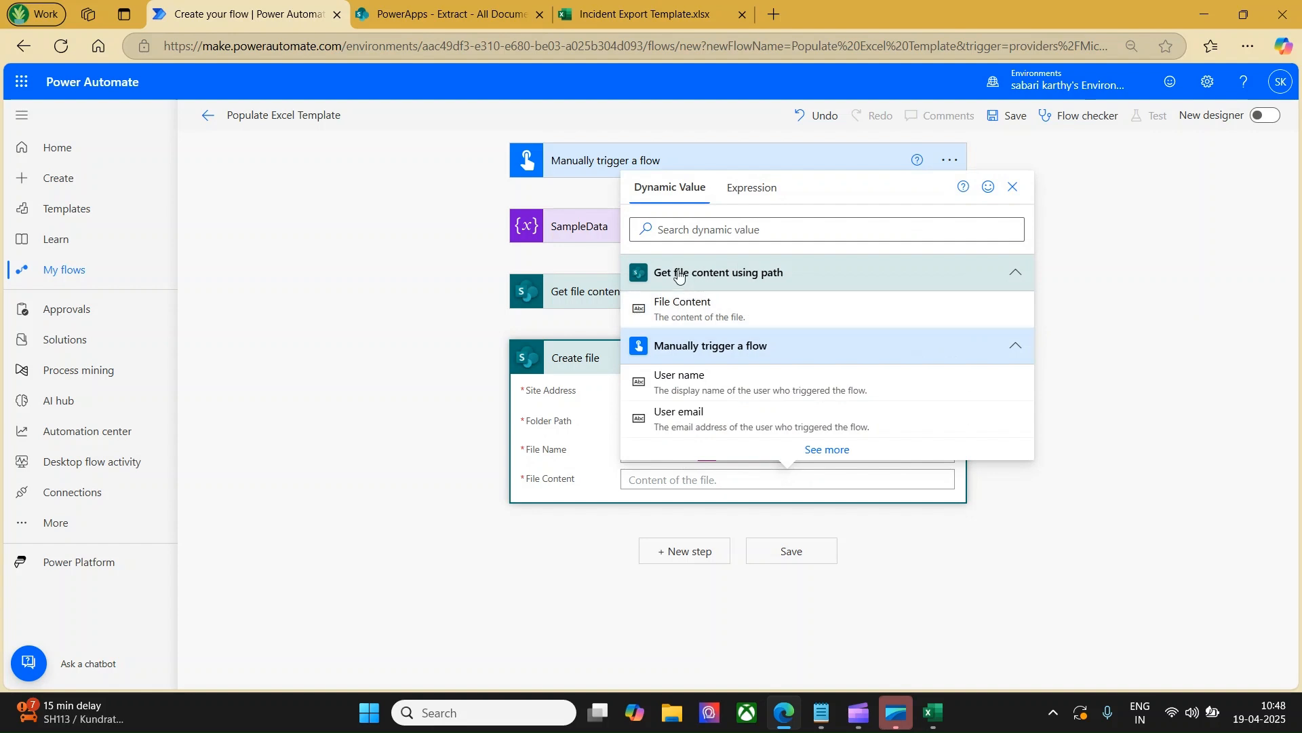
left_click(731, 311)
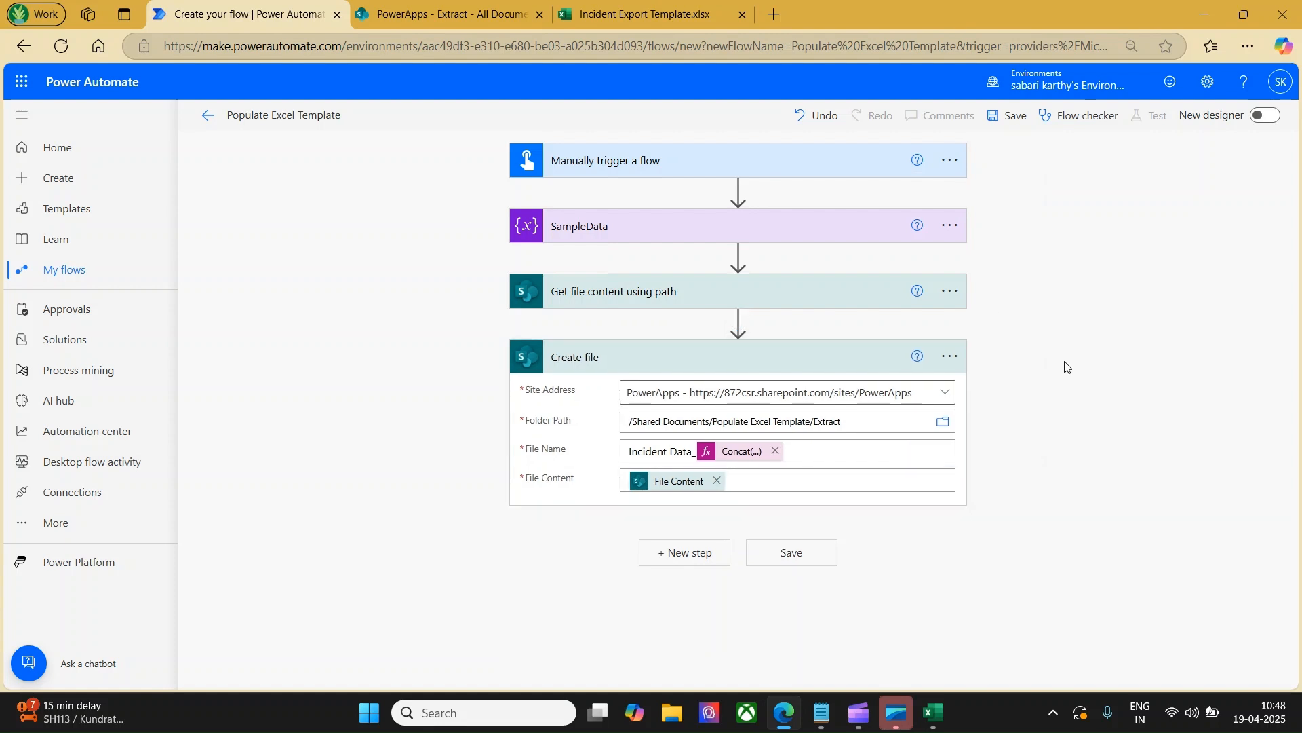
left_click(1007, 118)
Check the Extract folder in SharePoint, and run a manual test of the Populate Excel Template flow.
left_click(408, 10)
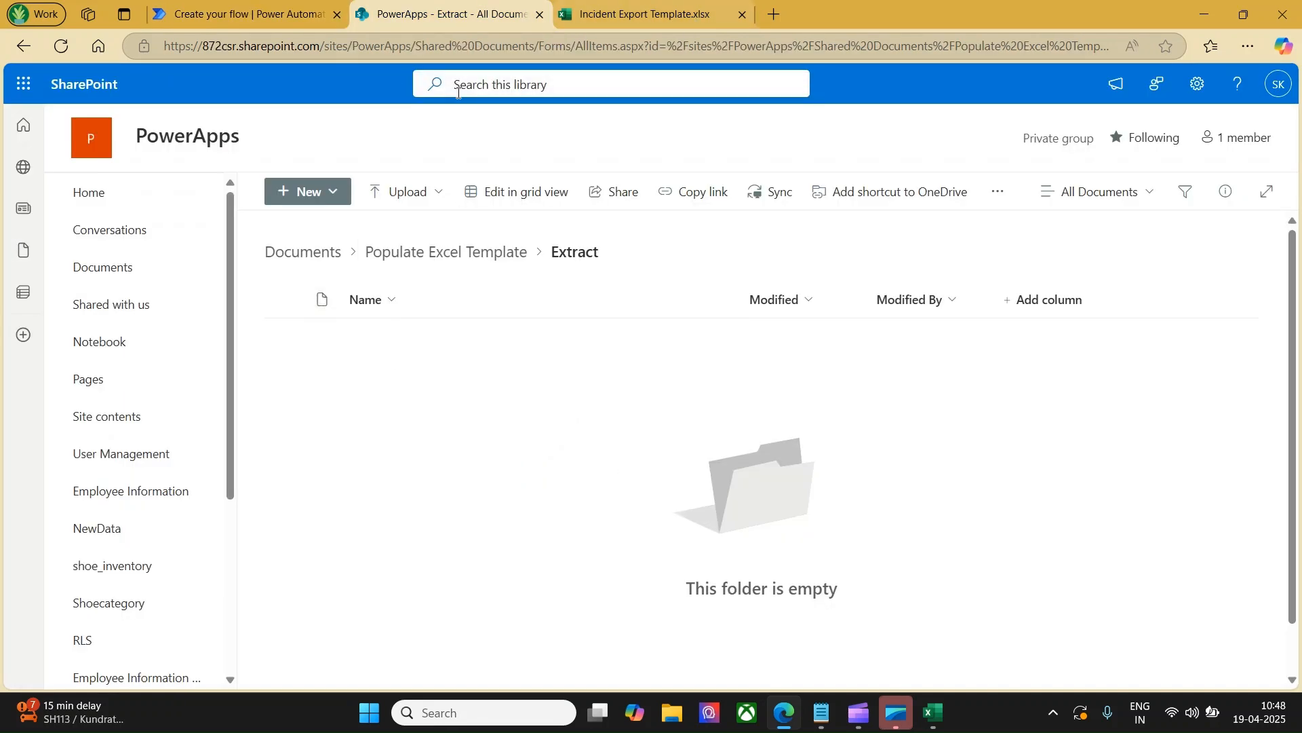
left_click(214, 14)
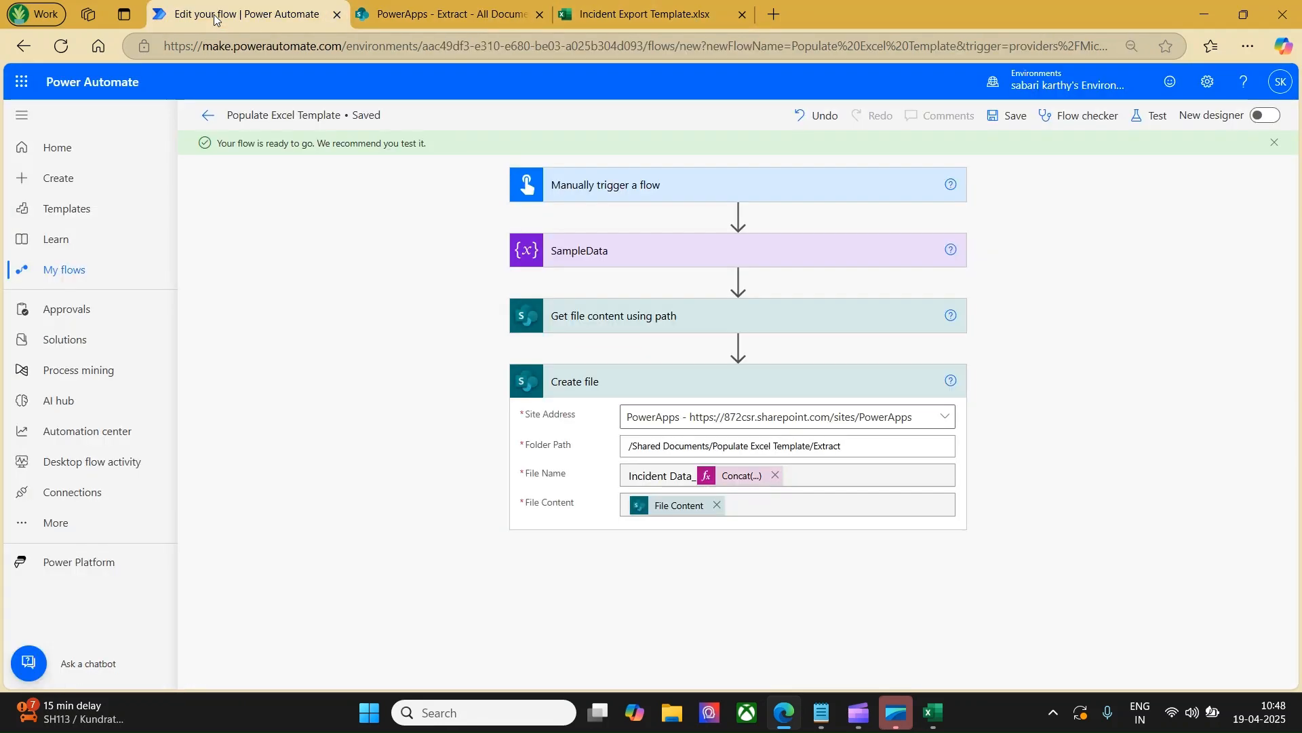
left_click(1151, 116)
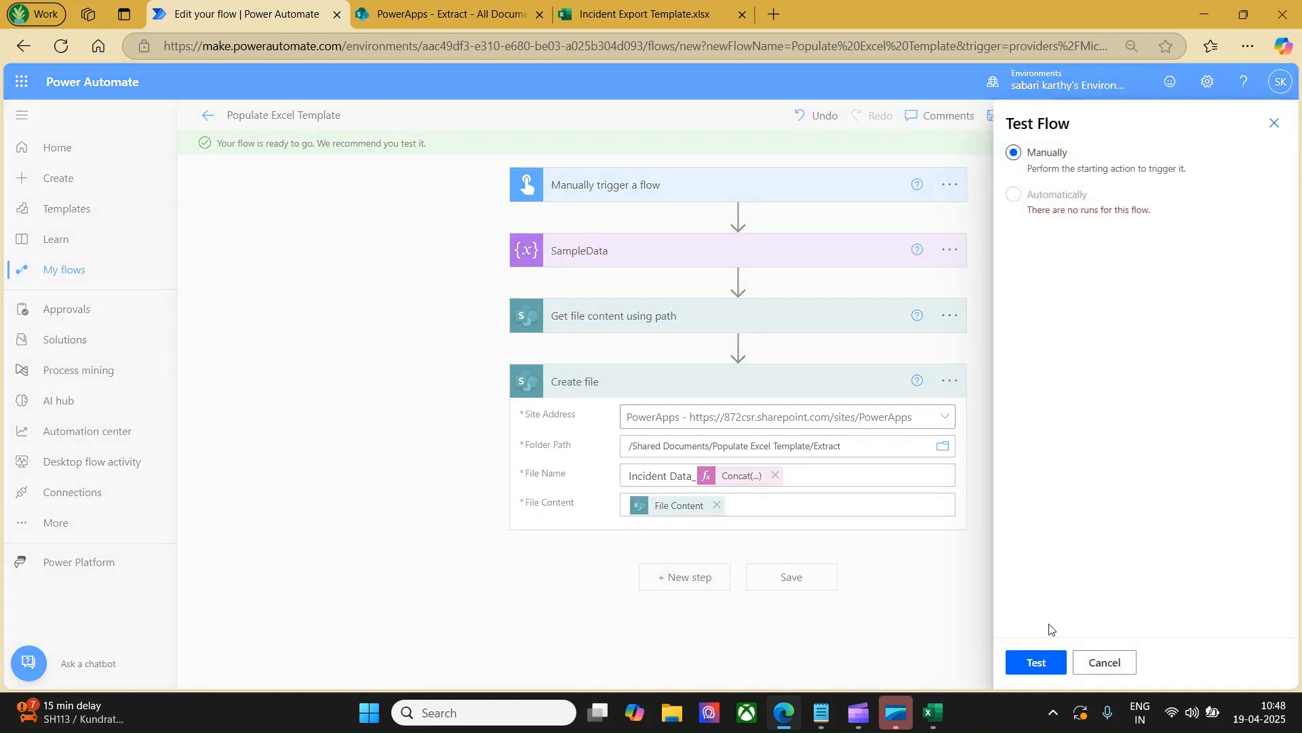
left_click(1035, 661)
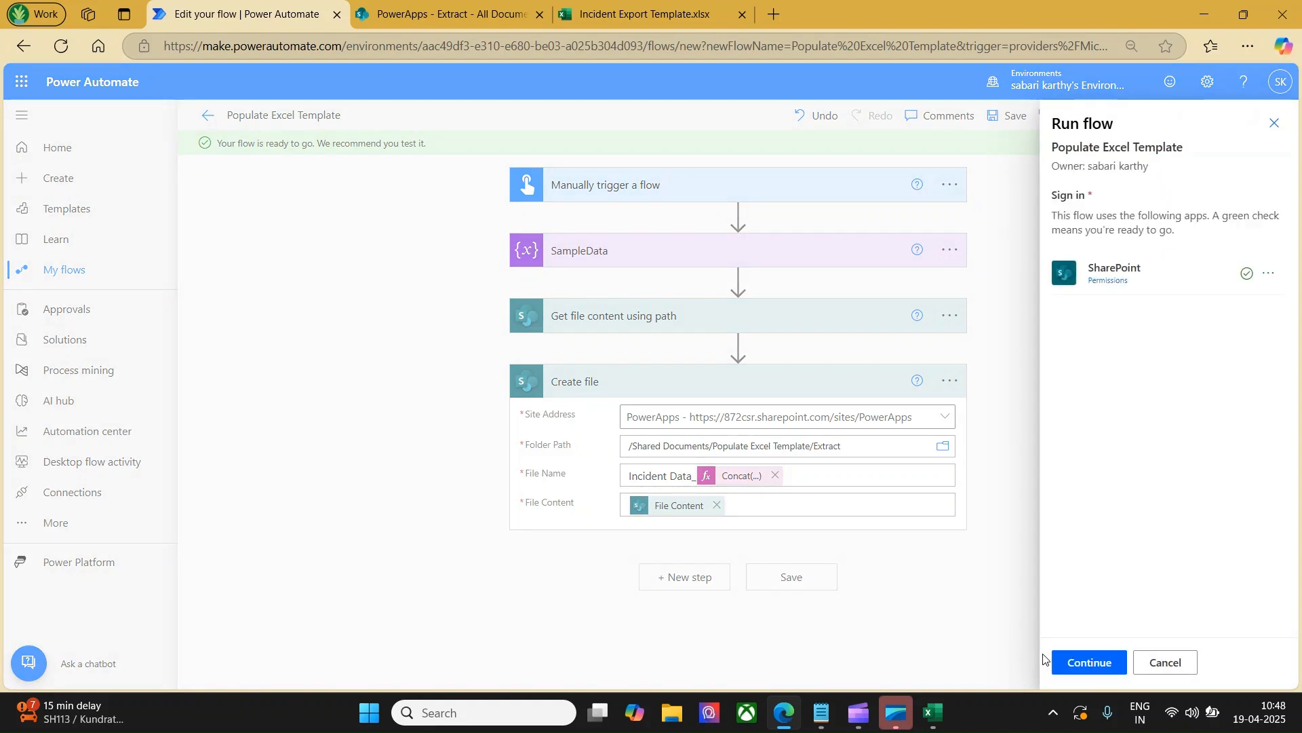
left_click(1079, 666)
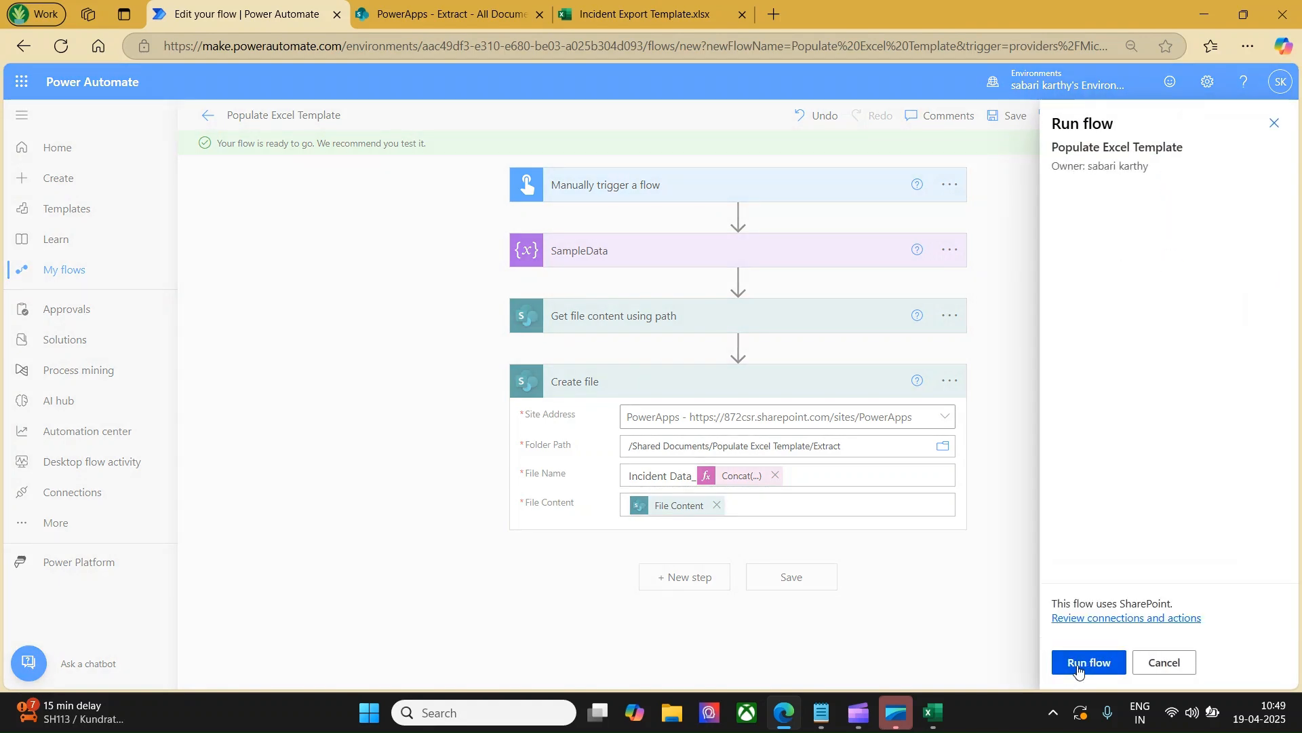
left_click(1078, 668)
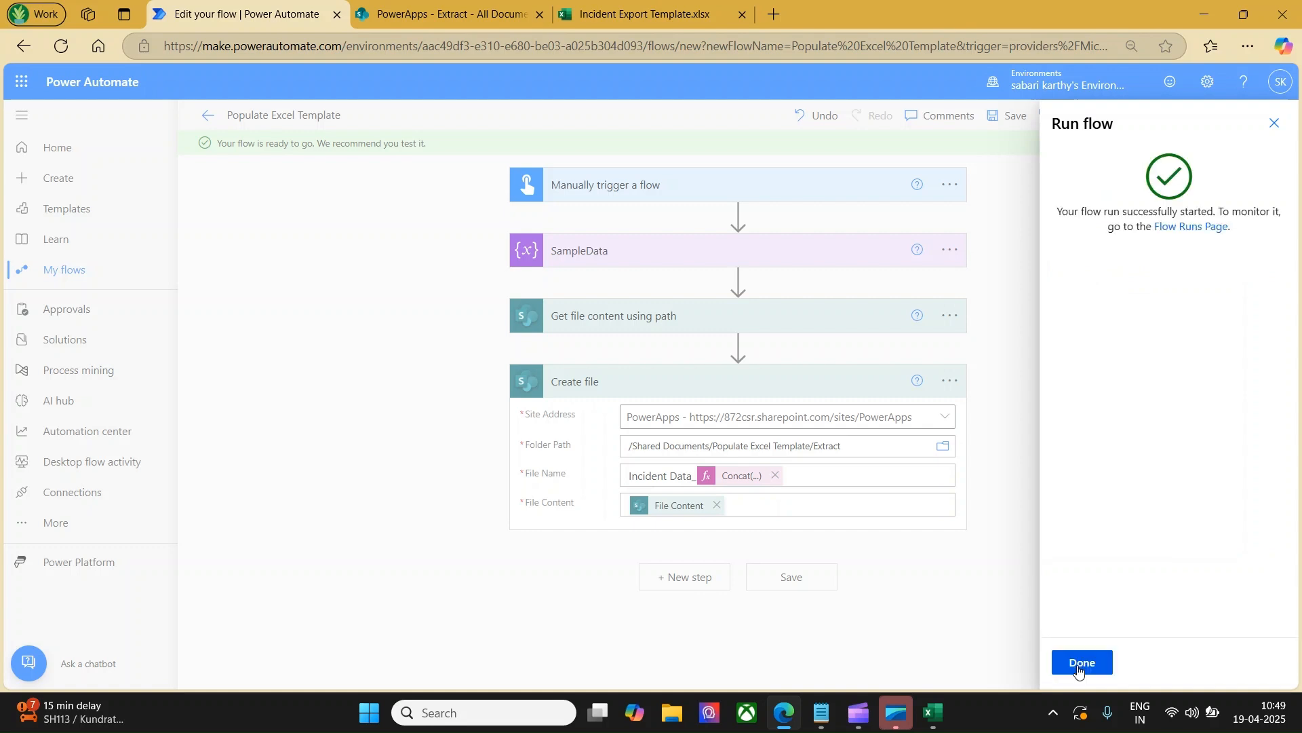
left_click(1079, 669)
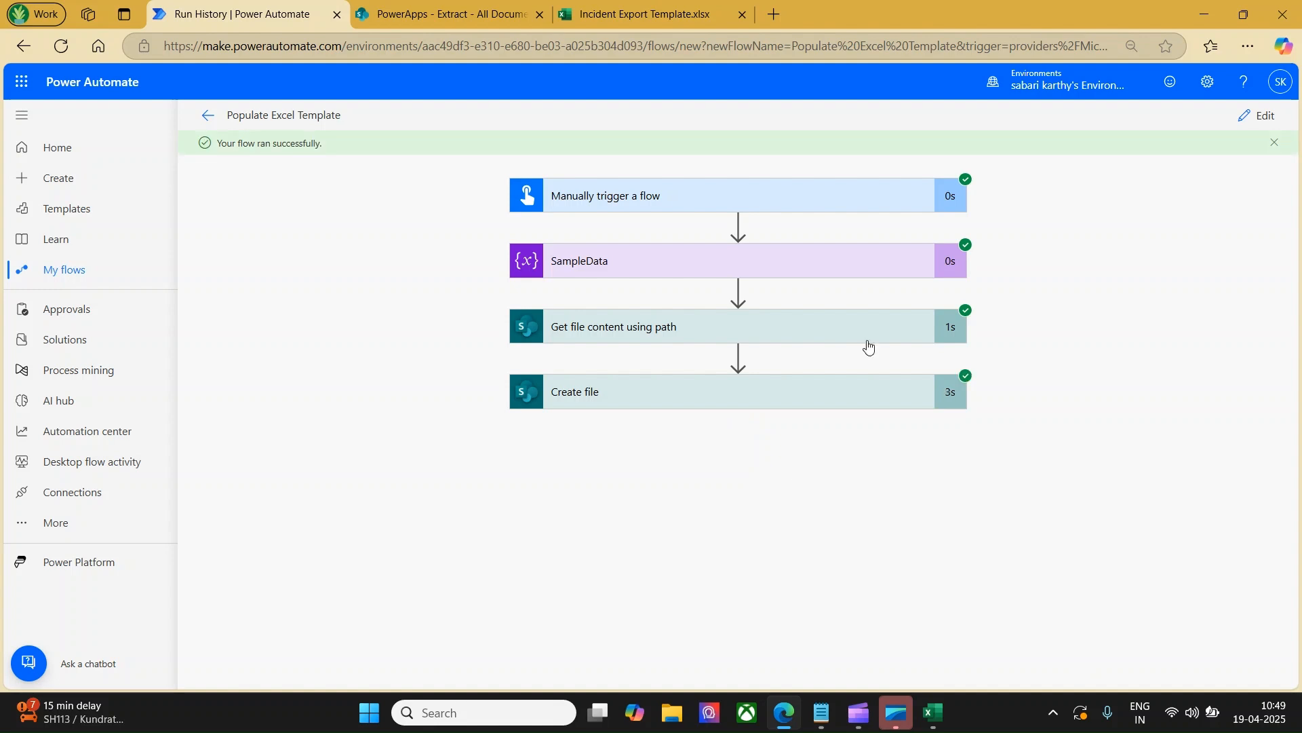
Reload the SharePoint Extract folder, open the newly created Incident Data workbook, and compare it with Incident Export Template.xlsx.
left_click(443, 16)
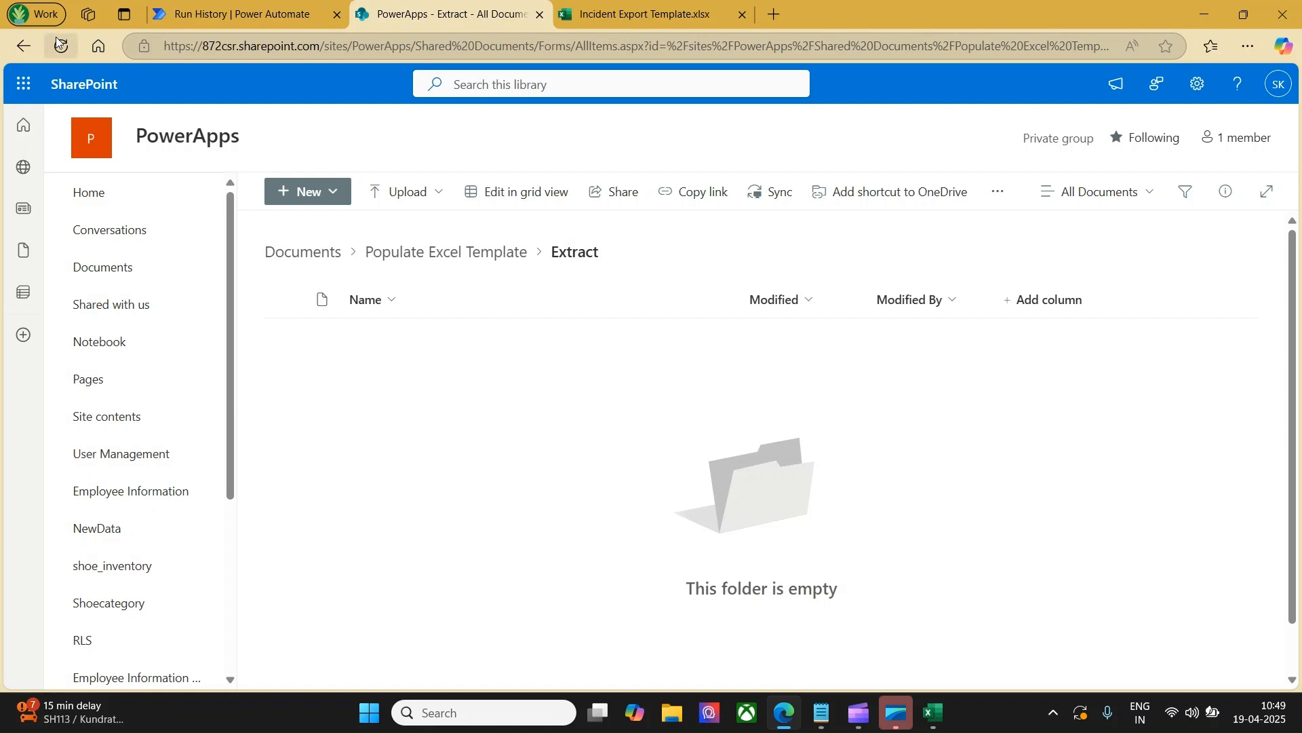
left_click(58, 42)
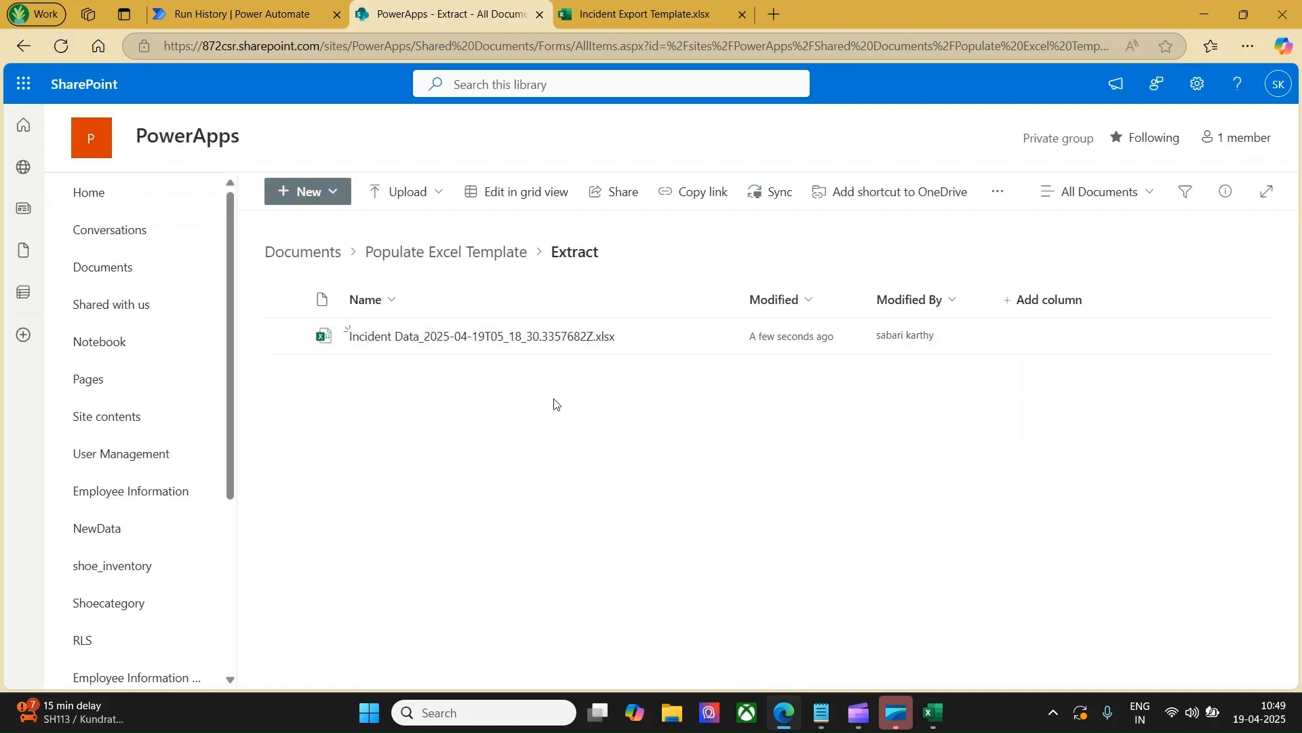
left_click(483, 338)
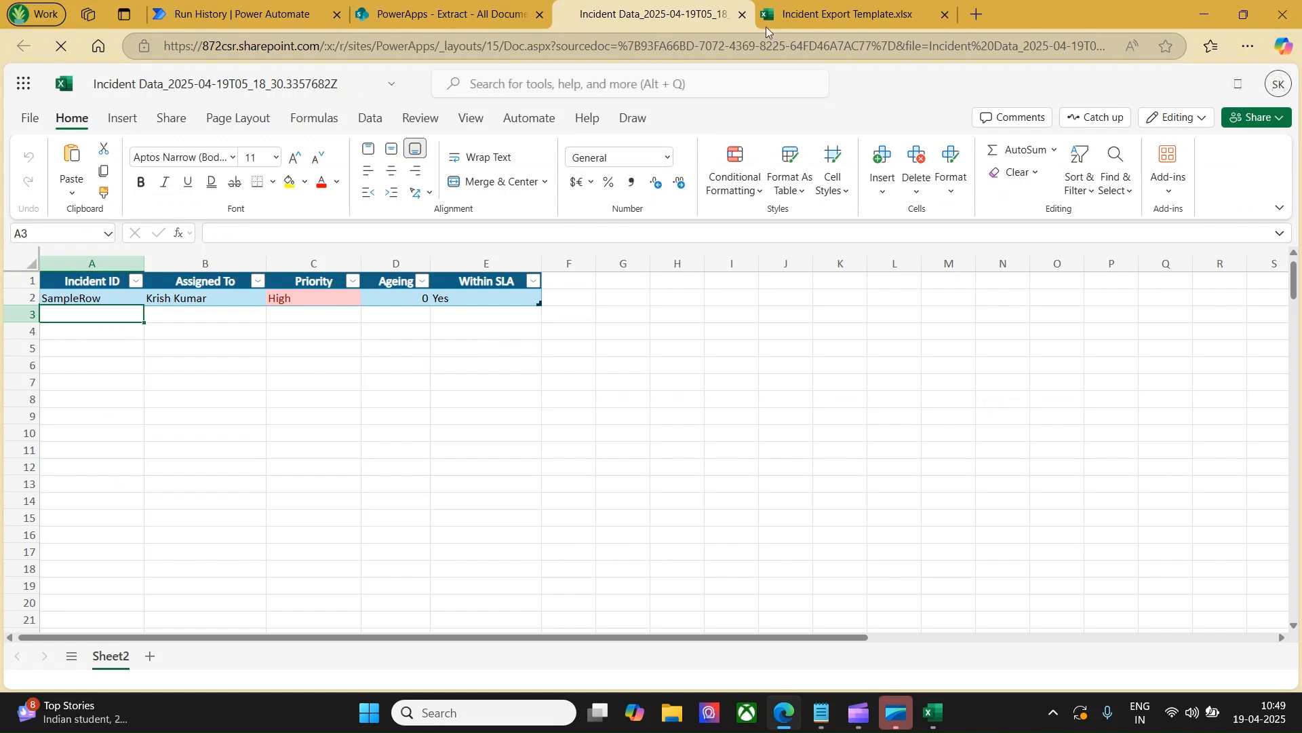
left_click(841, 11)
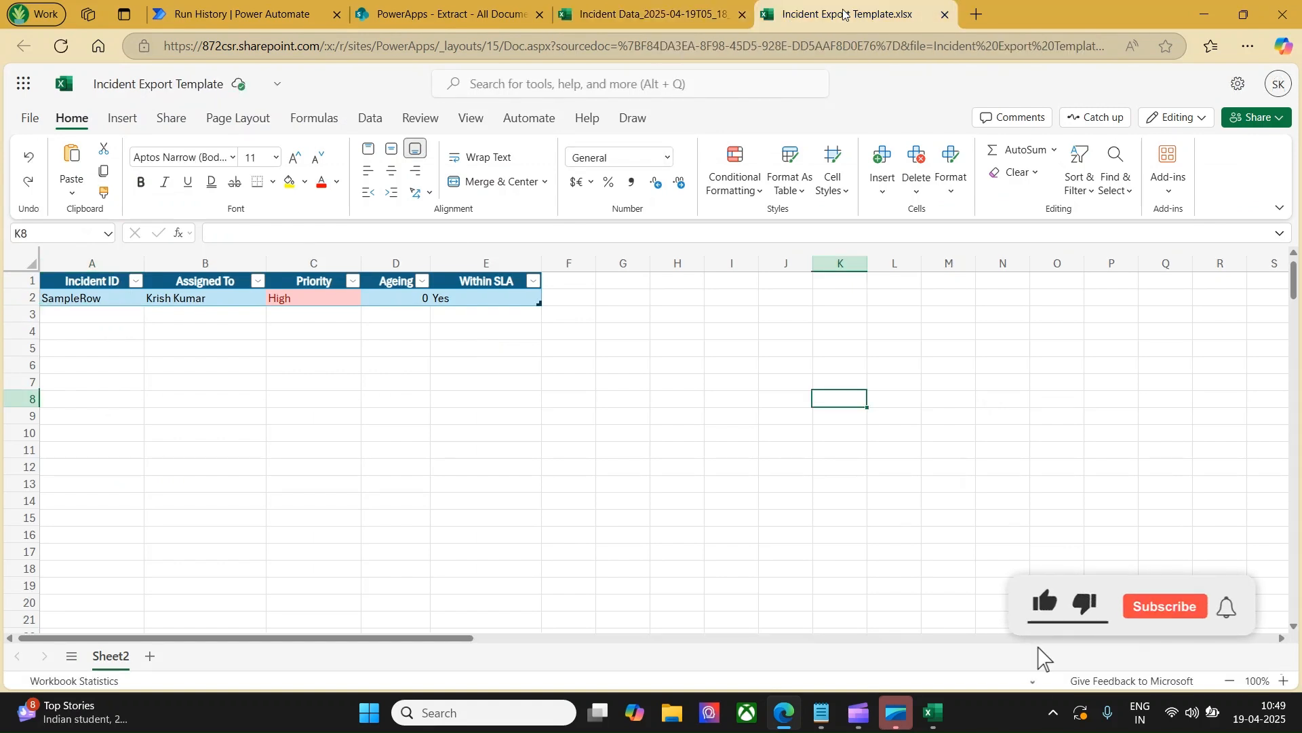
left_click(665, 8)
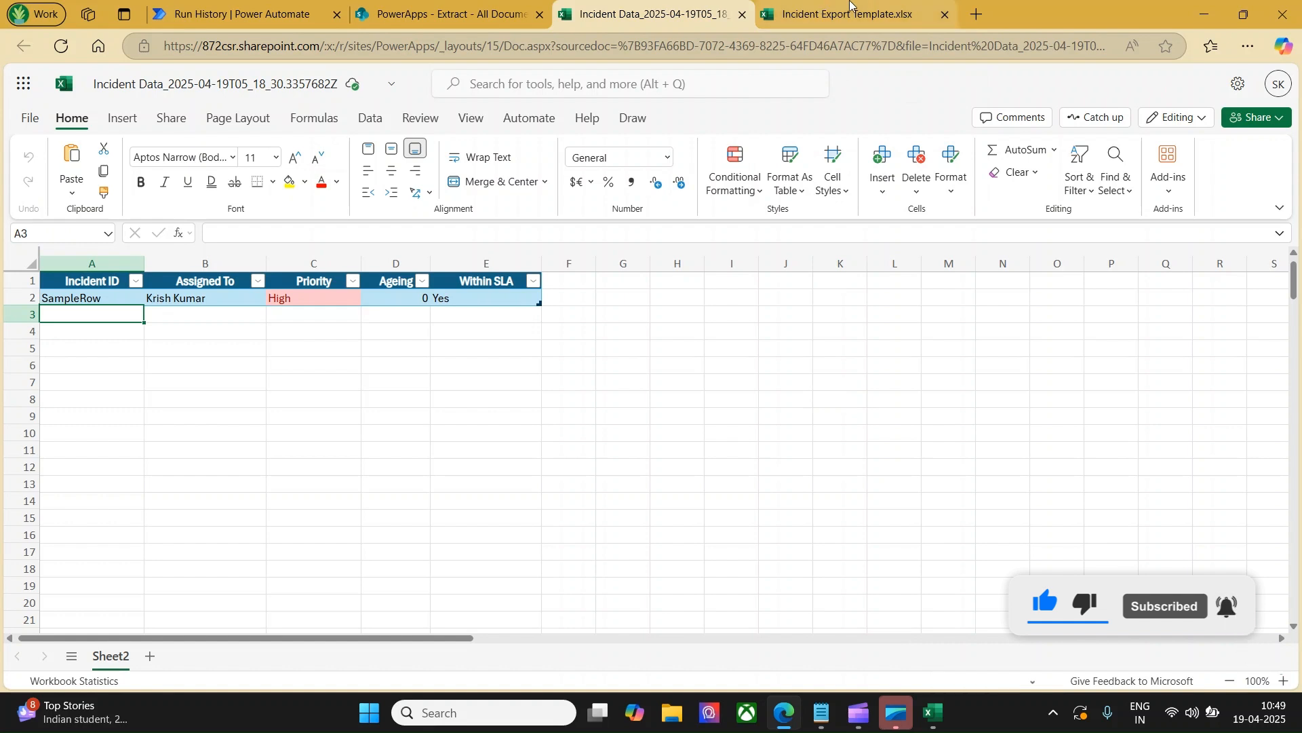
Return to editing the flow in Power Automate and add an Apply to each control after Create file.
left_click(276, 20)
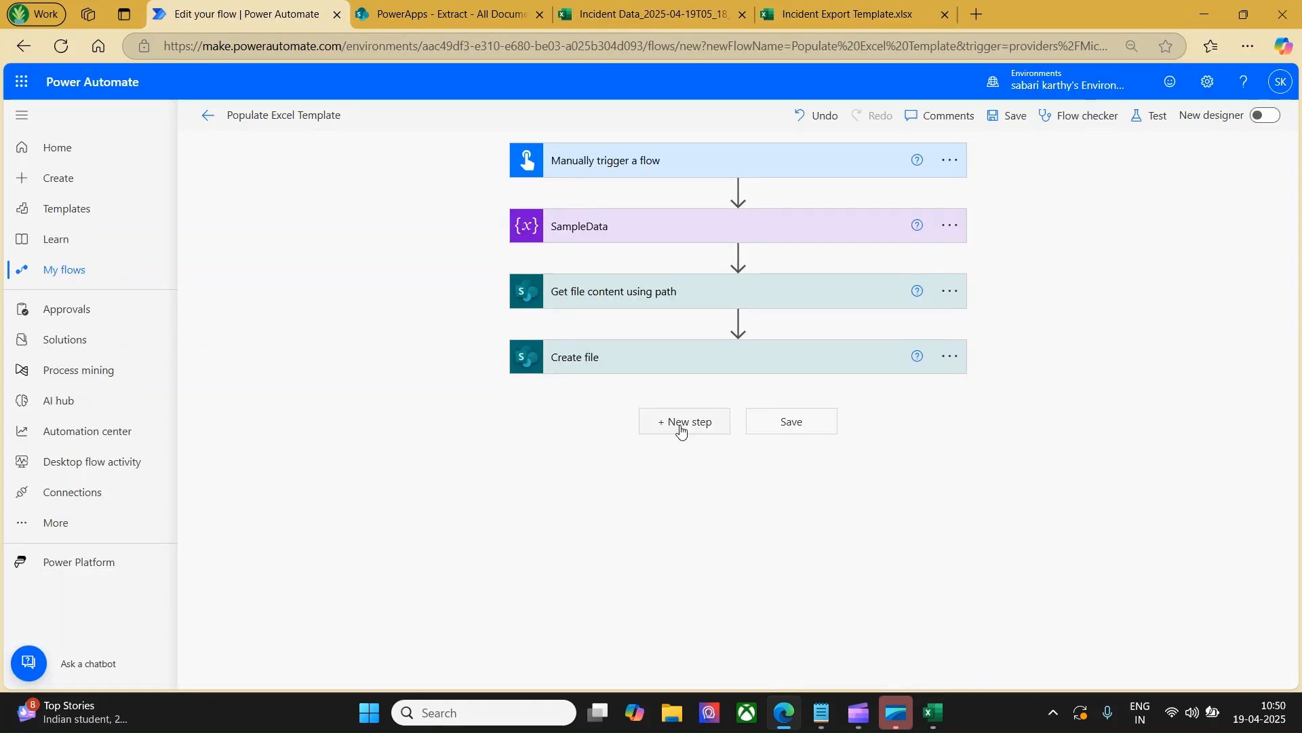
left_click(680, 427)
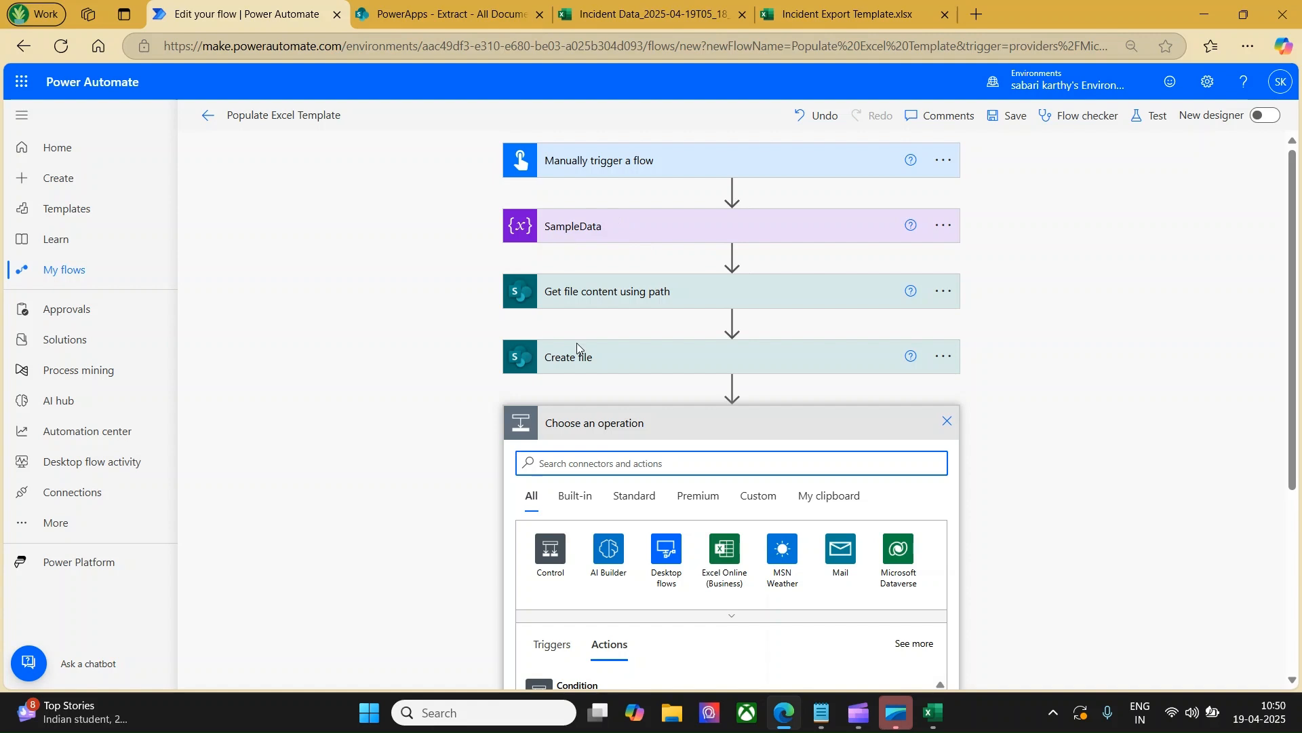
left_click(534, 572)
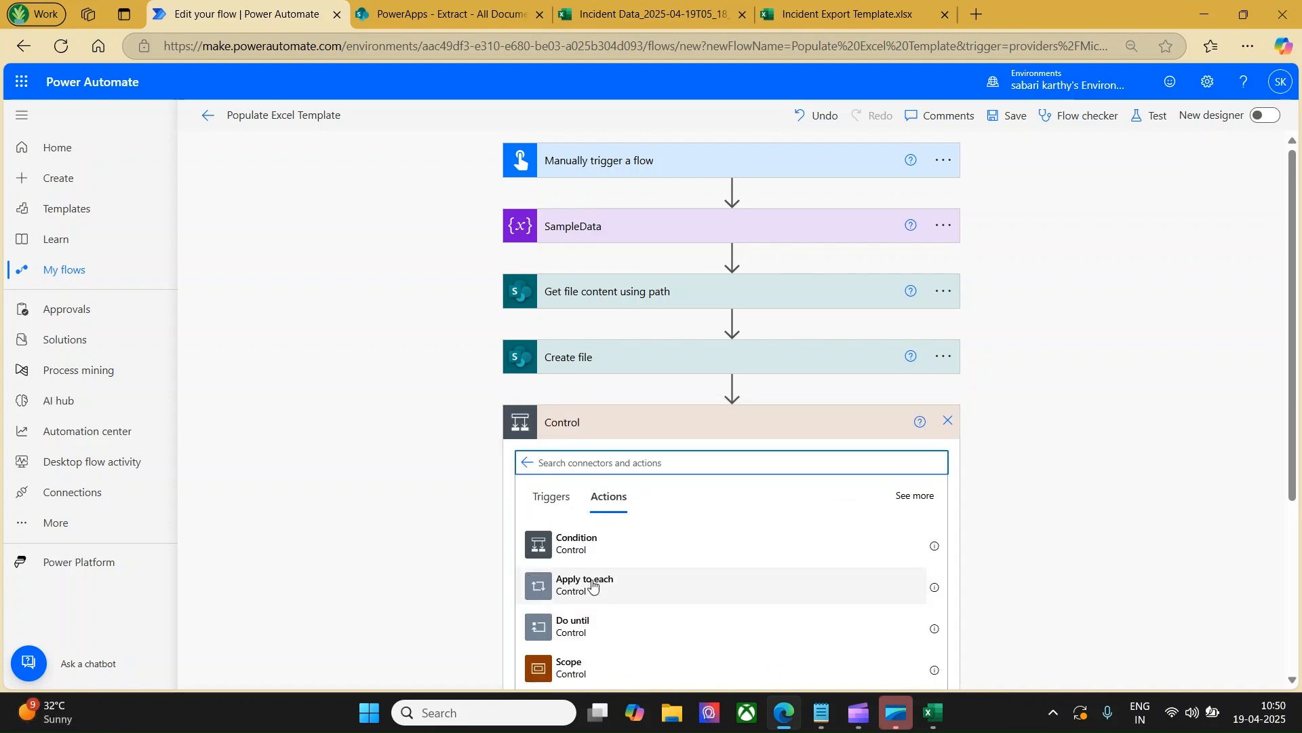
left_click(592, 584)
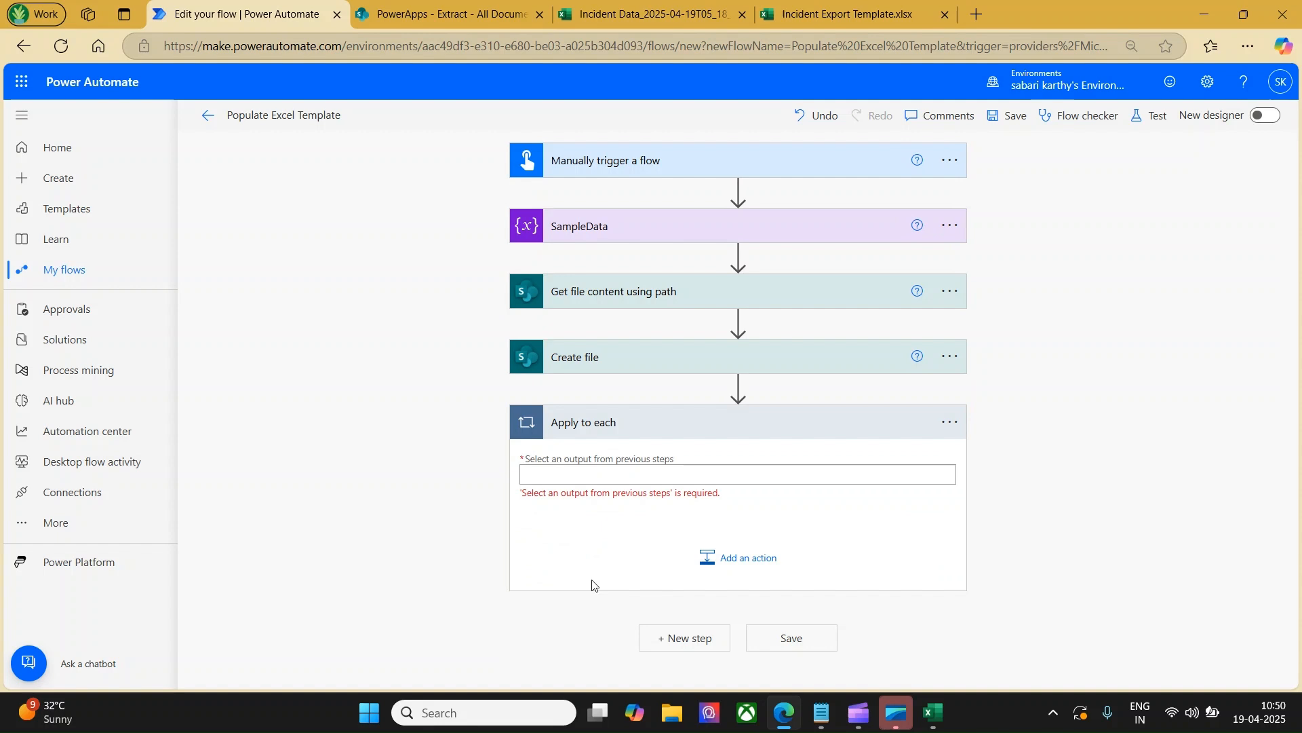
Set the Apply to each loop's input to the Data variable.
left_click(557, 473)
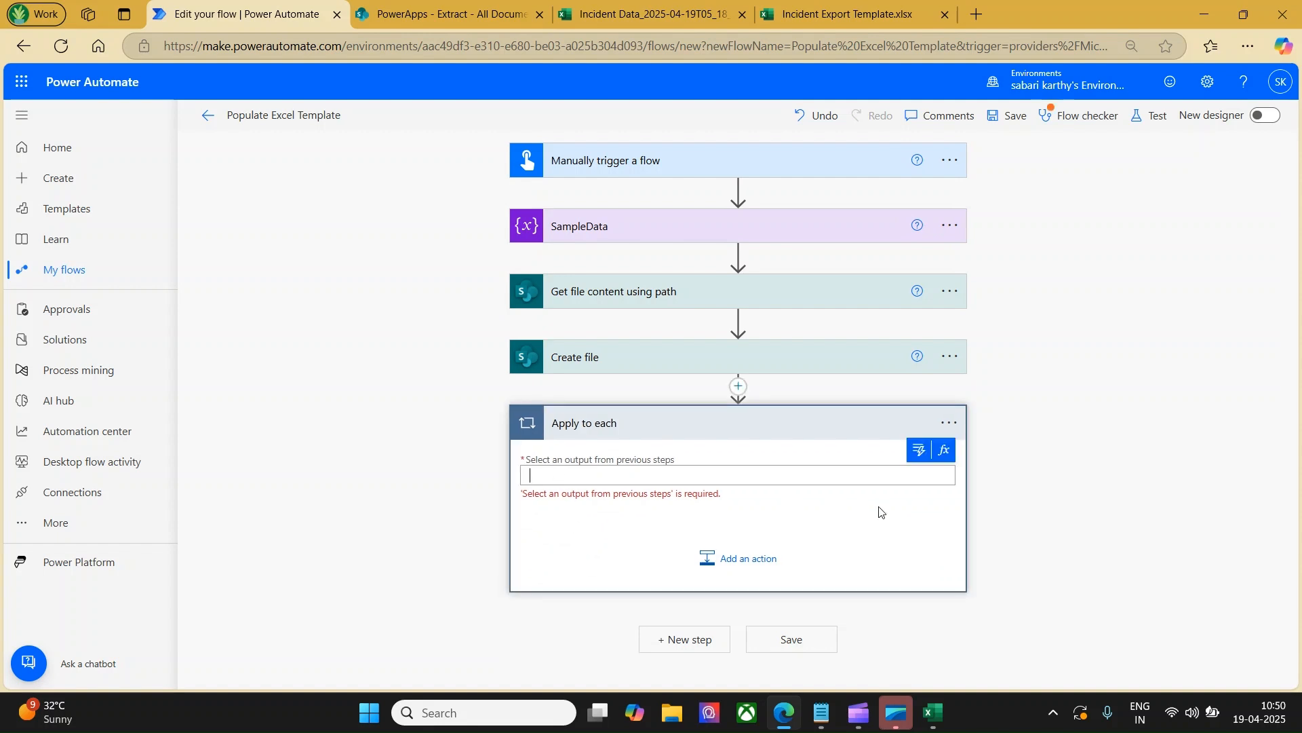
left_click(919, 451)
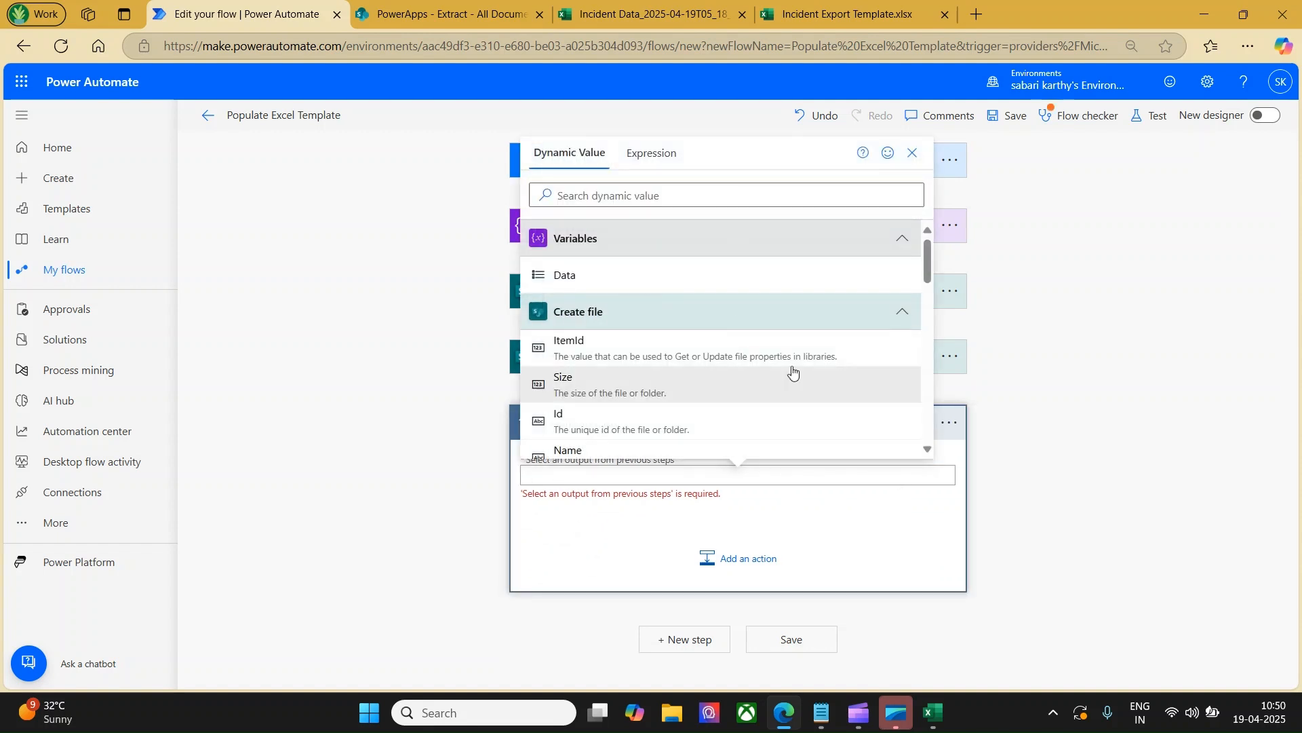
left_click(631, 279)
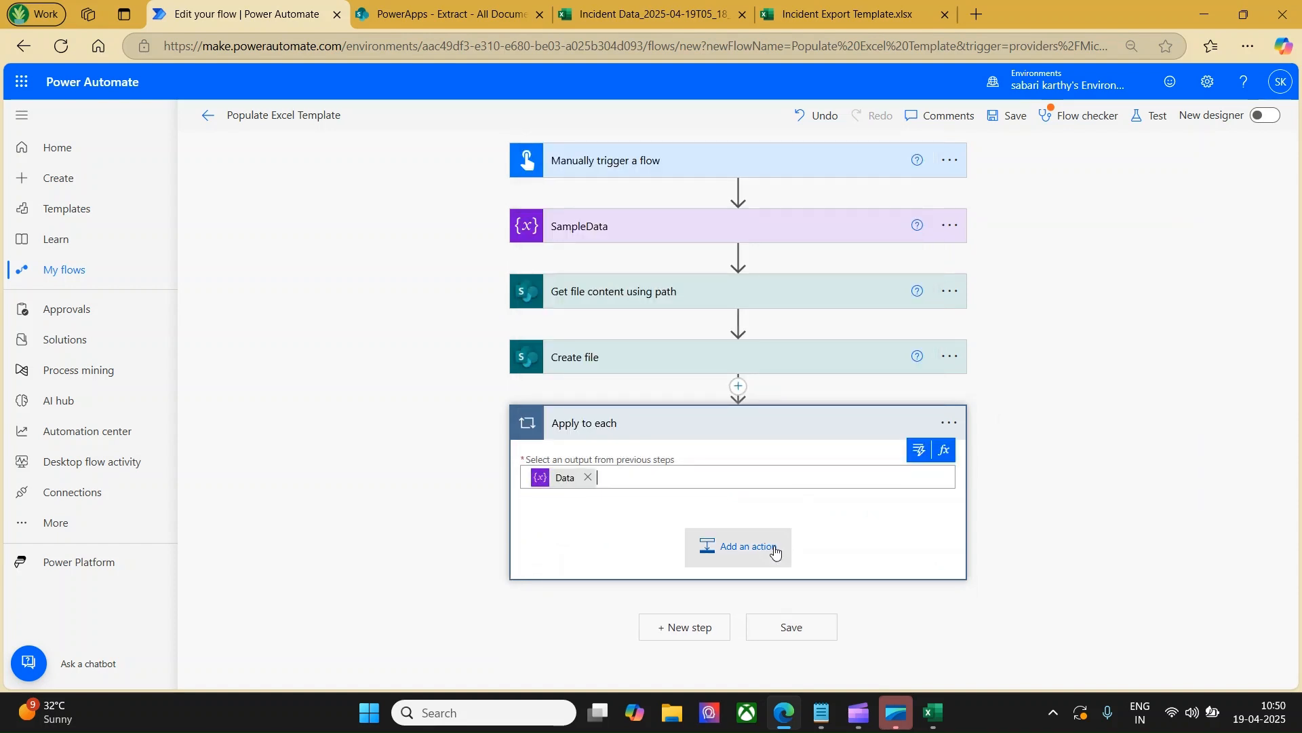
Add the Excel Online (Business) action Add a row into a table inside the Apply to each loop.
left_click(737, 549)
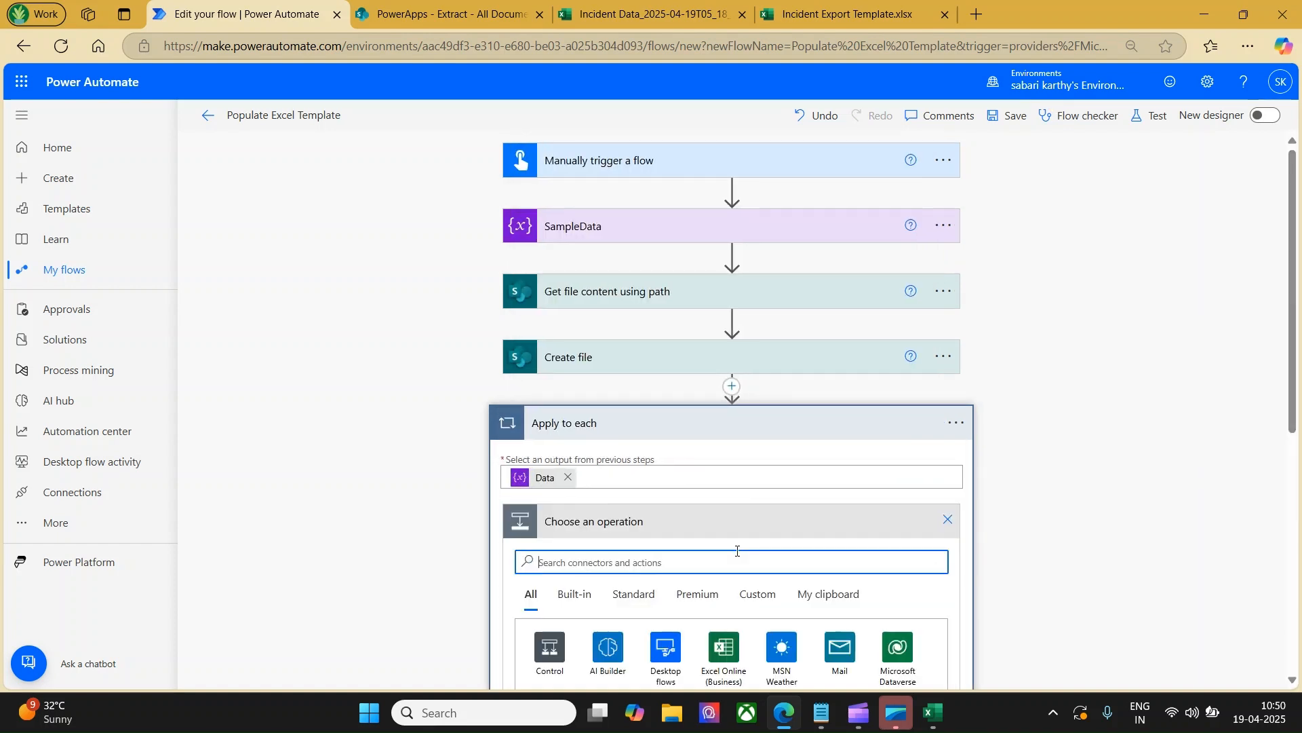
scroll(1048, 520, "down", 4)
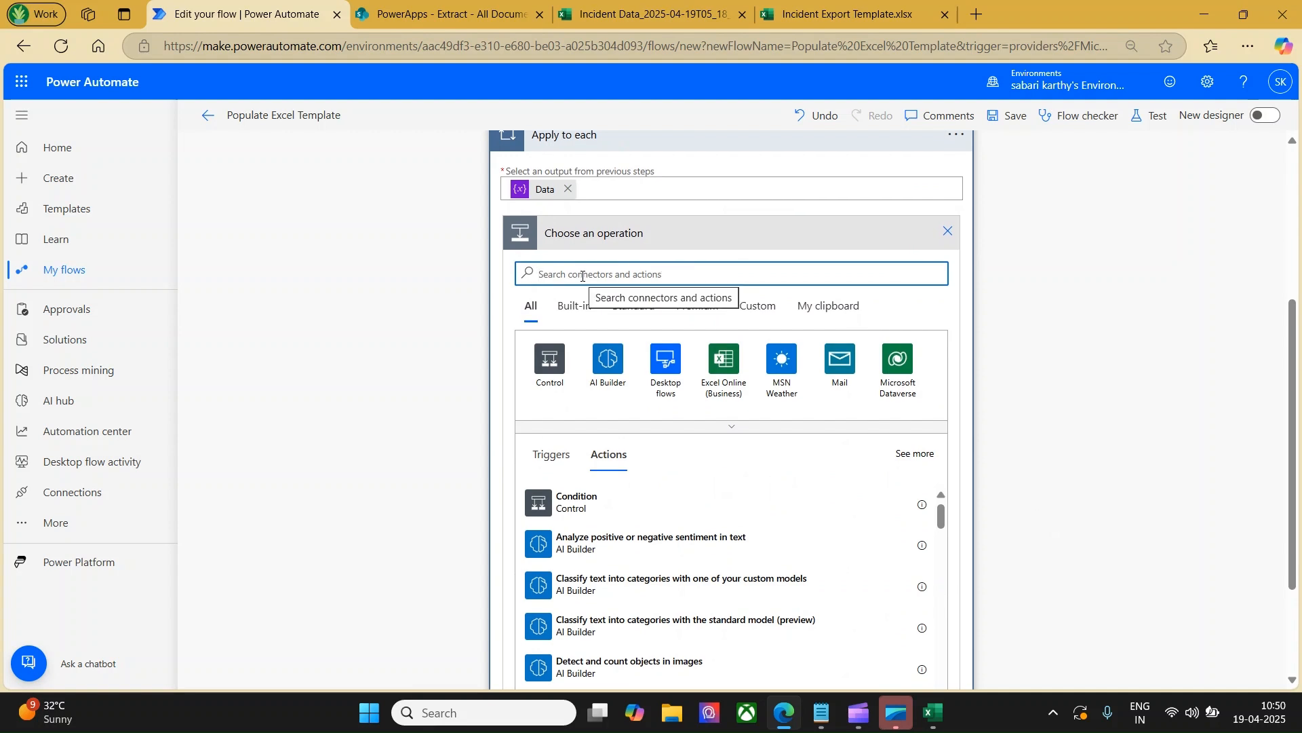
type("Excel")
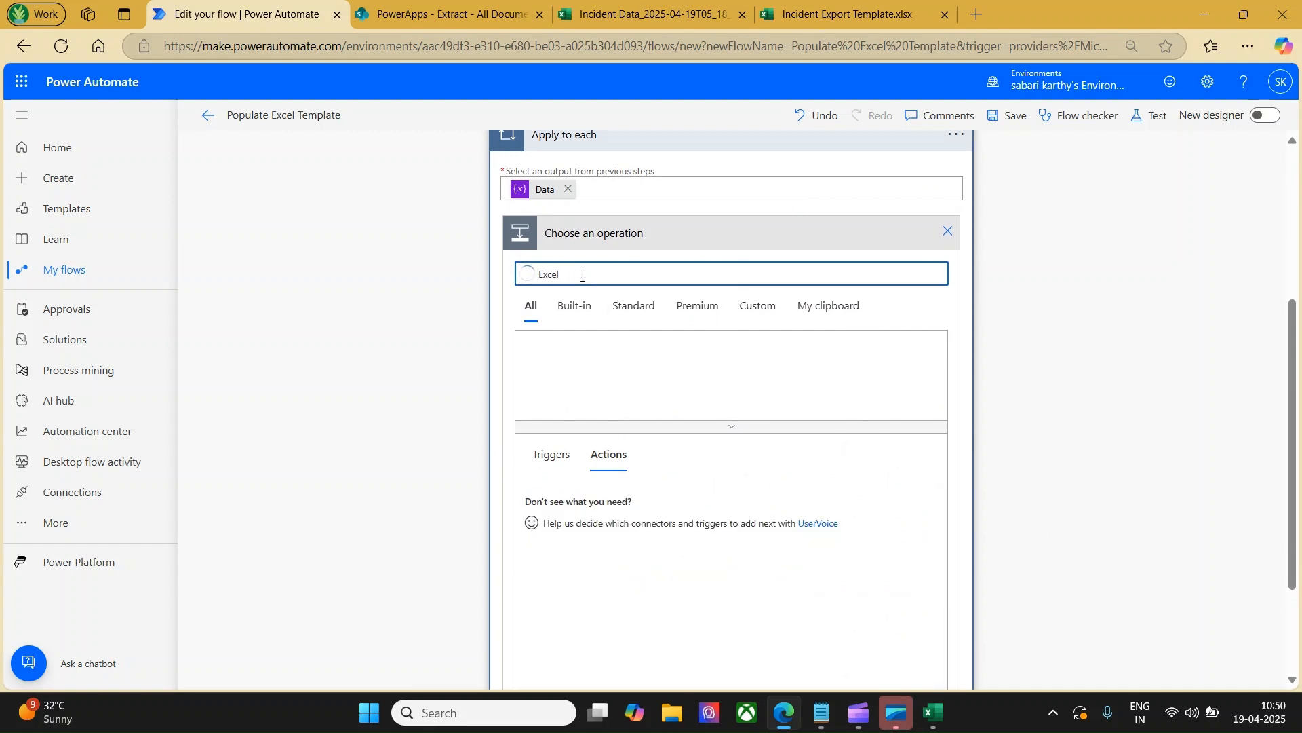
left_click(548, 361)
type("A")
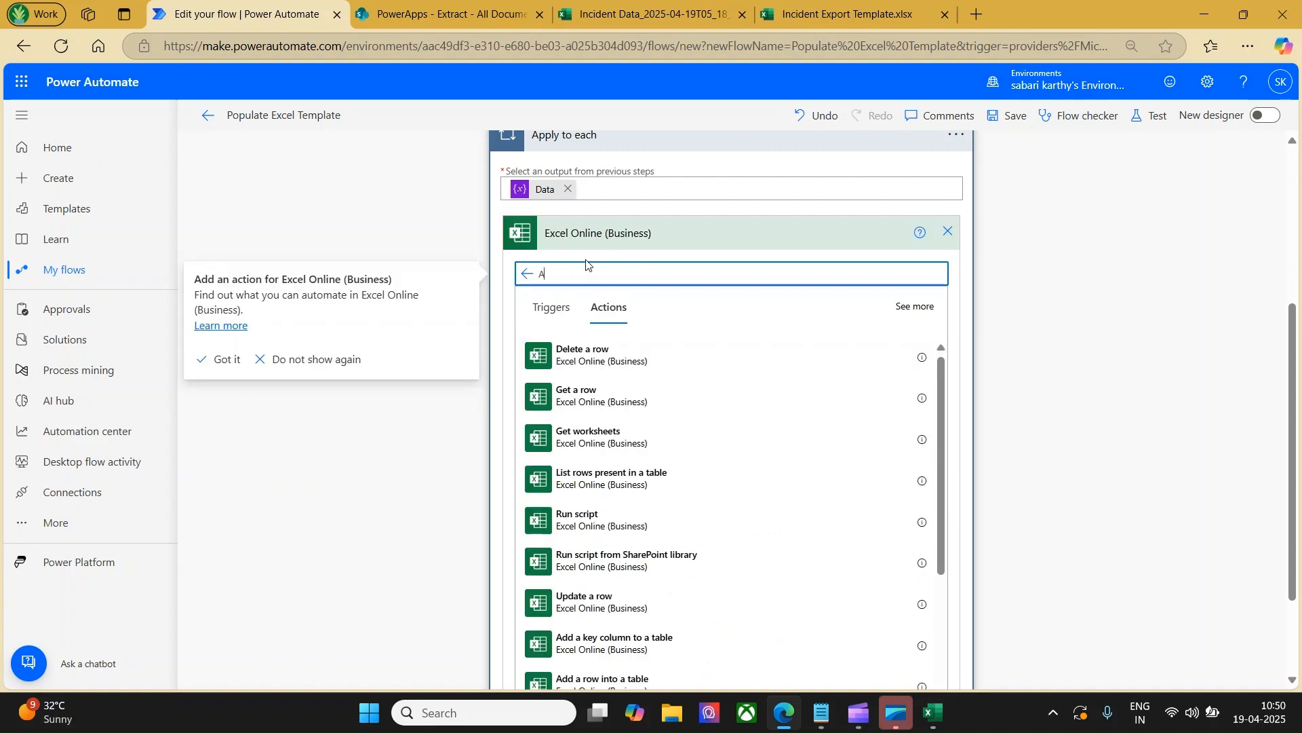
type("dd a ro")
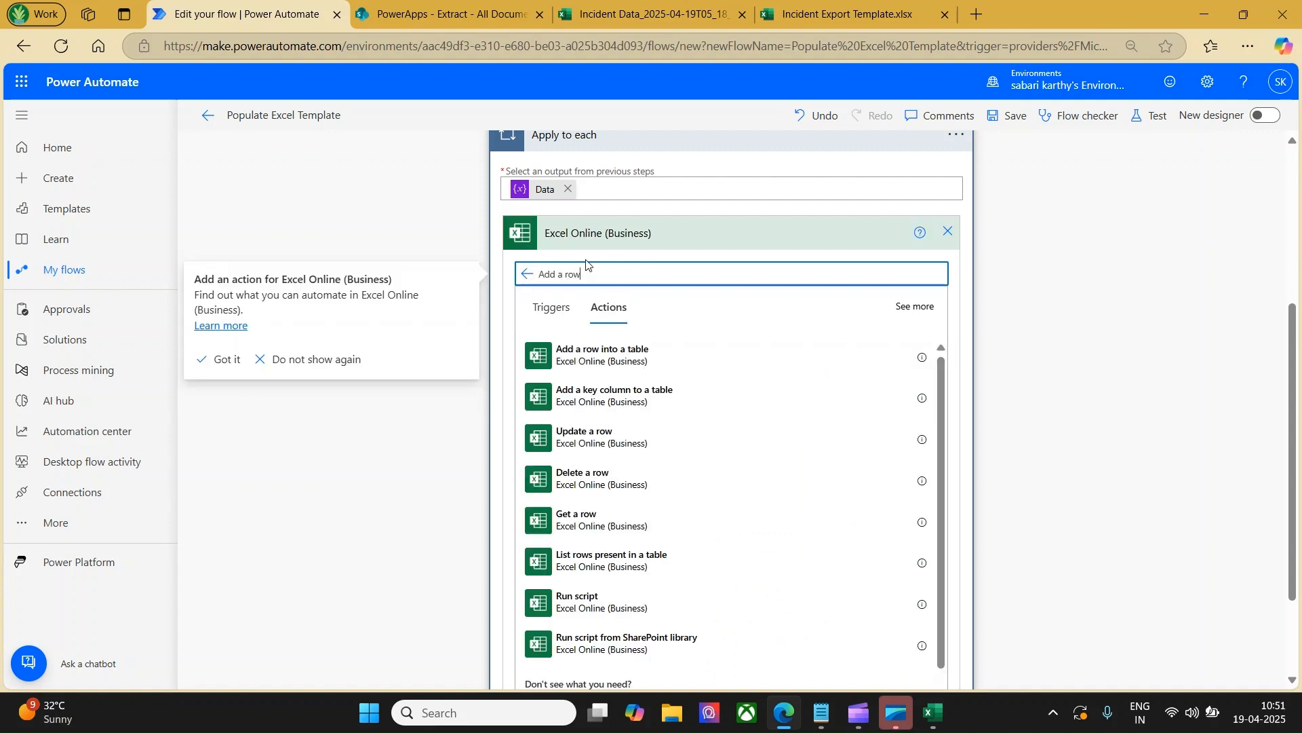
type("w")
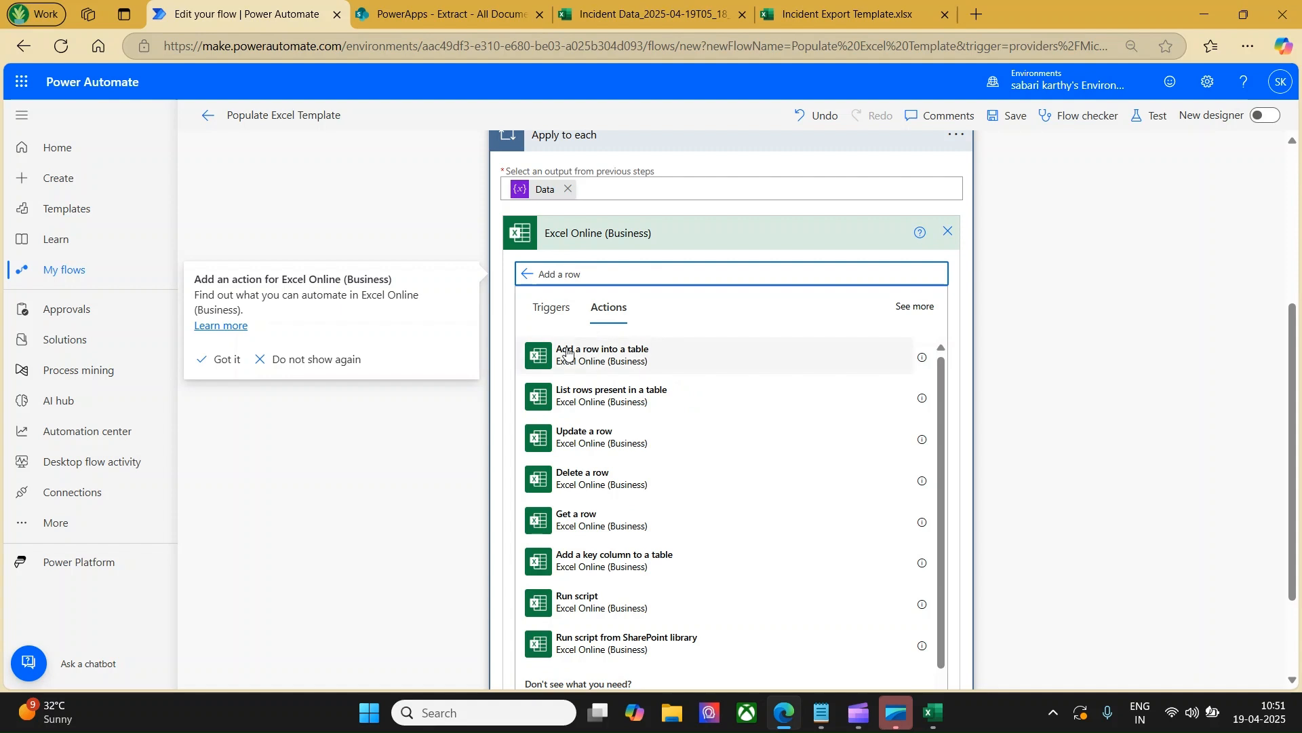
left_click(614, 361)
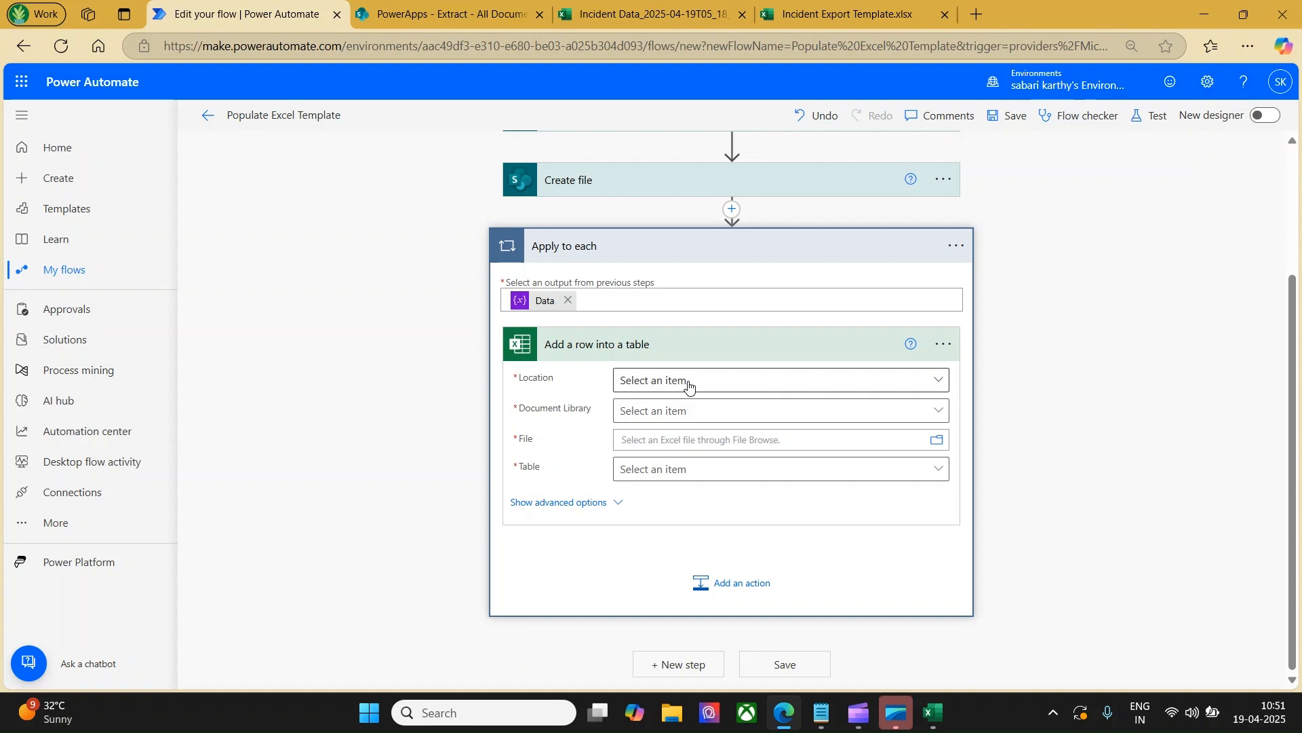
Set the new row action's location to SharePoint Site - PowerApps and its document library to Documents.
left_click(689, 385)
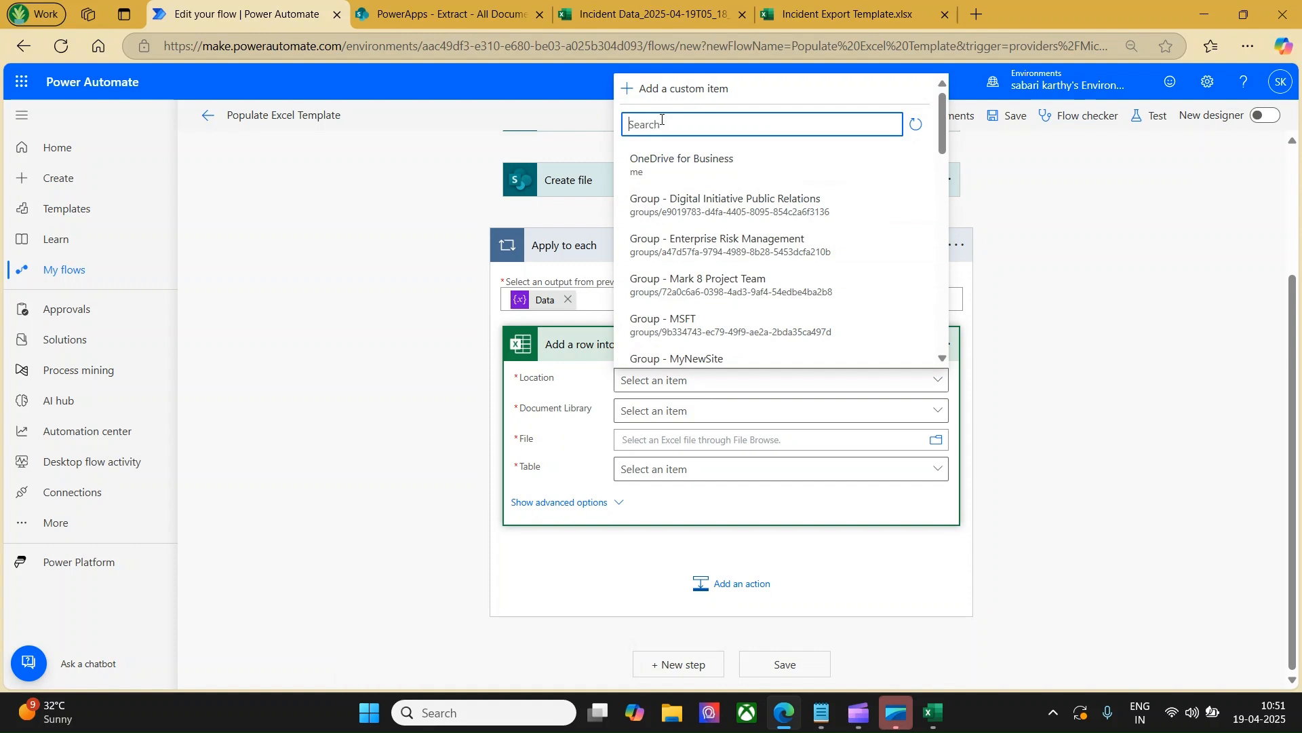
type("Power")
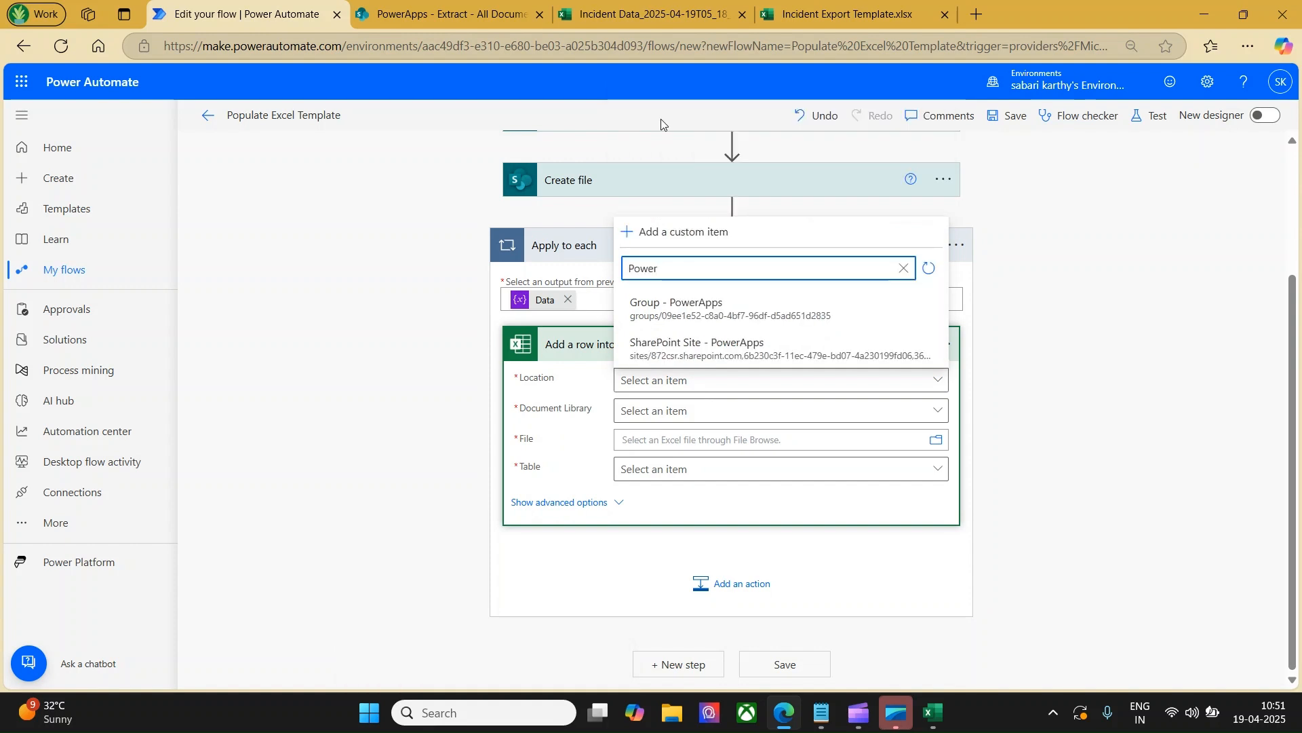
left_click(704, 350)
left_click(927, 407)
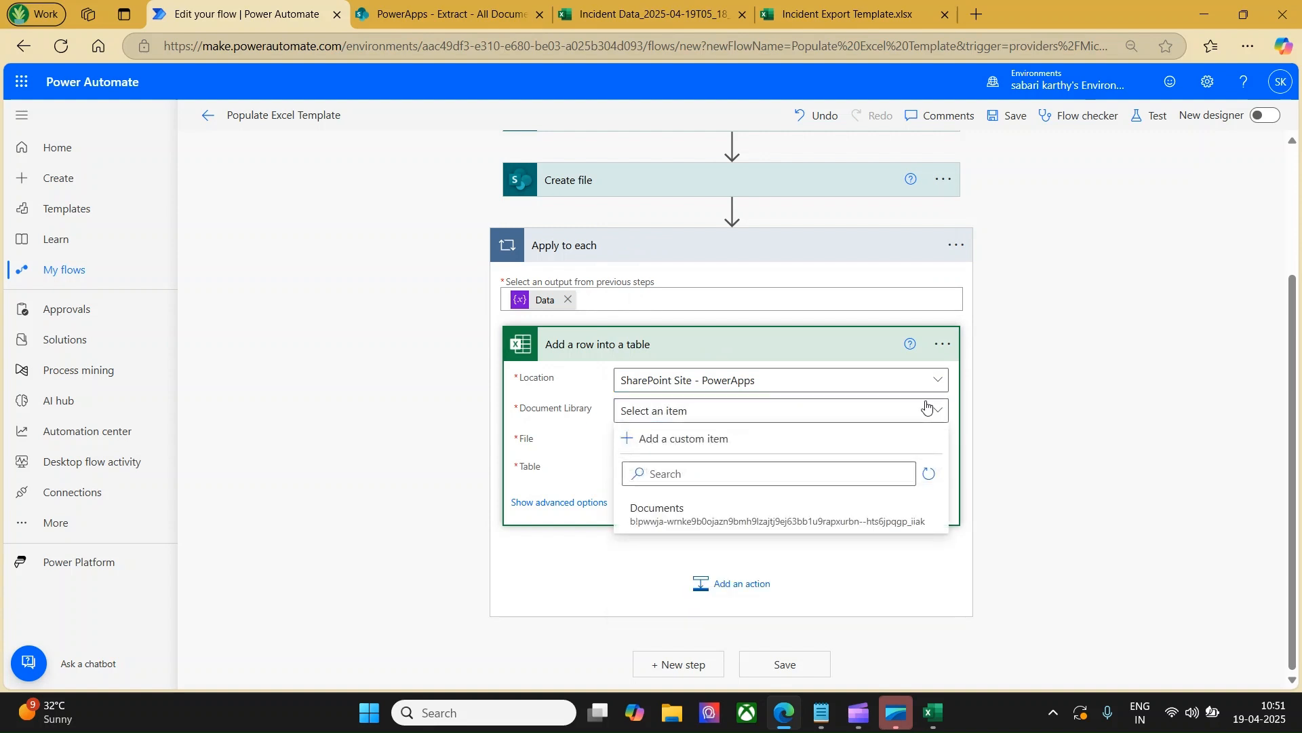
left_click(697, 523)
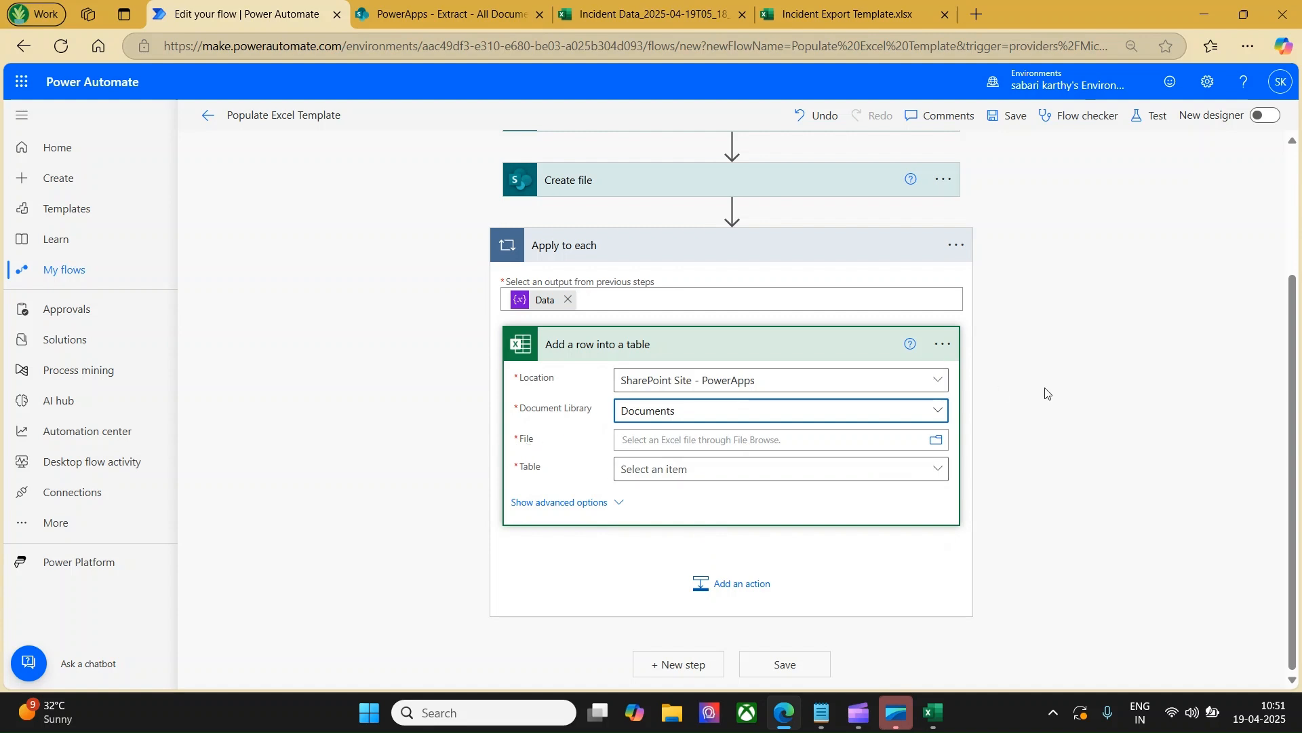
Set the File of Add a row into a table to the Path output of Create file.
scroll(1044, 393, "up", 1)
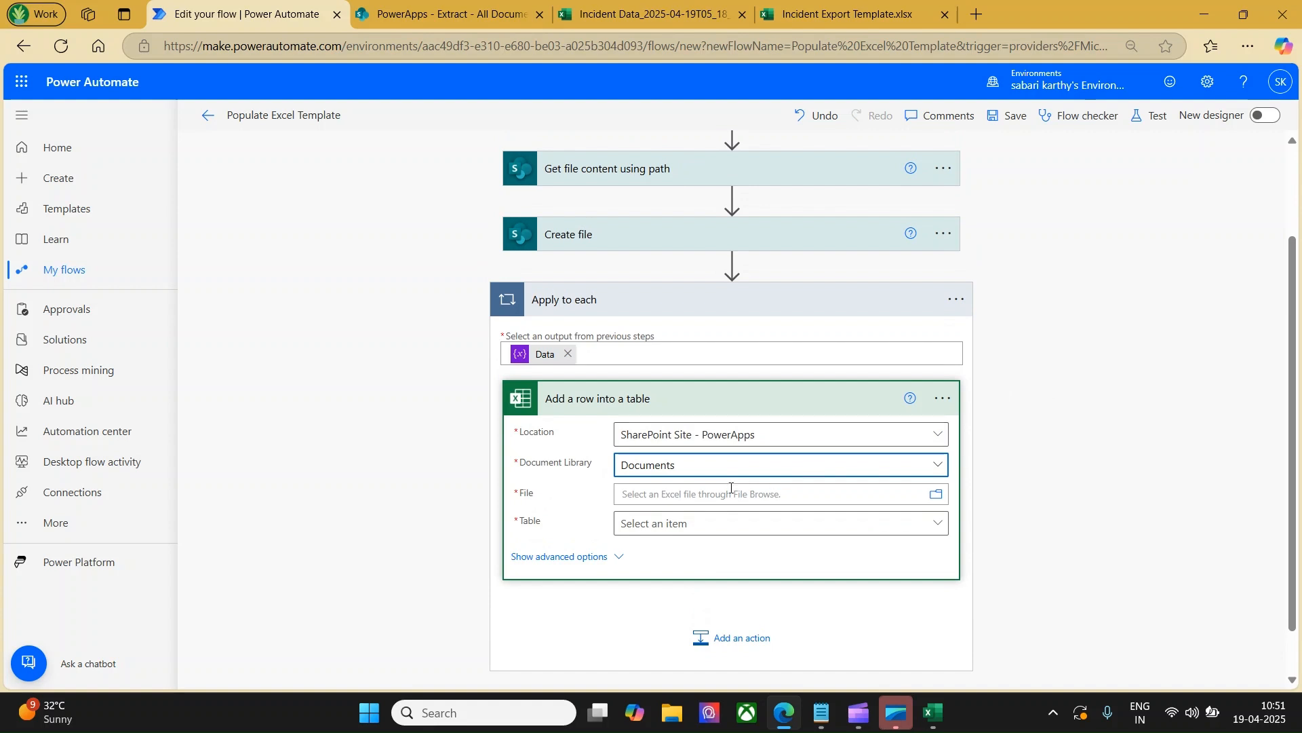
left_click(698, 495)
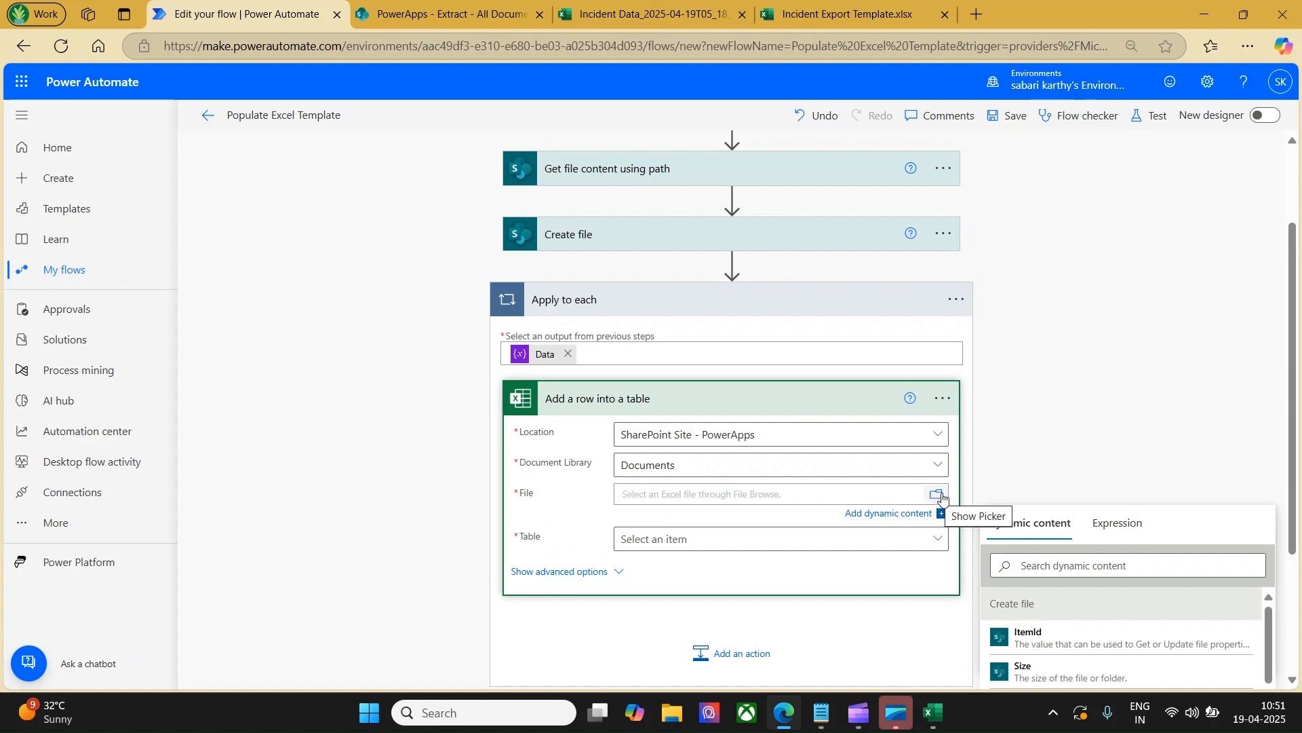
scroll(1062, 419, "down", 3)
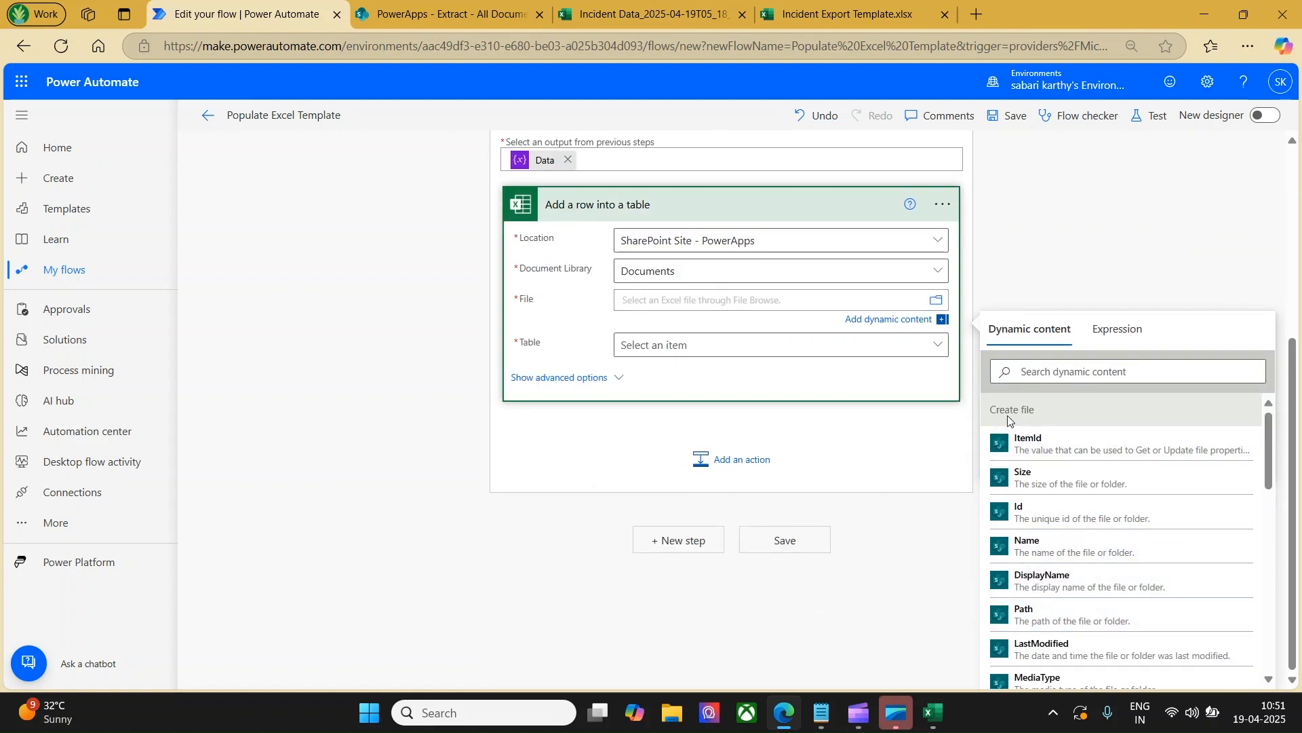
left_click(1038, 619)
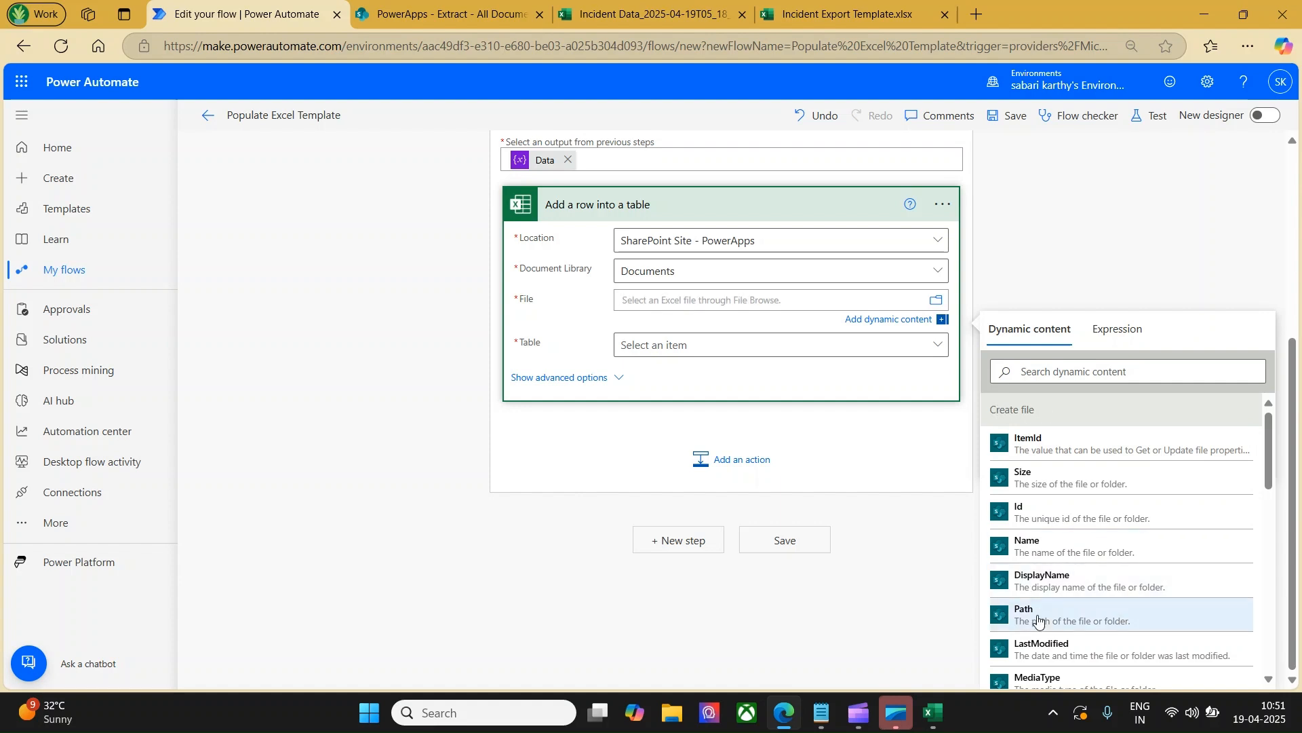
left_click(1080, 246)
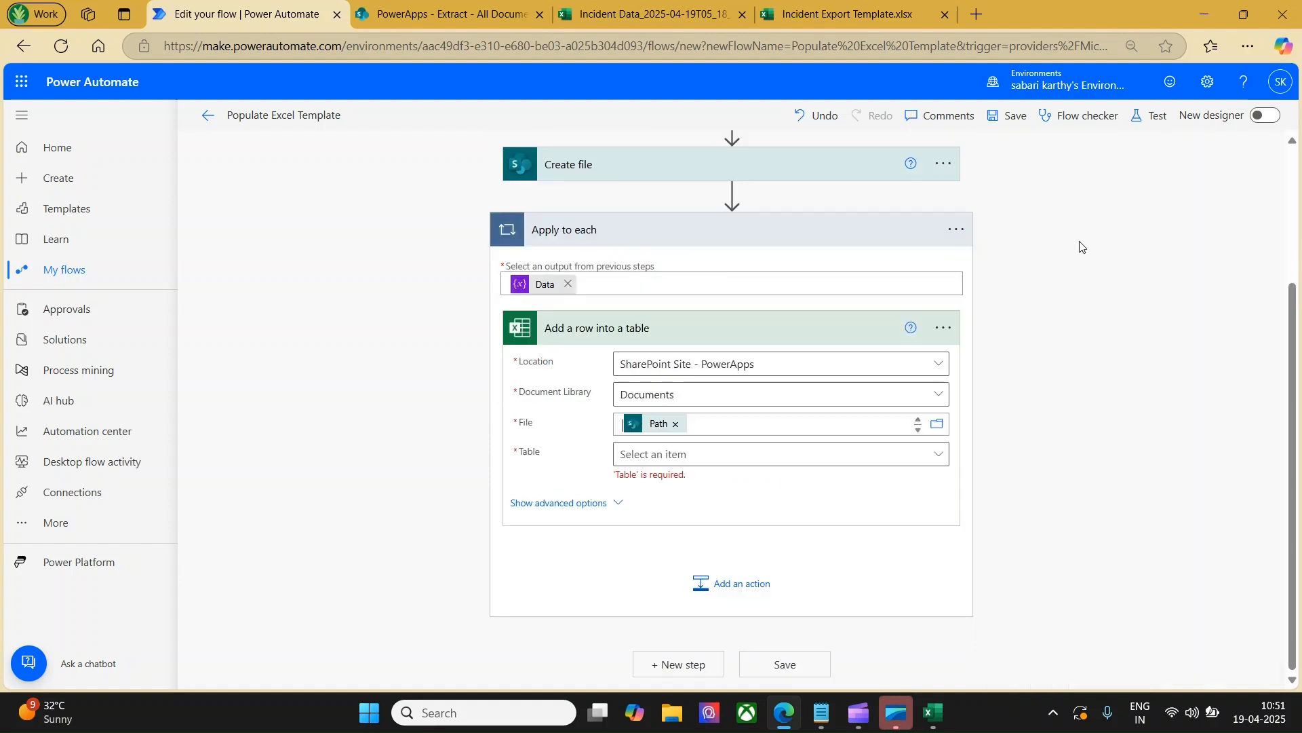
Look at the available Table choices, and check the table's name in Incident Export Template.xlsx.
left_click(682, 455)
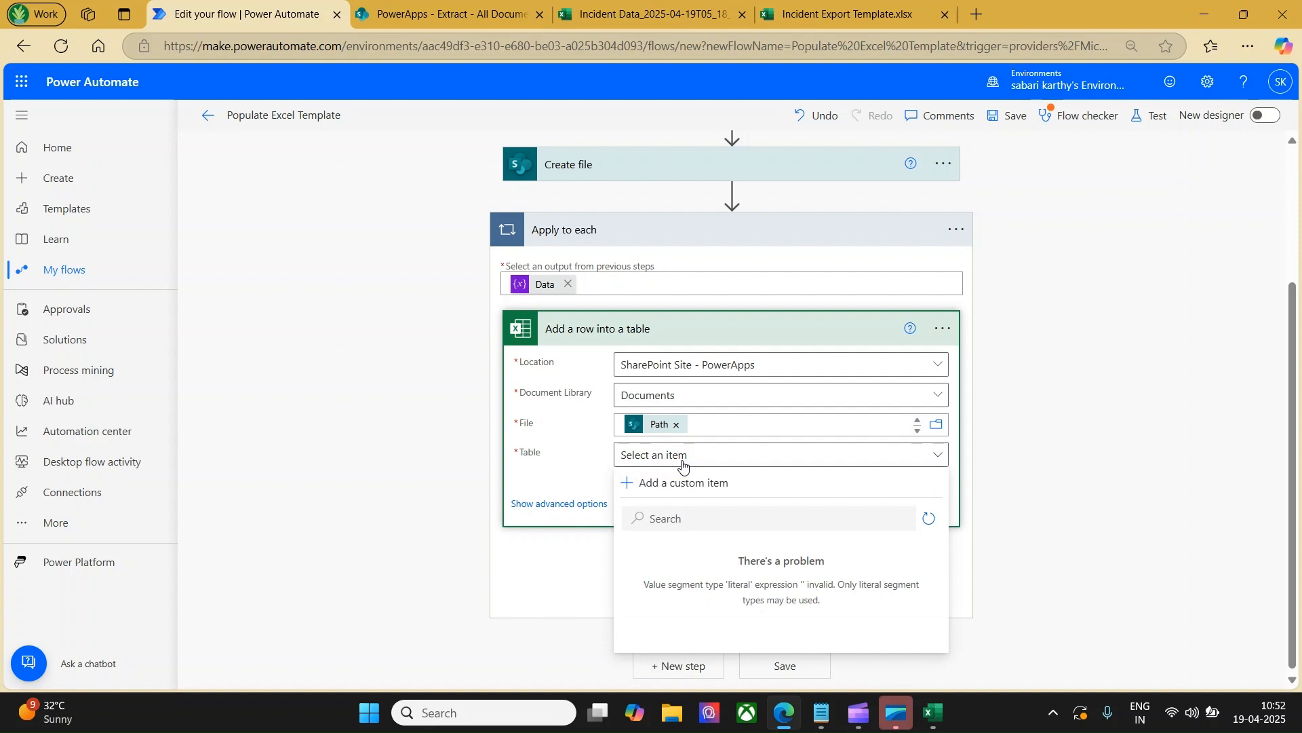
left_click(803, 4)
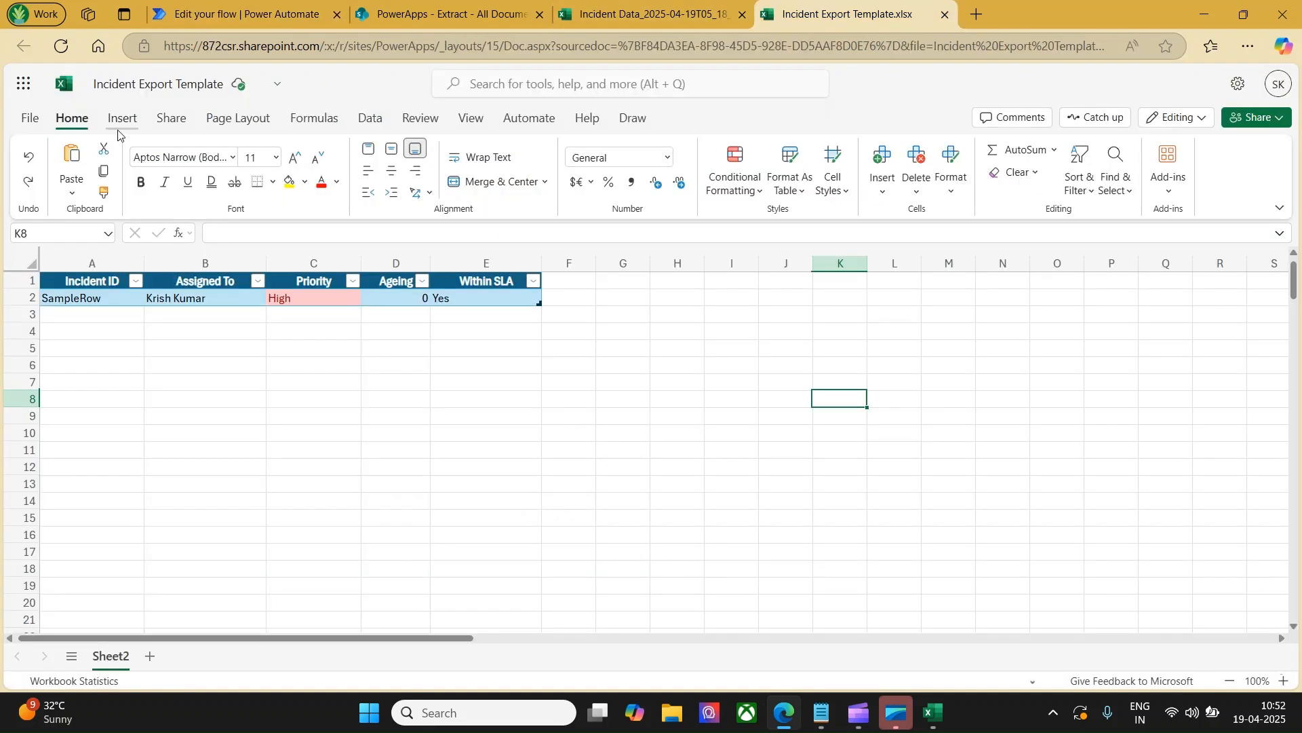
left_click(80, 281)
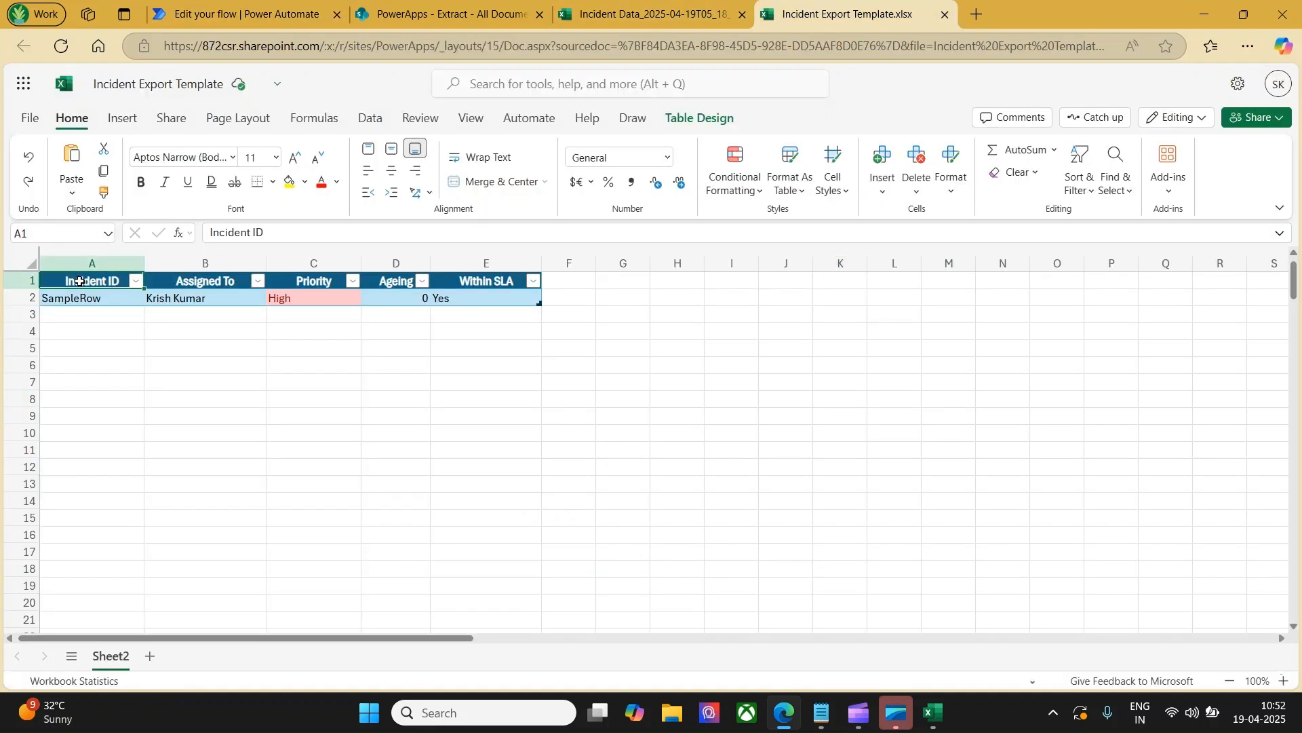
left_click(691, 123)
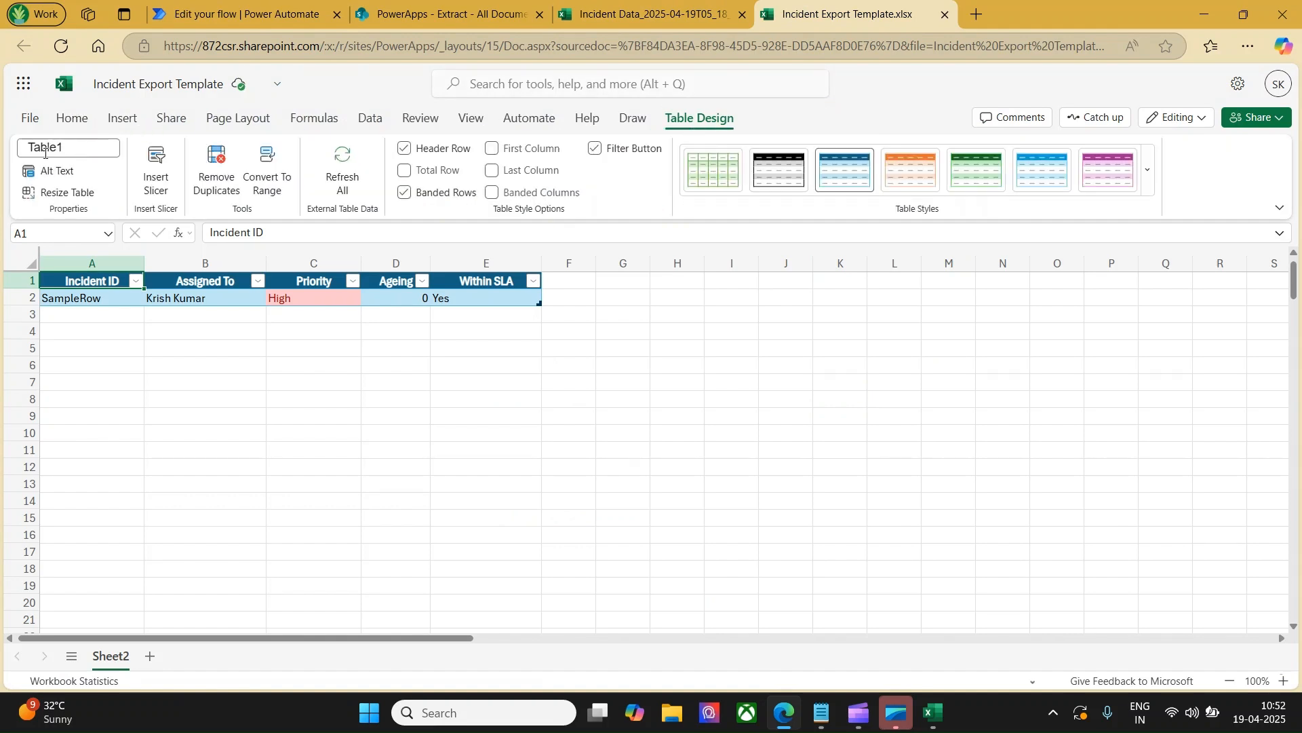
Check the name of the table in the generated Incident Data workbook.
left_click(599, 10)
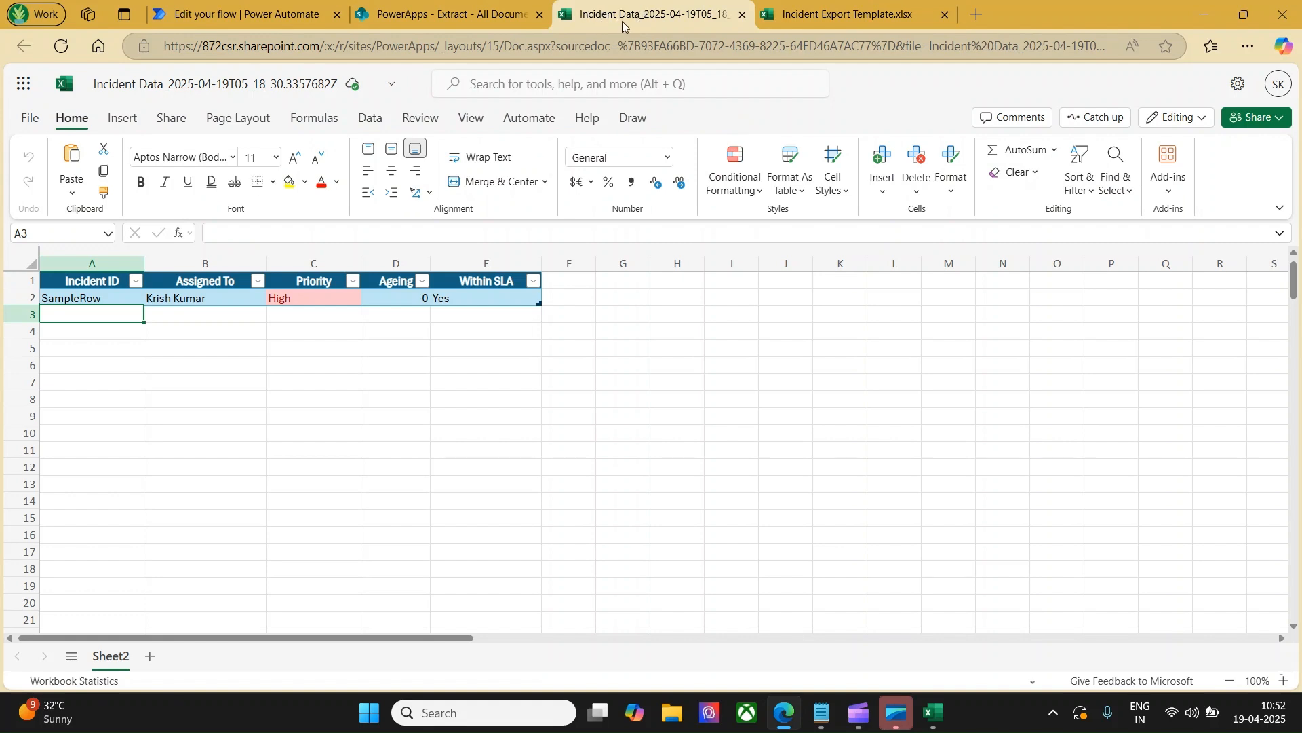
left_click(90, 283)
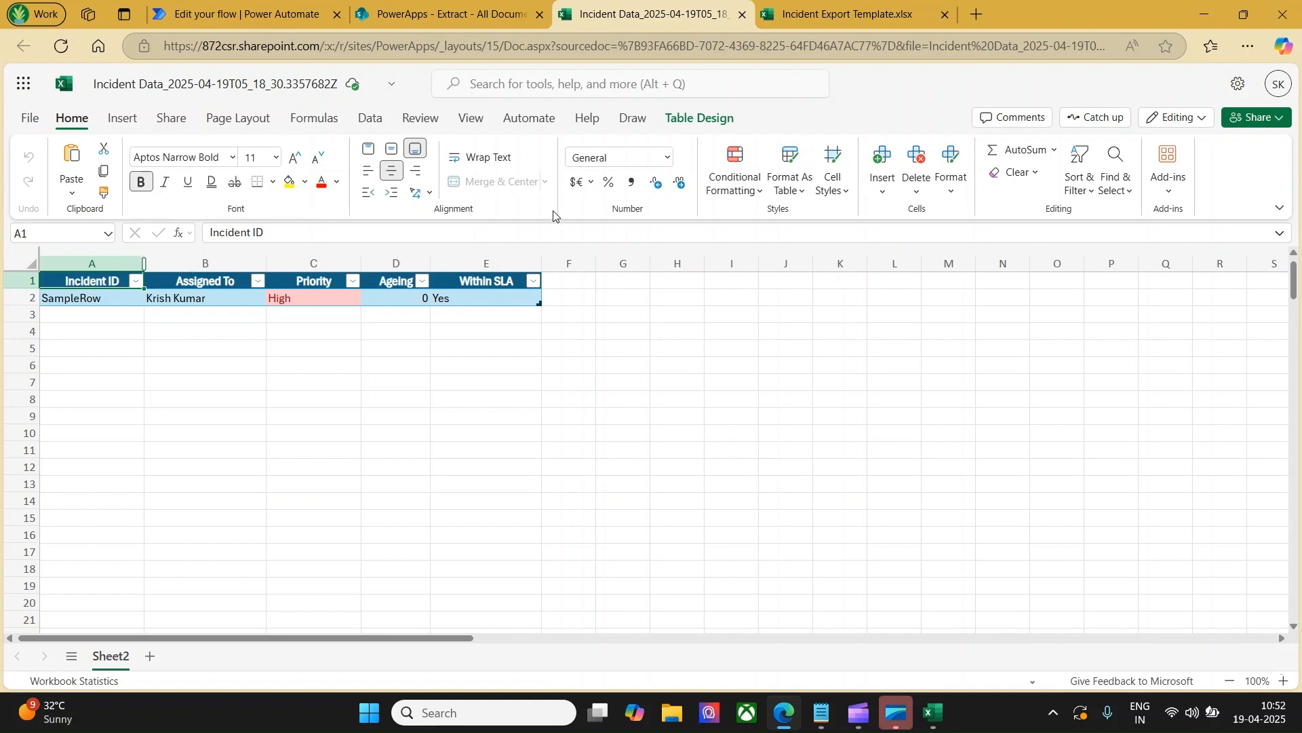
left_click(699, 120)
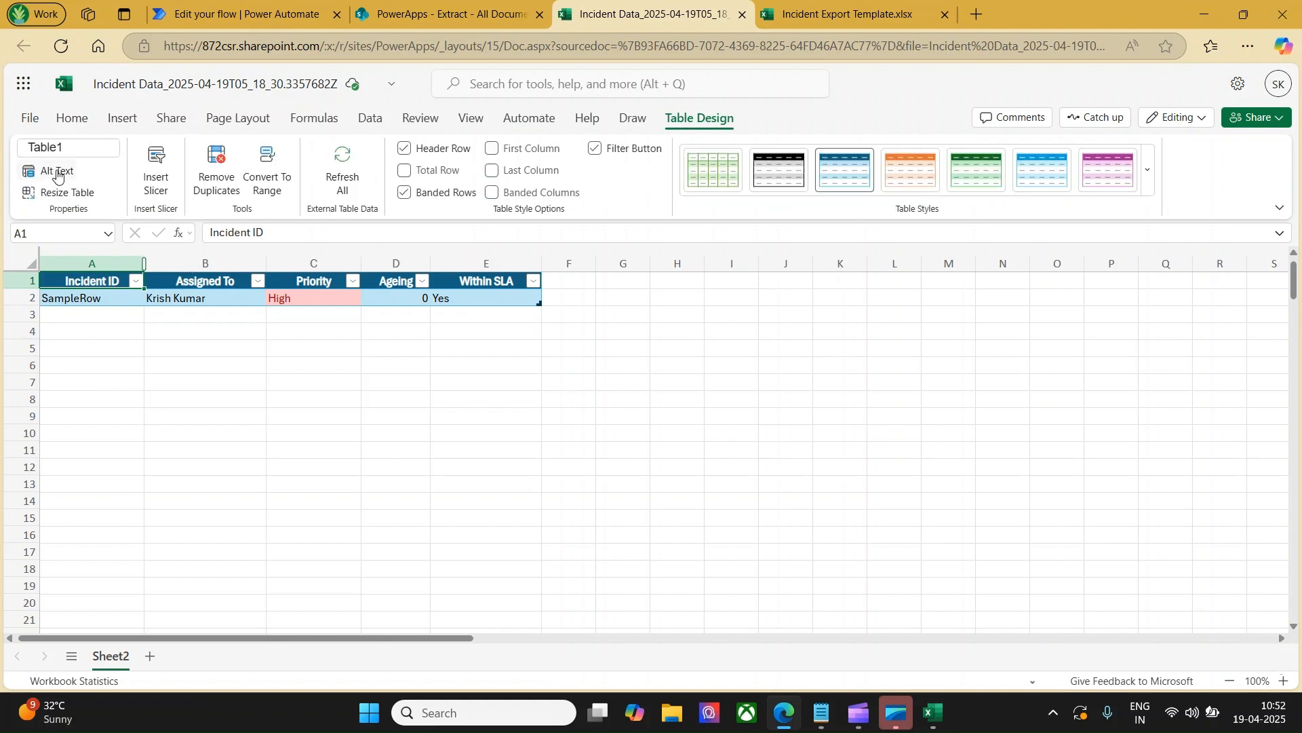
left_click(87, 149)
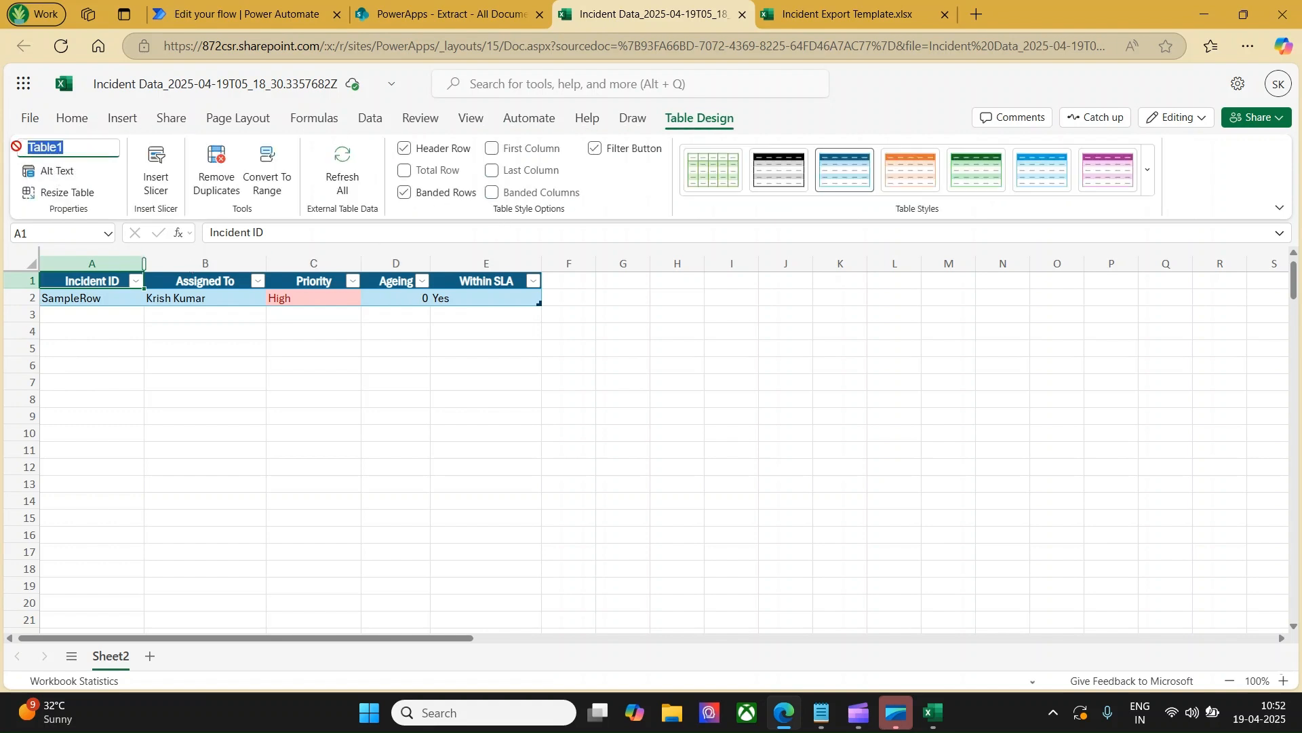
left_click(323, 365)
Return to the flow and insert an Initialize variable action between SampleData and Get file content using path.
left_click(280, 8)
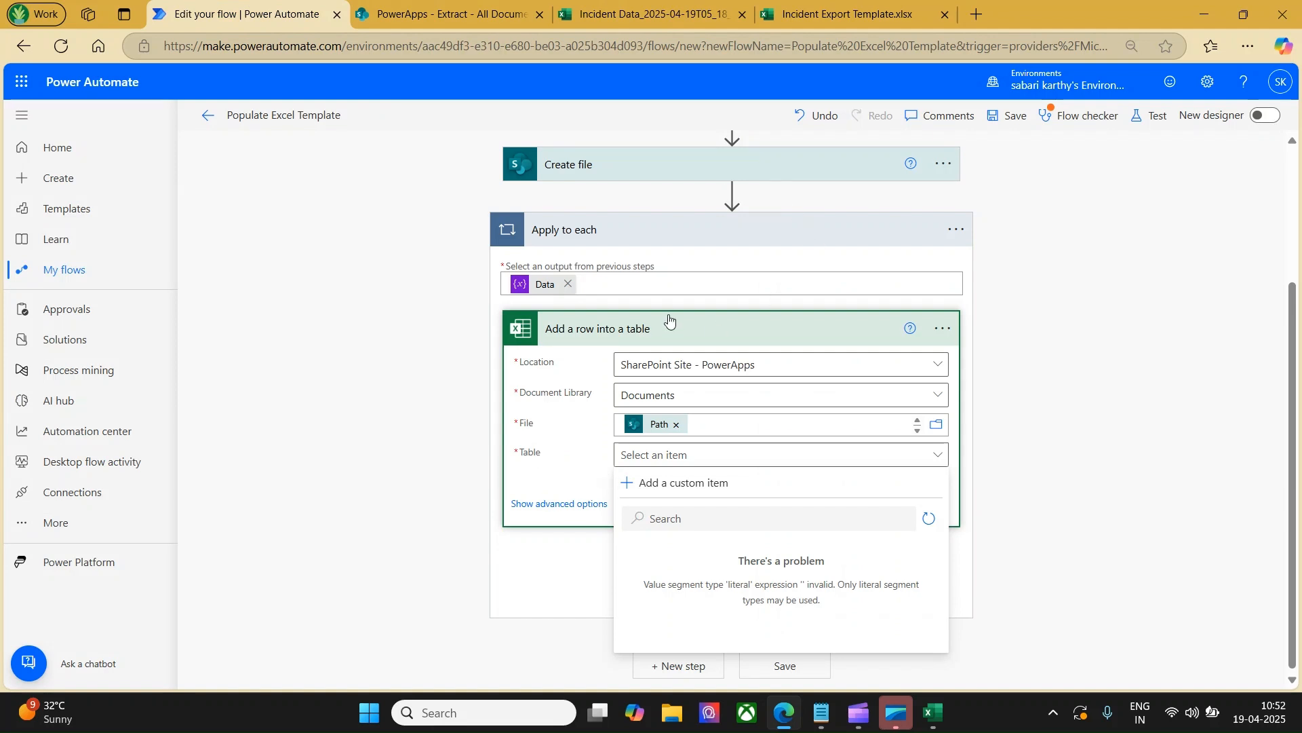
left_click(1106, 298)
scroll(1105, 299, "up", 3)
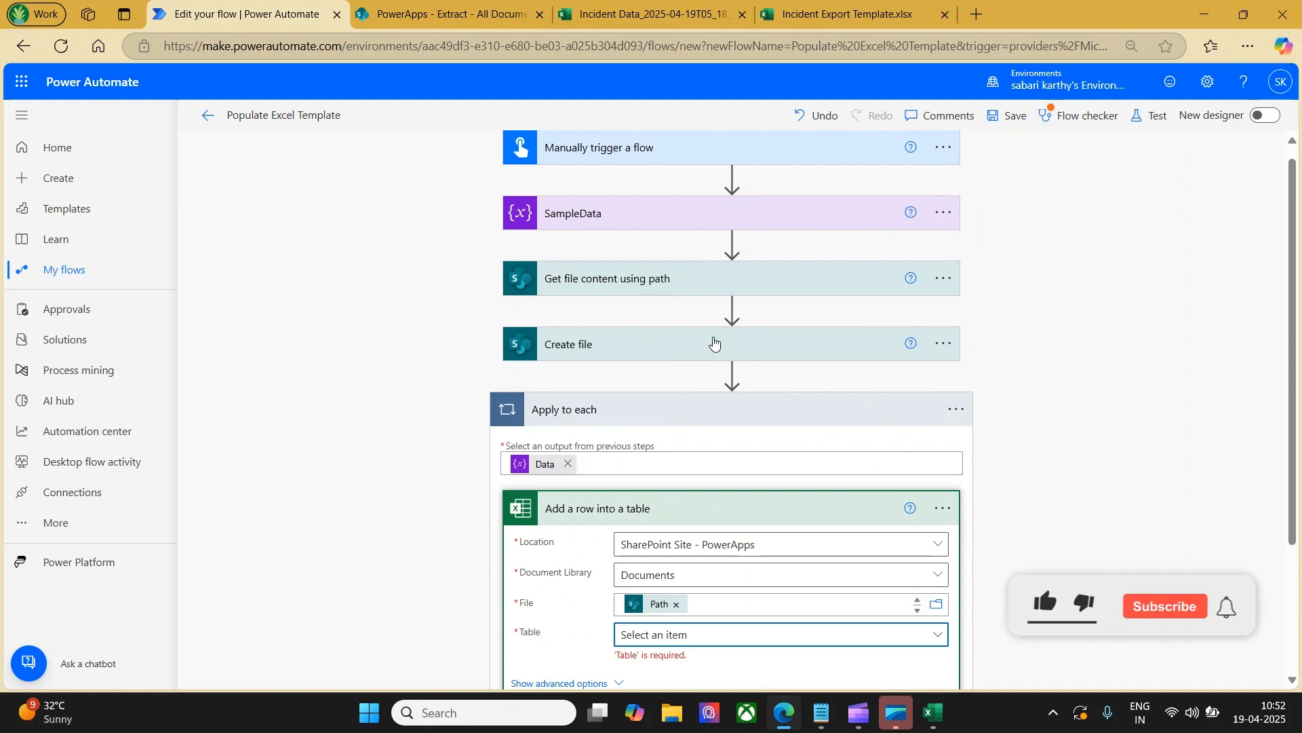
scroll(714, 341, "up", 1)
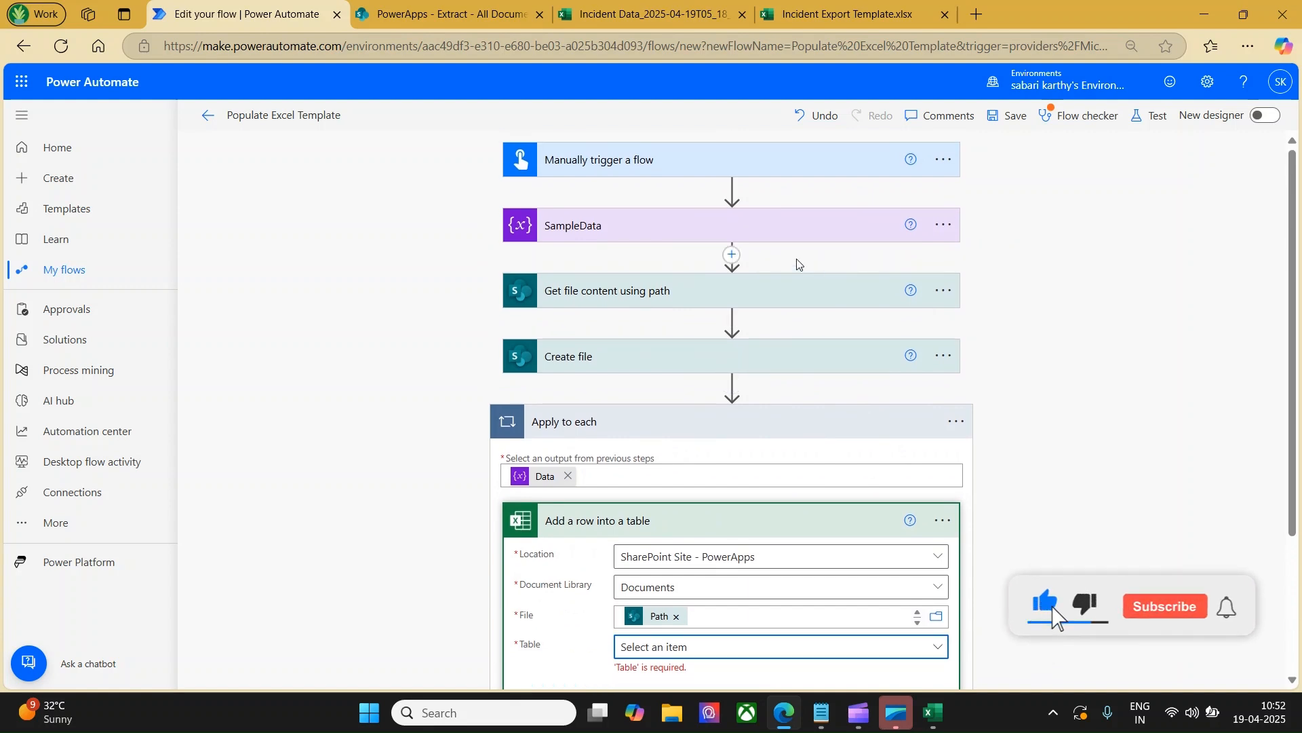
left_click(732, 255)
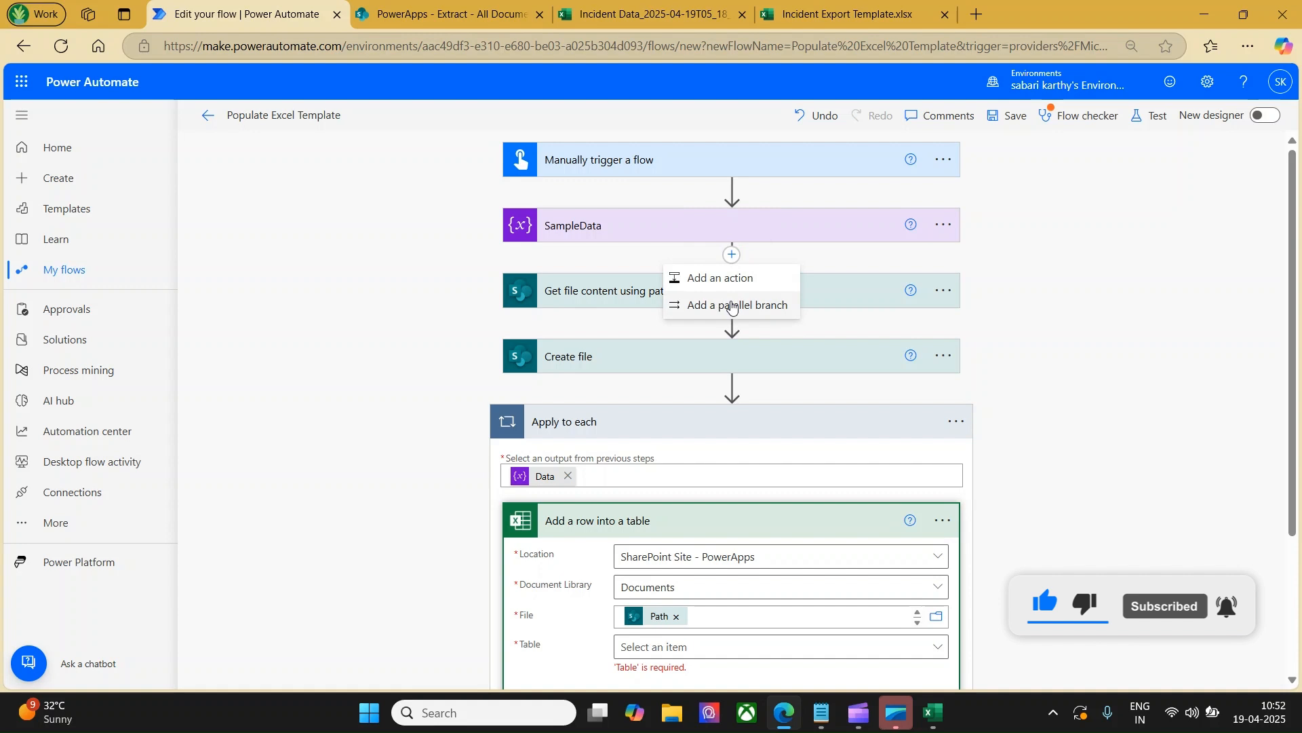
left_click(721, 278)
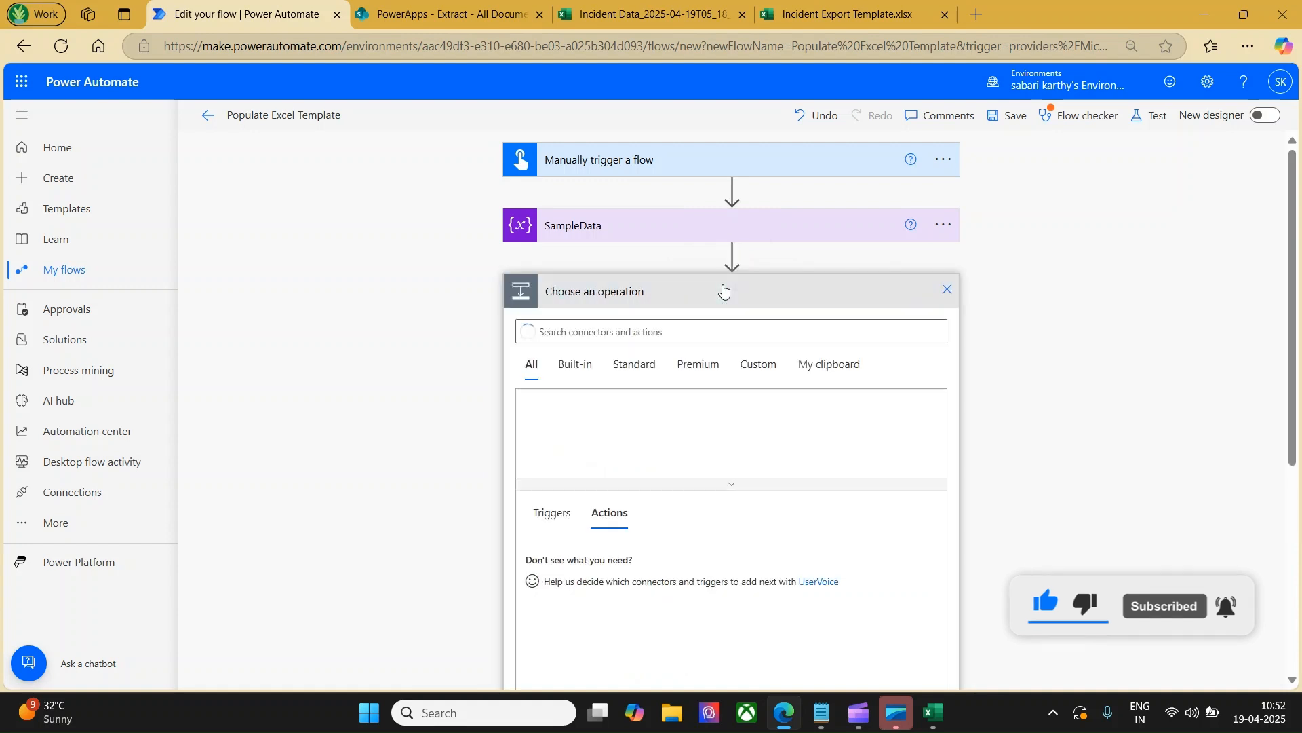
left_click(588, 332)
type("v")
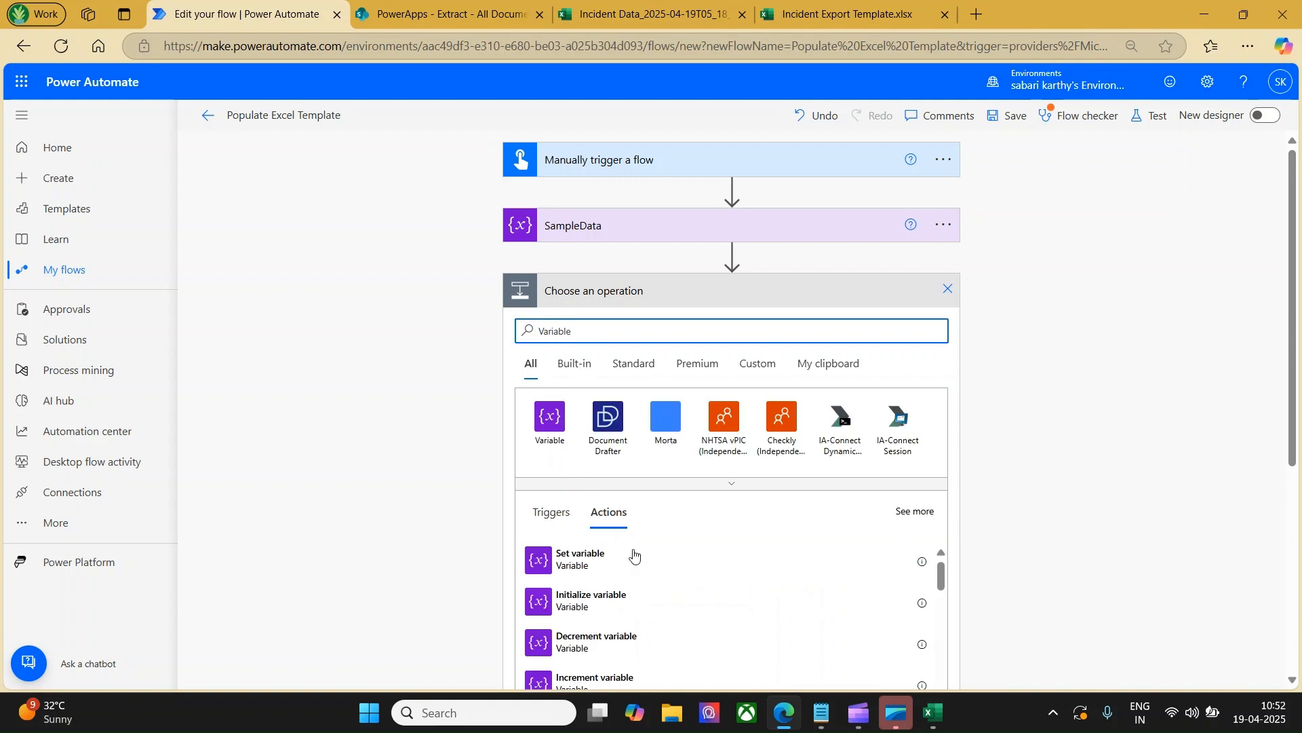
left_click(601, 599)
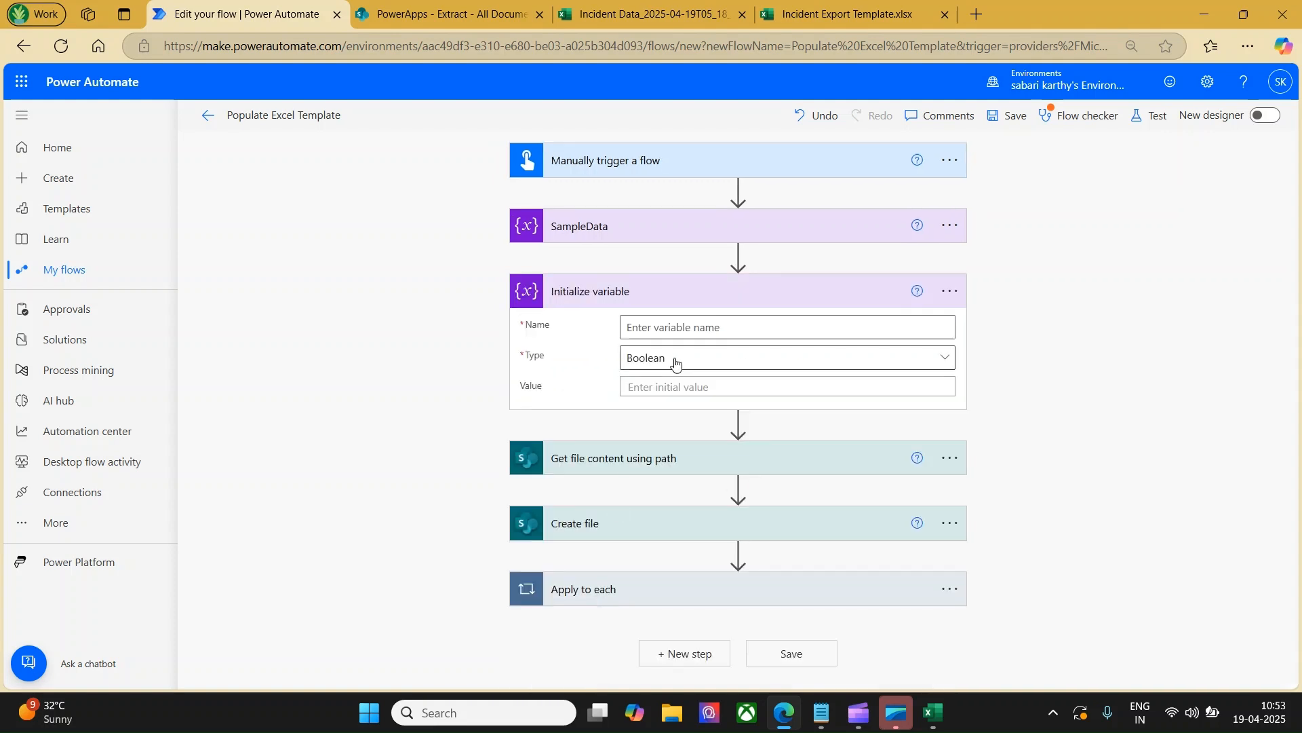
Set the new variable's type to String and name it TableID.
left_click(680, 360)
left_click(661, 580)
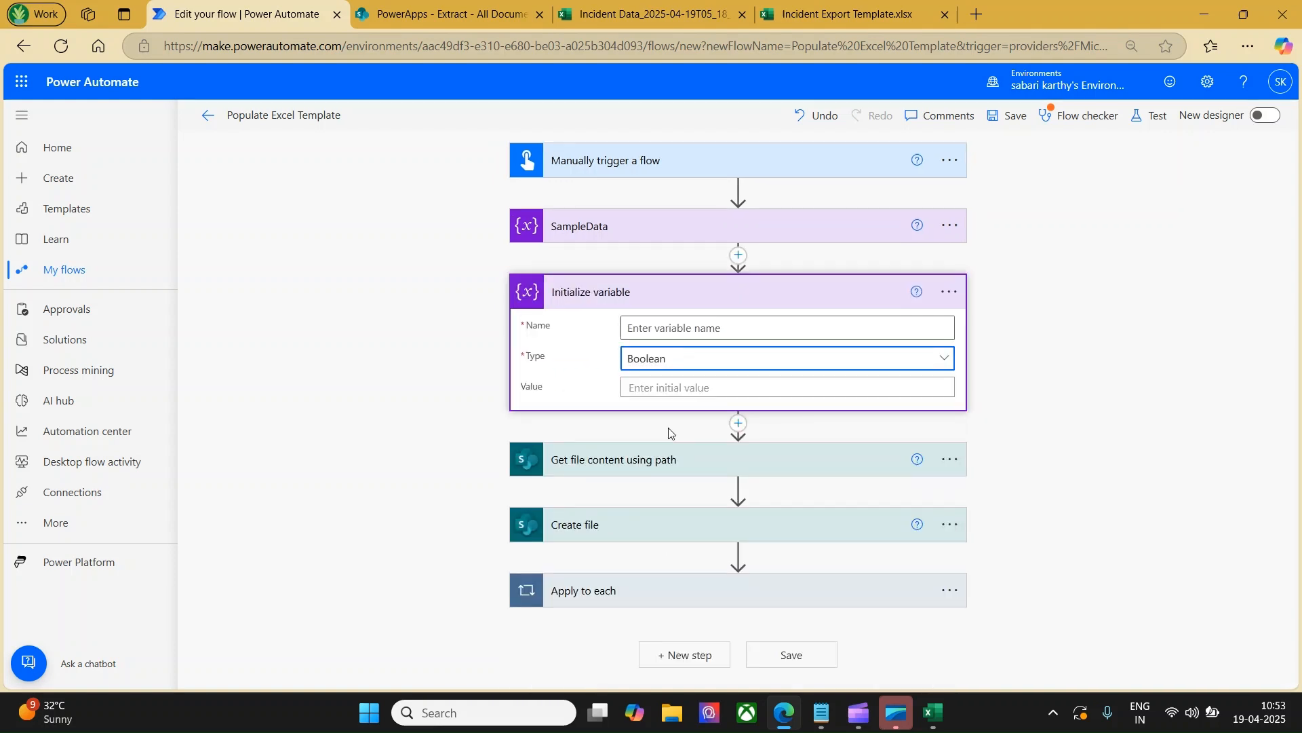
left_click(664, 327)
type("TableID")
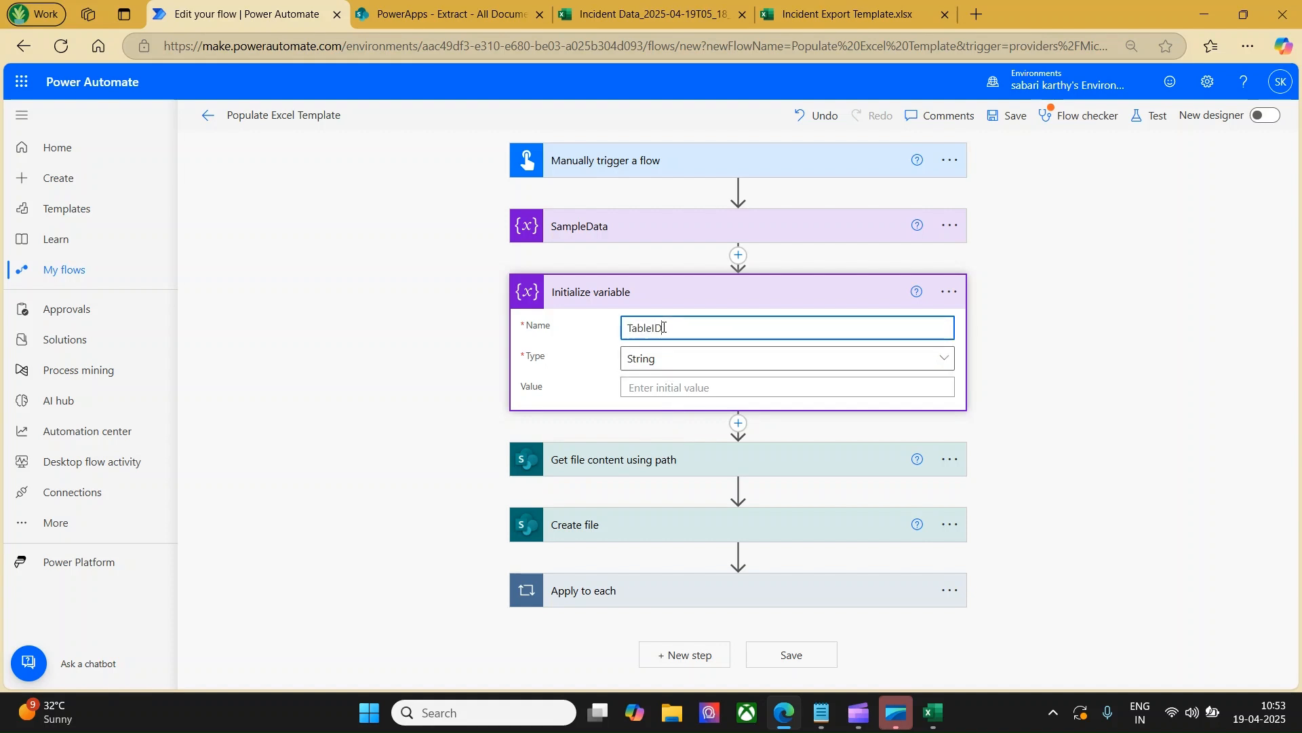
Insert an Excel Online (Business) Get tables action between Create file and Apply to each.
left_click(738, 554)
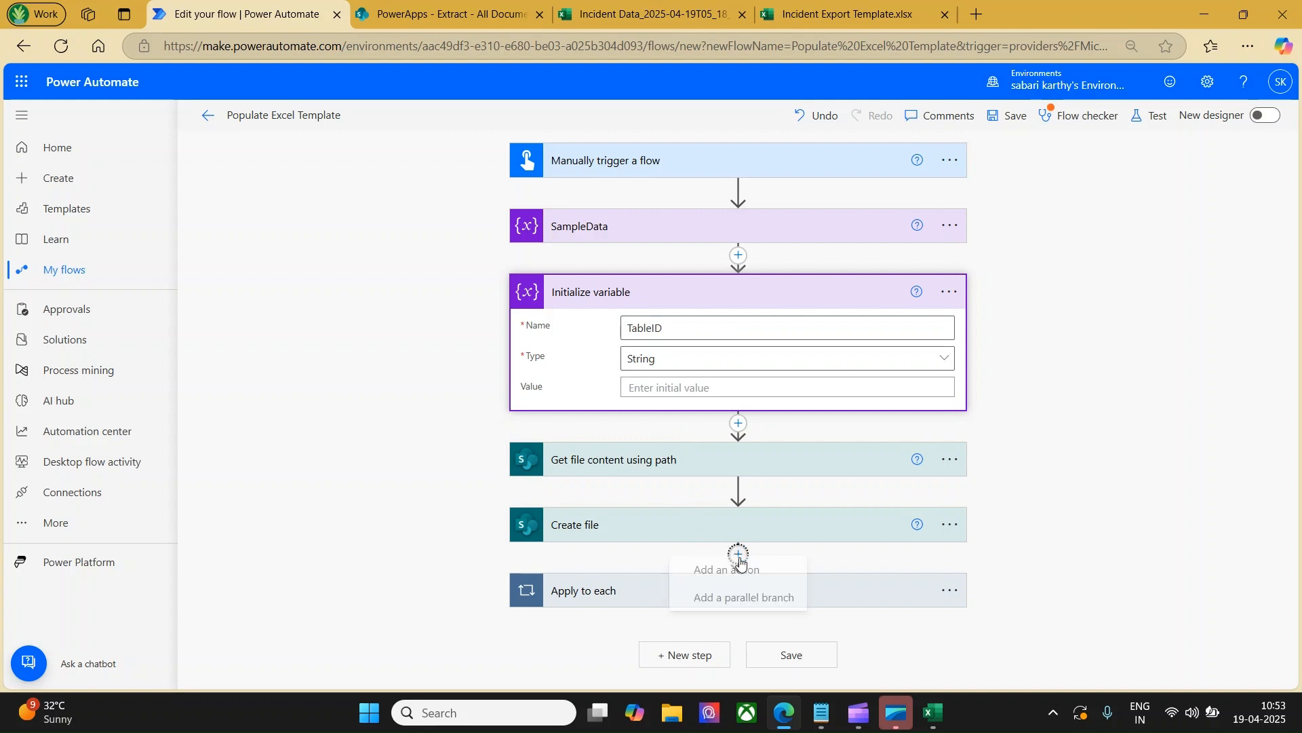
left_click(741, 577)
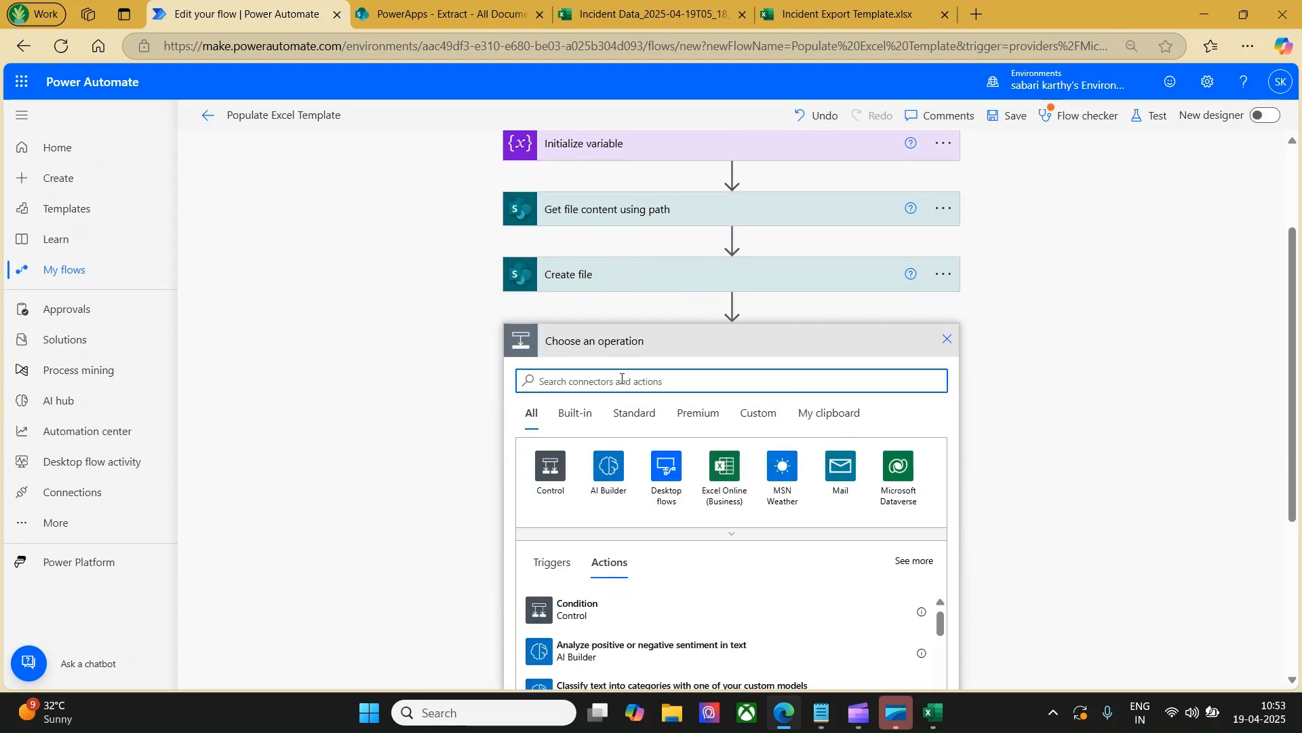
type("Get Table")
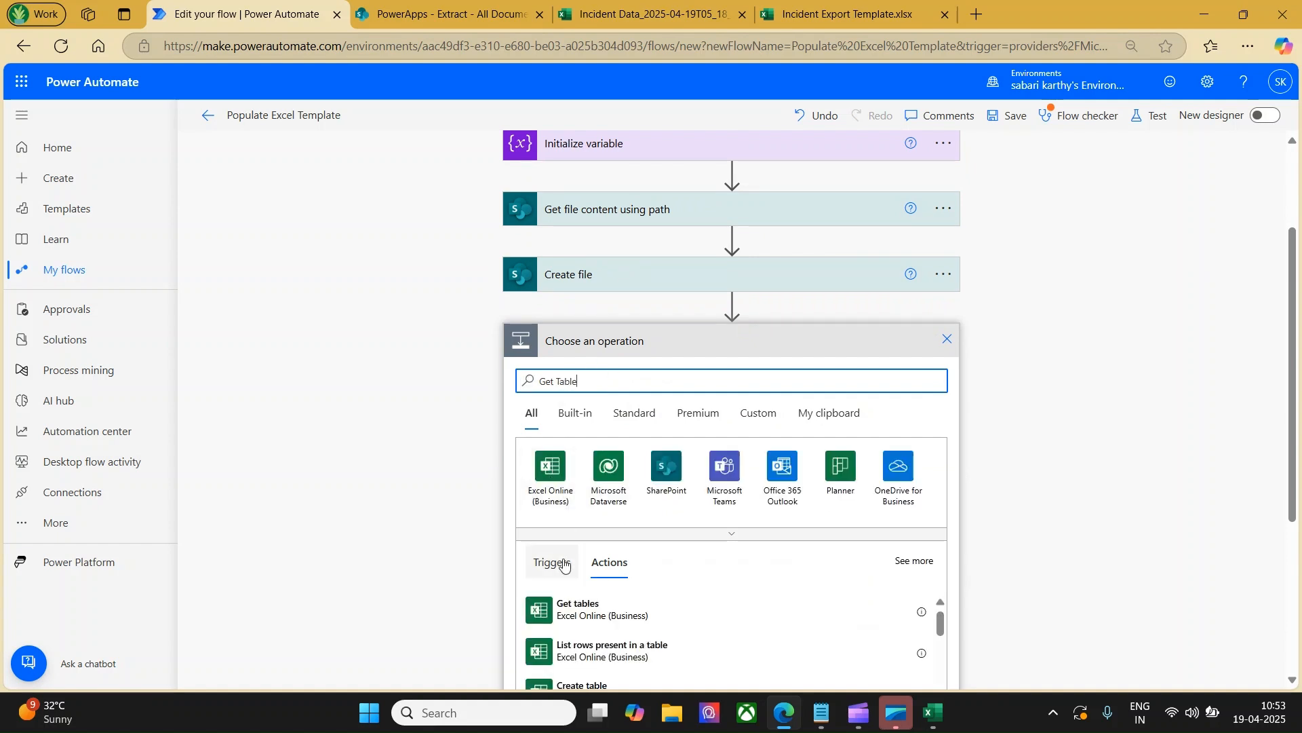
left_click(586, 610)
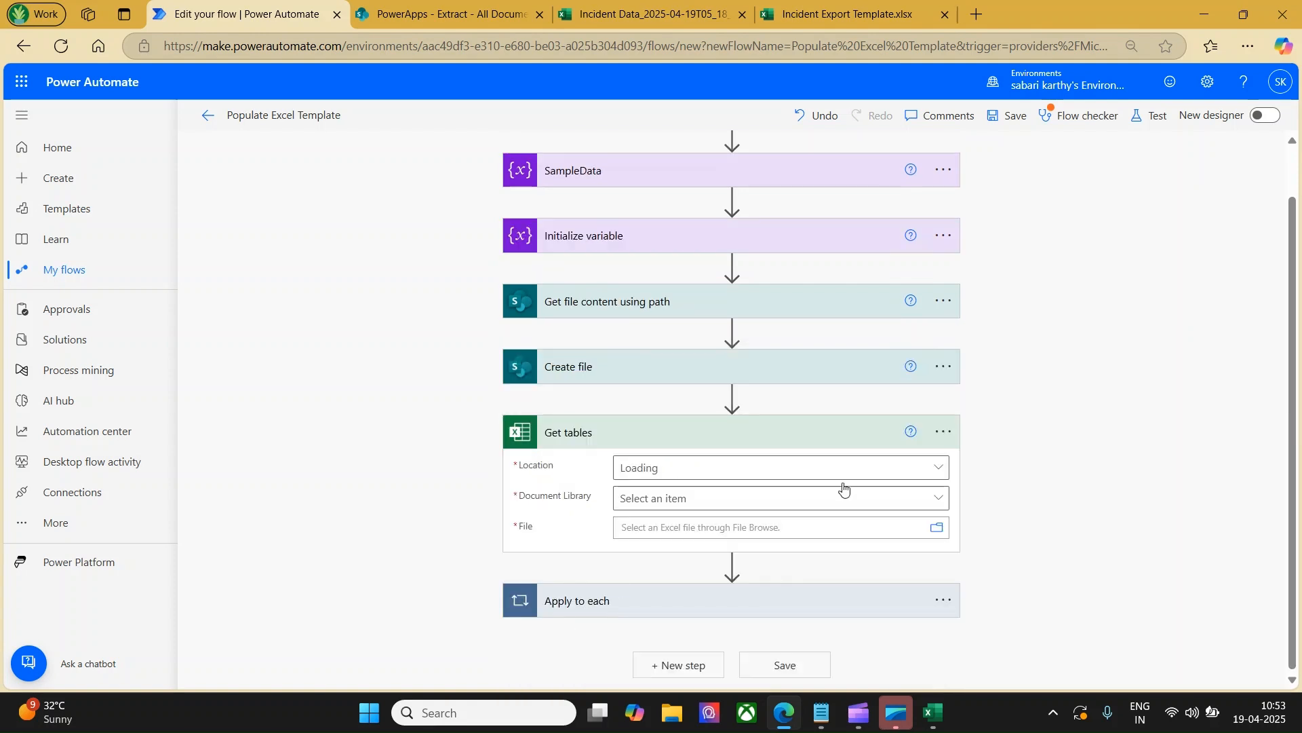
Set the Get tables location to SharePoint Site - PowerApps and its document library to Documents.
left_click(936, 467)
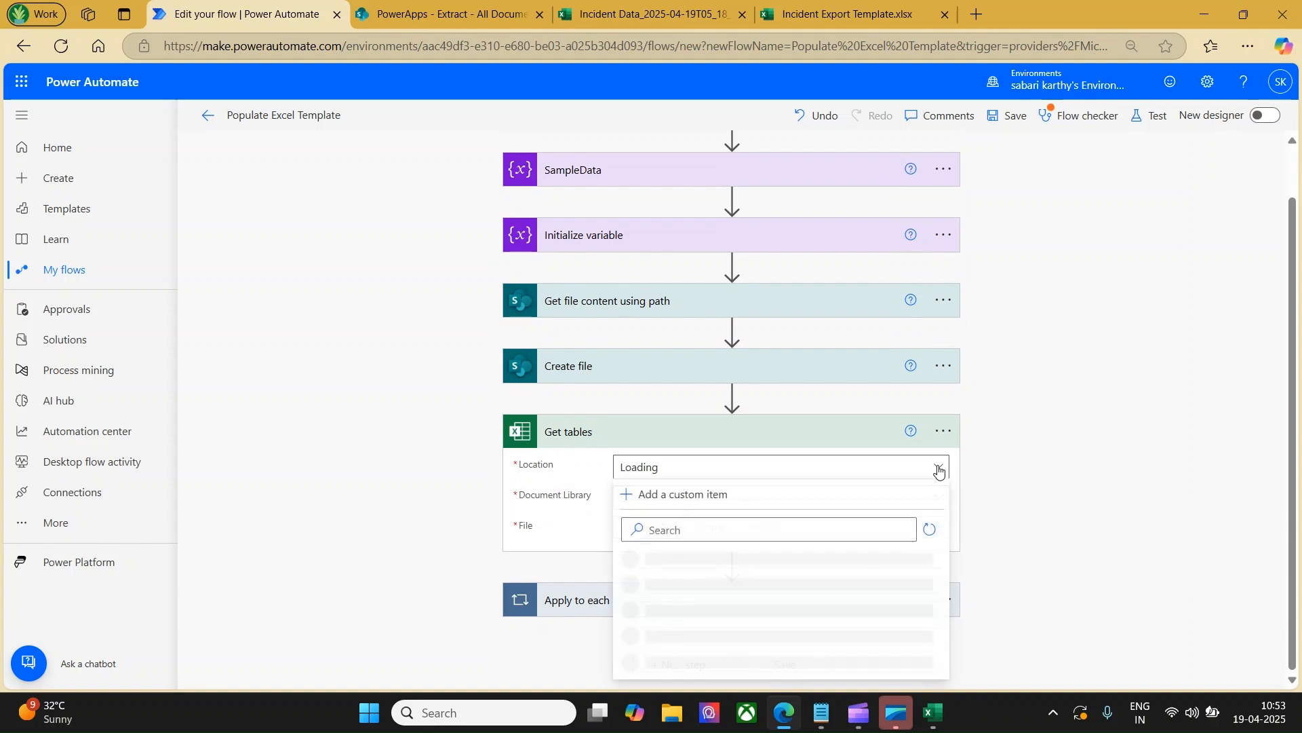
left_click(690, 536)
type("Pow")
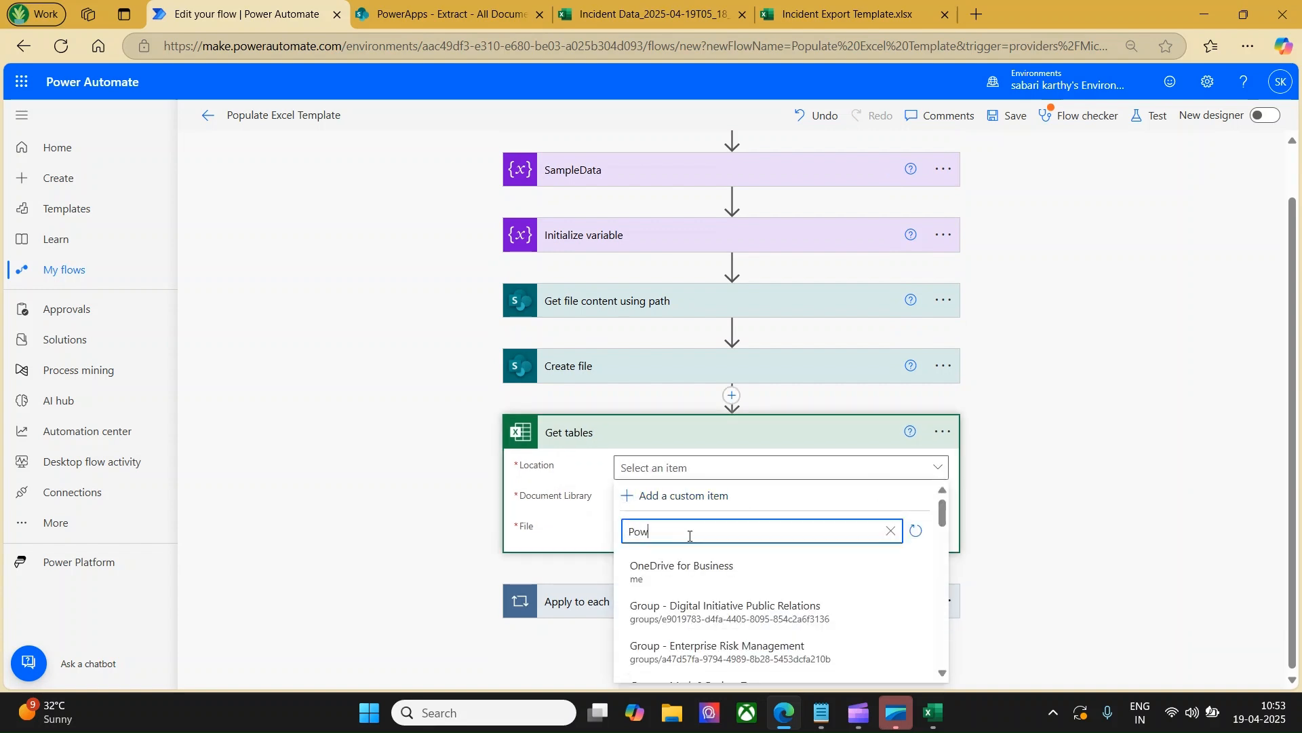
type("er")
left_click(712, 610)
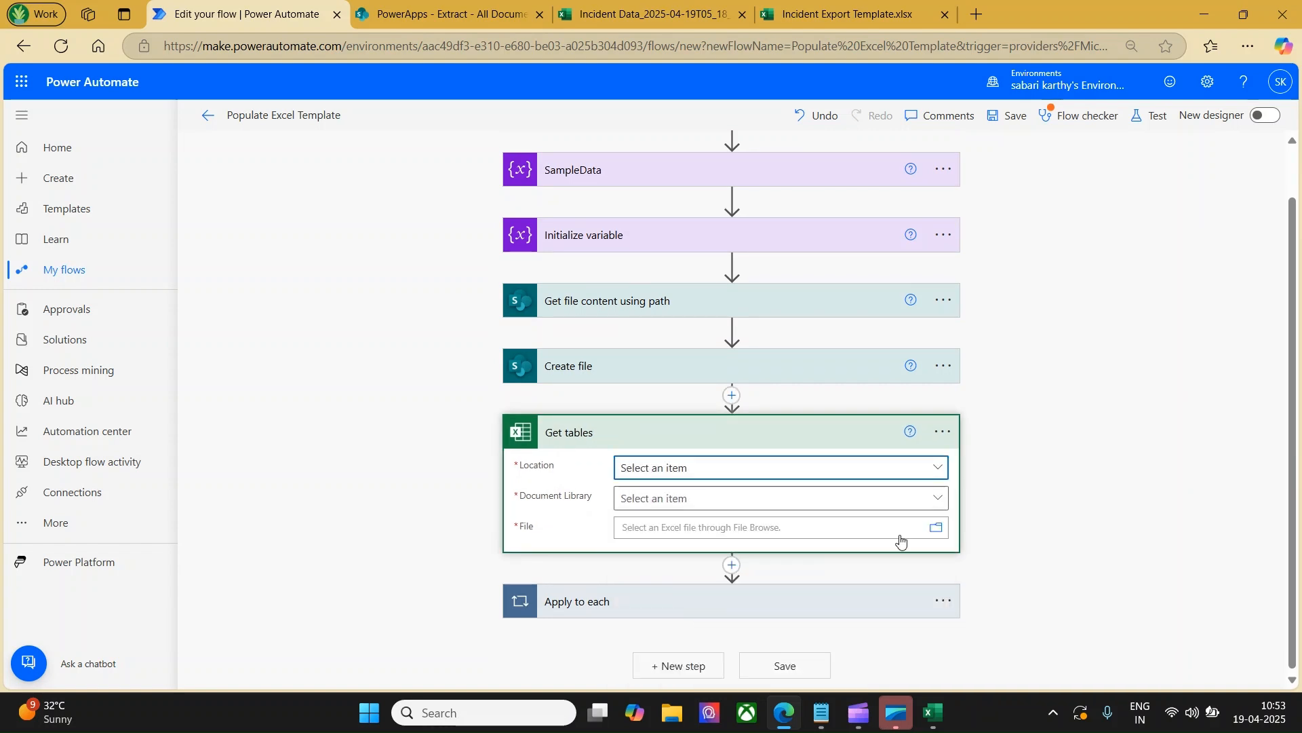
left_click(917, 495)
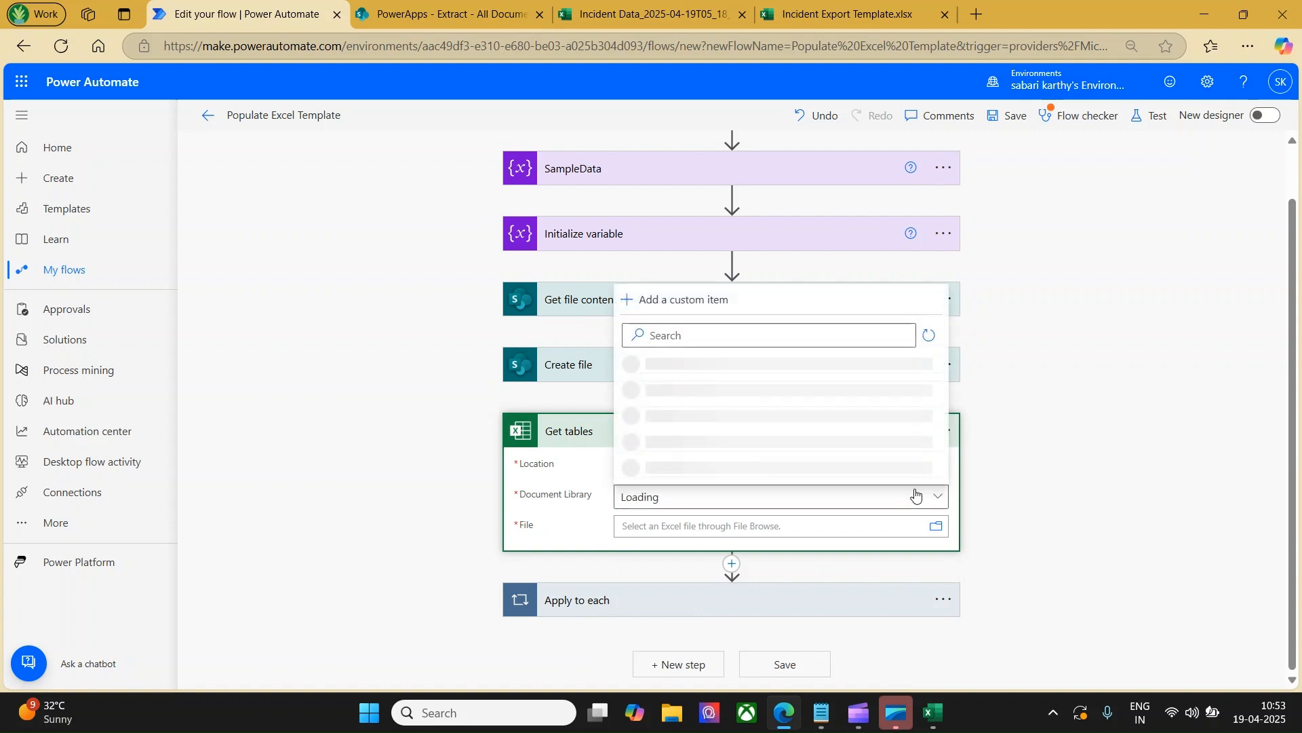
left_click(822, 465)
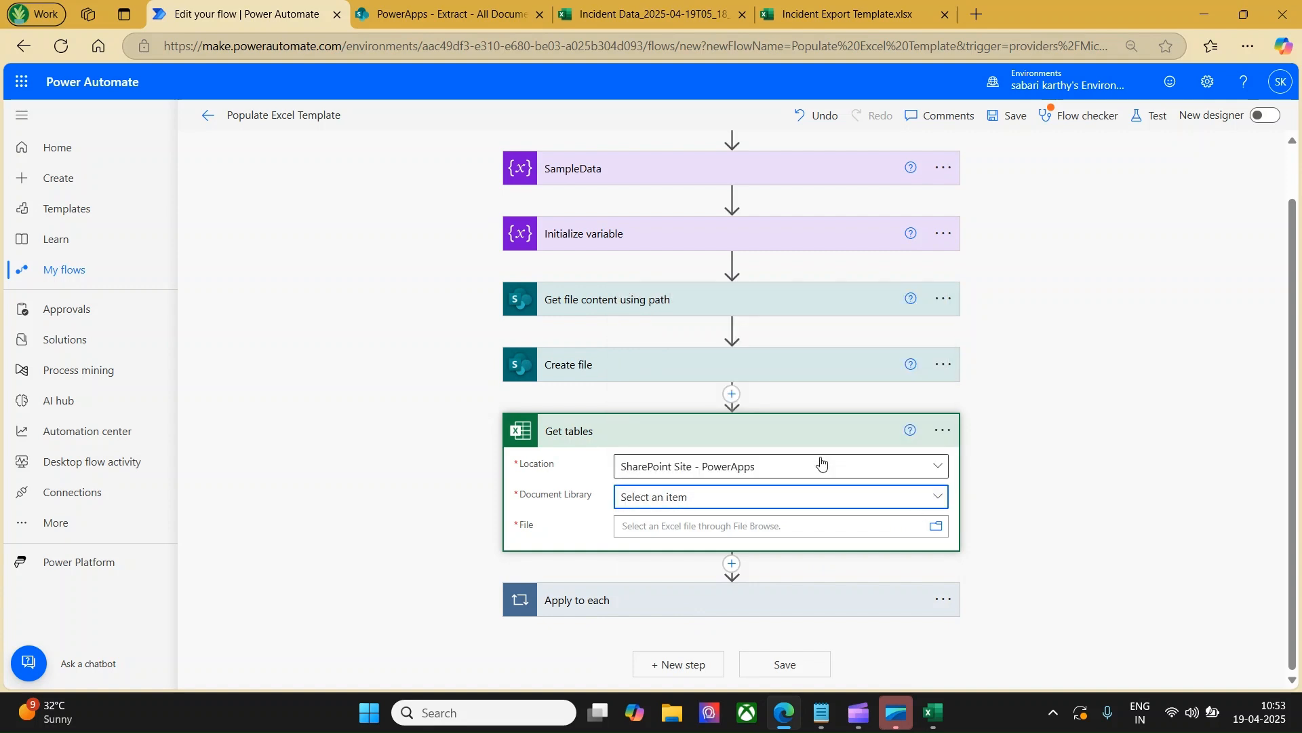
Set the Get tables file to the Path output of Create file, and try to save the flow.
left_click(667, 525)
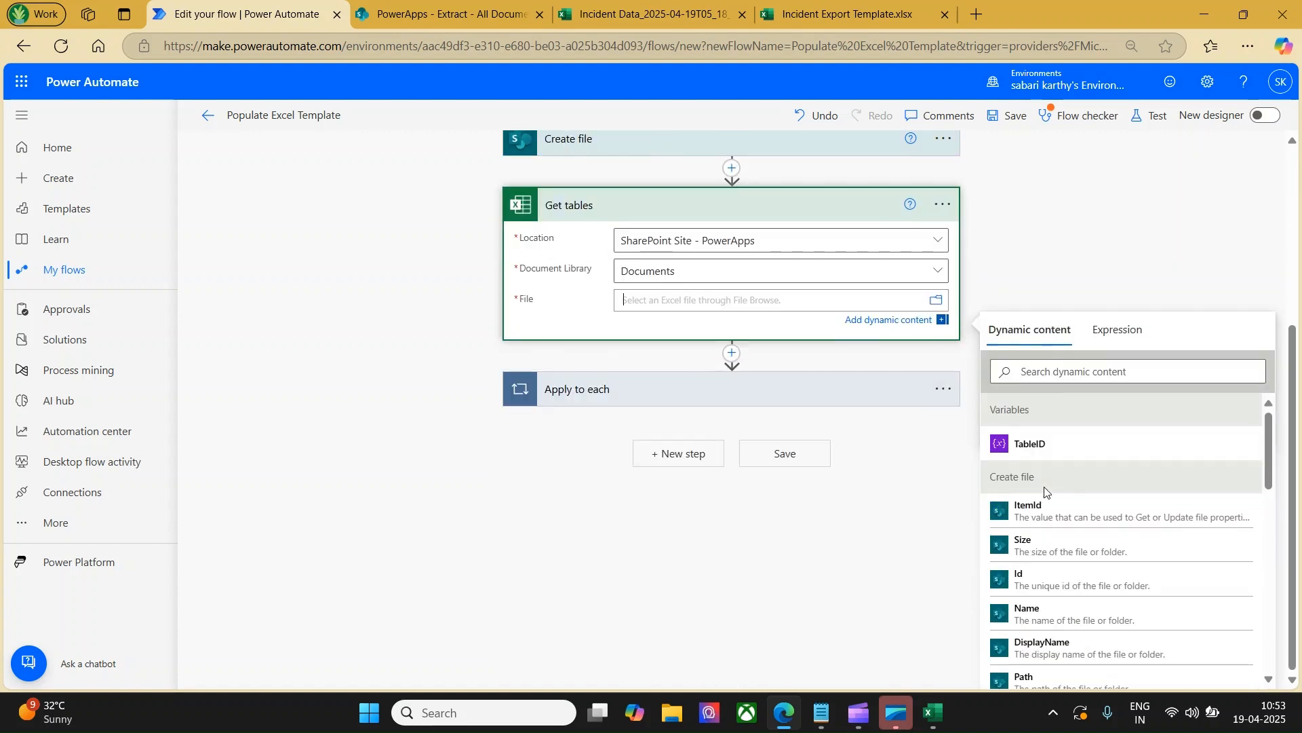
scroll(1121, 478, "down", 1)
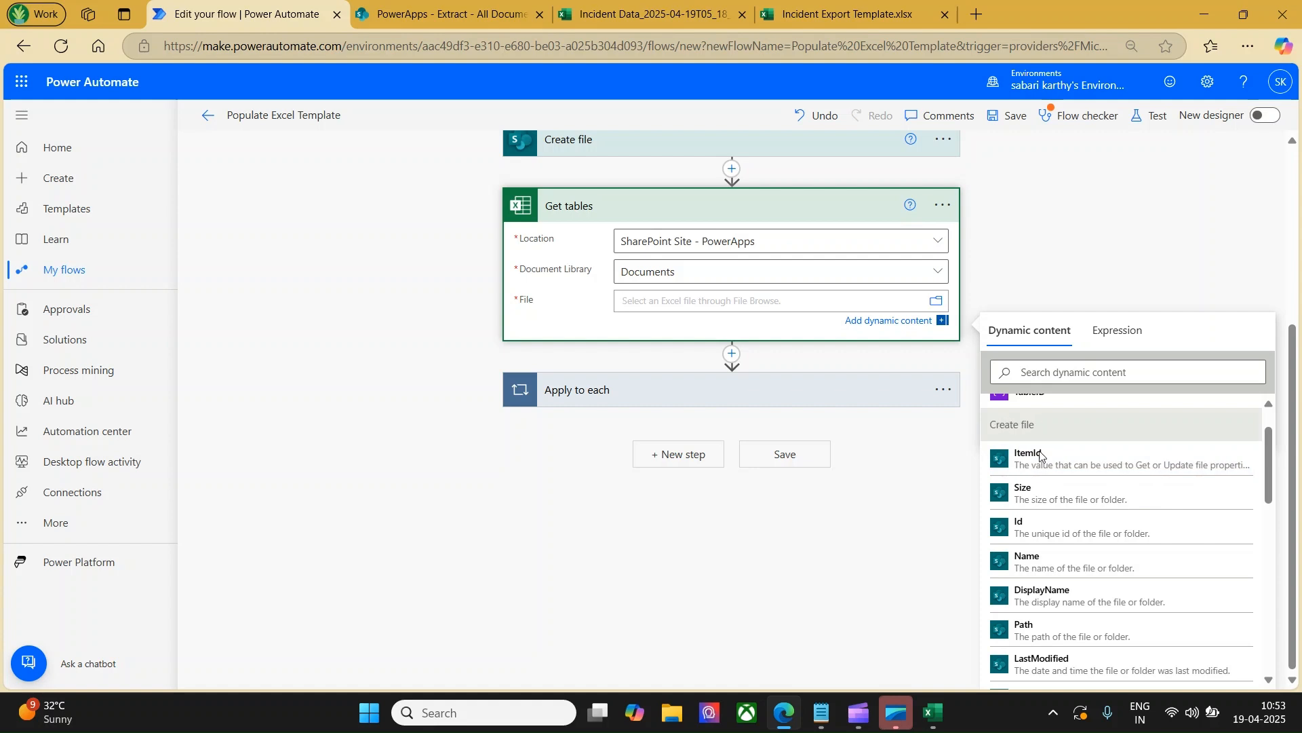
left_click(1030, 632)
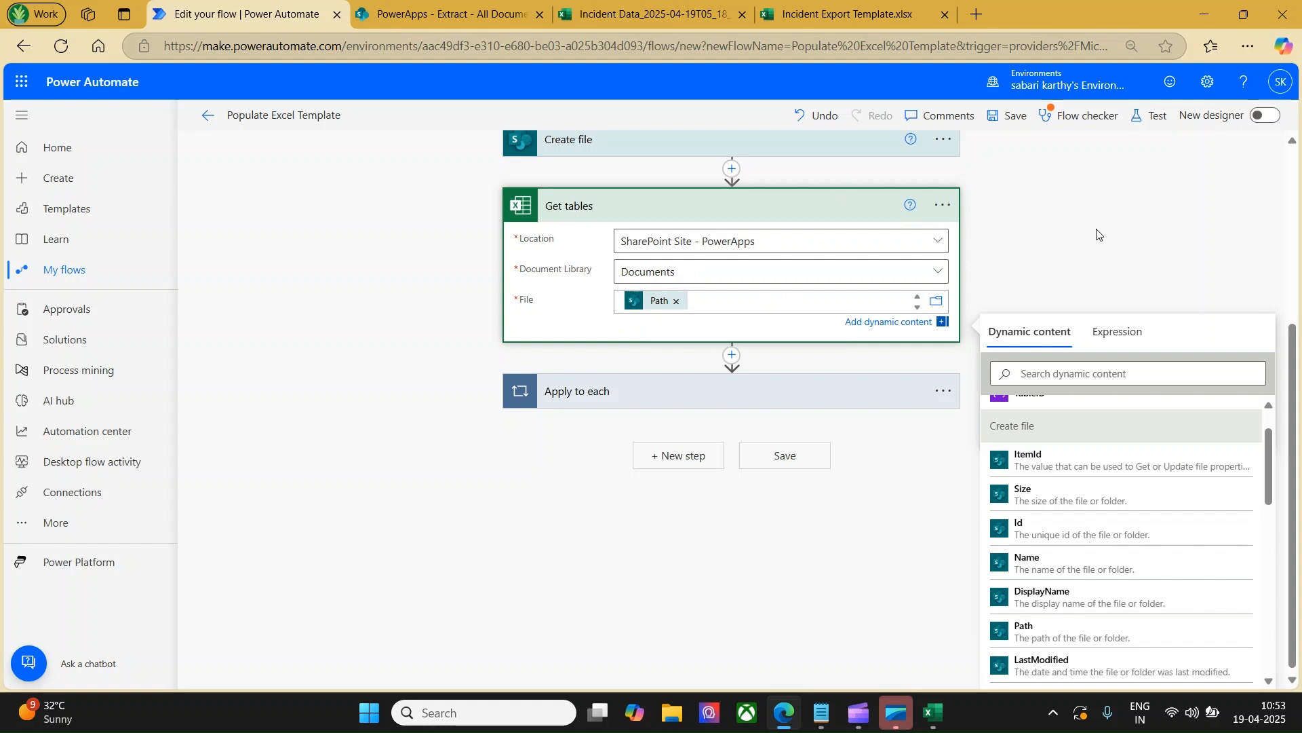
left_click(1012, 115)
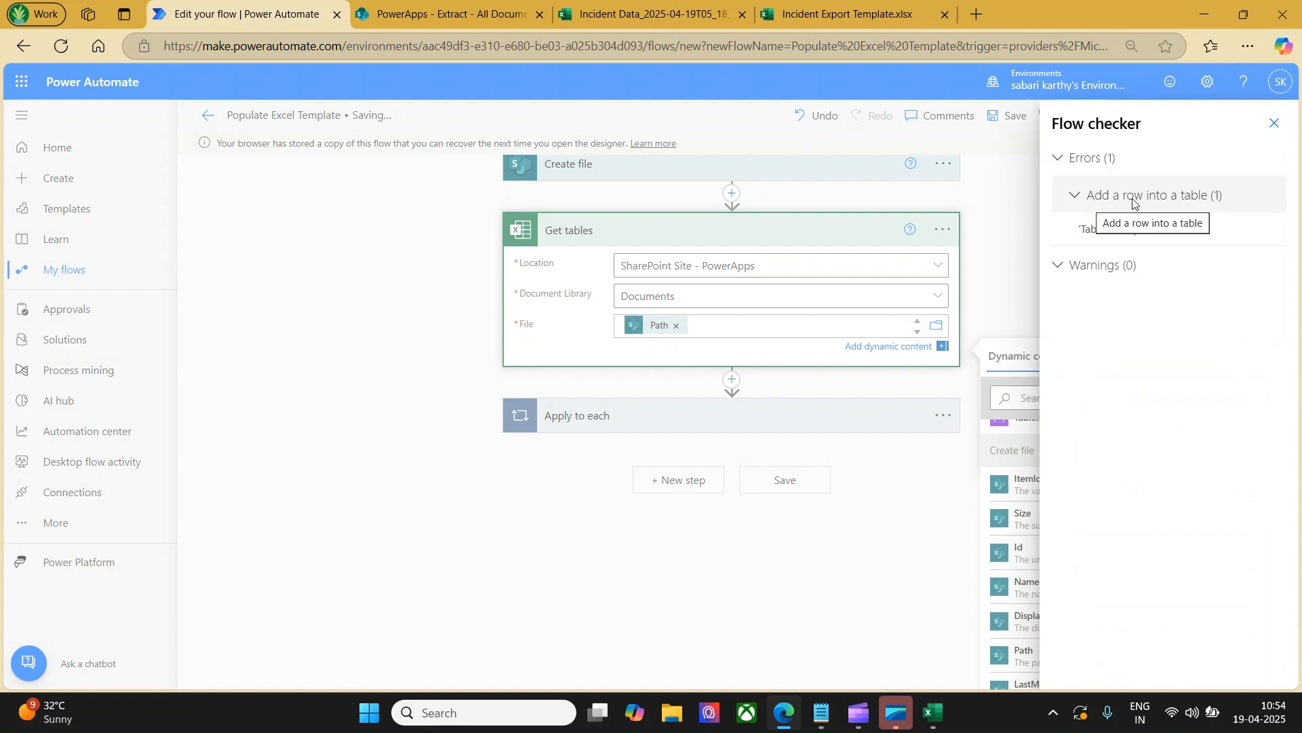
left_click(1274, 123)
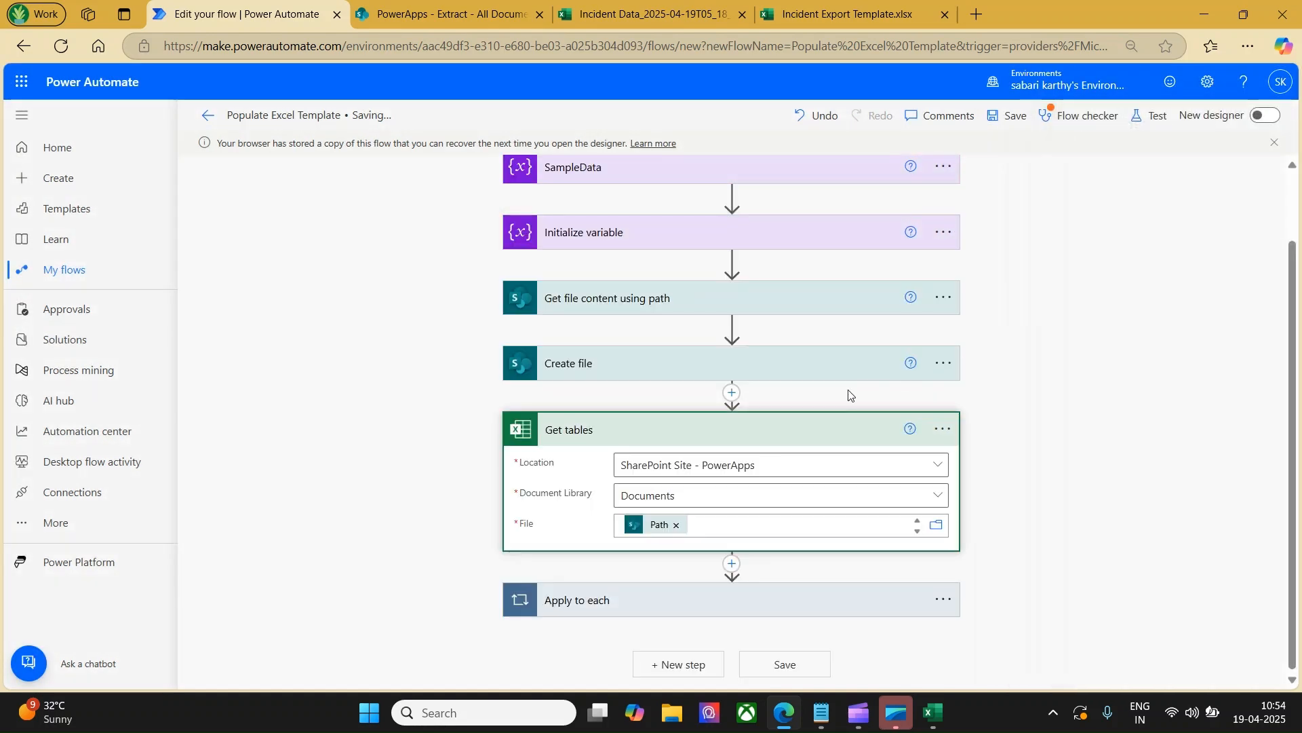
Delete the Add a row into a table action from the Apply to each loop and save the flow.
left_click(751, 604)
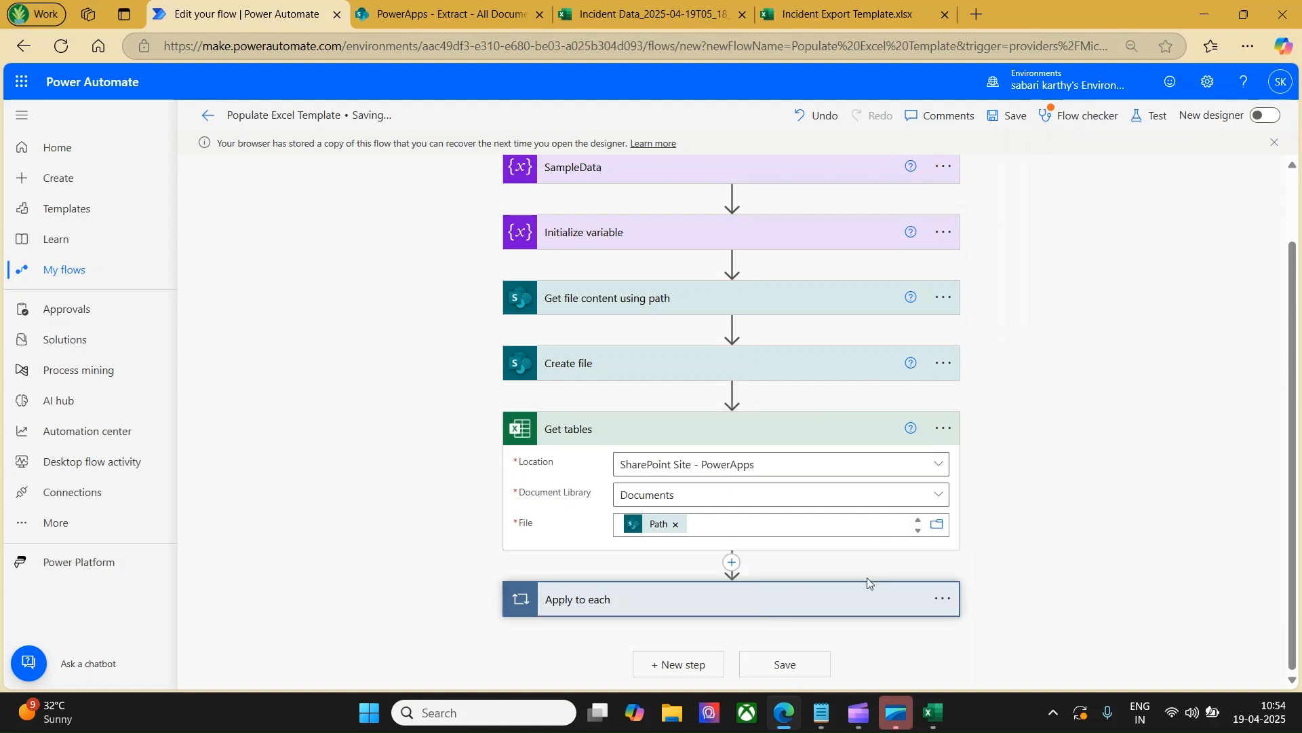
scroll(731, 542, "down", 5)
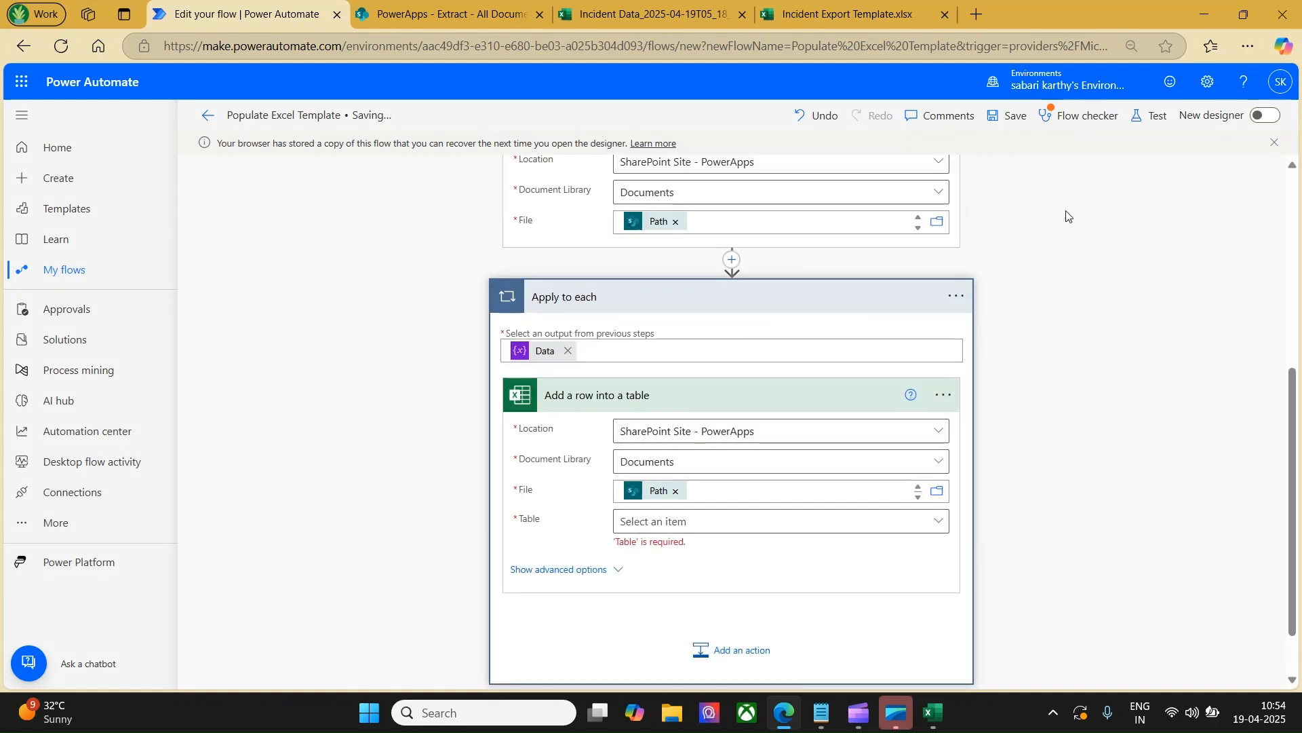
scroll(1092, 267, "up", 2)
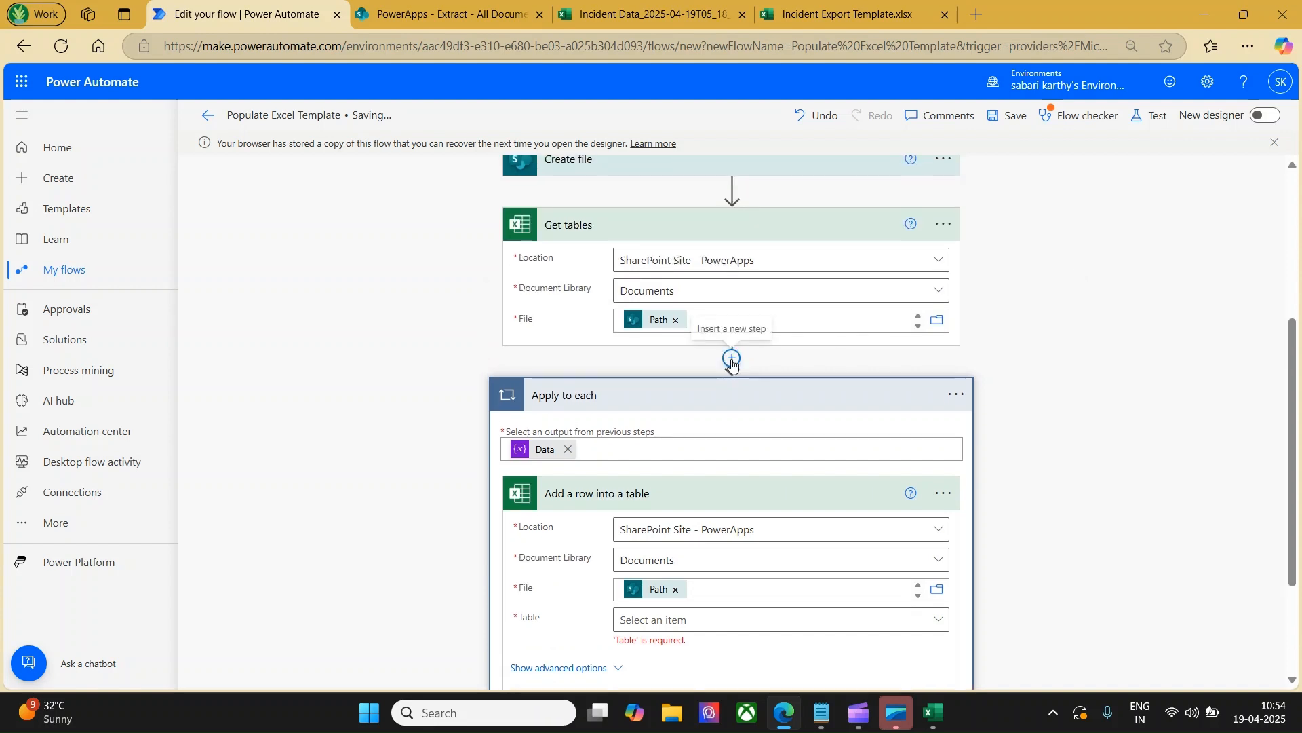
left_click(953, 493)
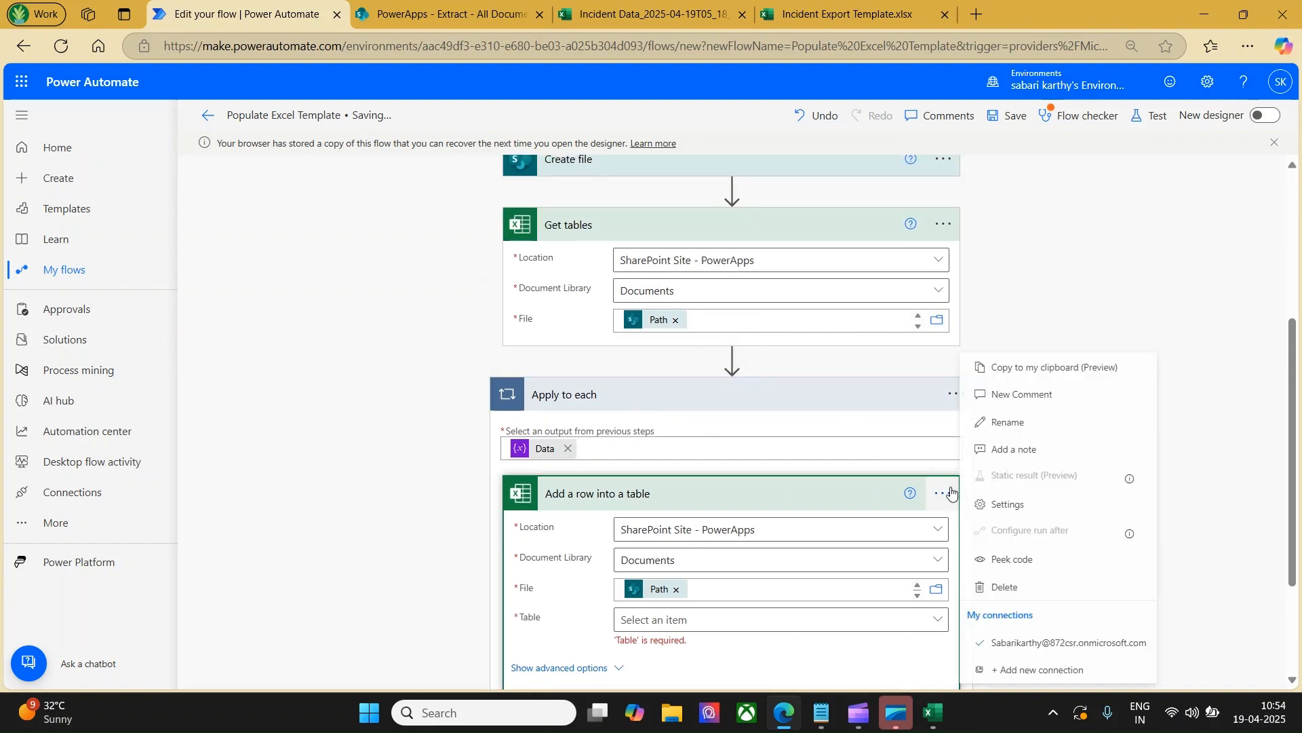
left_click(997, 585)
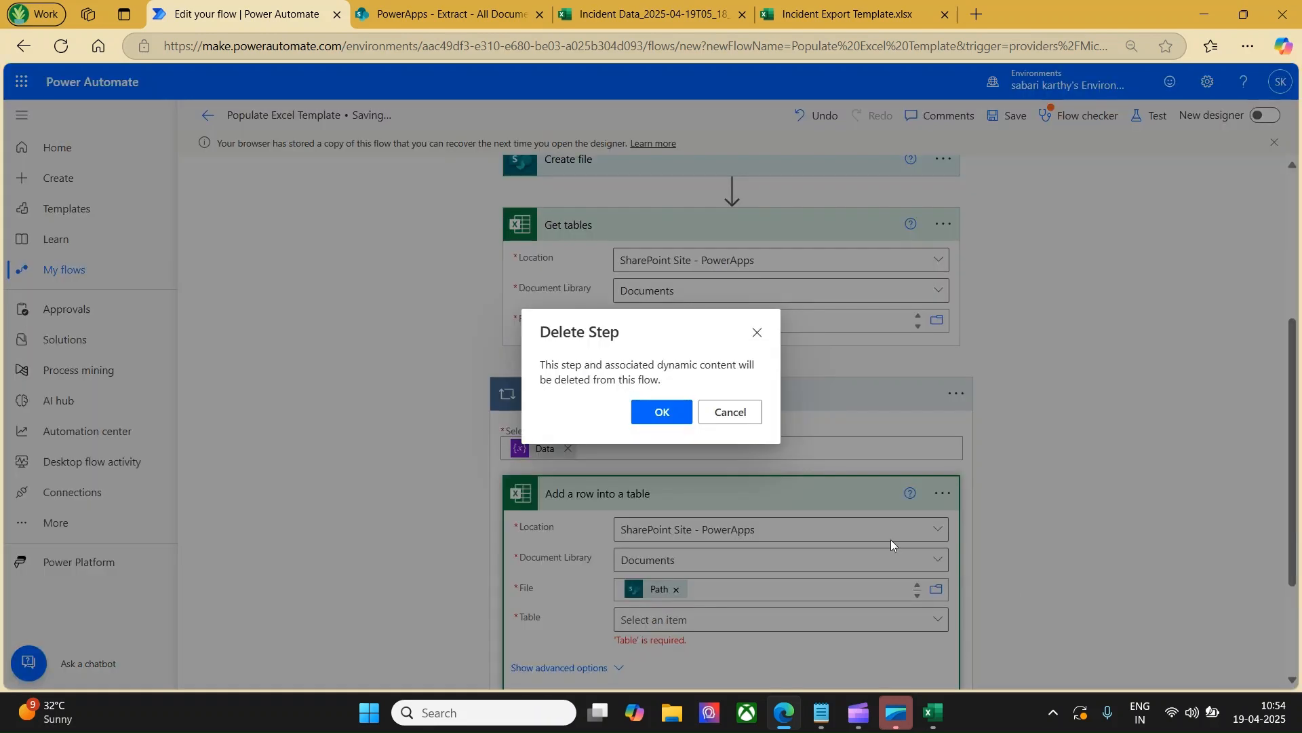
left_click(662, 412)
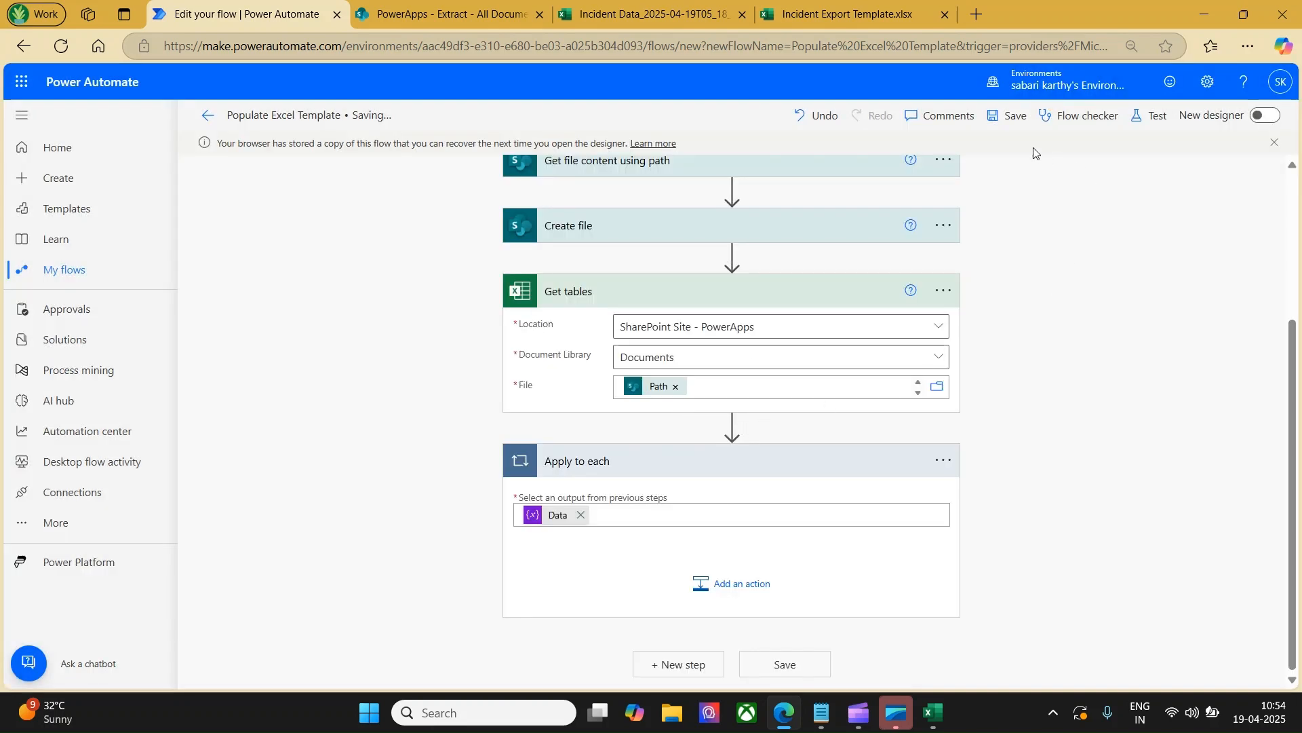
left_click(1012, 116)
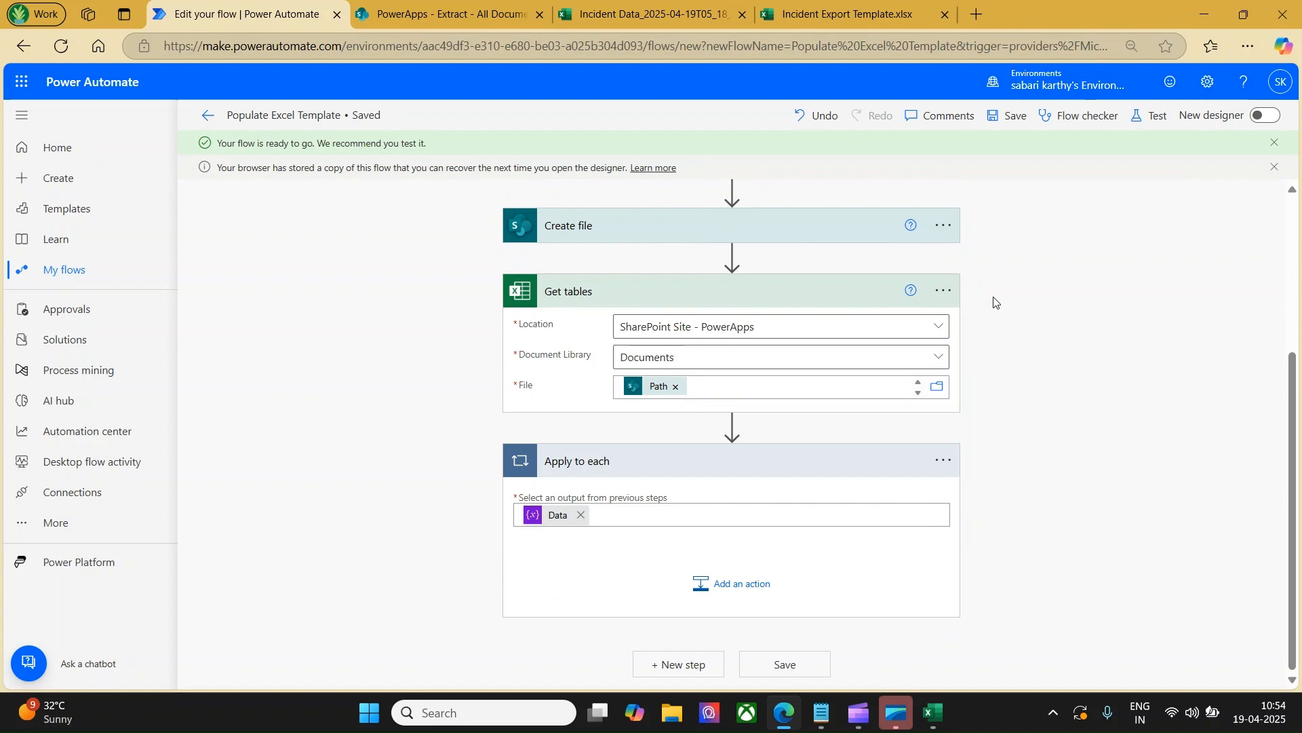
Insert a Set variable action between Get tables and Apply to each.
left_click(730, 425)
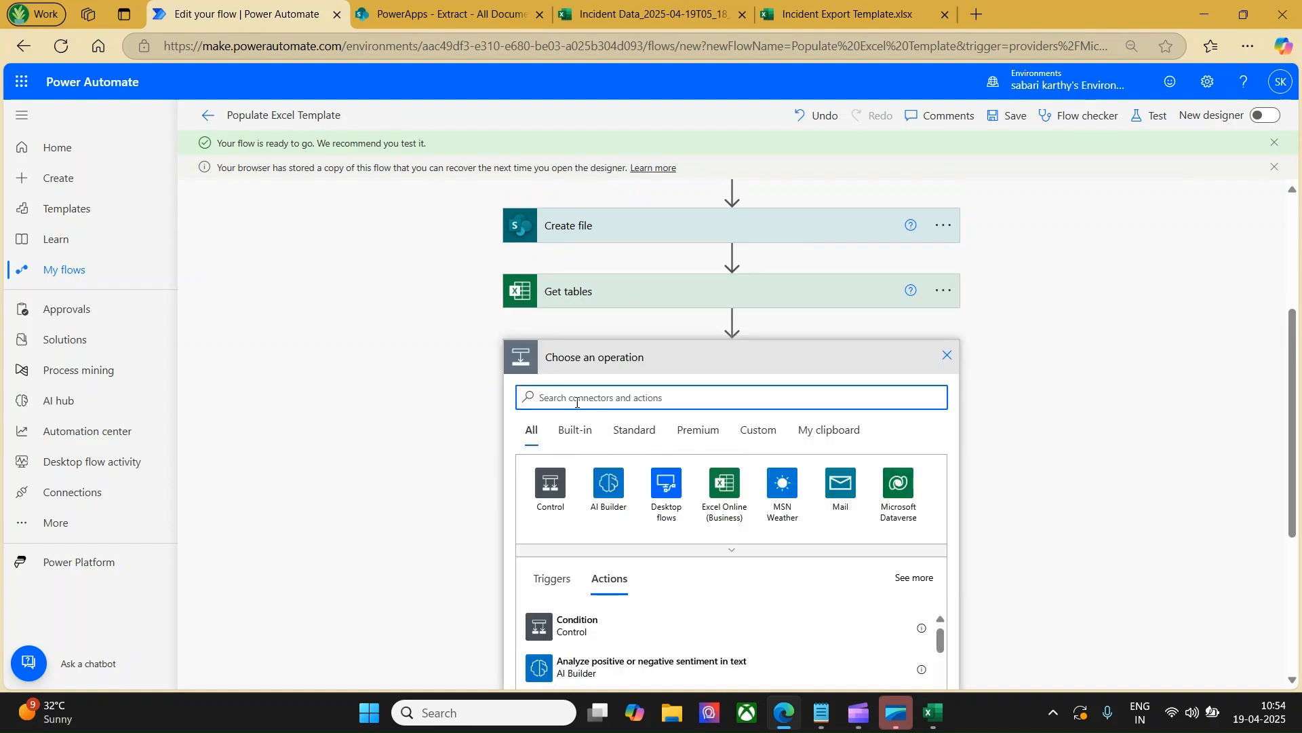
type("s")
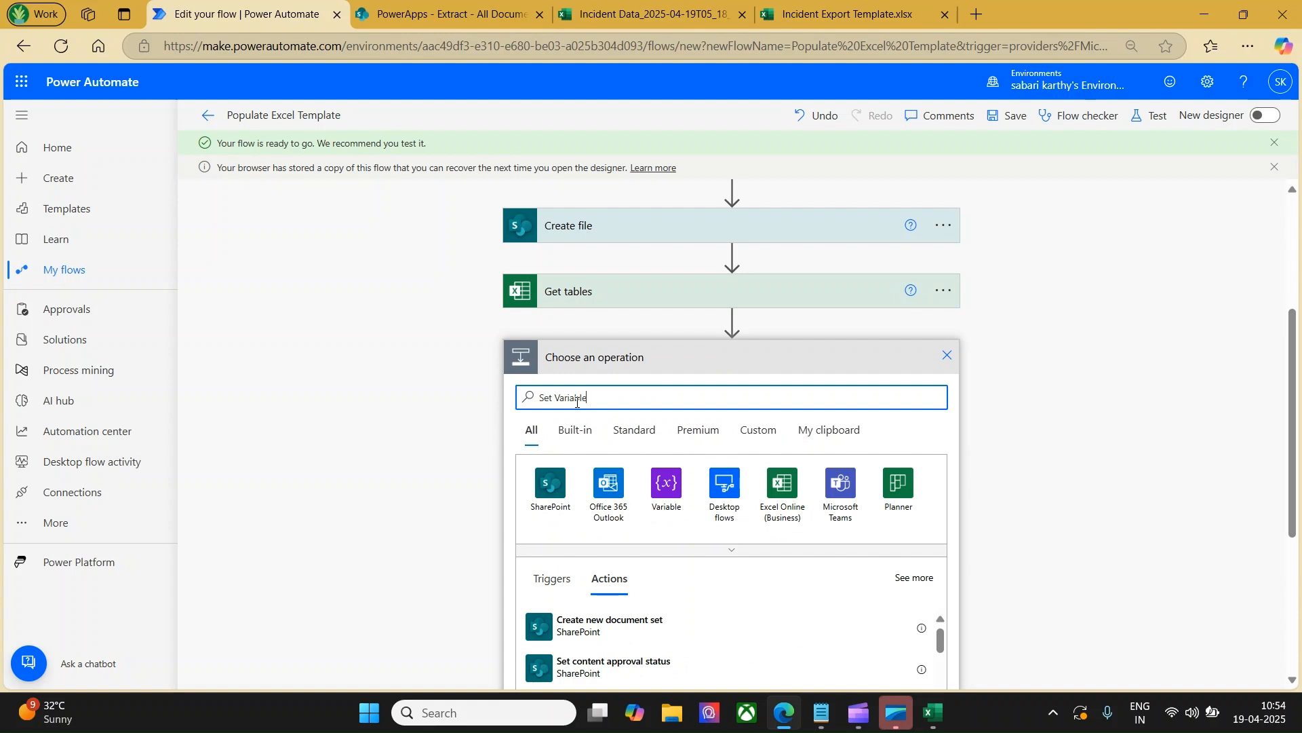
left_click(672, 494)
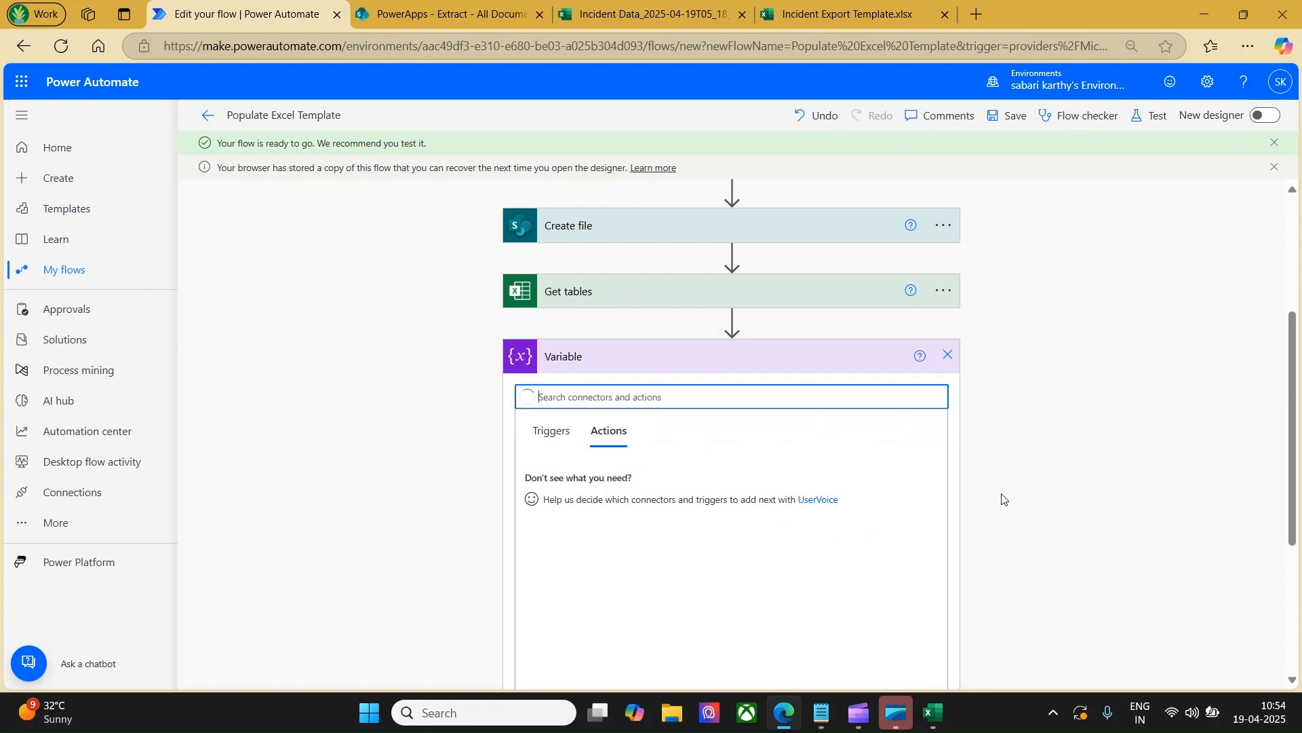
scroll(639, 424, "down", 5)
left_click(580, 456)
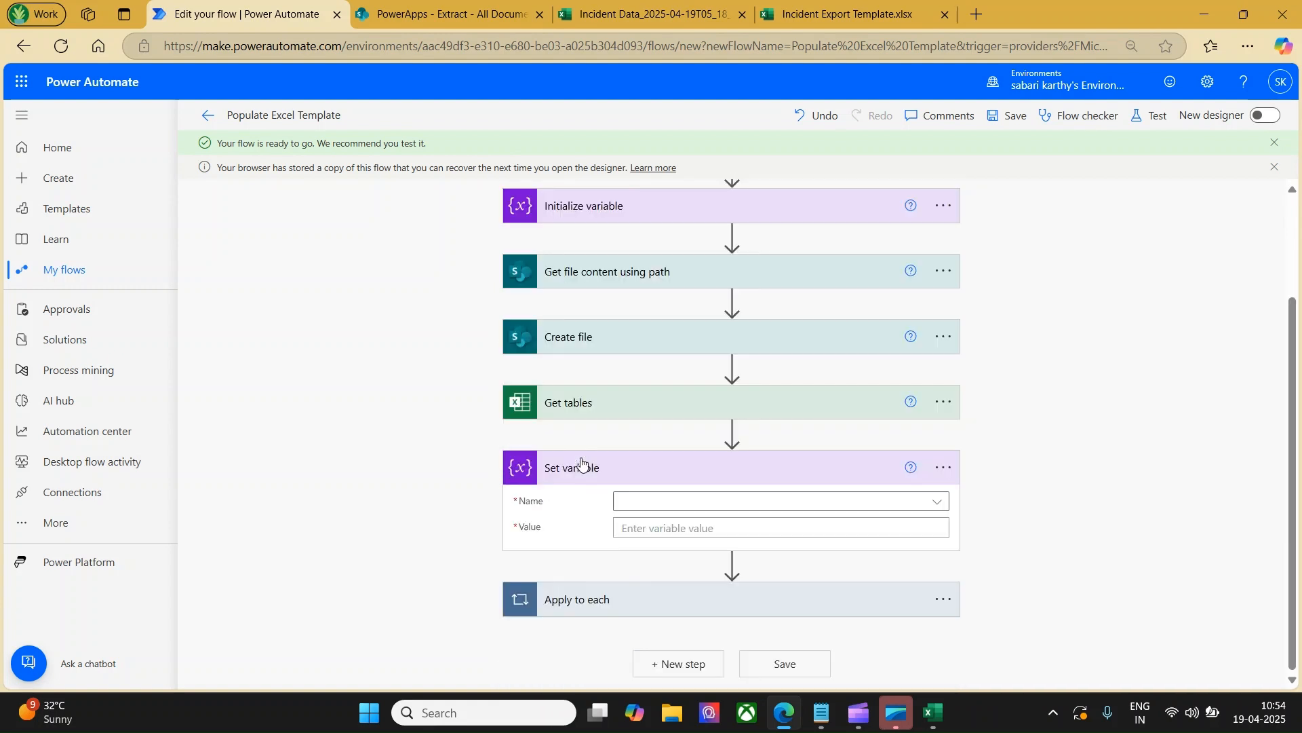
Set the TableID variable to the Id output of Get tables in the Set variable action.
left_click(669, 500)
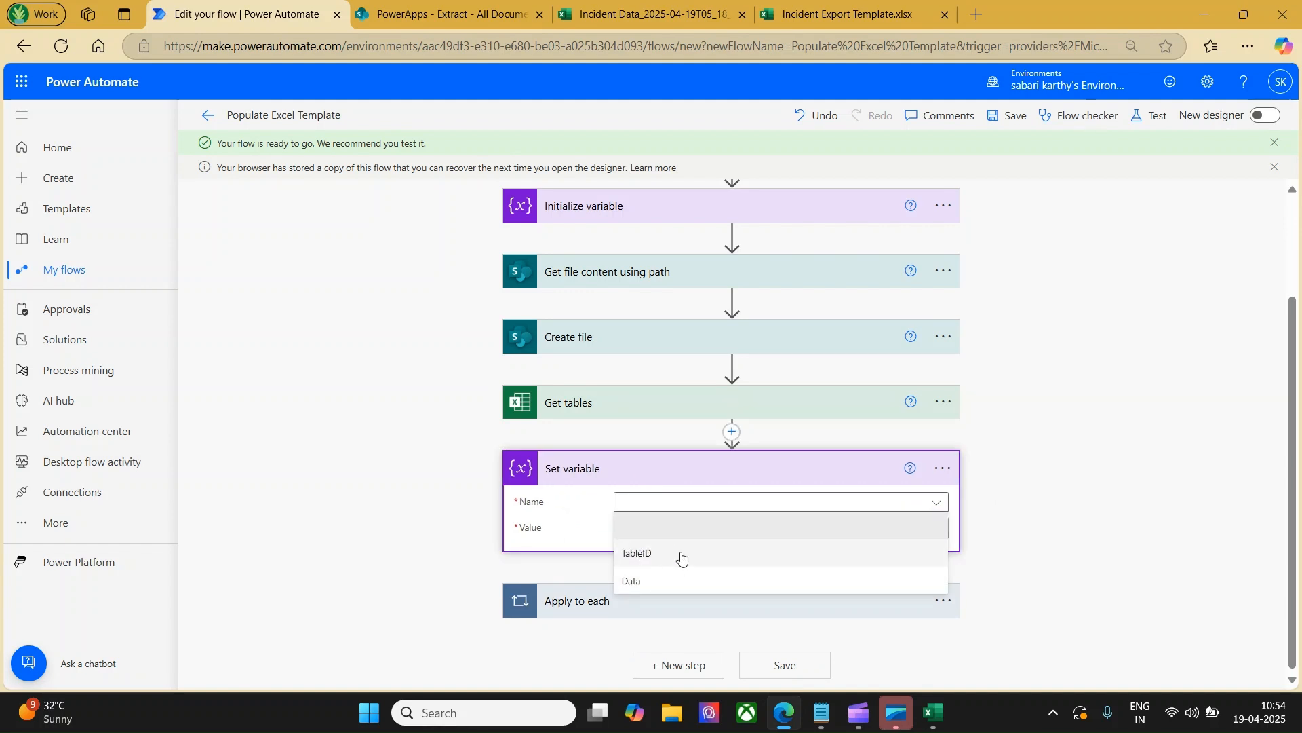
left_click(680, 555)
left_click(653, 528)
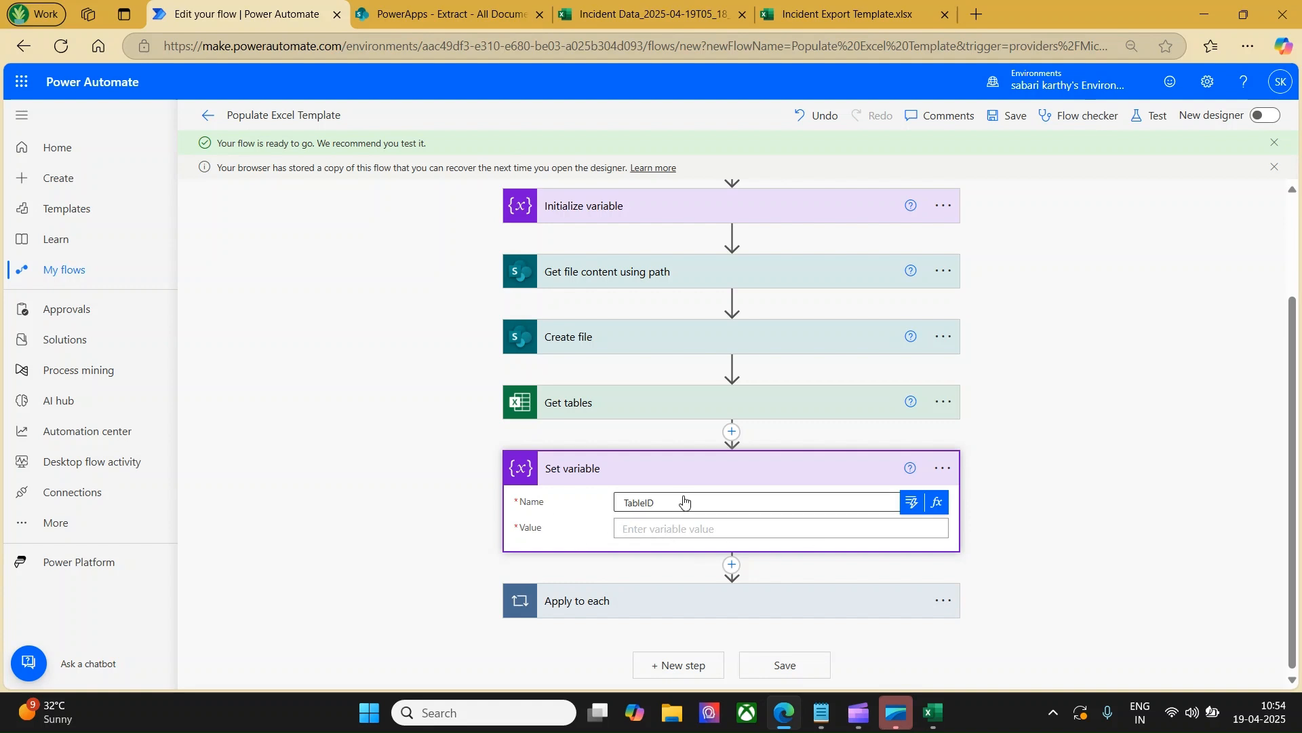
left_click(909, 501)
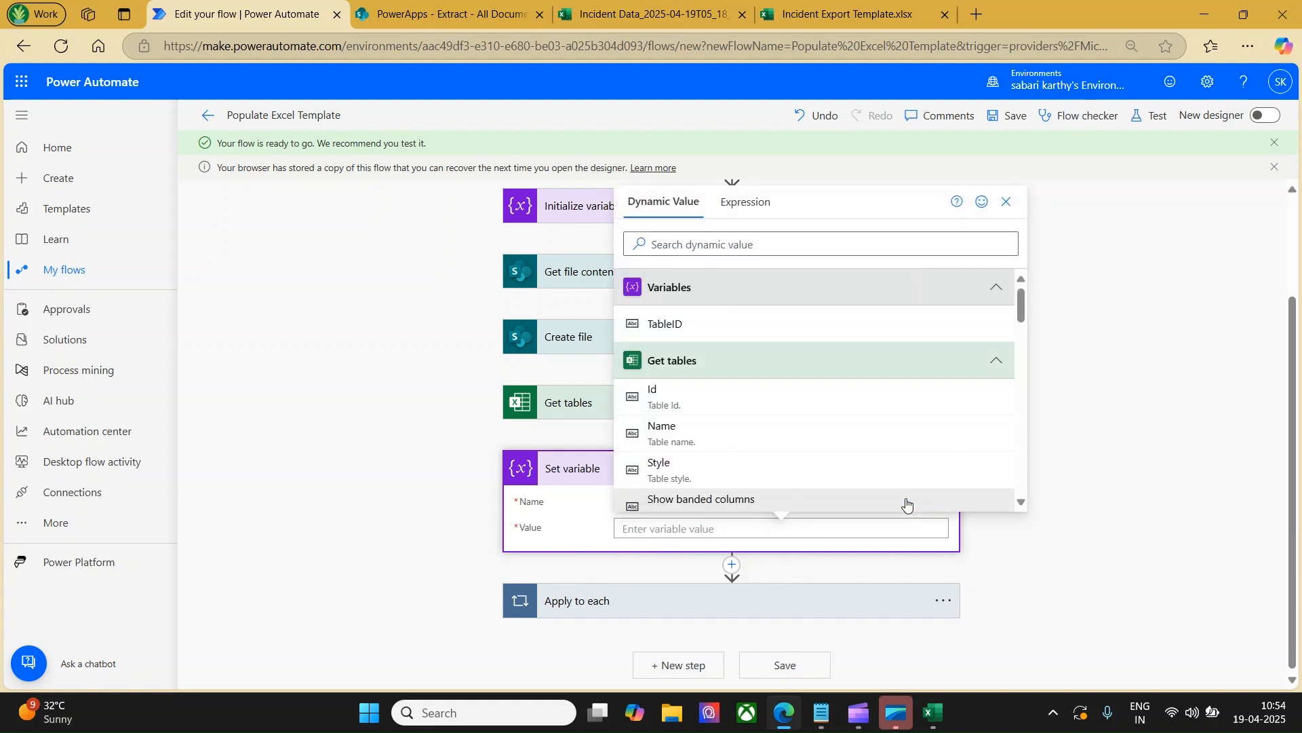
left_click(709, 397)
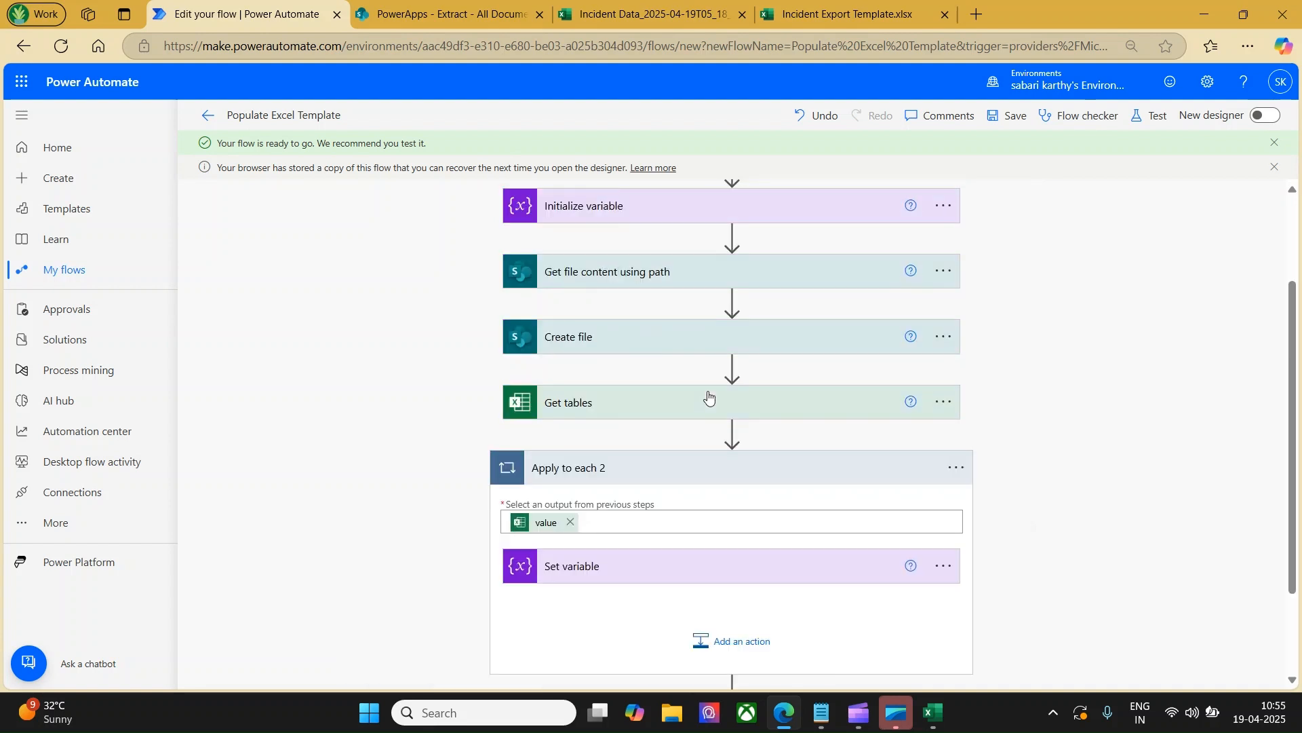
Review the Set variable action inside the Apply to each 2 loop, and save the flow.
scroll(989, 495, "down", 2)
left_click(752, 461)
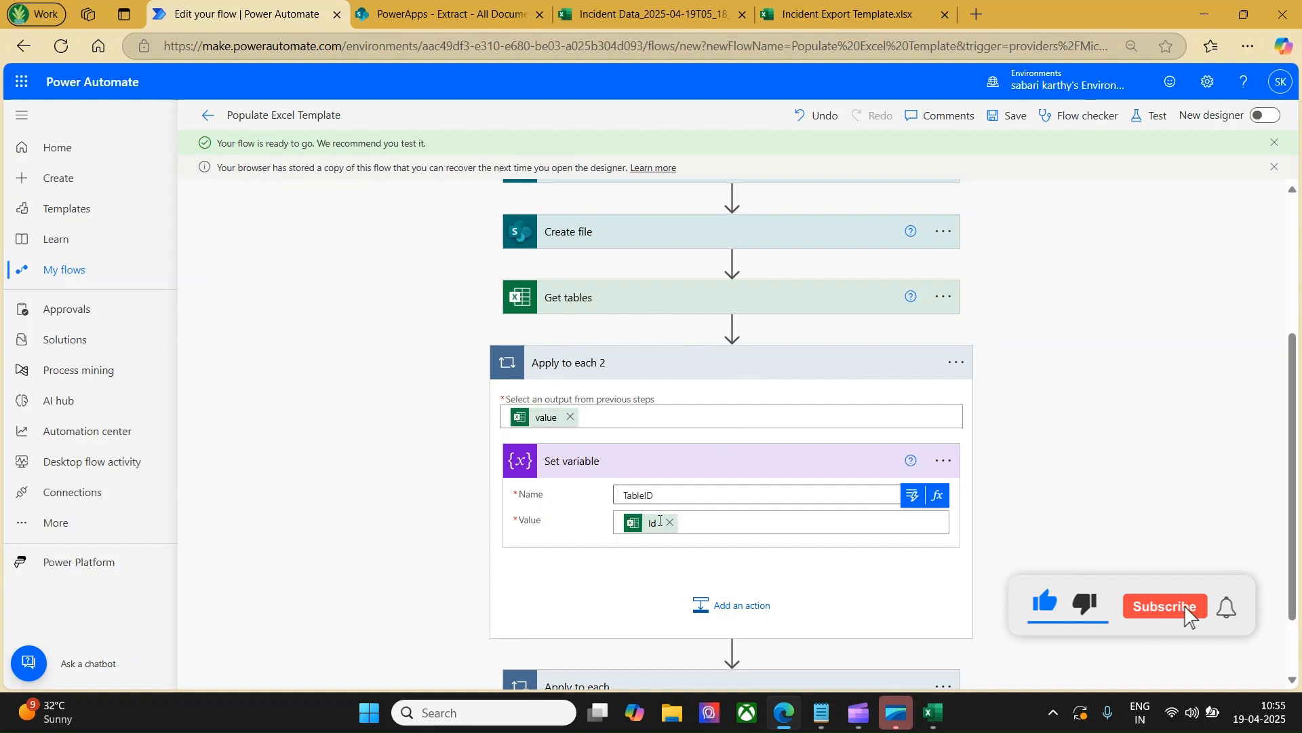
scroll(742, 473, "up", 3)
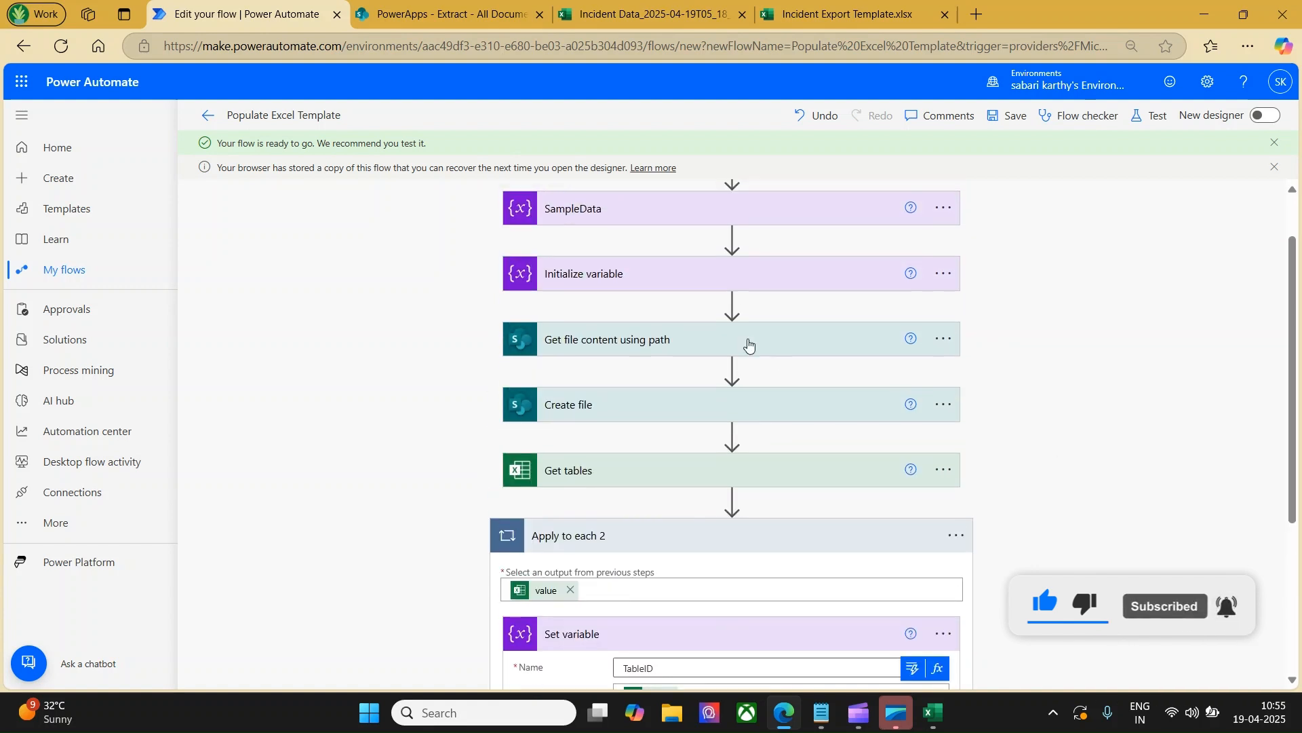
scroll(1019, 386, "down", 3)
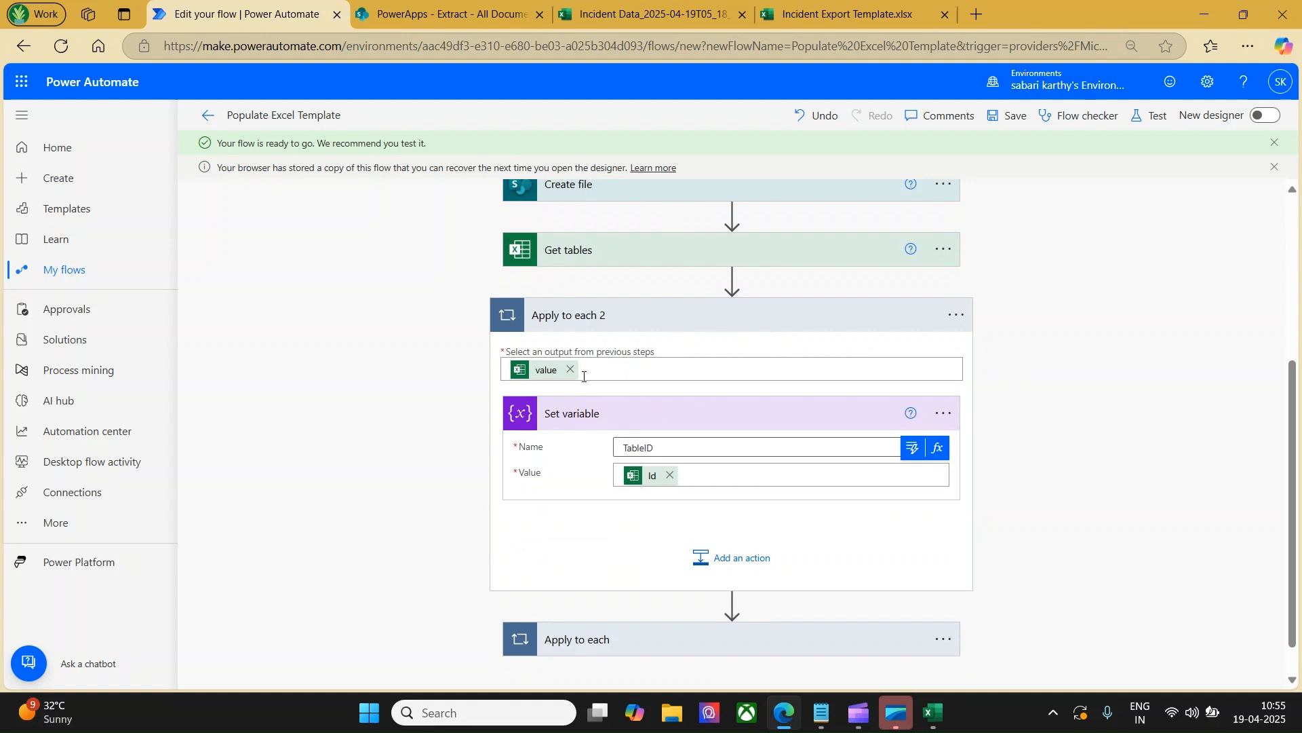
scroll(1021, 429, "down", 1)
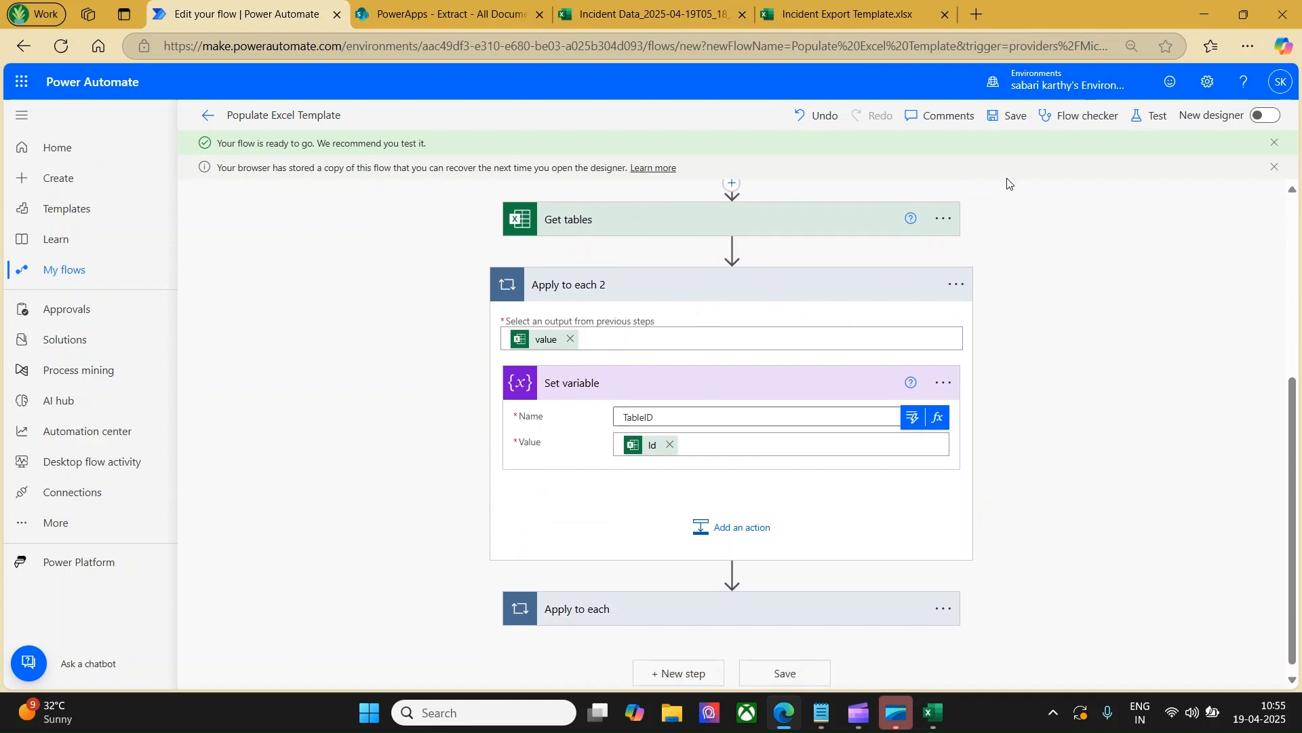
left_click(1010, 115)
Add an Excel Online (Business) Add a row into a table action inside the Apply to each loop over Data.
scroll(1108, 552, "down", 2)
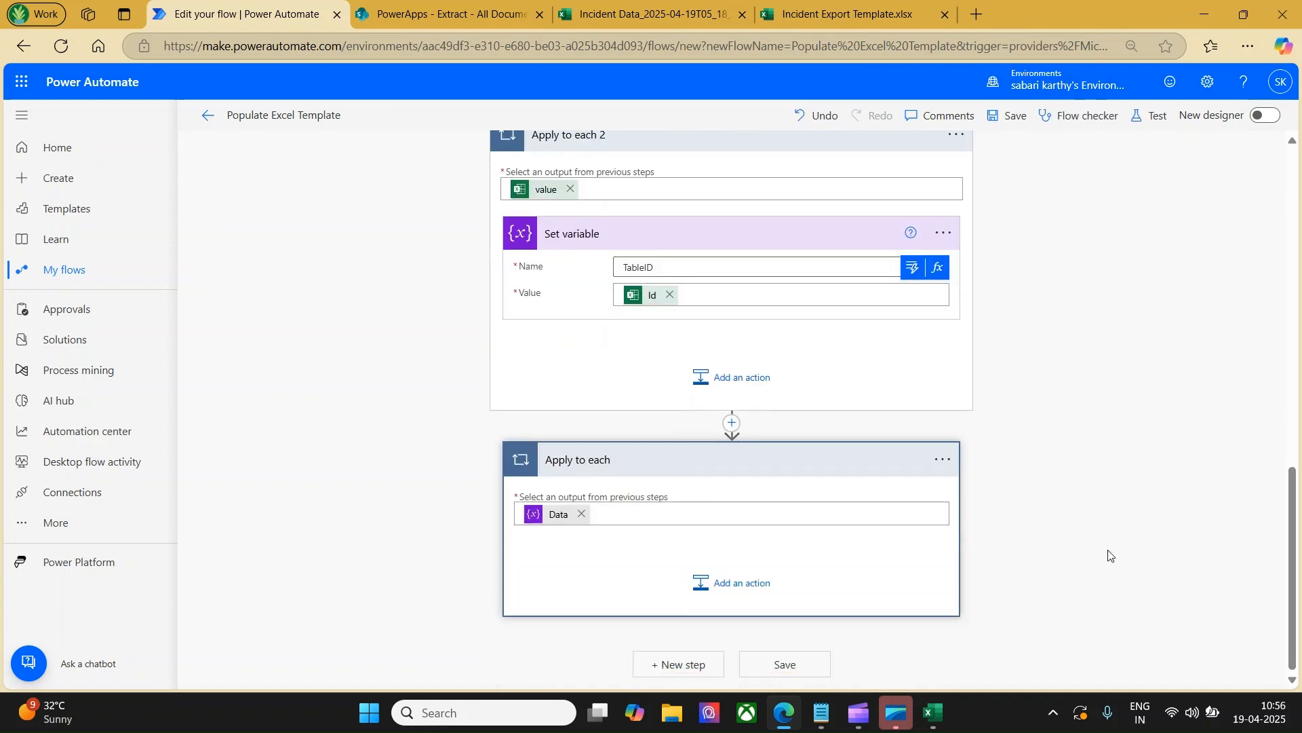
left_click(750, 584)
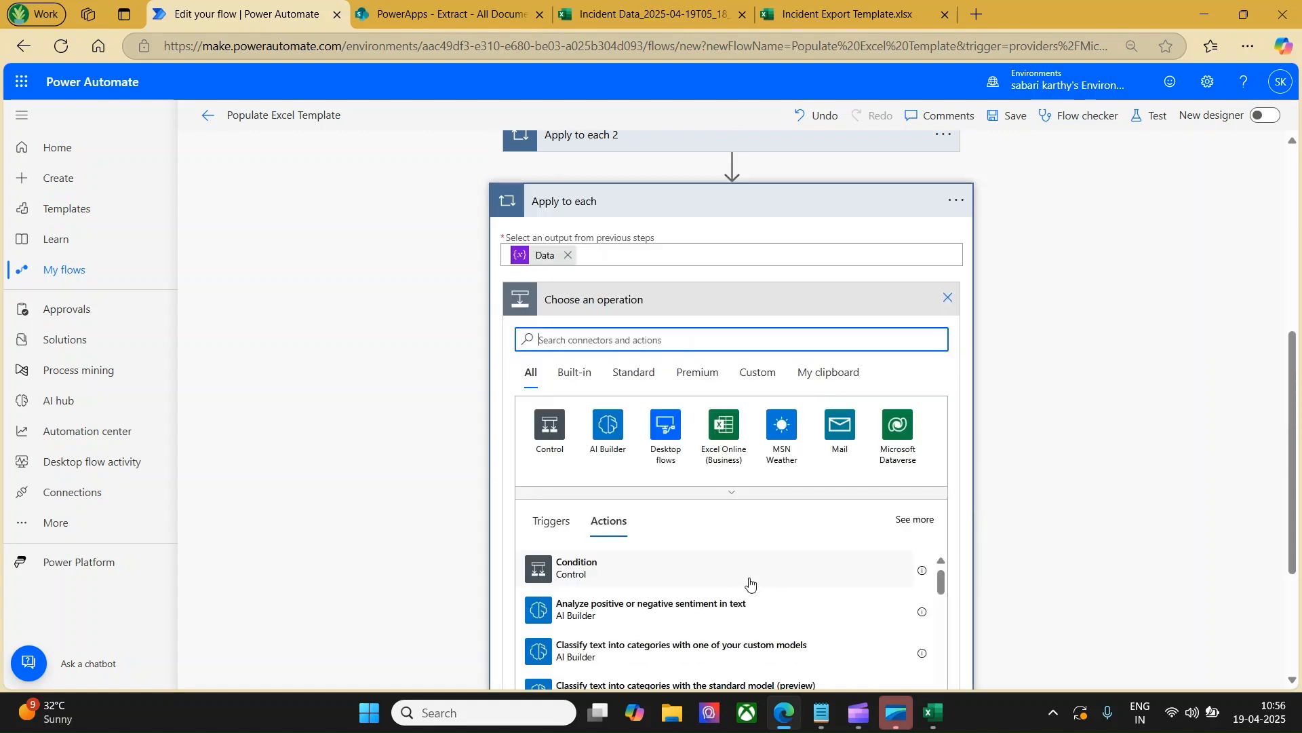
left_click(726, 437)
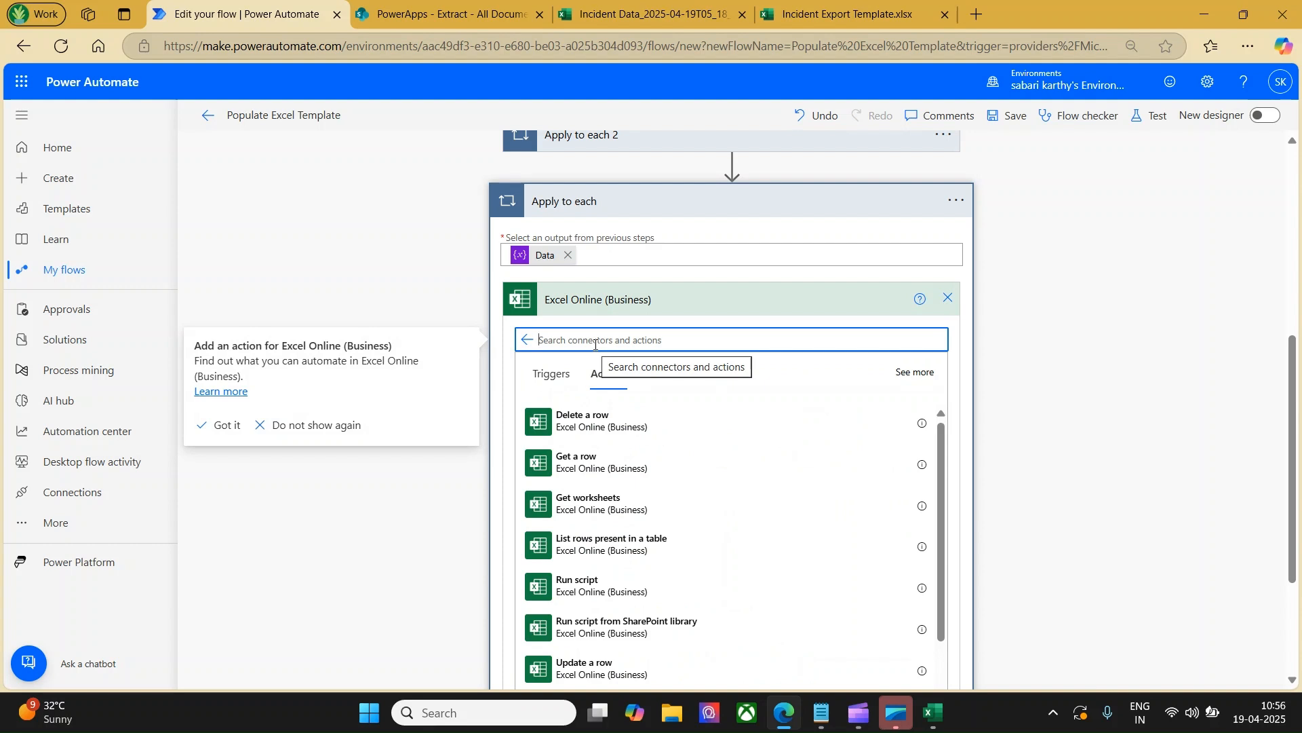
type("add a row")
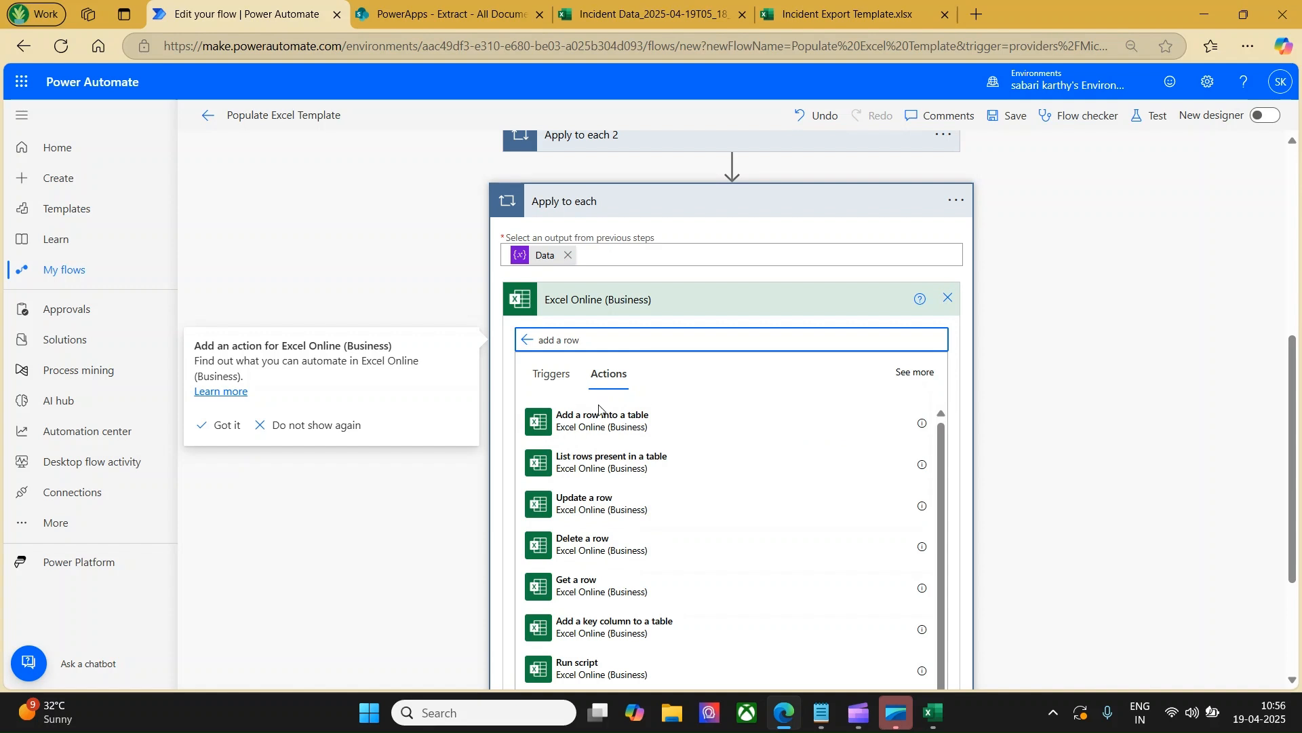
left_click(599, 415)
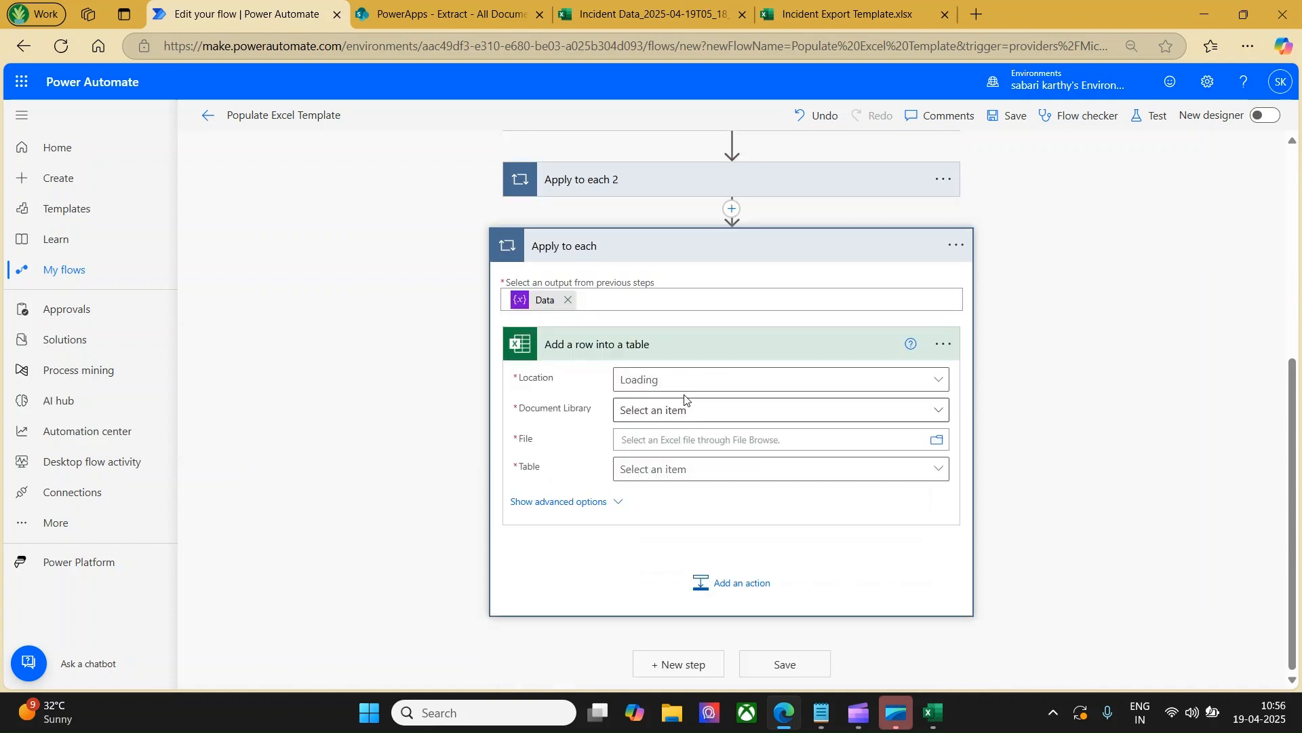
Set the Add a row action's location to SharePoint Site - PowerApps and its document library to Documents.
left_click(707, 380)
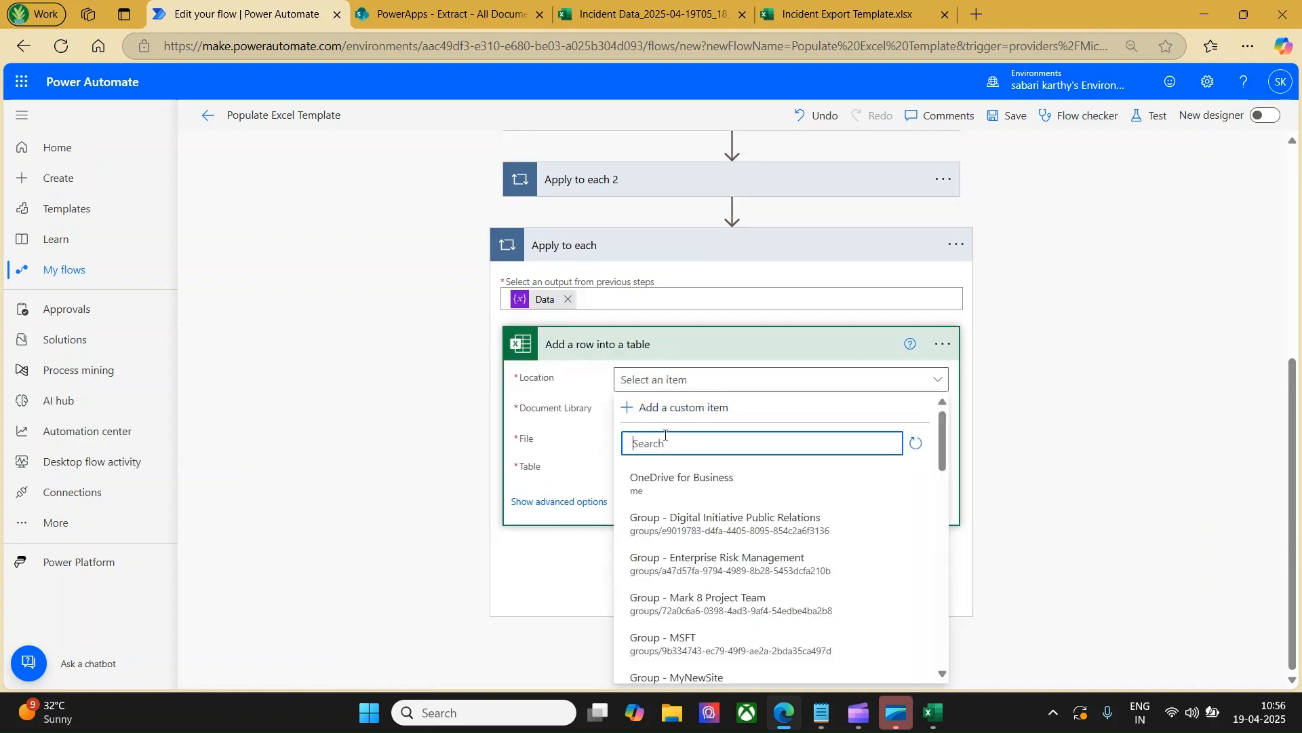
type("Power")
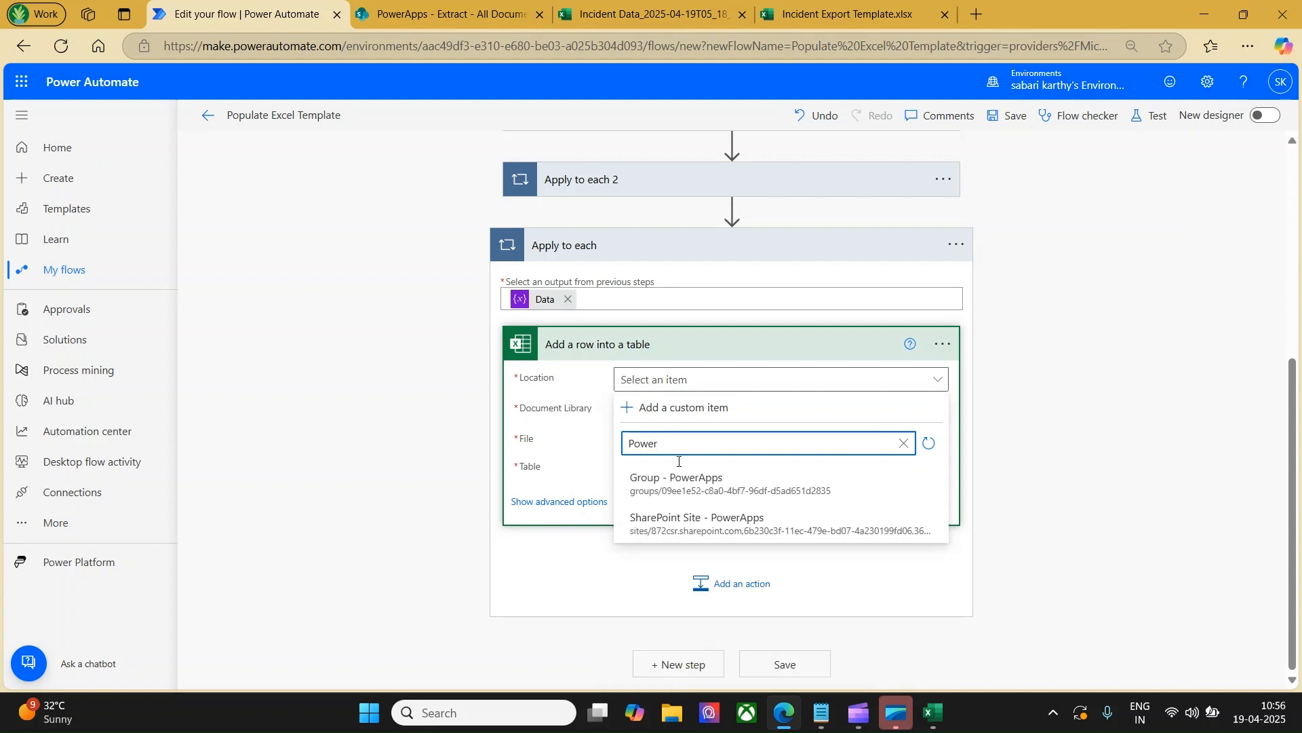
left_click(702, 524)
left_click(667, 410)
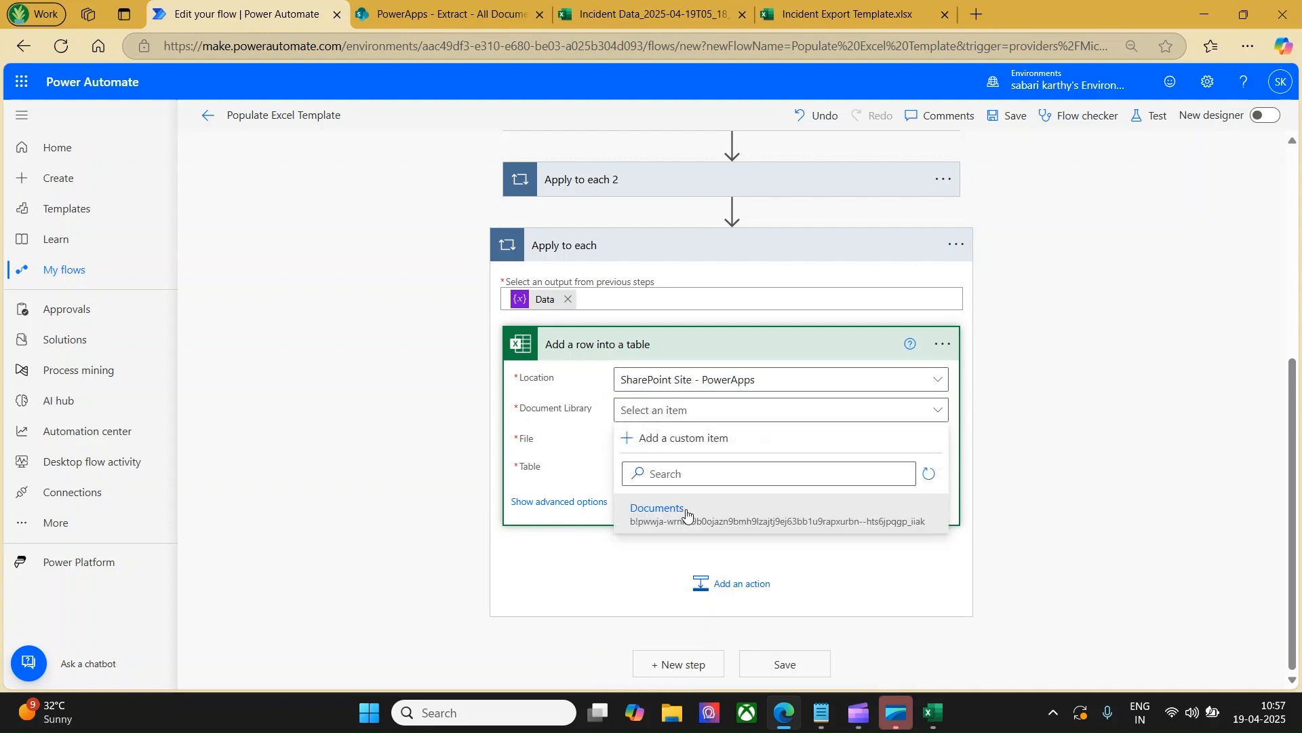
left_click(687, 513)
Set the File field of Add a row into a table to the Path output of Create file.
left_click(729, 437)
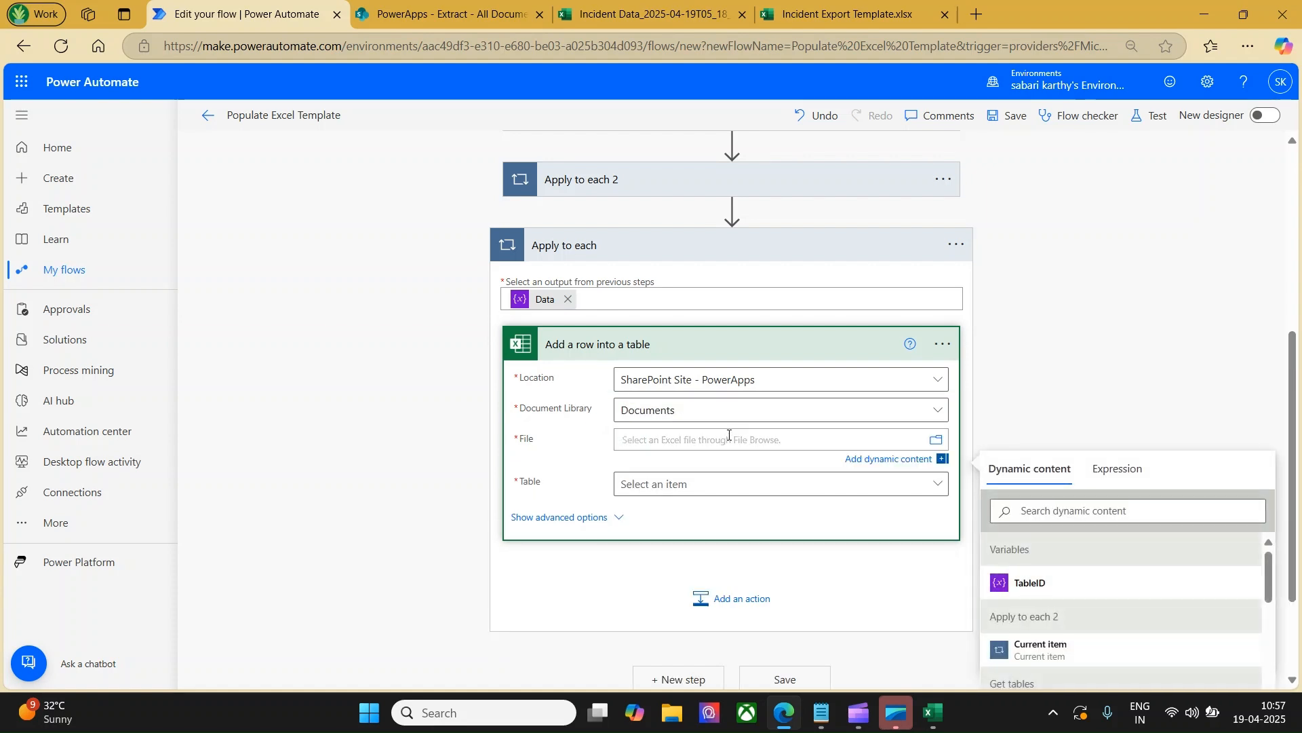
scroll(1120, 575, "down", 3)
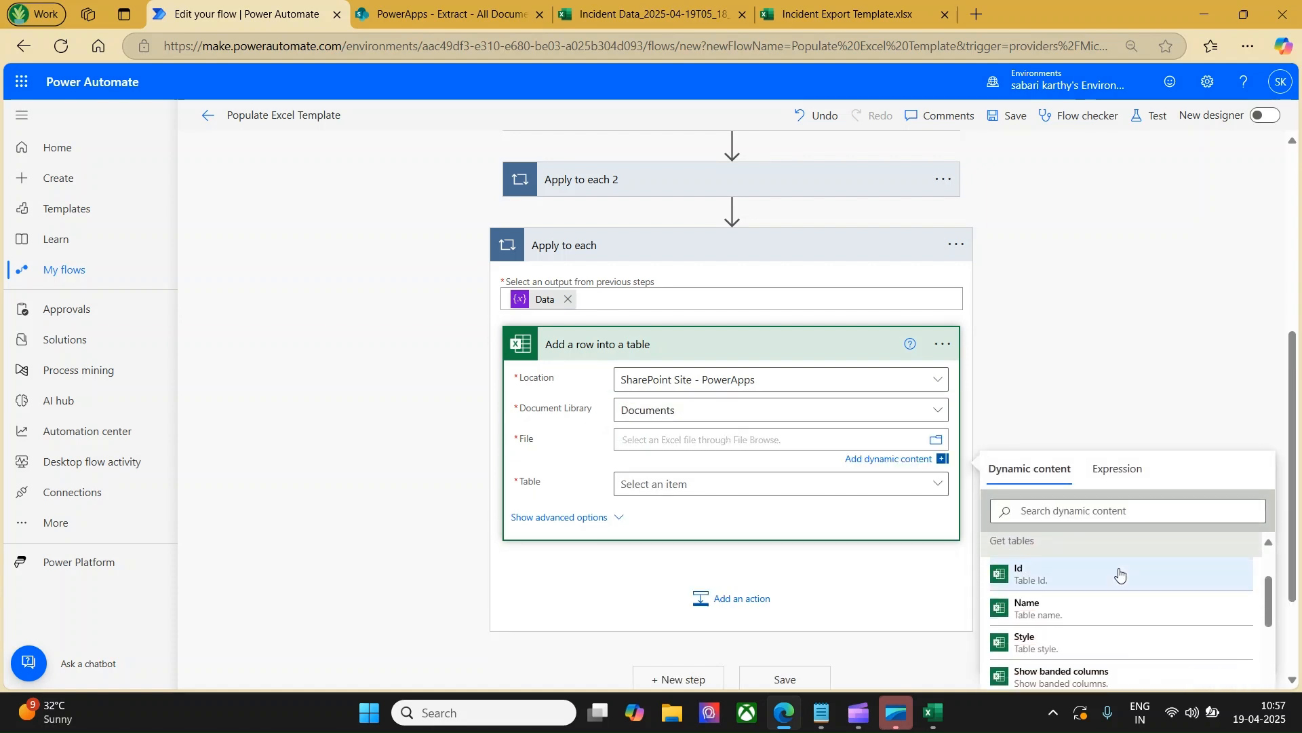
scroll(1120, 575, "down", 5)
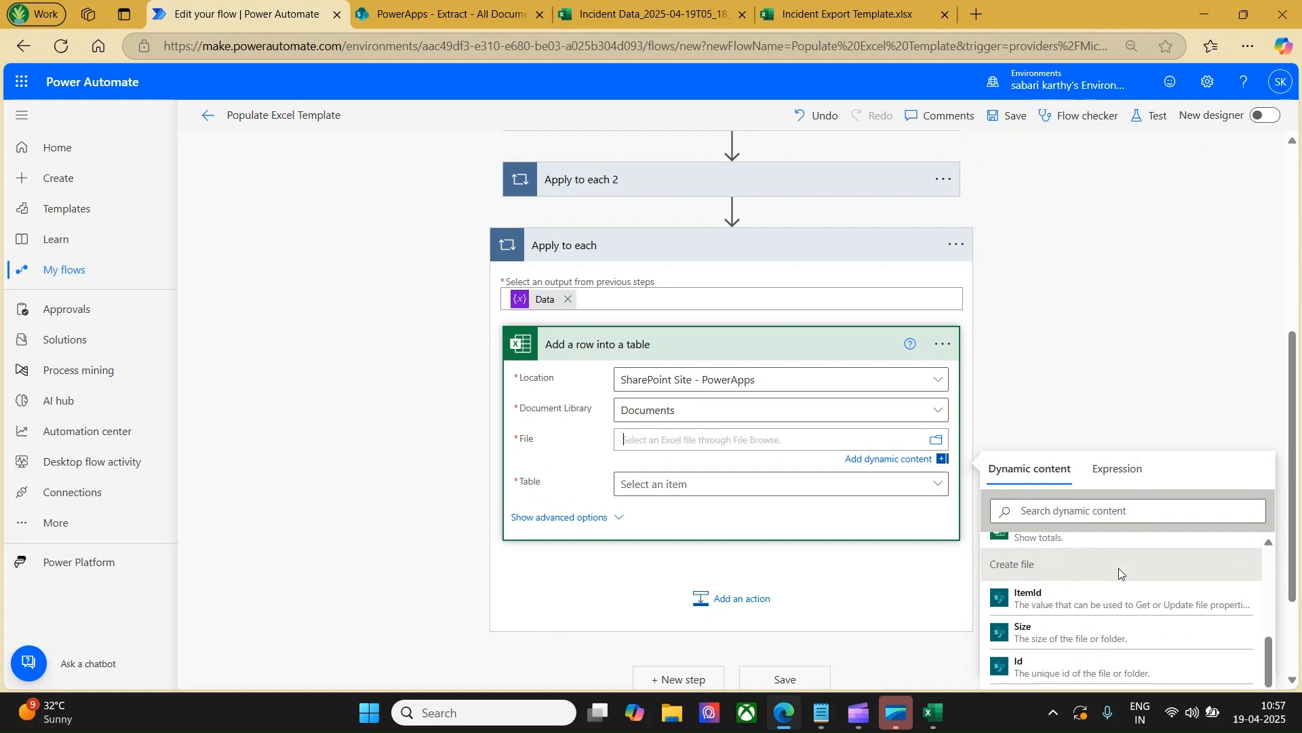
scroll(1120, 573, "down", 3)
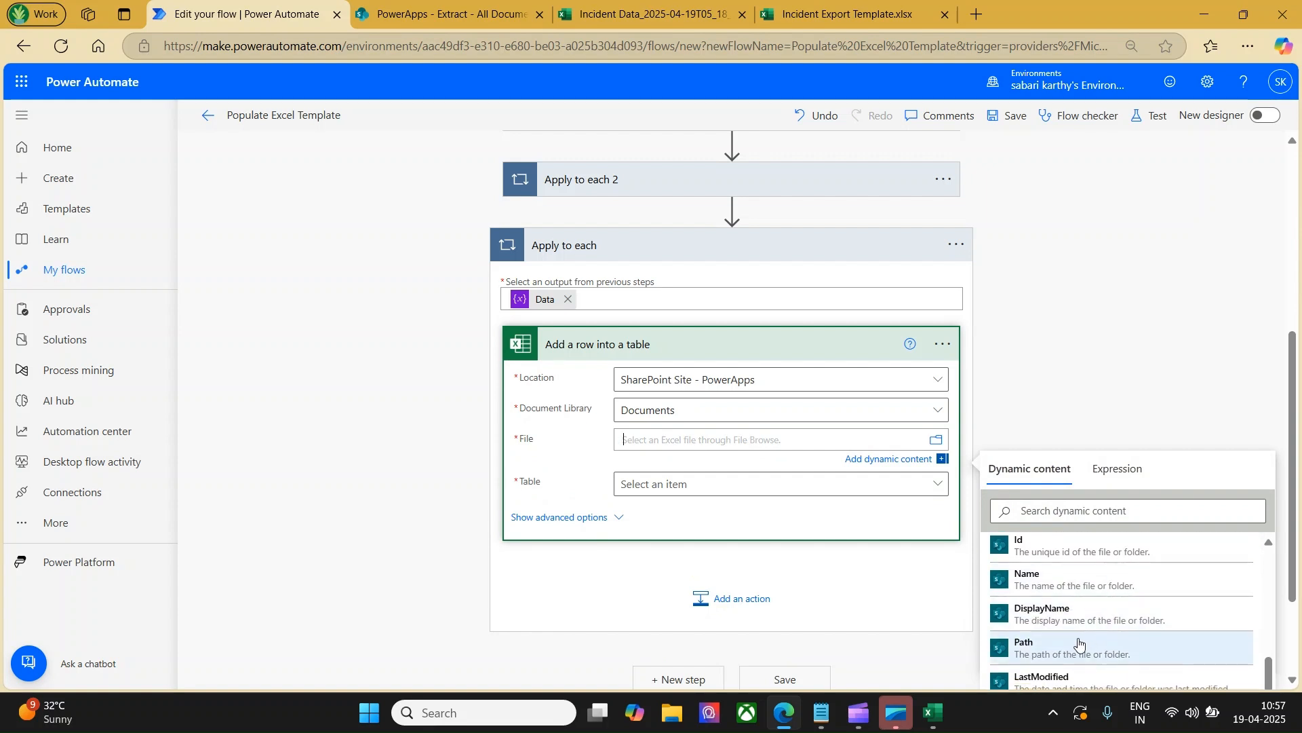
left_click(1079, 643)
Set the Table field of Add a row into a table to a custom item holding the TableID variable.
left_click(635, 482)
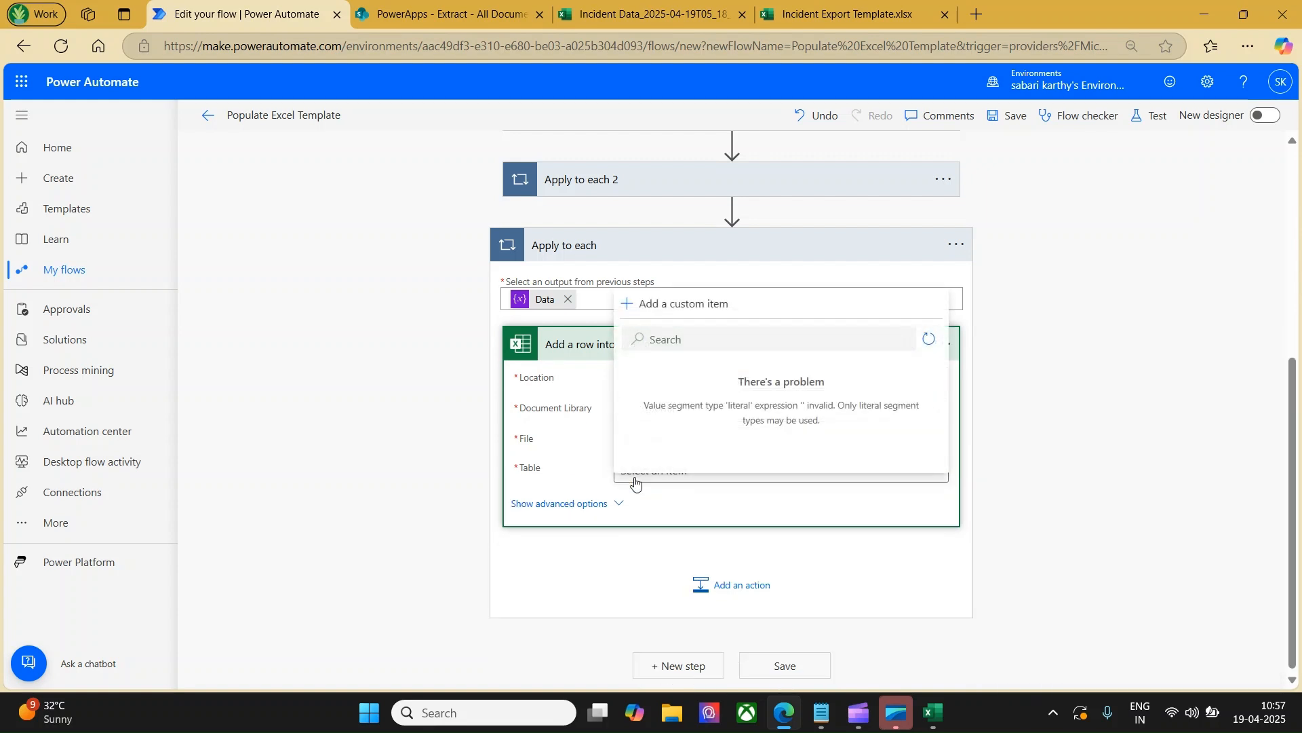
left_click(683, 310)
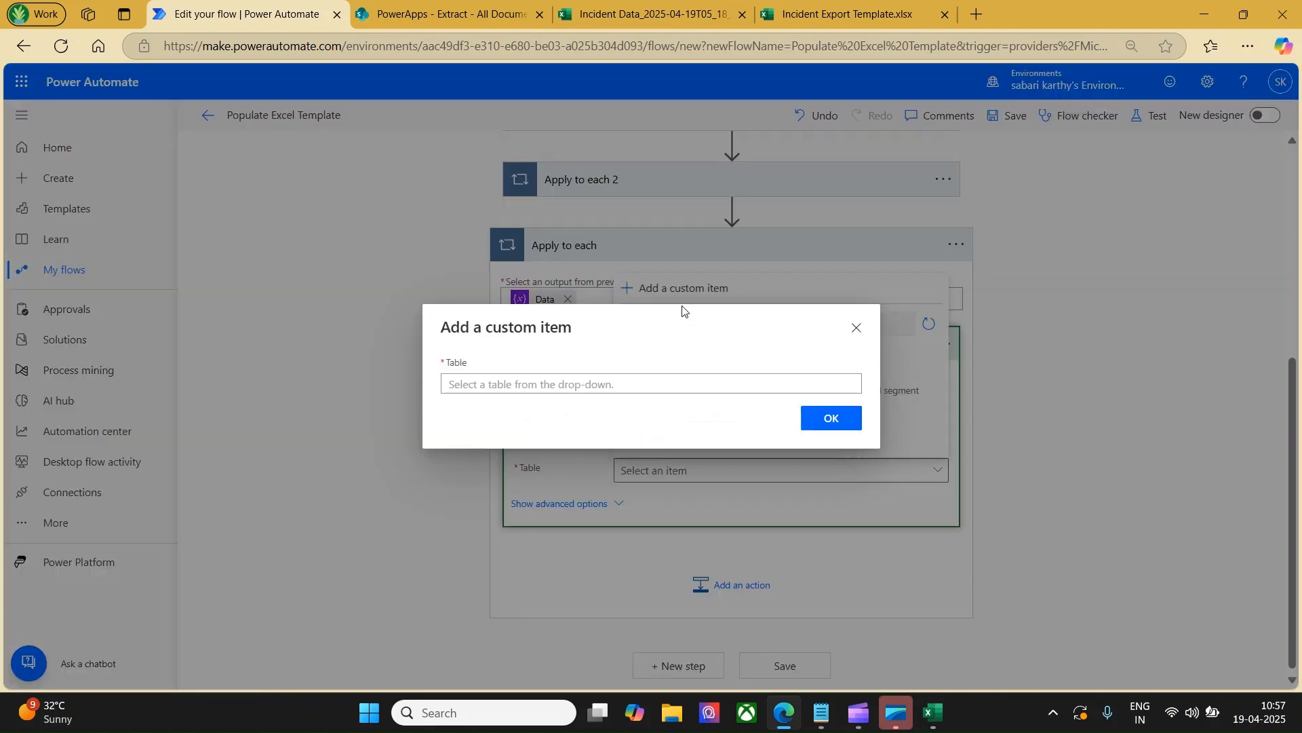
left_click(487, 385)
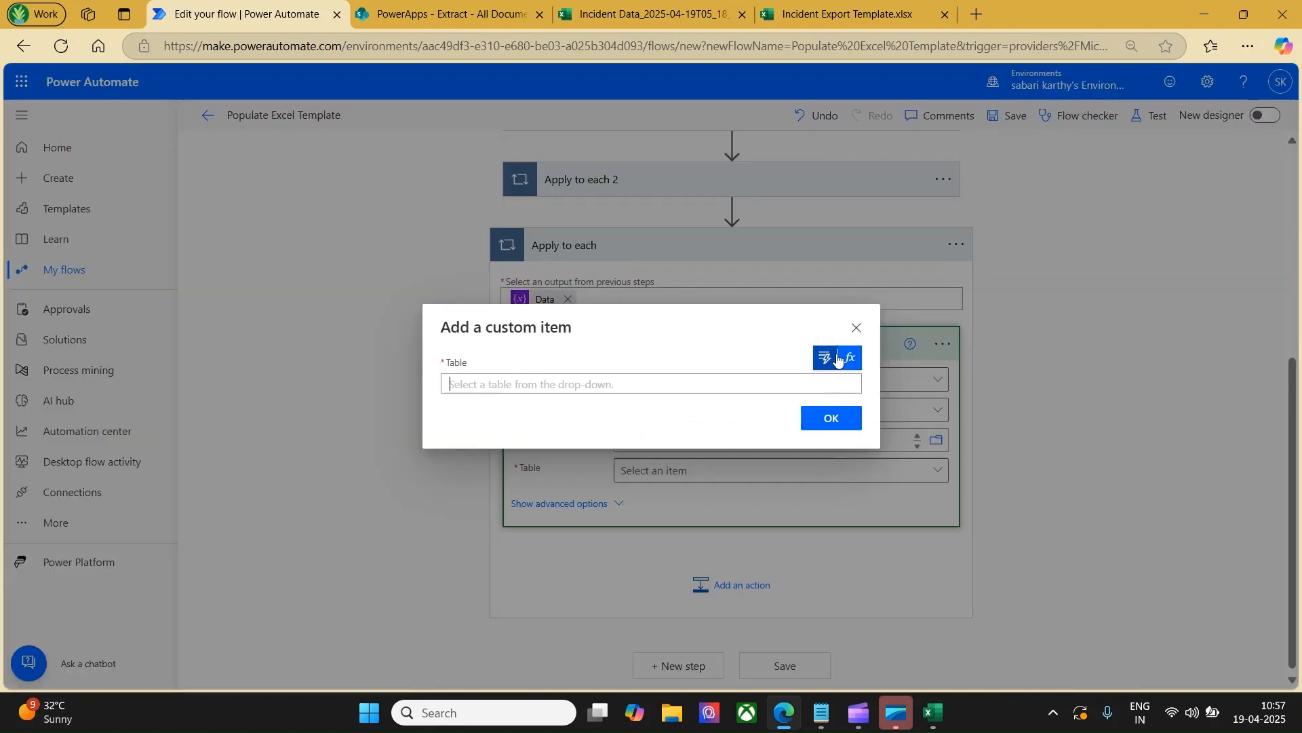
left_click(837, 359)
scroll(743, 380, "down", 3)
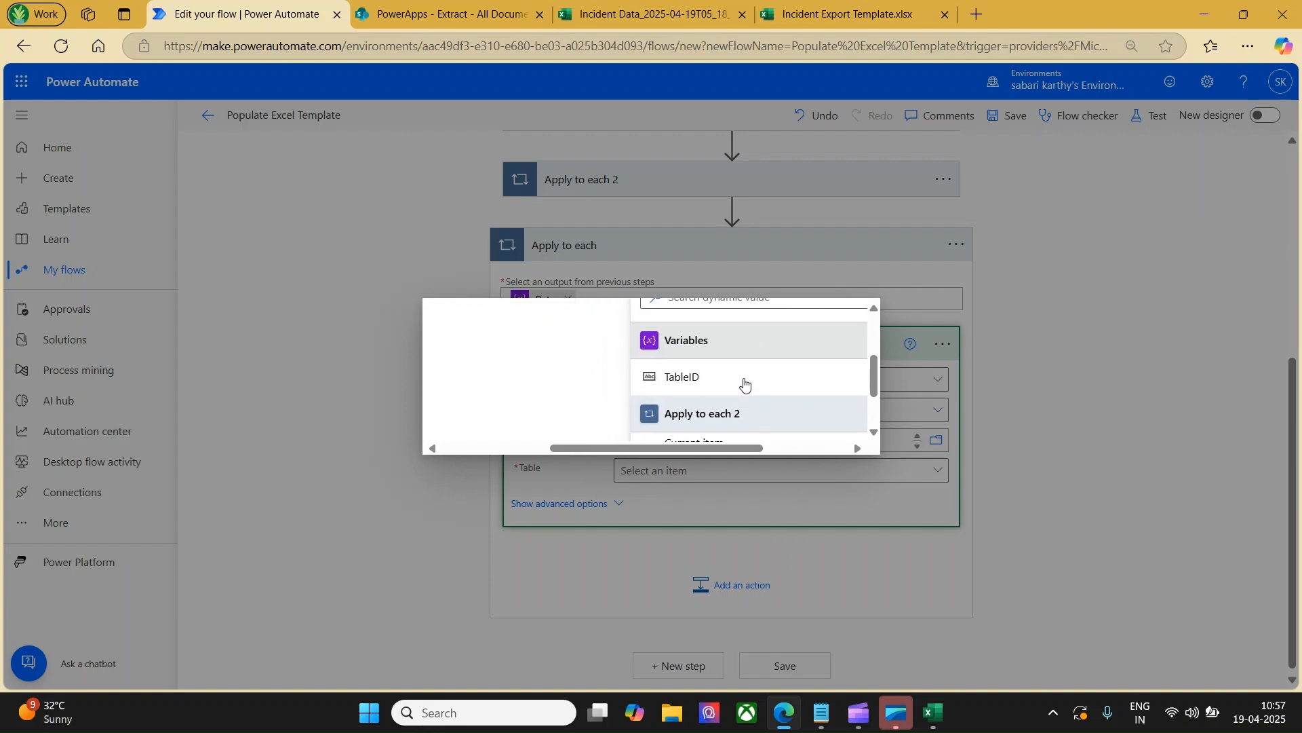
left_click(705, 375)
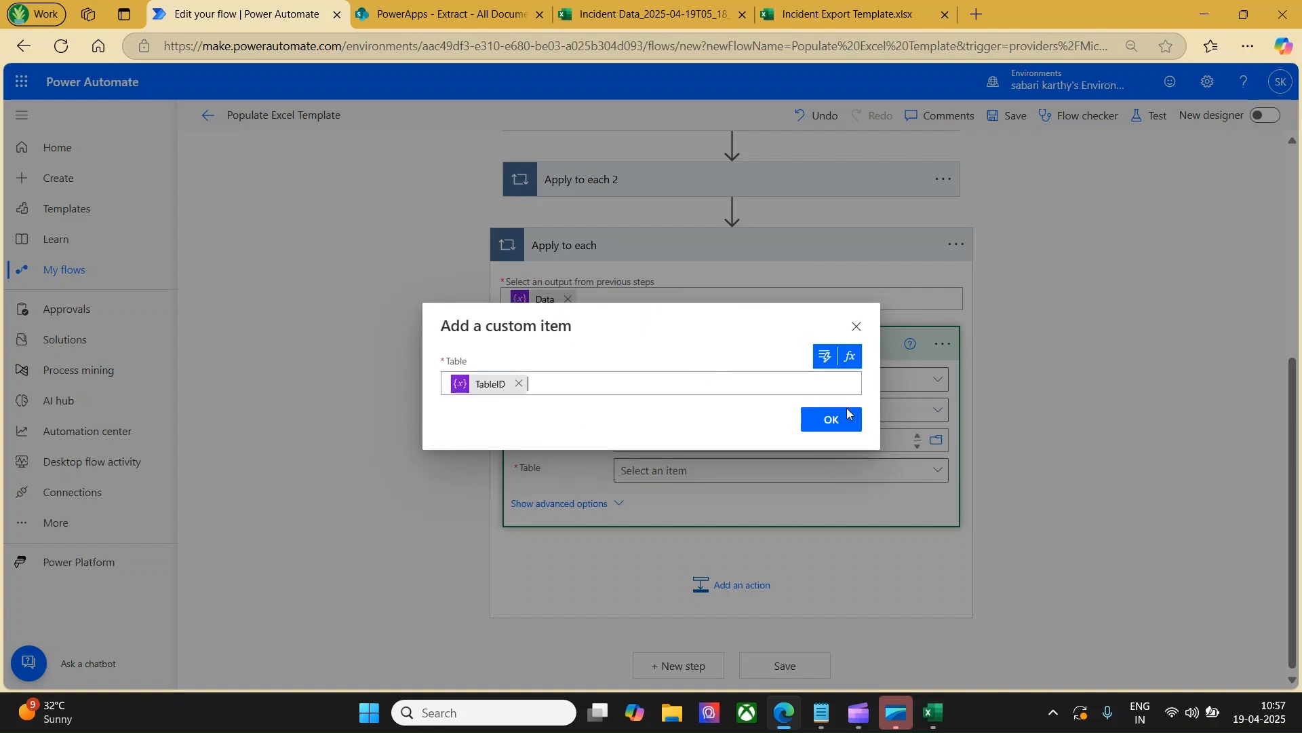
left_click(835, 416)
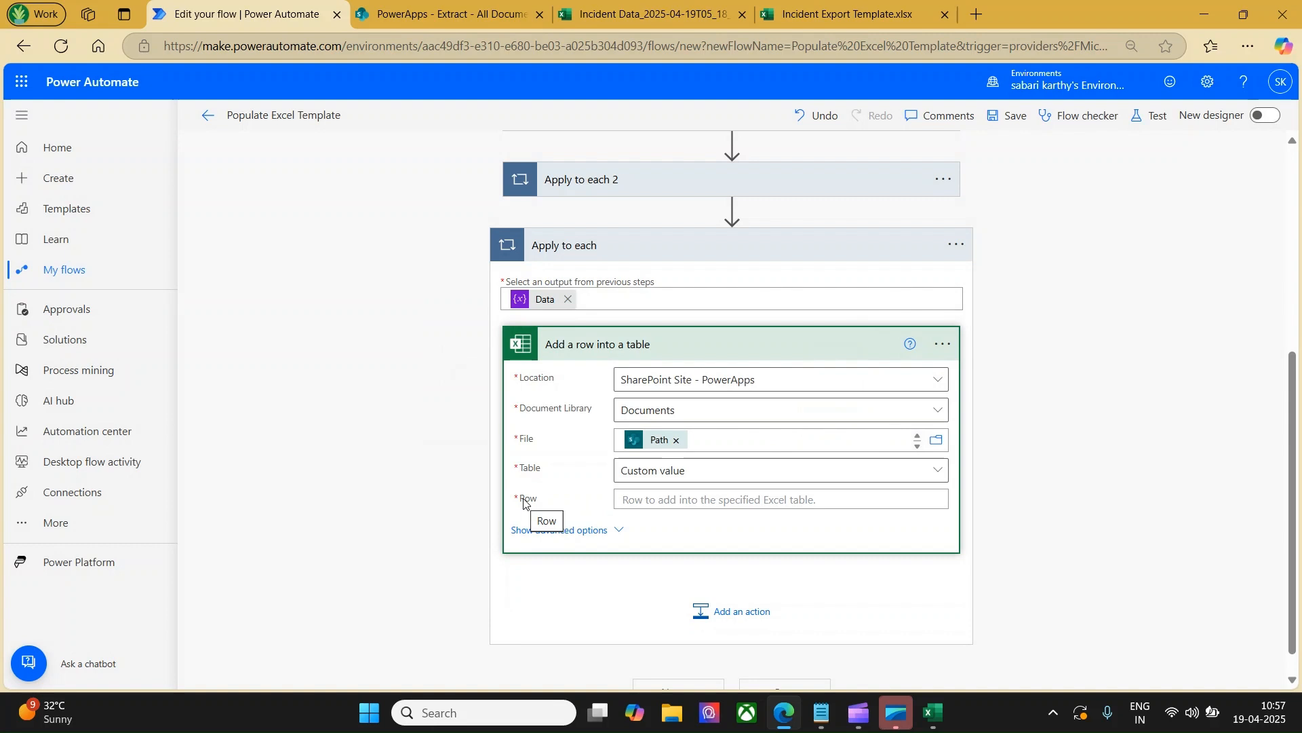
Set the Row field of Add a row into a table to the expression item().
left_click(644, 505)
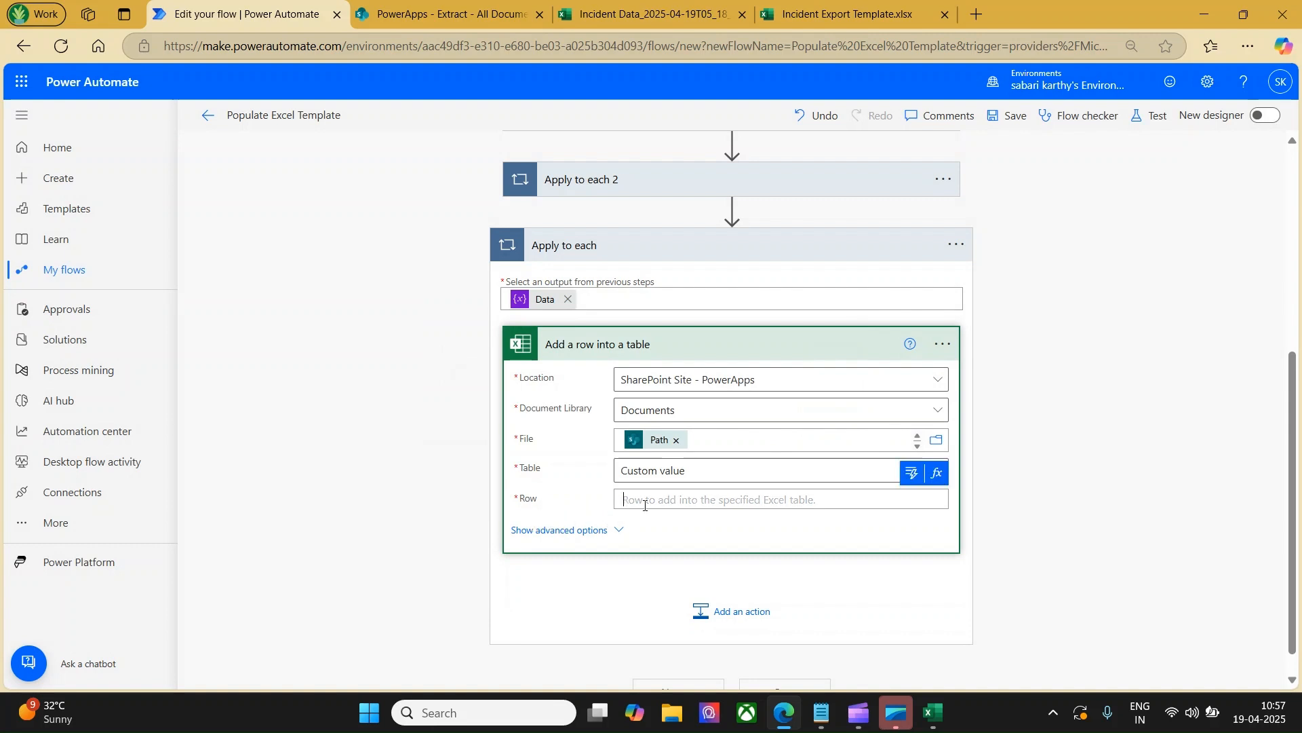
left_click(936, 473)
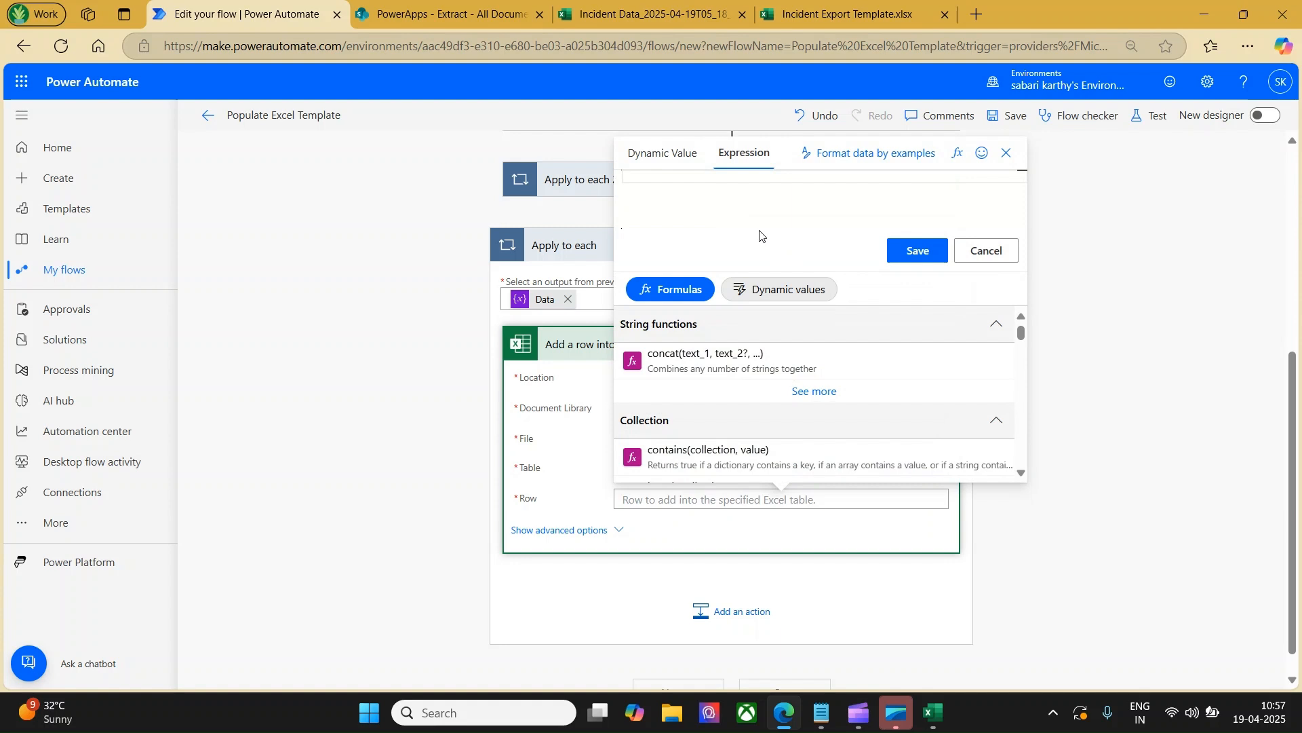
type("item")
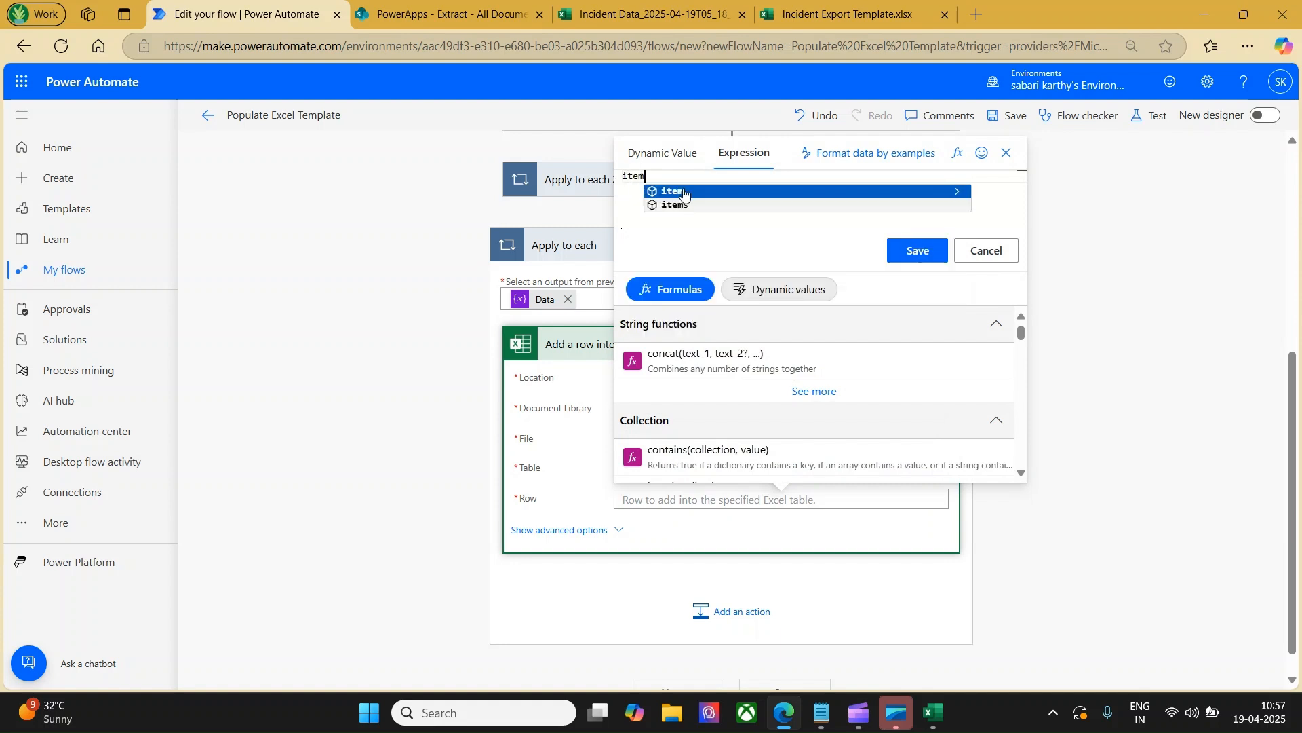
left_click(684, 192)
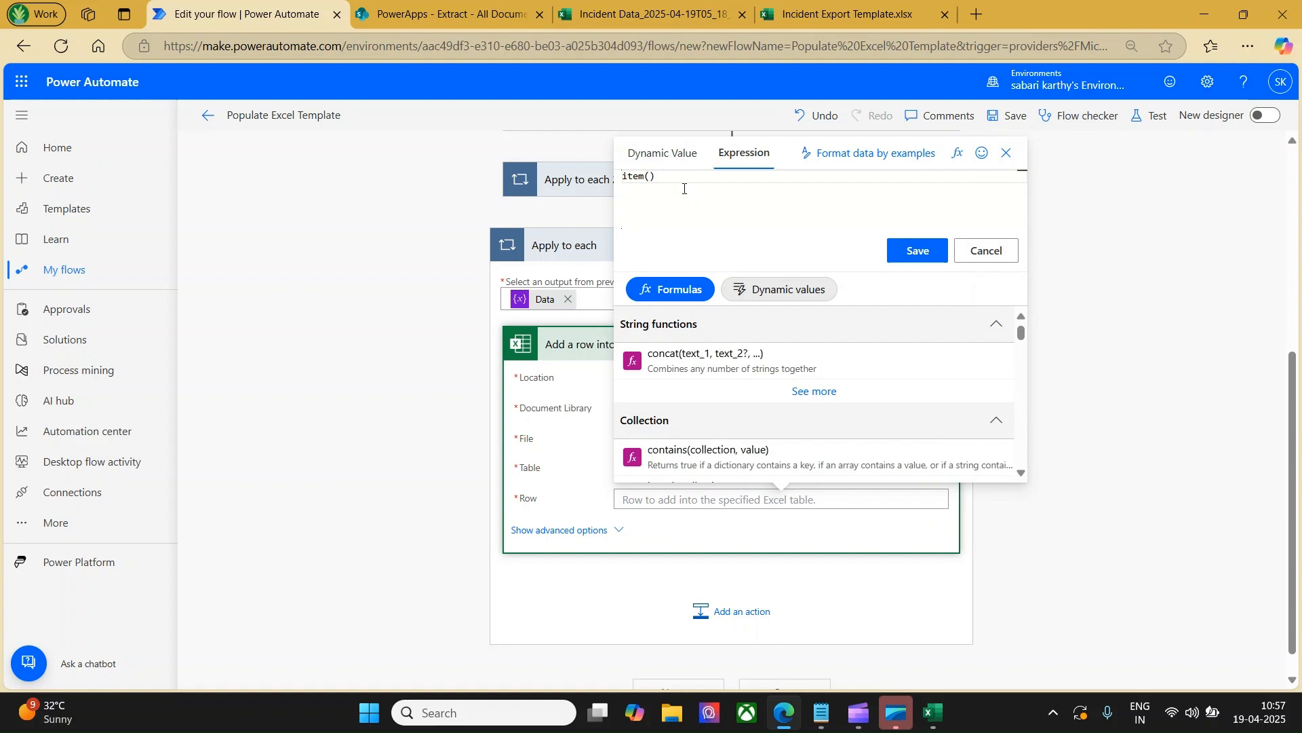
left_click(912, 251)
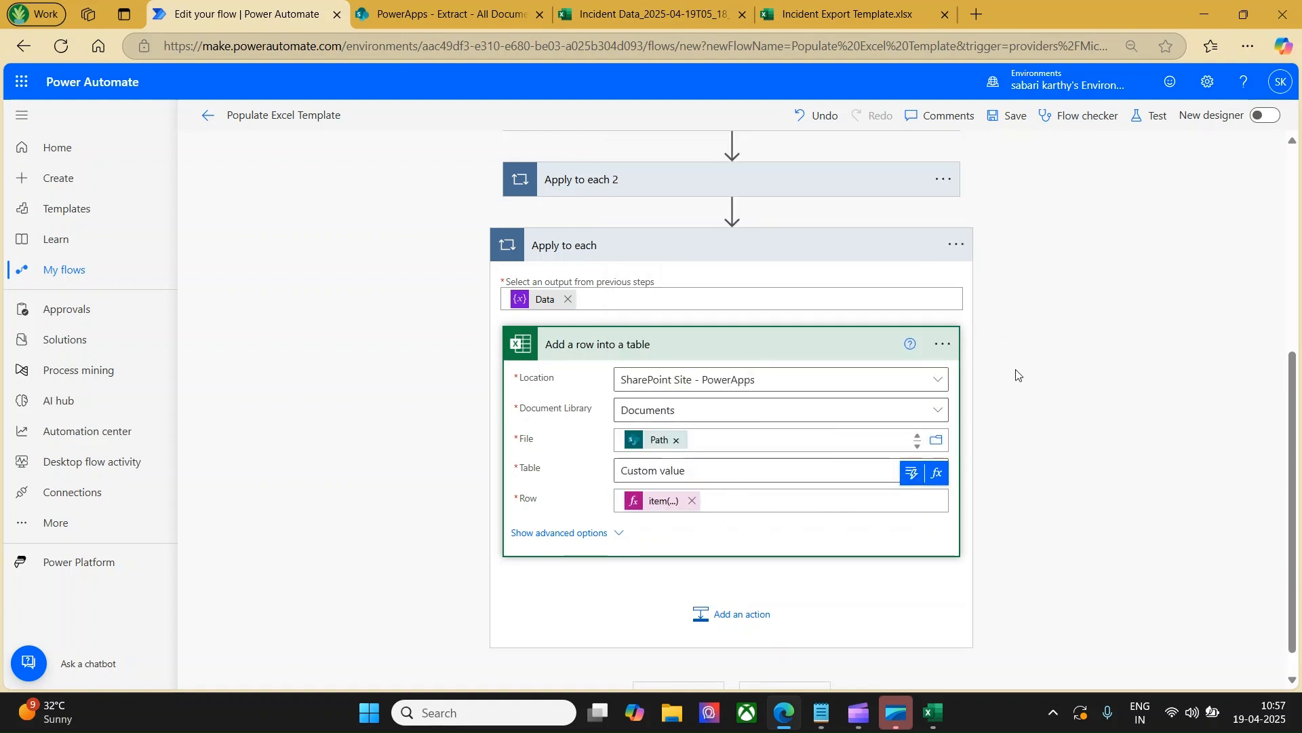
Review the SampleData array's incident records and the Add a row into a table settings in the Apply to each loop.
scroll(1016, 374, "up", 3)
scroll(1016, 374, "down", 2)
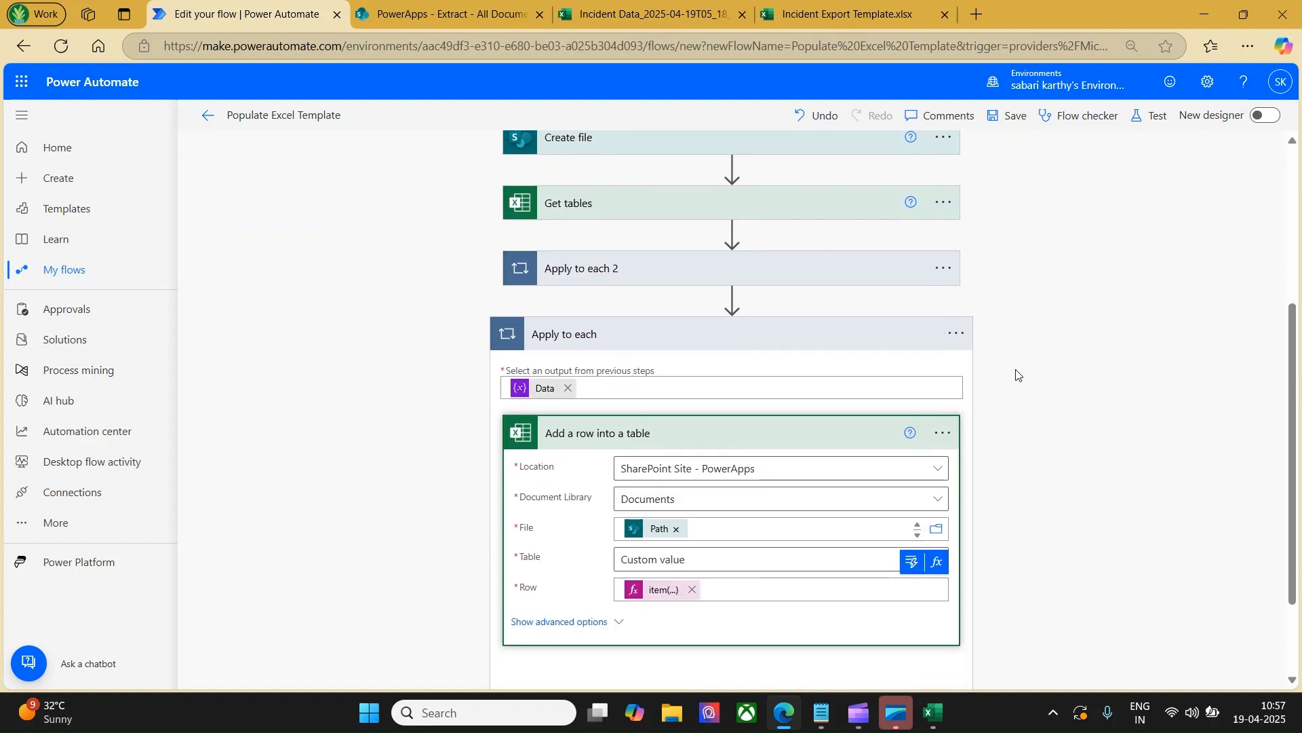
scroll(1016, 375, "up", 5)
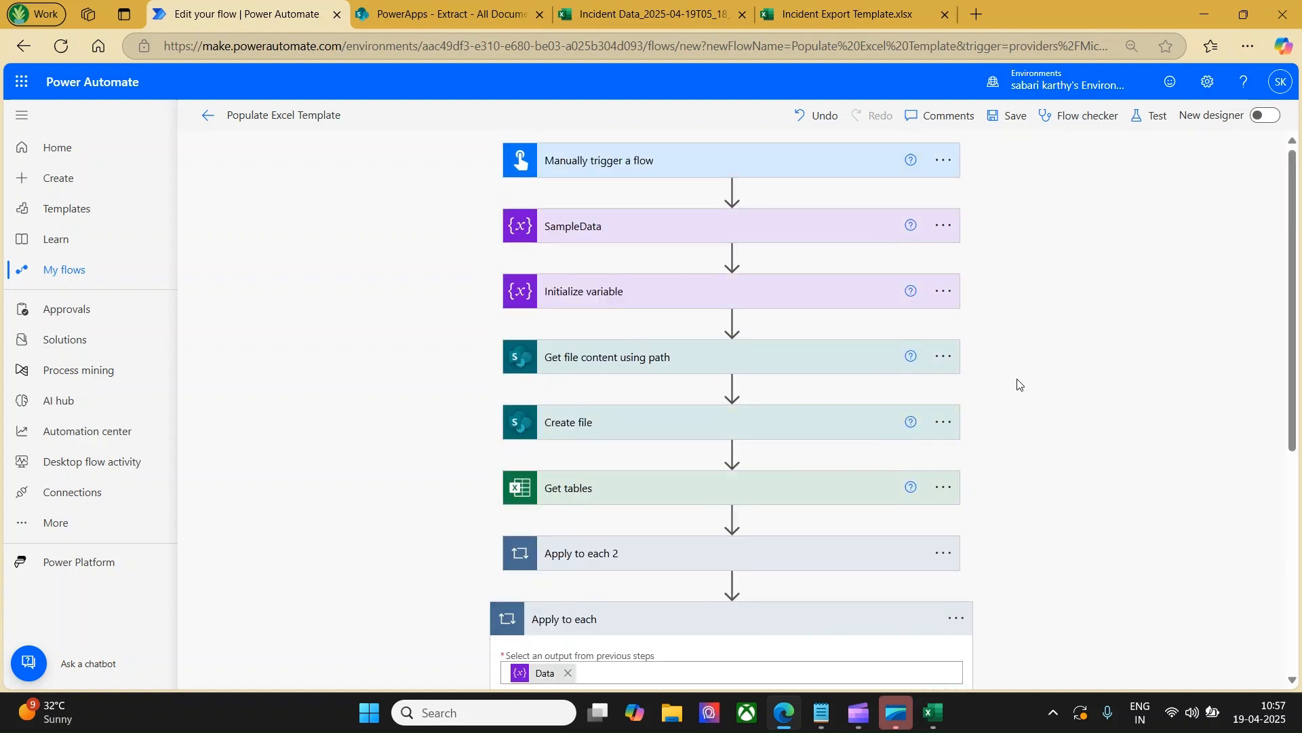
left_click(779, 225)
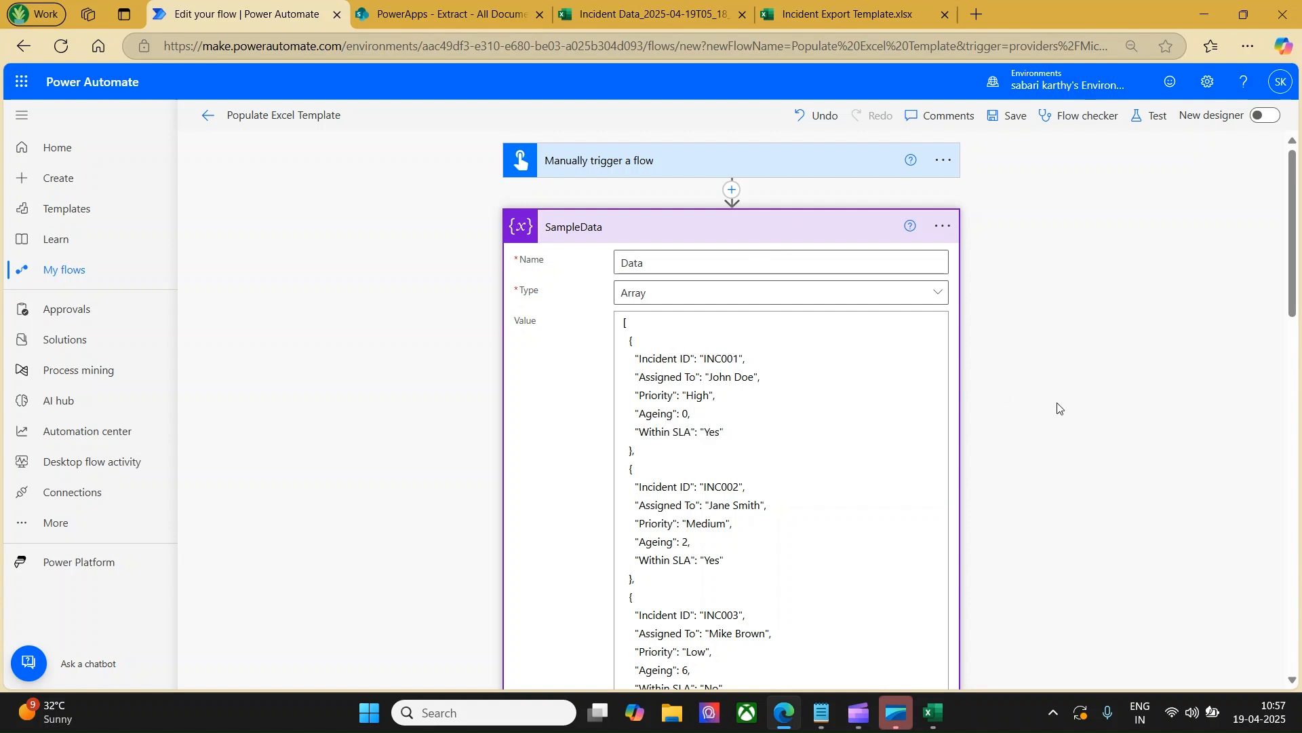
scroll(1057, 407, "down", 10)
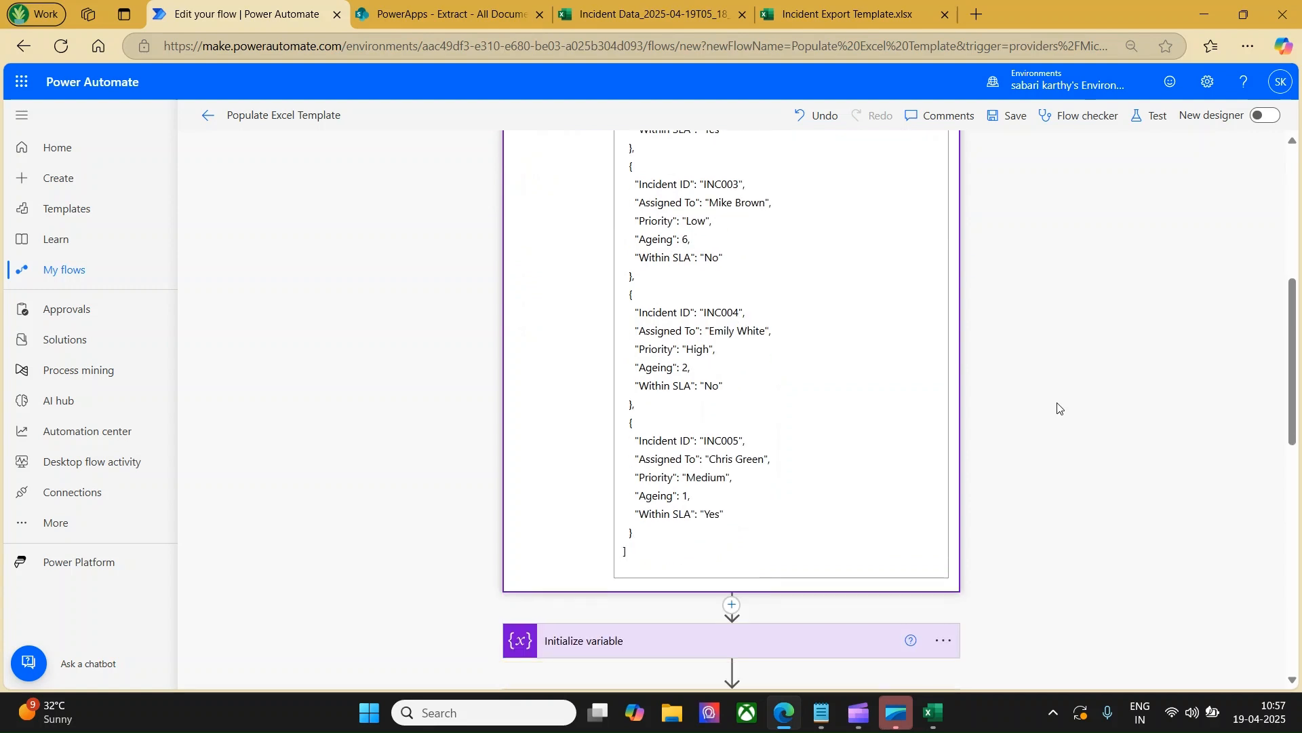
scroll(1058, 407, "down", 3)
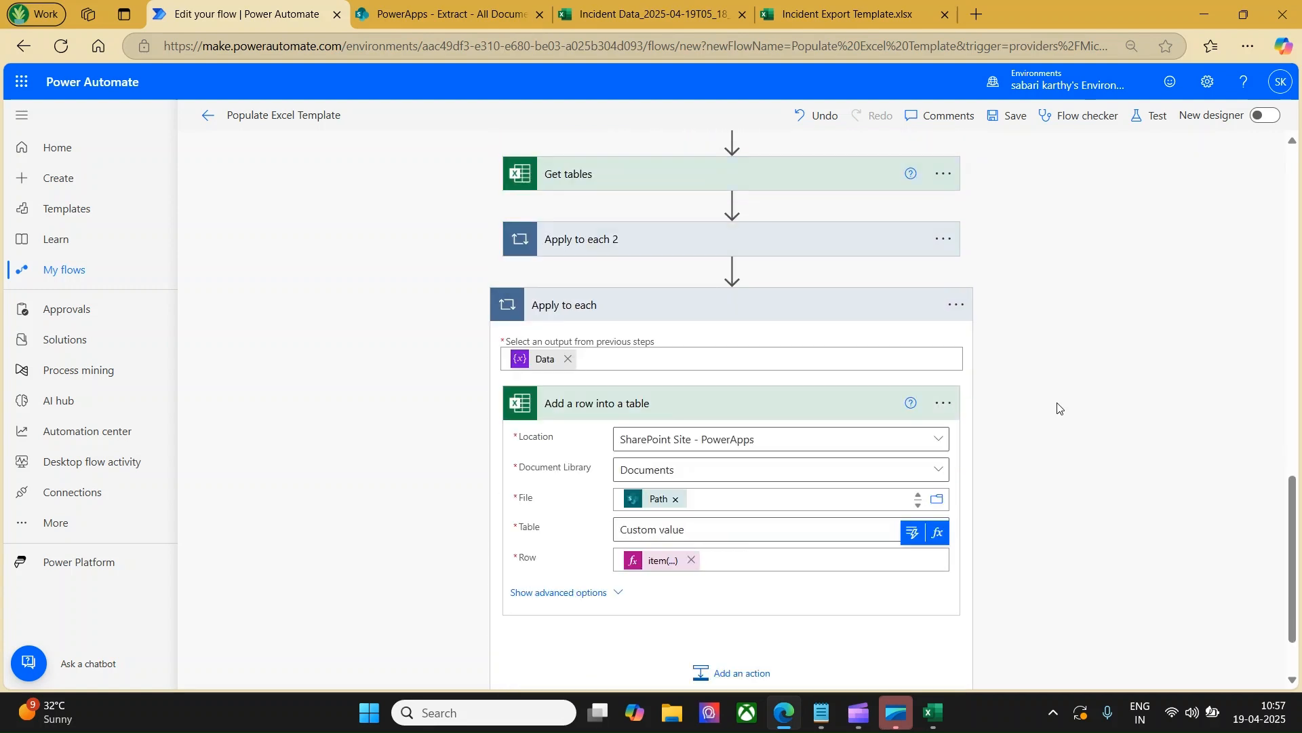
scroll(1057, 407, "down", 2)
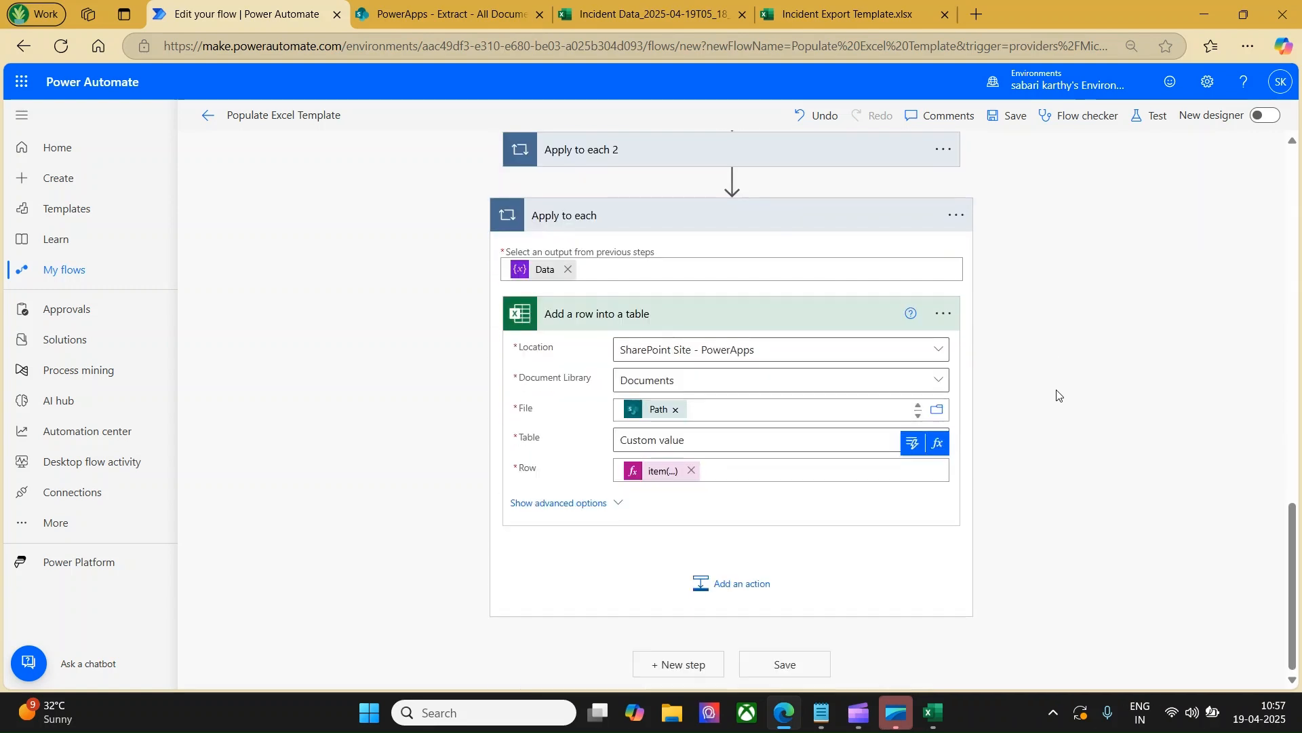
Save the Populate Excel Template flow and run it as a manual test.
left_click(1010, 117)
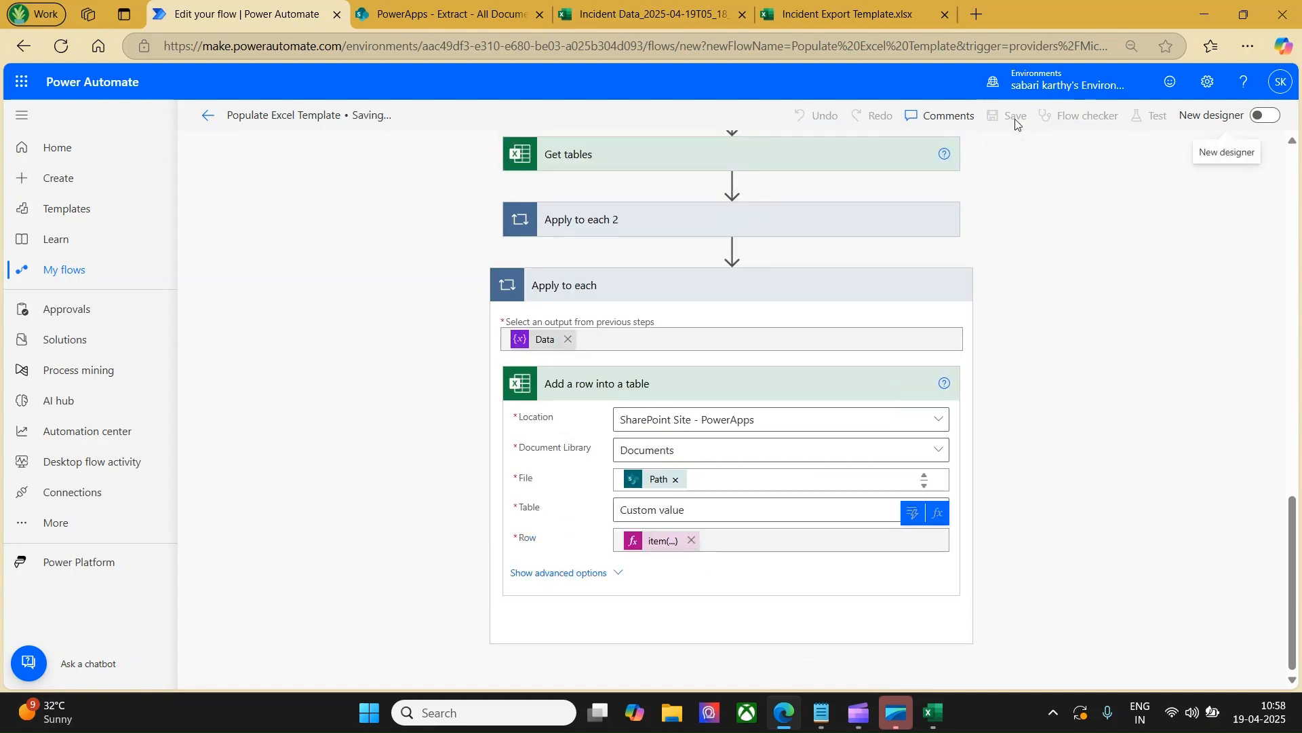
left_click(1154, 117)
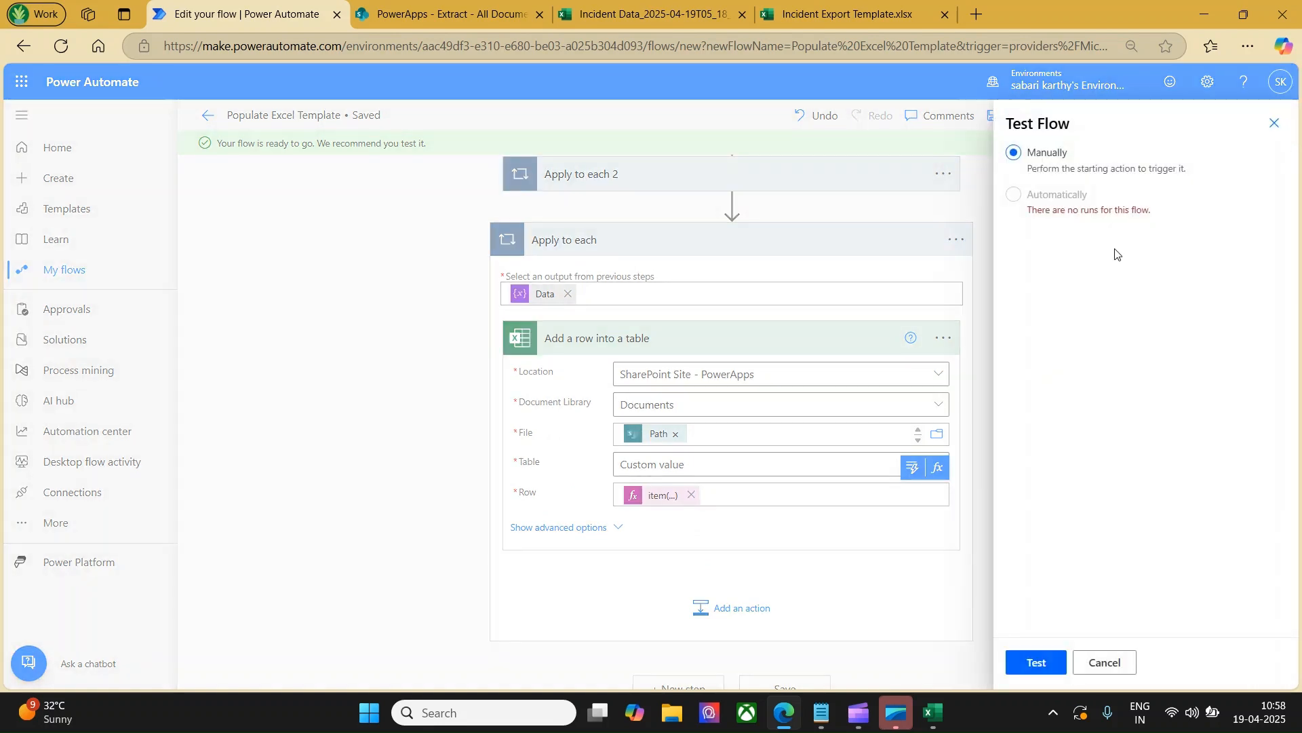
left_click(1036, 668)
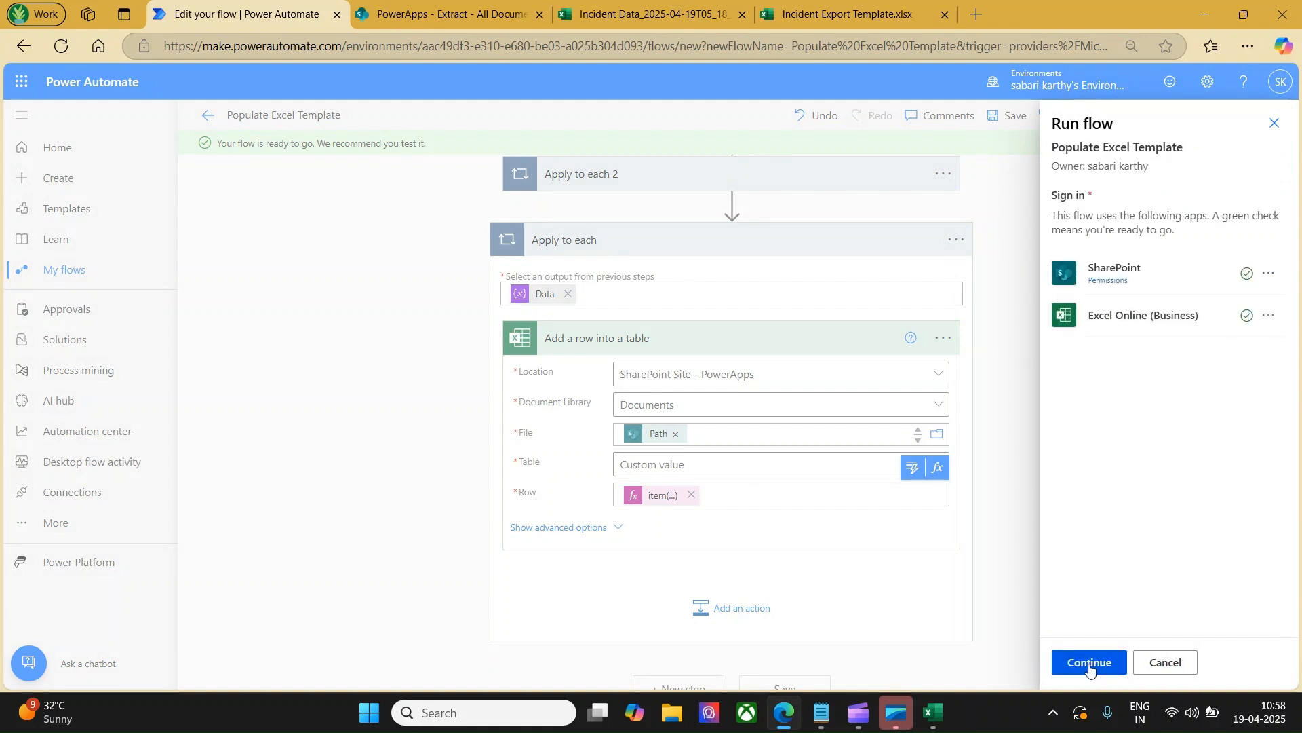
left_click(1090, 663)
left_click(1090, 663)
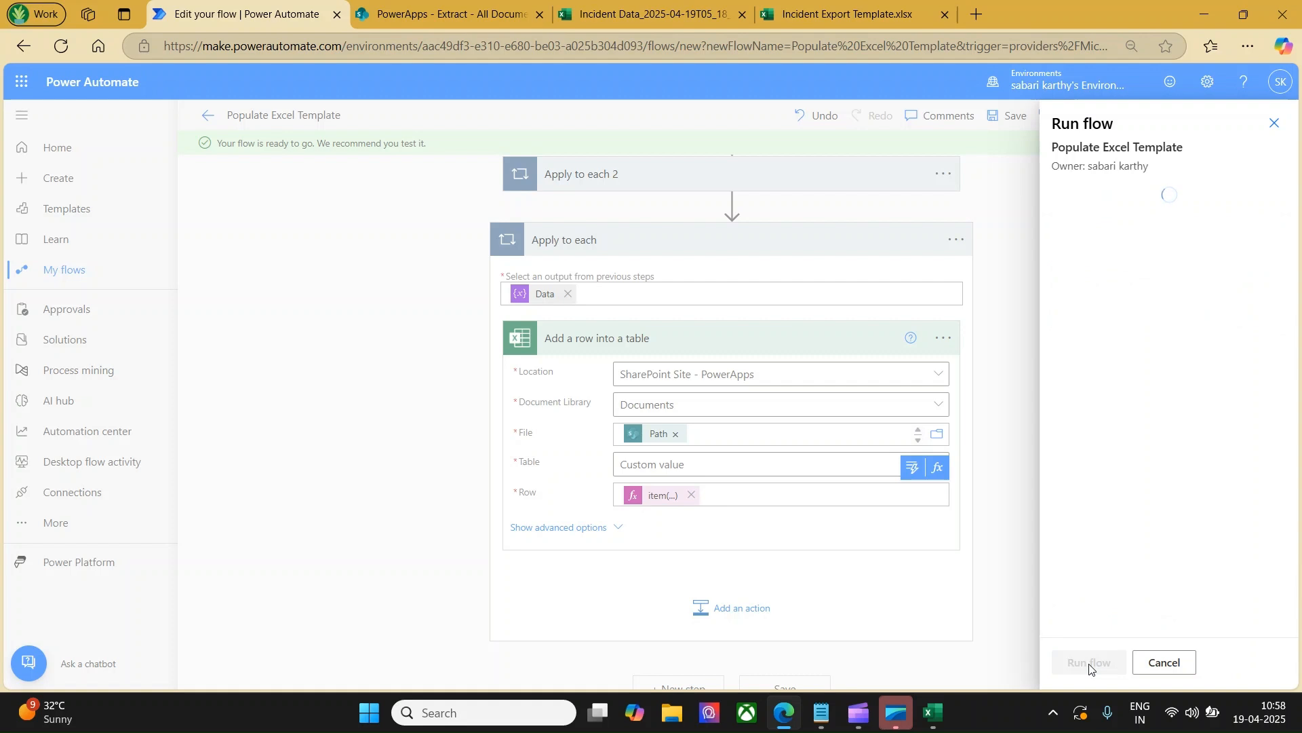
left_click(1083, 663)
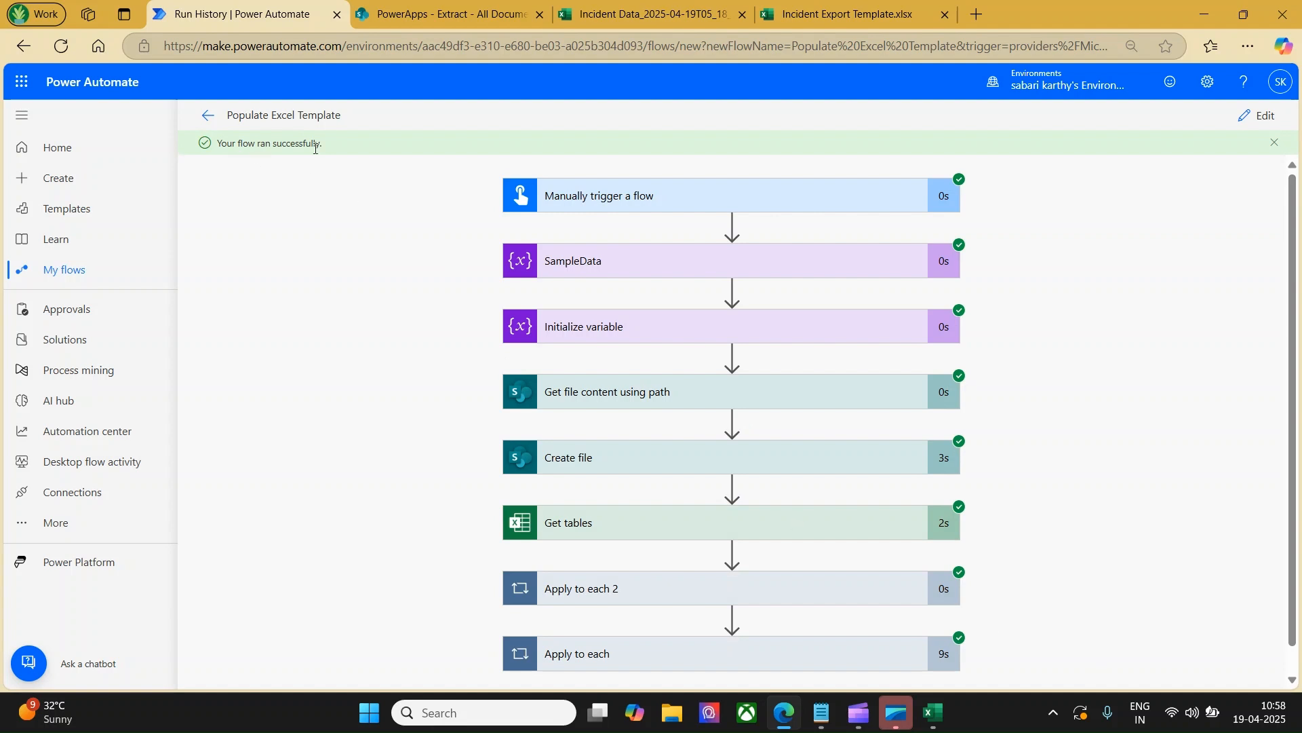
Refresh the SharePoint Extract folder and open the newly generated workbook Incident Data_2025-04-19T05_27_42.6169441Z.xlsx.
left_click(422, 11)
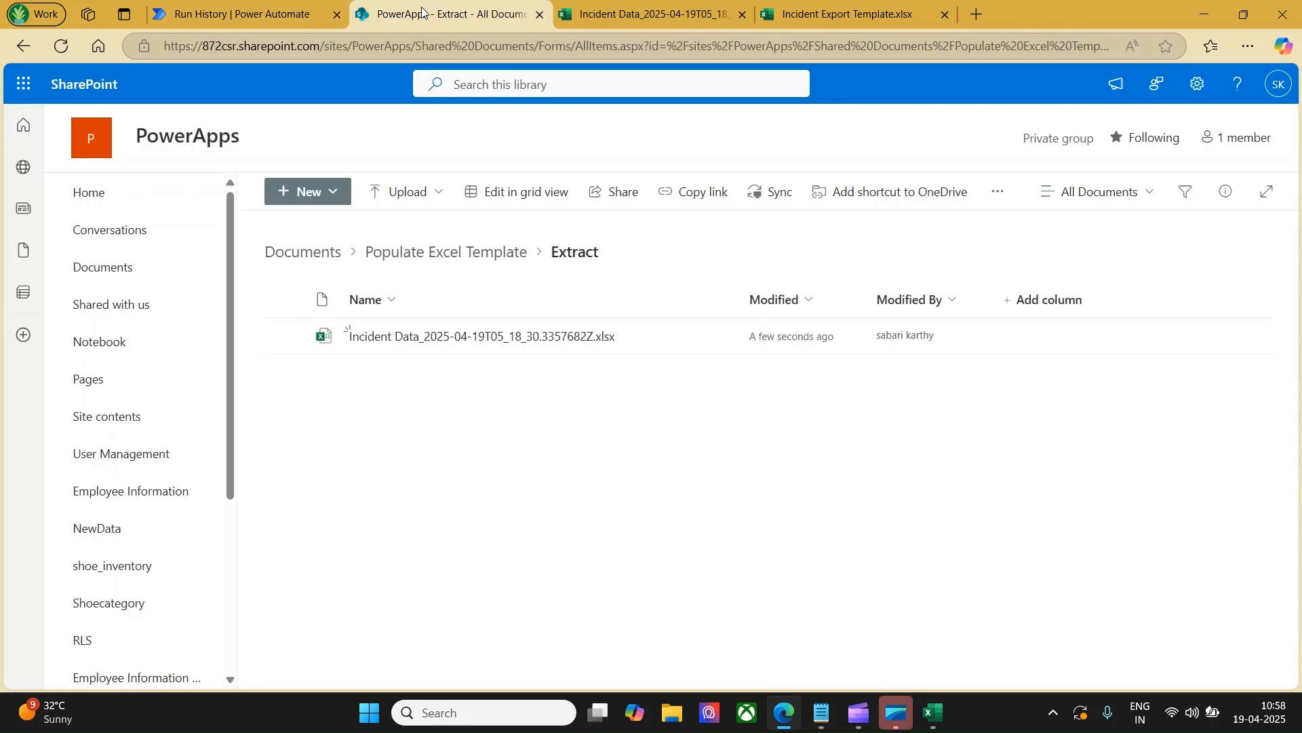
left_click(63, 45)
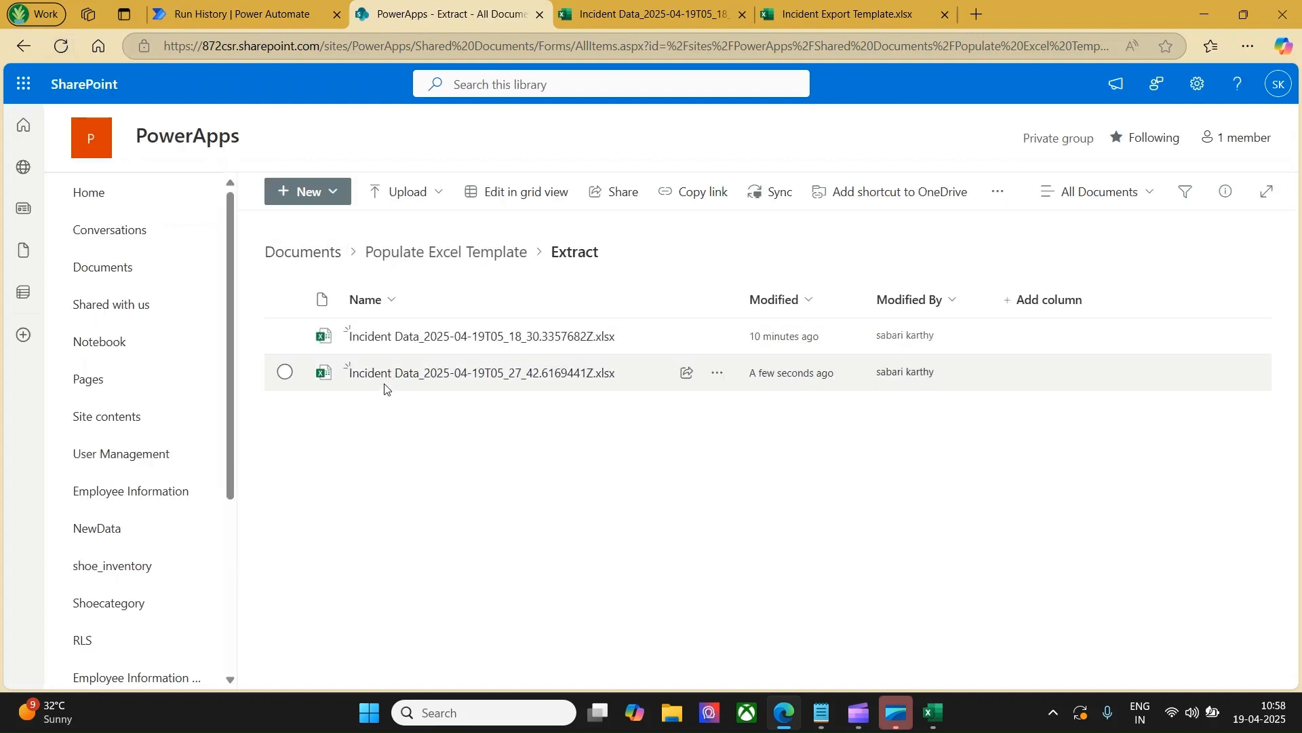
left_click(426, 381)
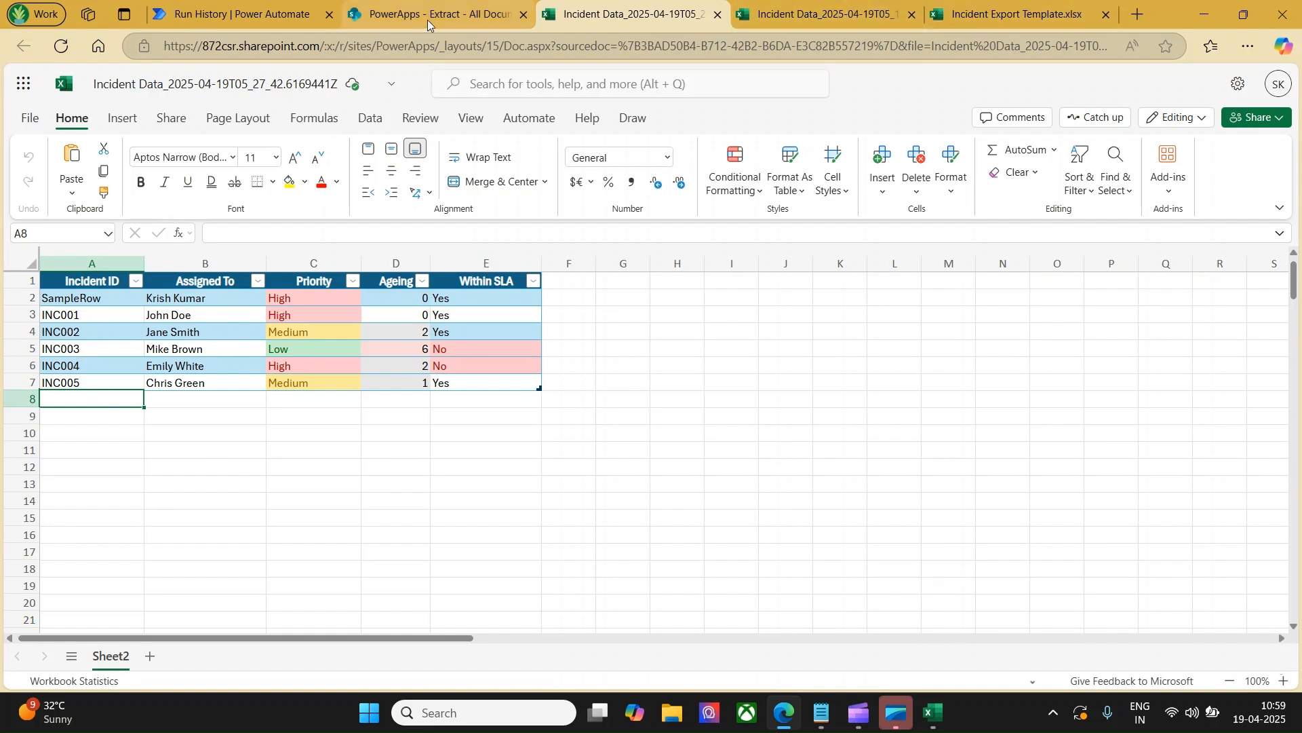
Compare the SampleData action's records in the flow run with the rows in the generated incident workbook.
left_click(271, 15)
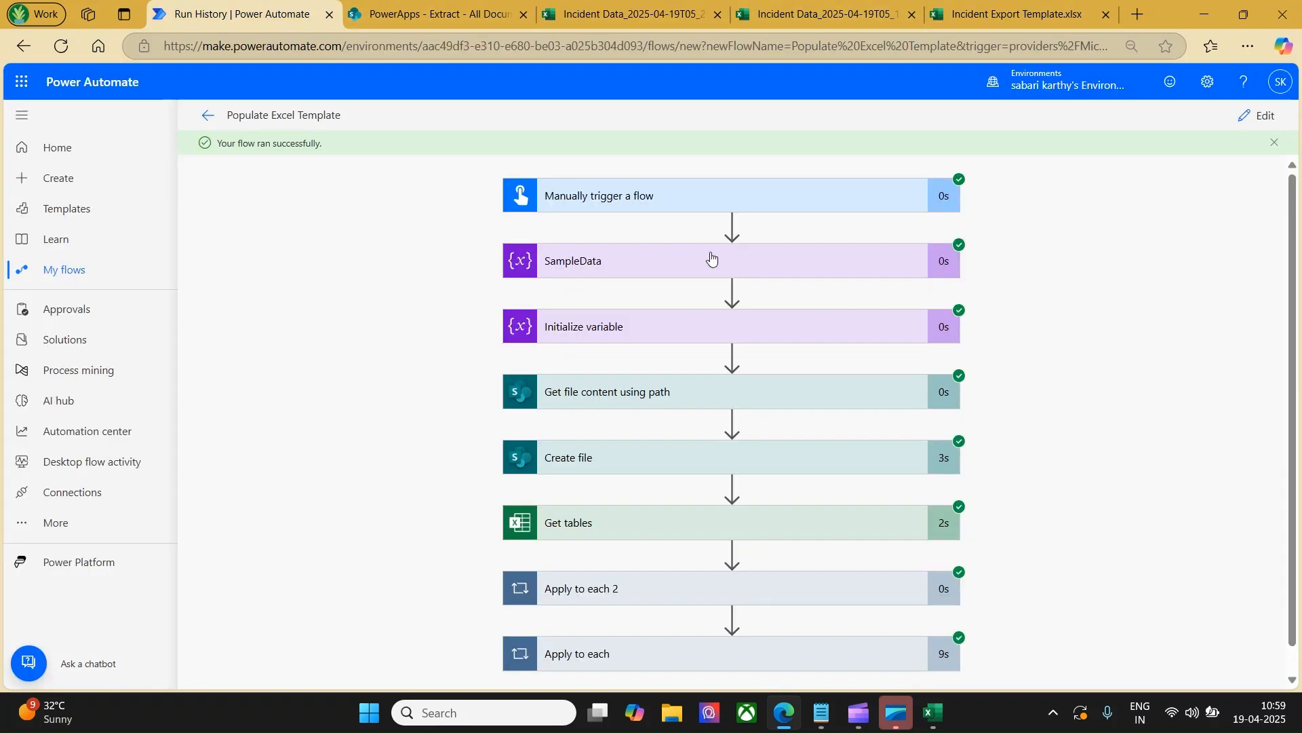
left_click(661, 267)
left_click(432, 14)
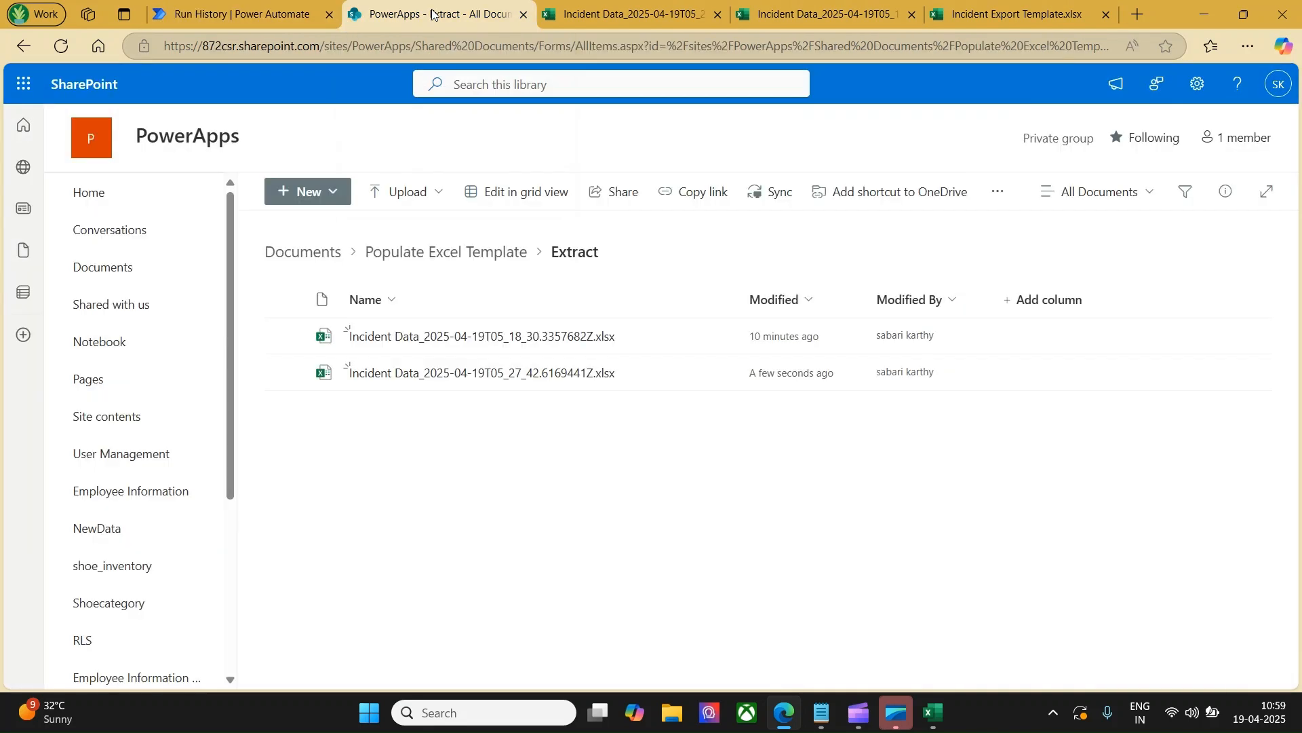
left_click(628, 14)
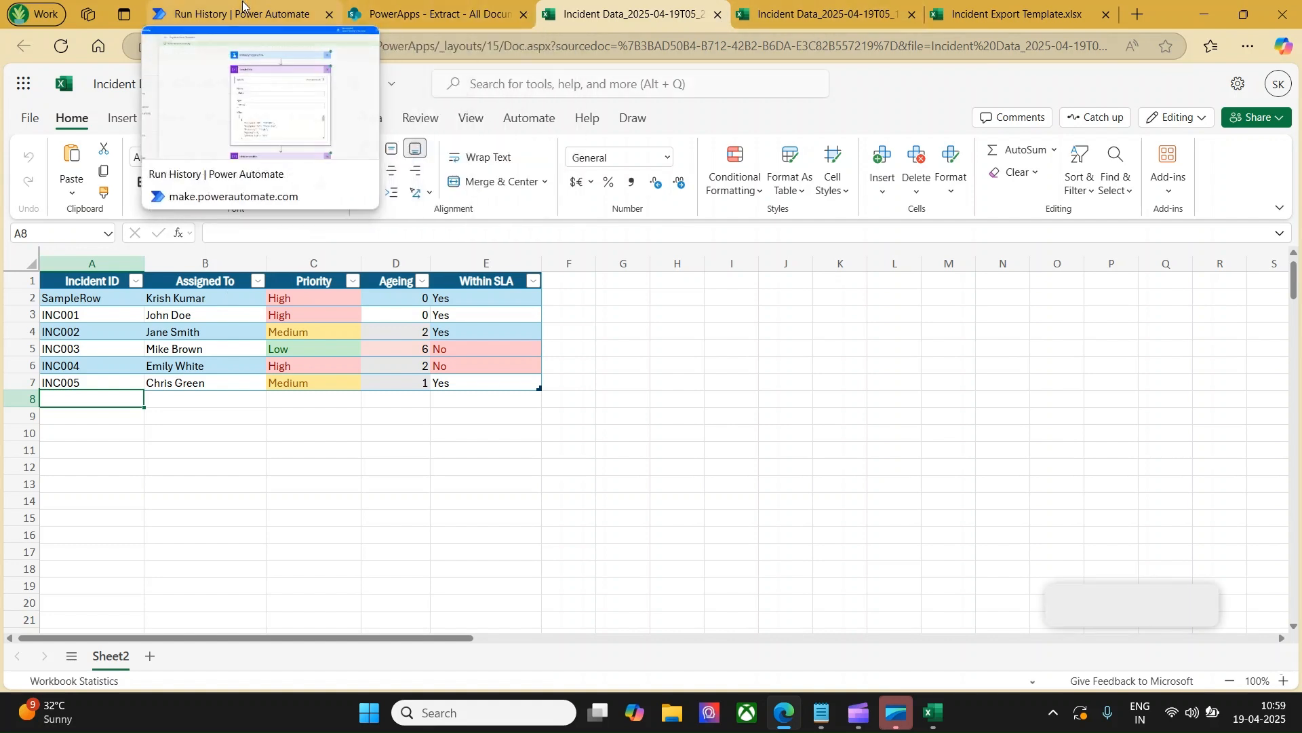
Return to editing the Populate Excel Template flow and add an Excel Online (Business) Delete a row action after Apply to each.
left_click(243, 6)
left_click(1270, 116)
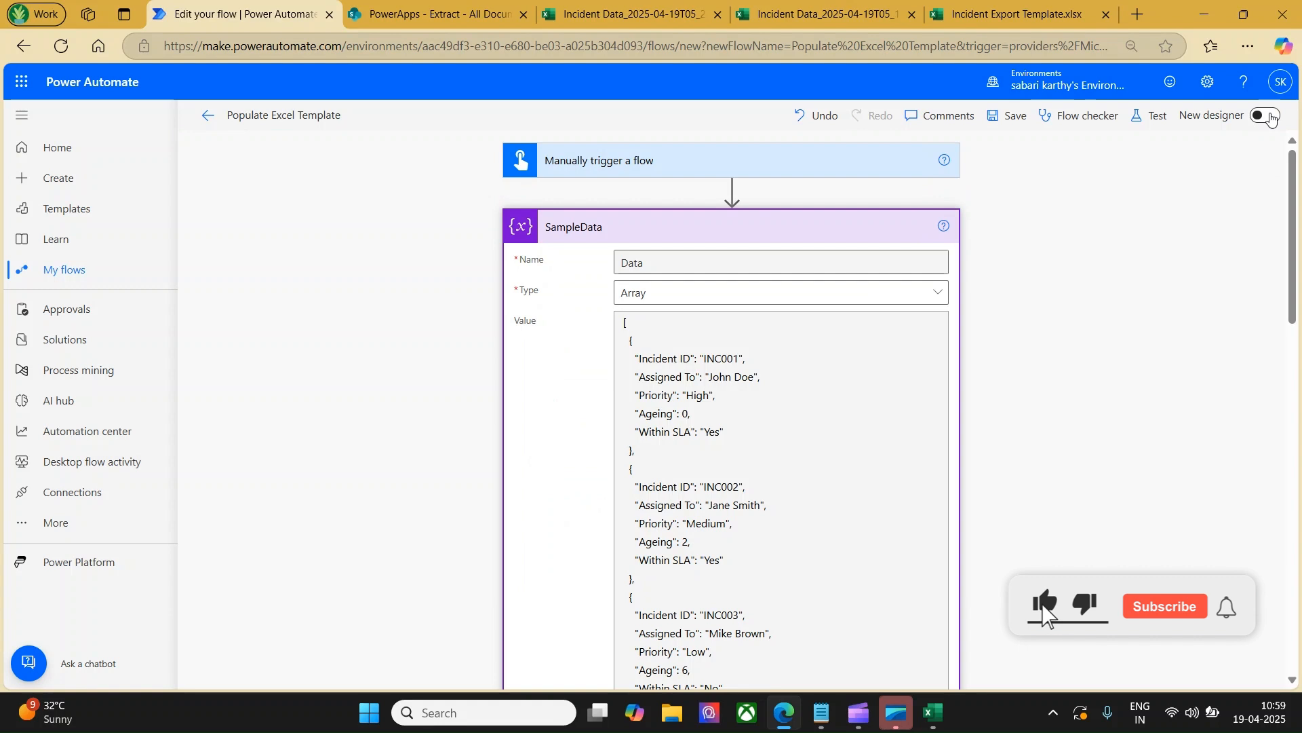
scroll(1046, 393, "down", 15)
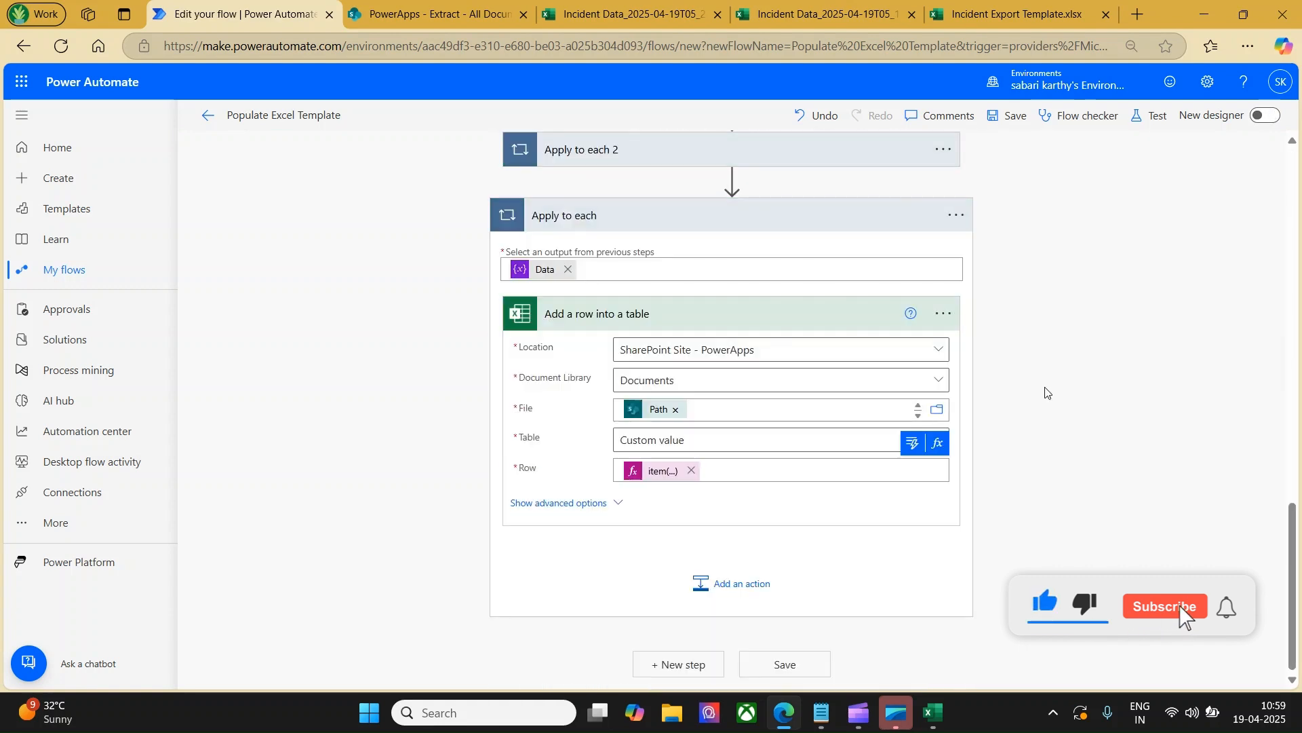
left_click(657, 658)
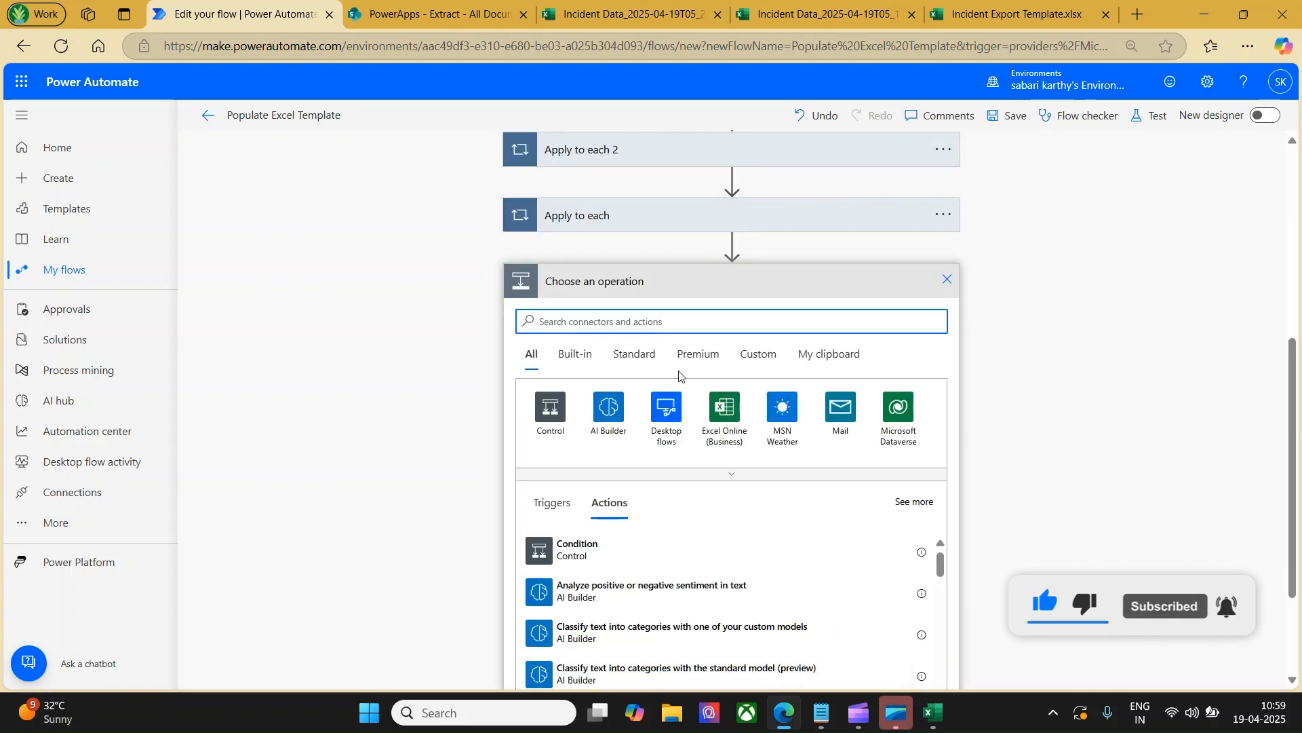
type("De")
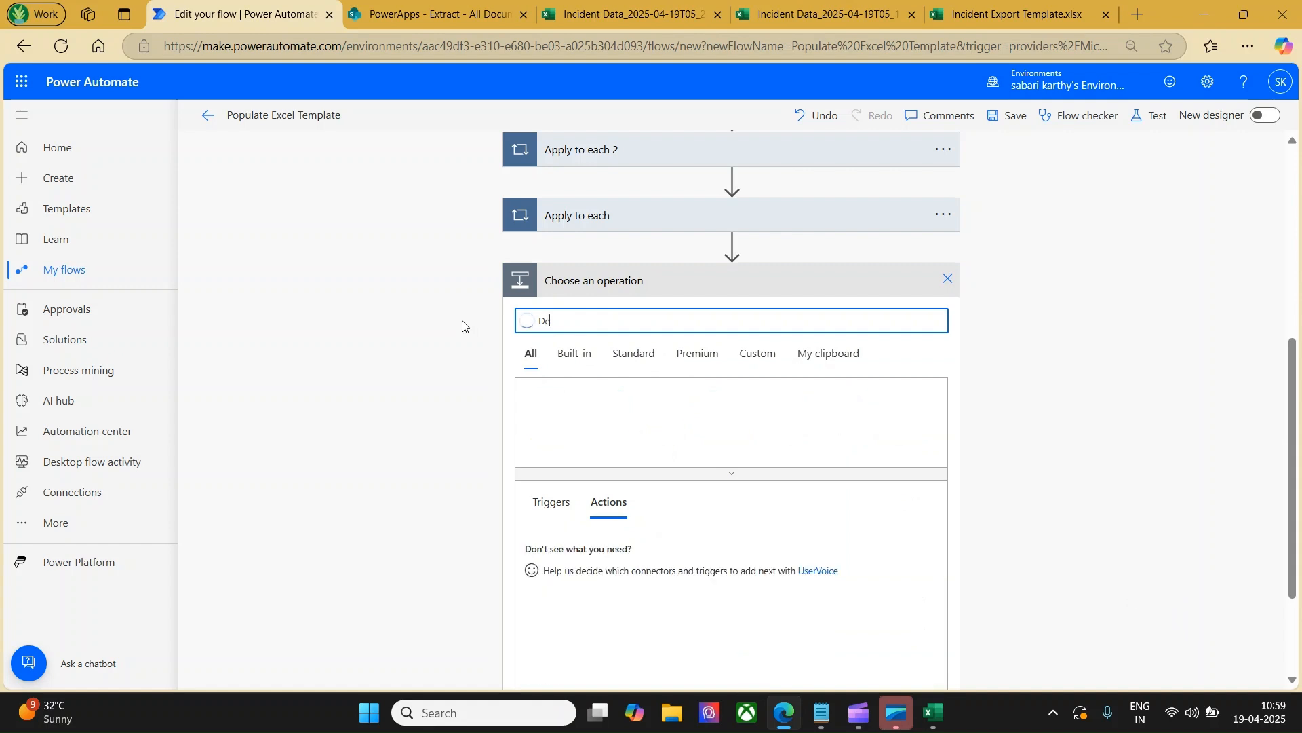
type("lete")
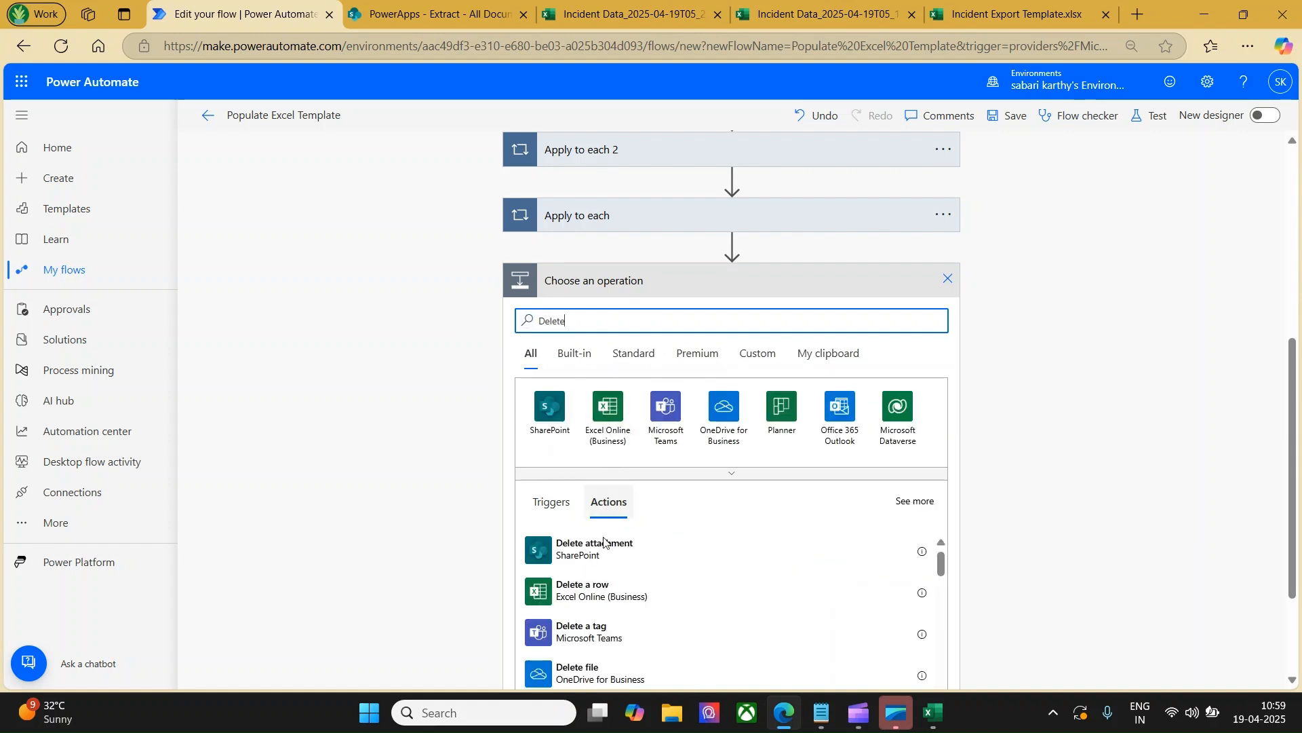
left_click(587, 596)
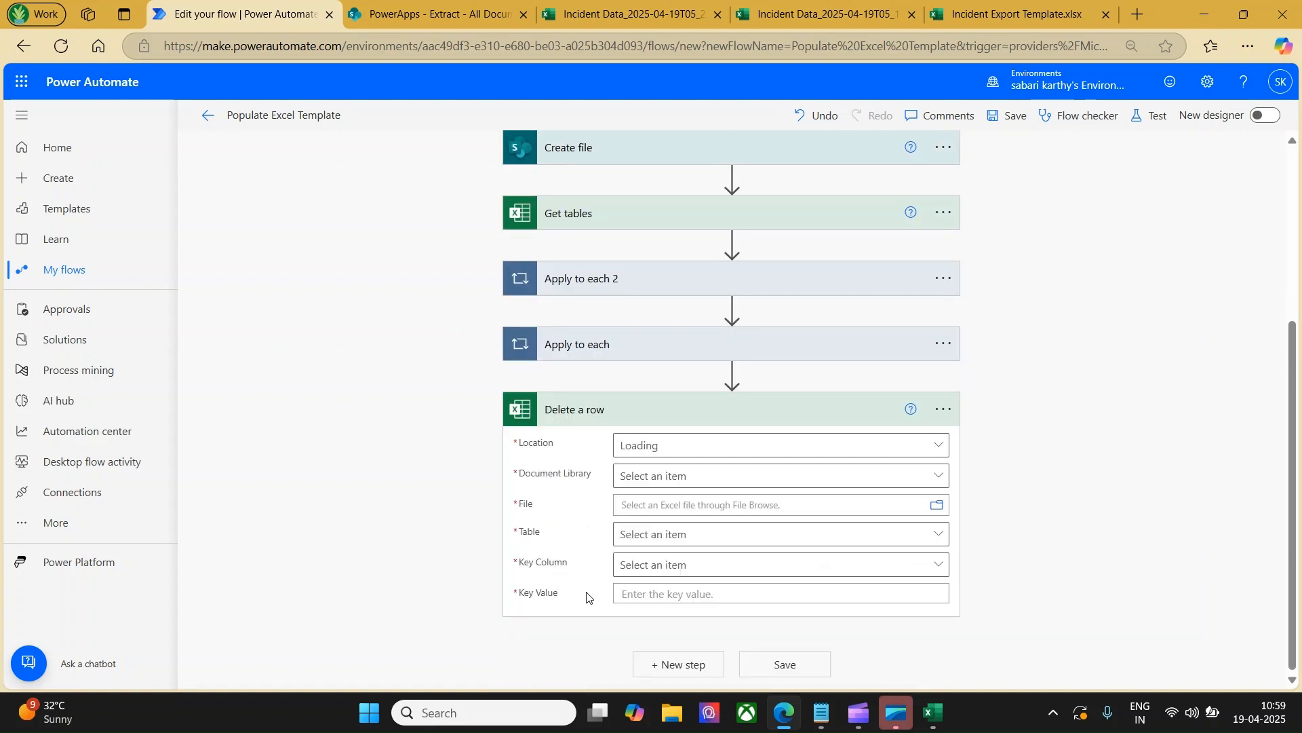
Set the Delete a row action's Location to SharePoint Site - PowerApps and its Document Library to Documents.
left_click(851, 445)
left_click(677, 508)
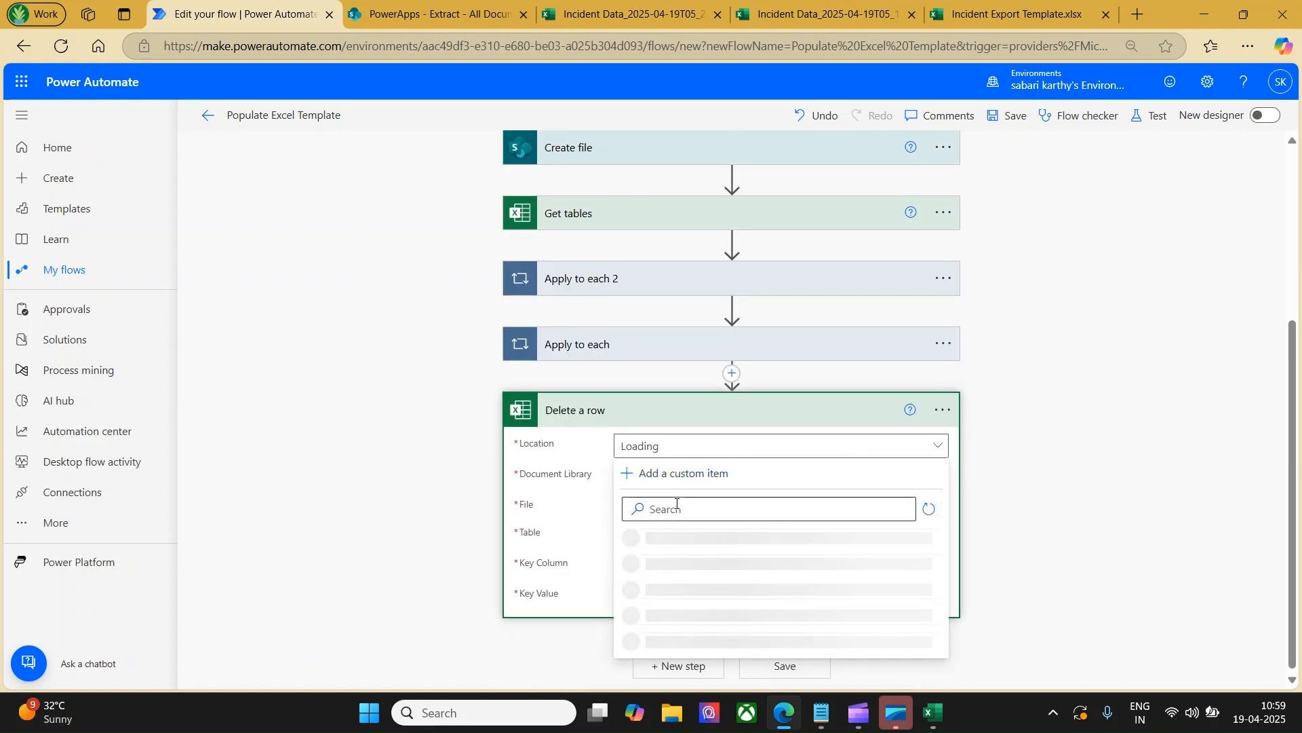
type("Power")
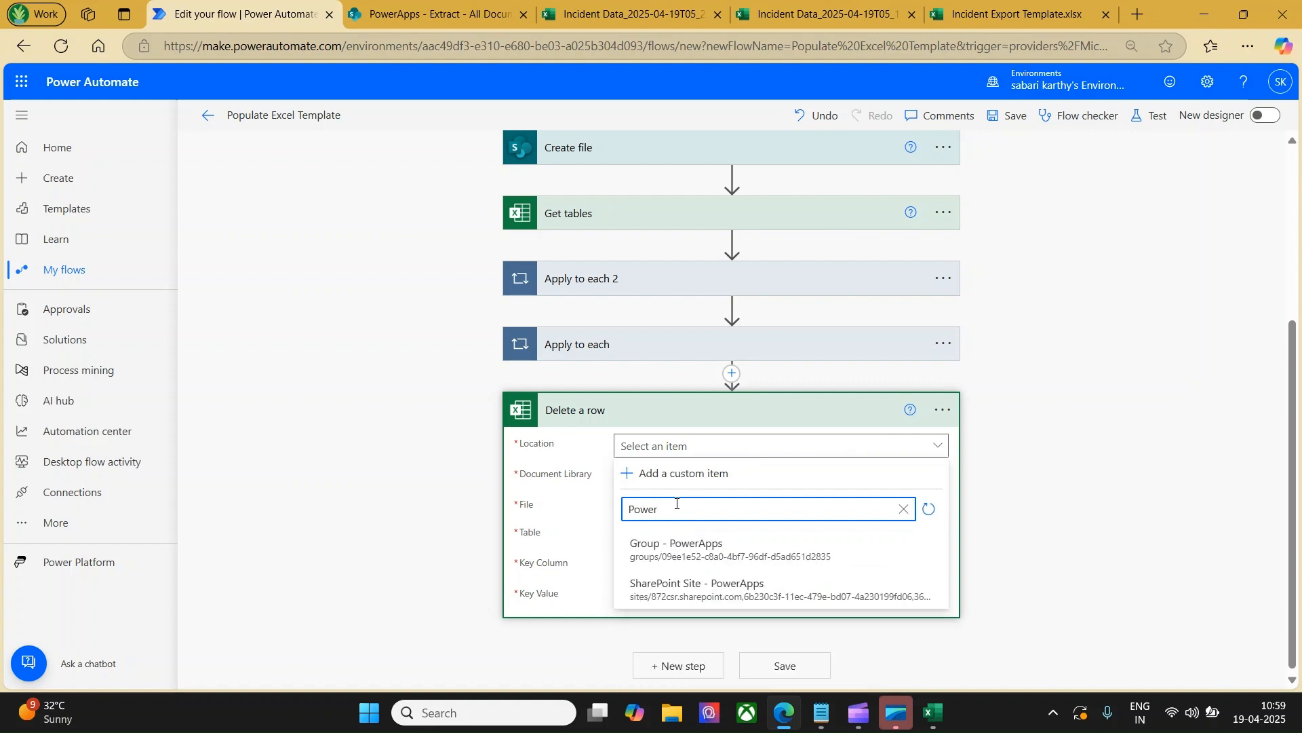
left_click(674, 585)
left_click(665, 478)
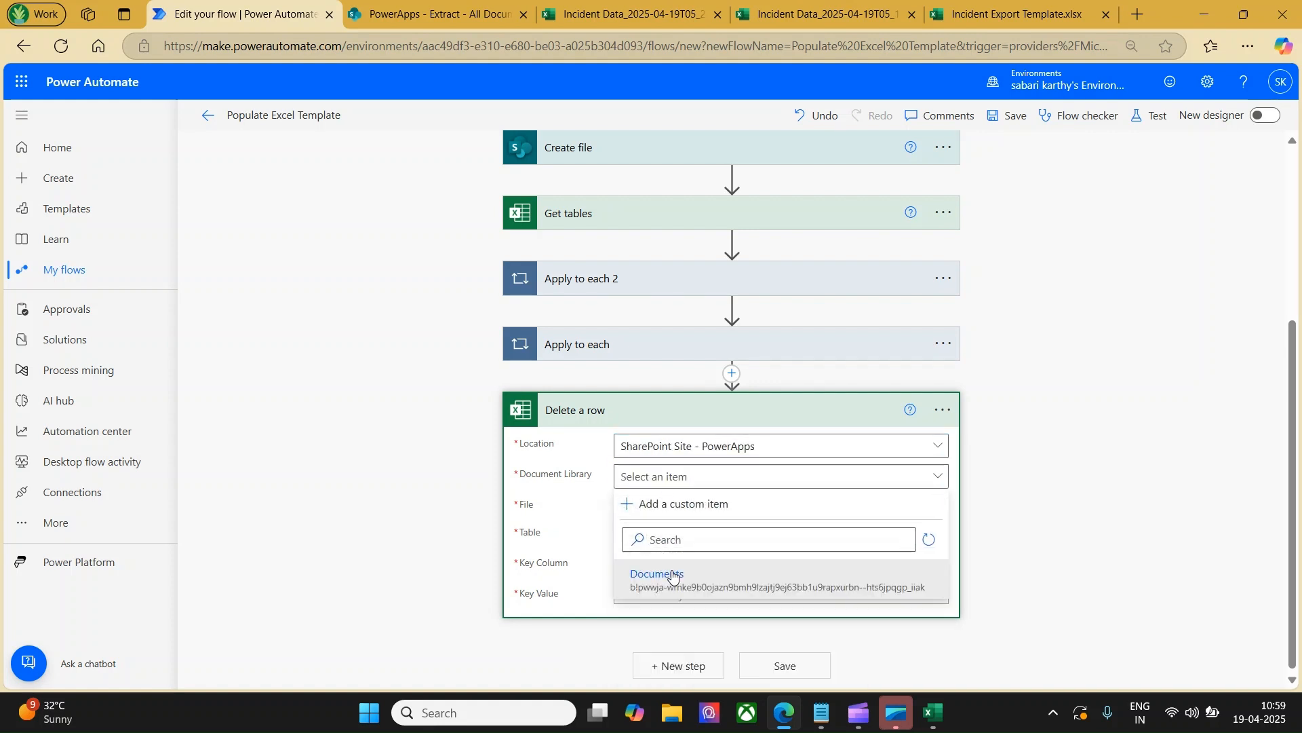
left_click(673, 576)
Set the File field of Delete a row to the Path dynamic content from Create file.
left_click(656, 506)
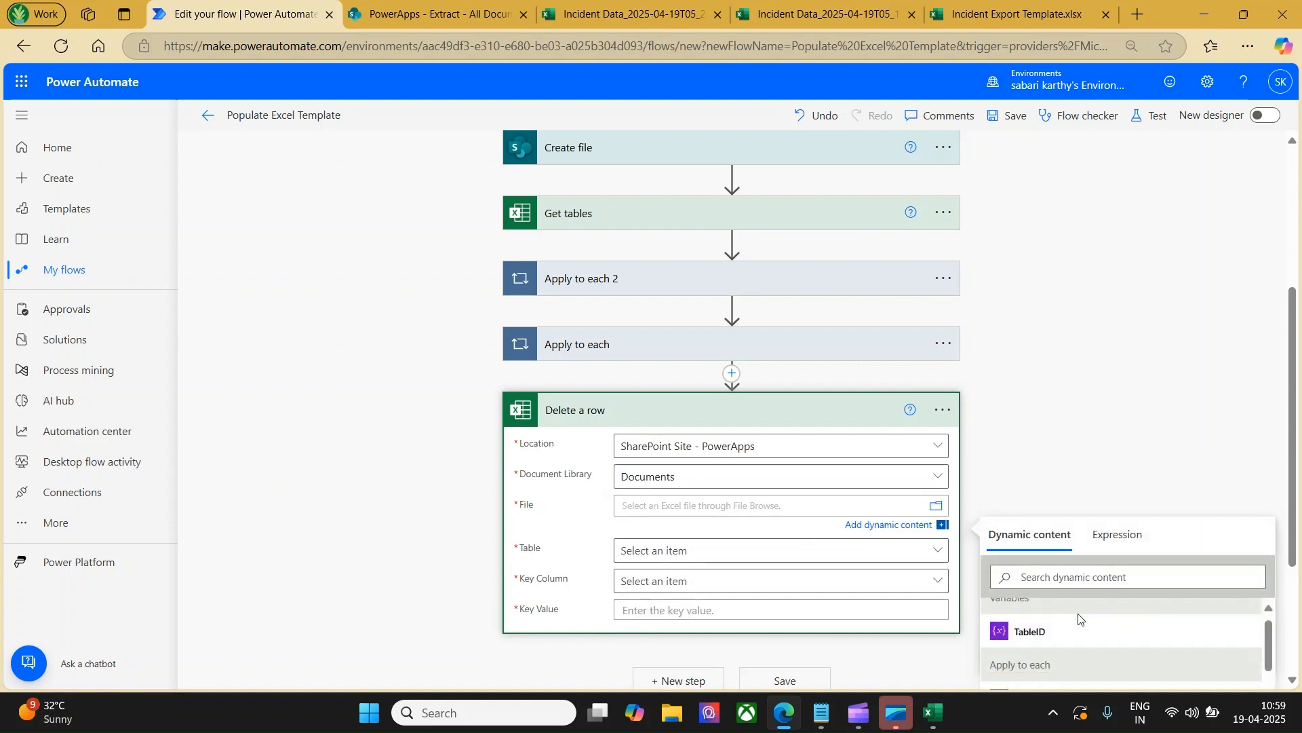
scroll(1080, 618, "down", 5)
scroll(1079, 618, "down", 5)
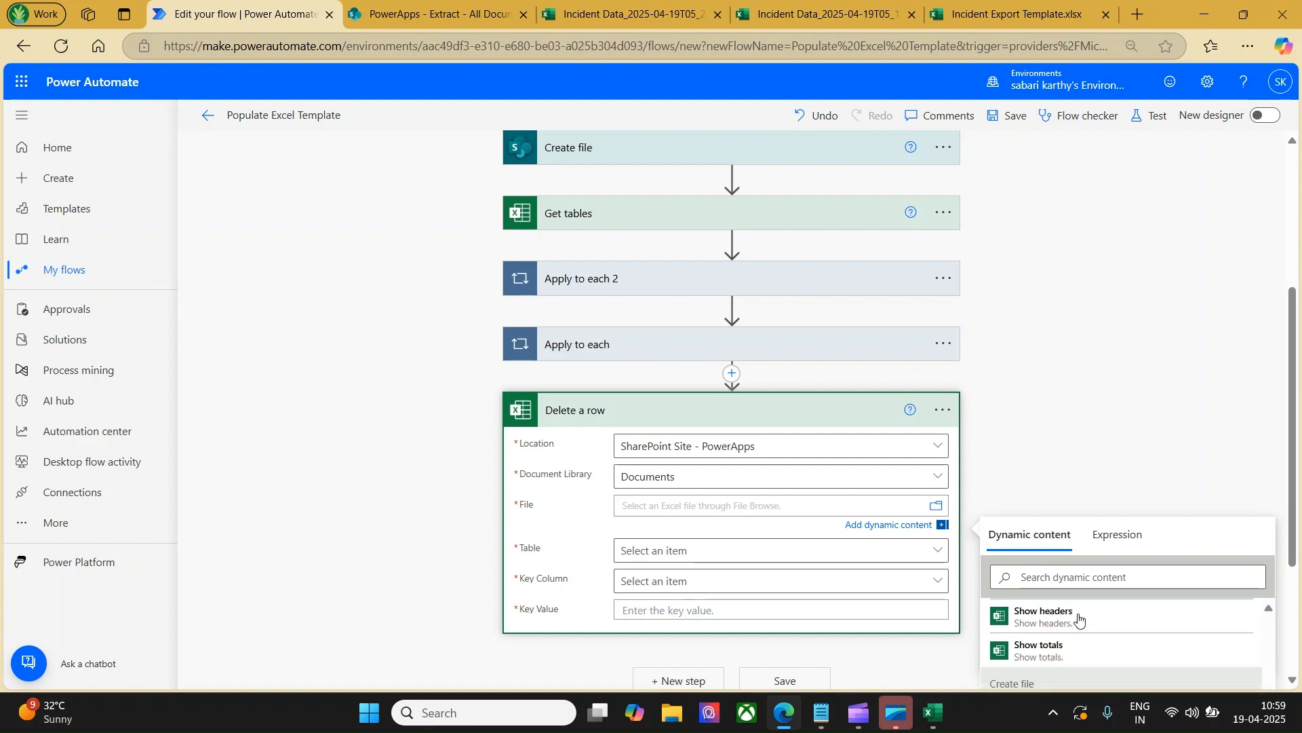
scroll(1079, 617, "down", 1)
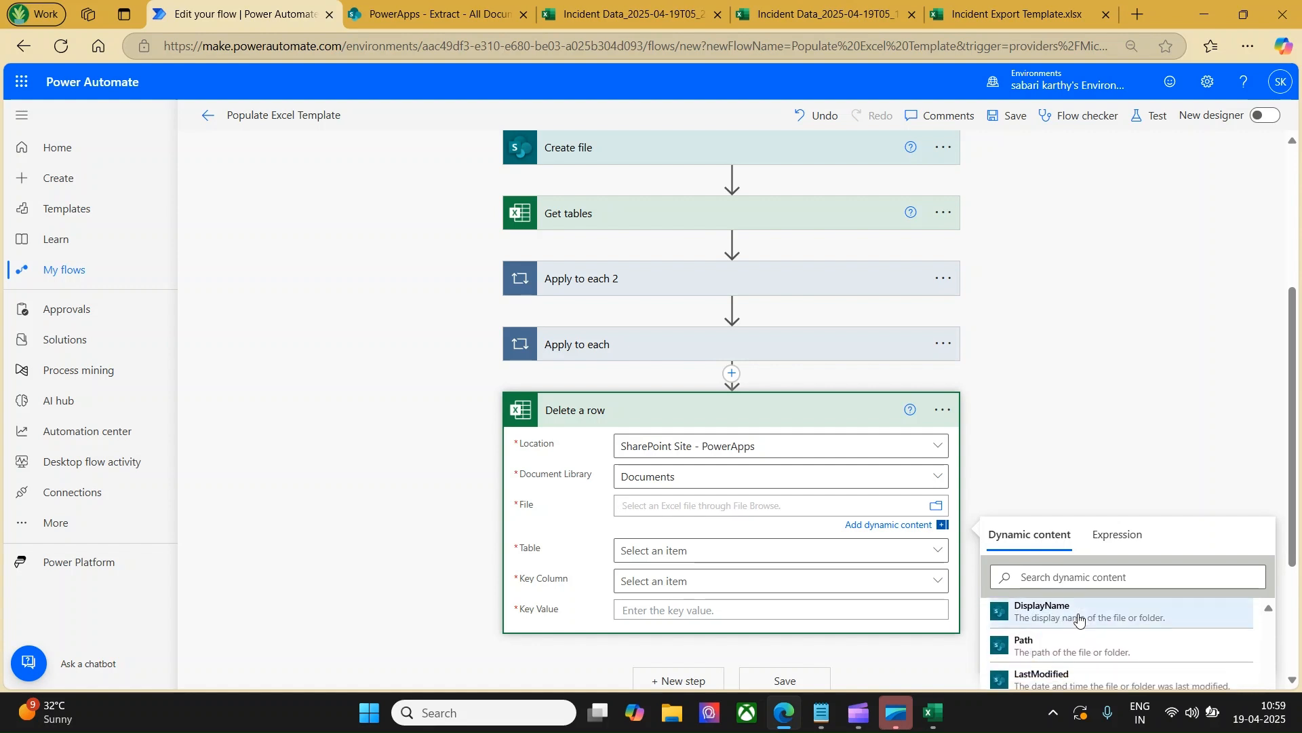
left_click(1072, 643)
Set the Table field of Delete a row to a custom item holding the TableID variable.
left_click(706, 553)
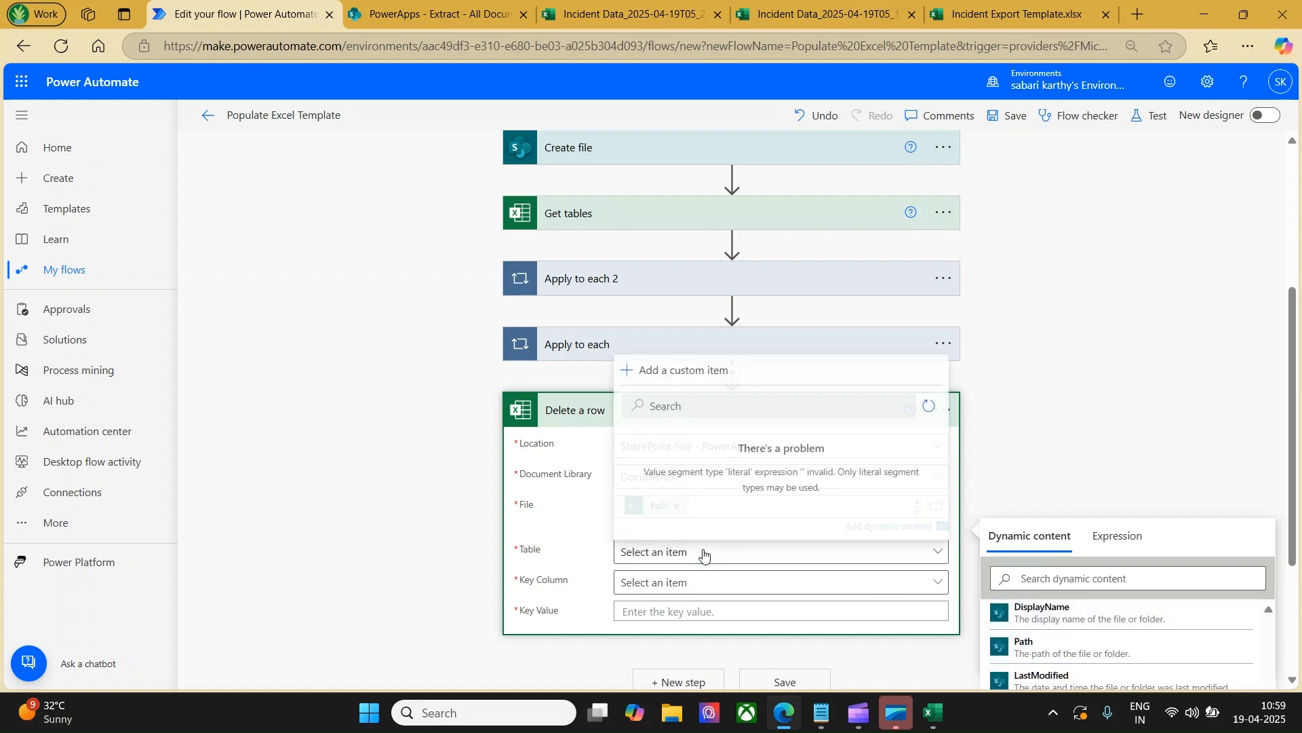
left_click(680, 380)
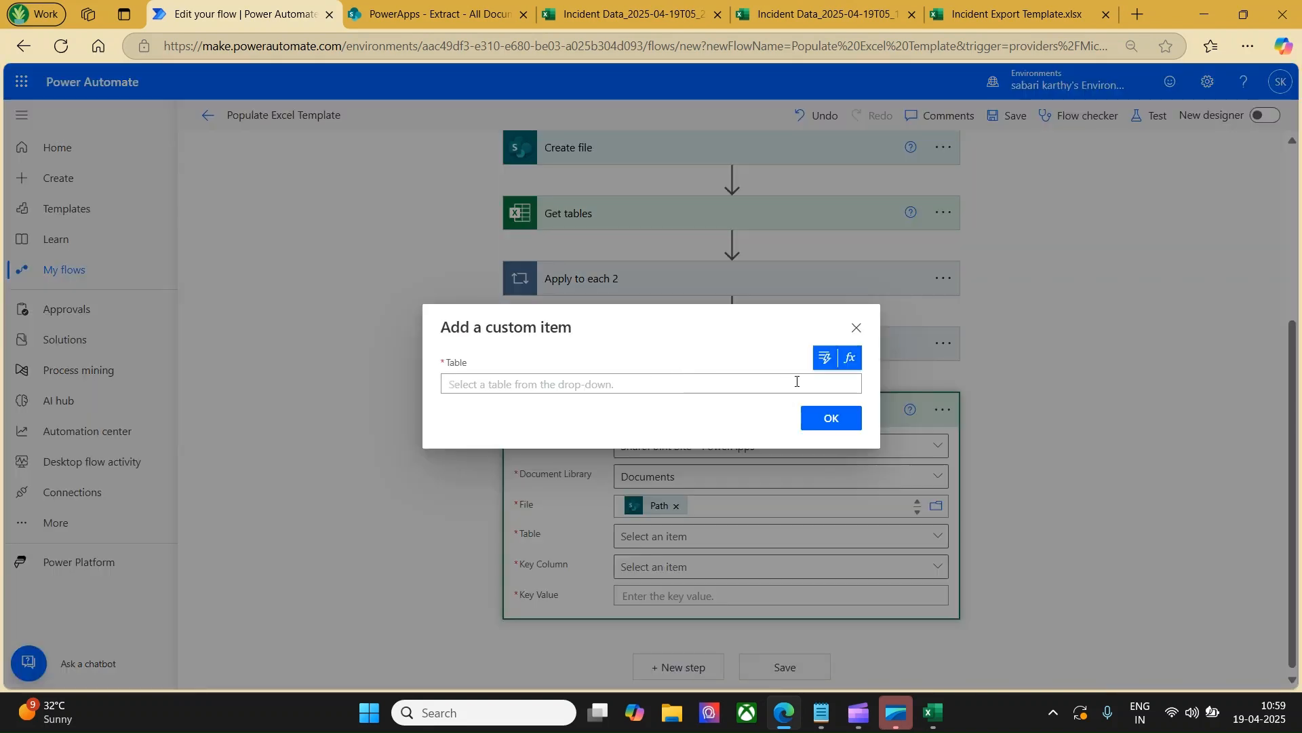
left_click(825, 357)
scroll(721, 367, "down", 1)
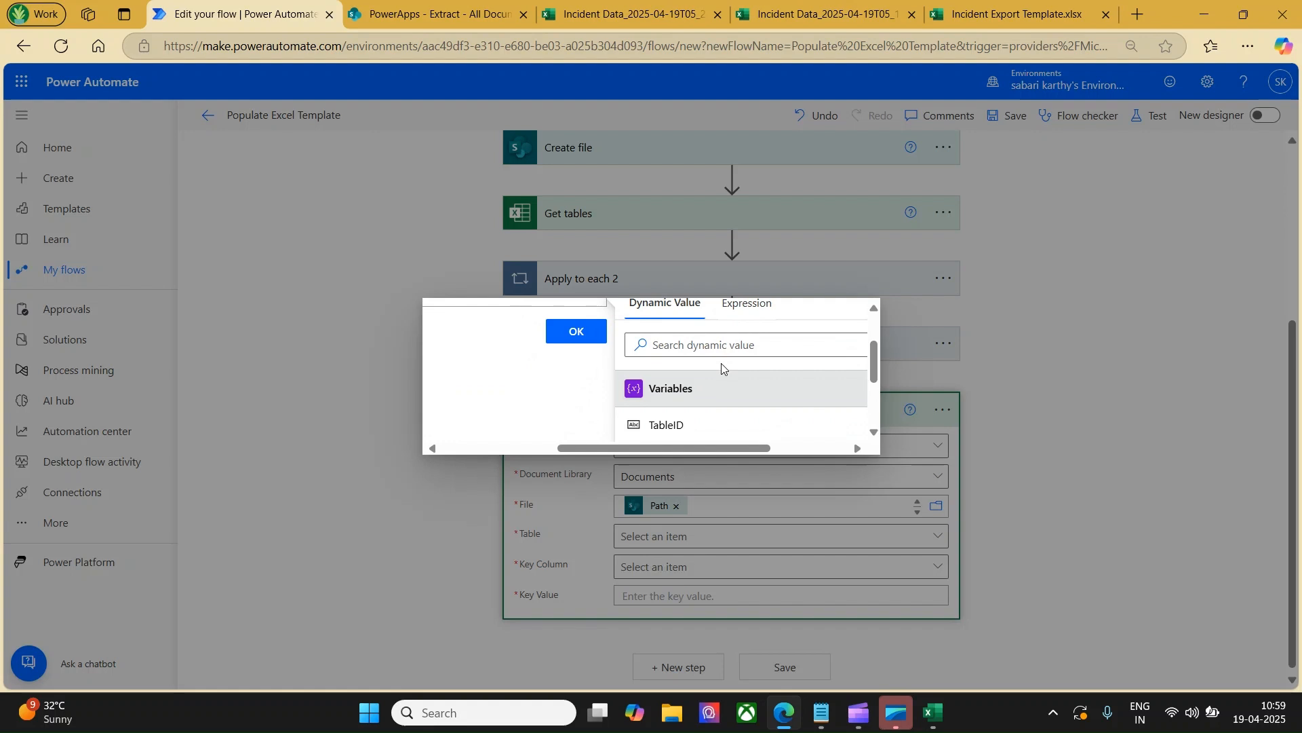
left_click(691, 426)
left_click(829, 420)
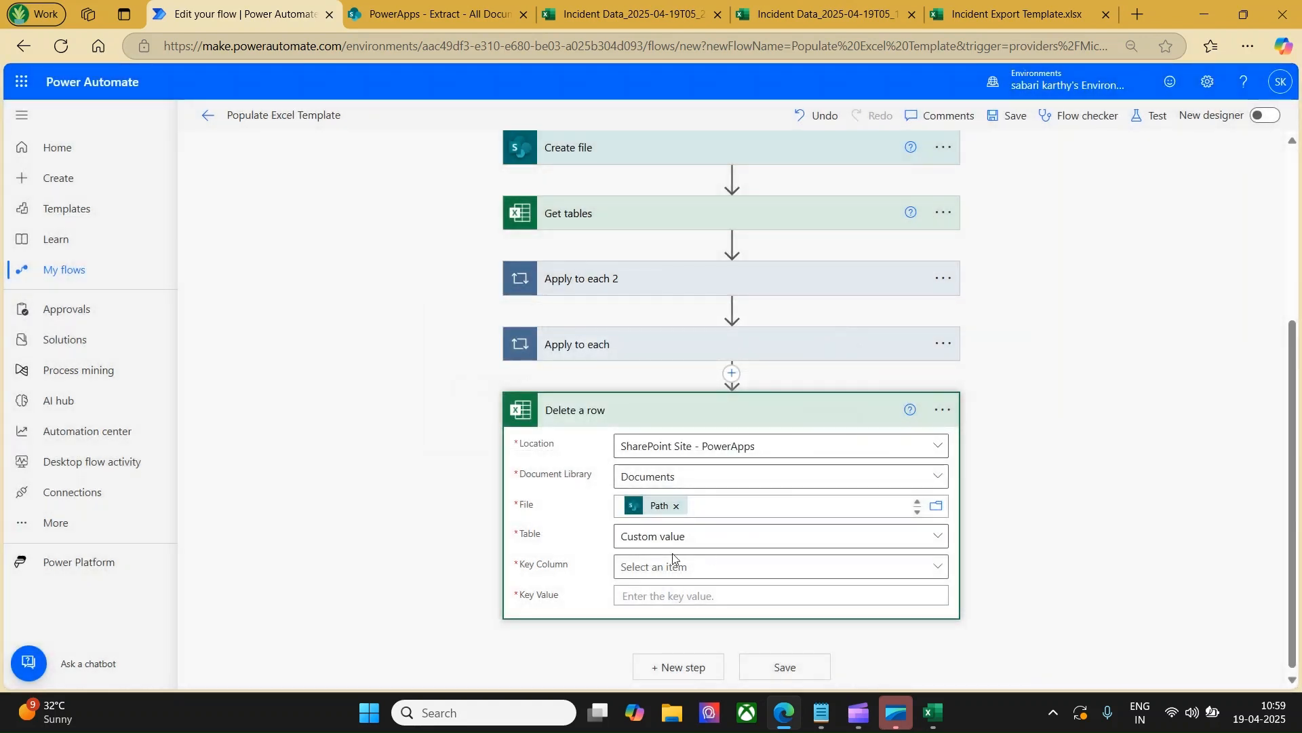
Set the Key Column of Delete a row to the custom item Incident ID.
left_click(652, 568)
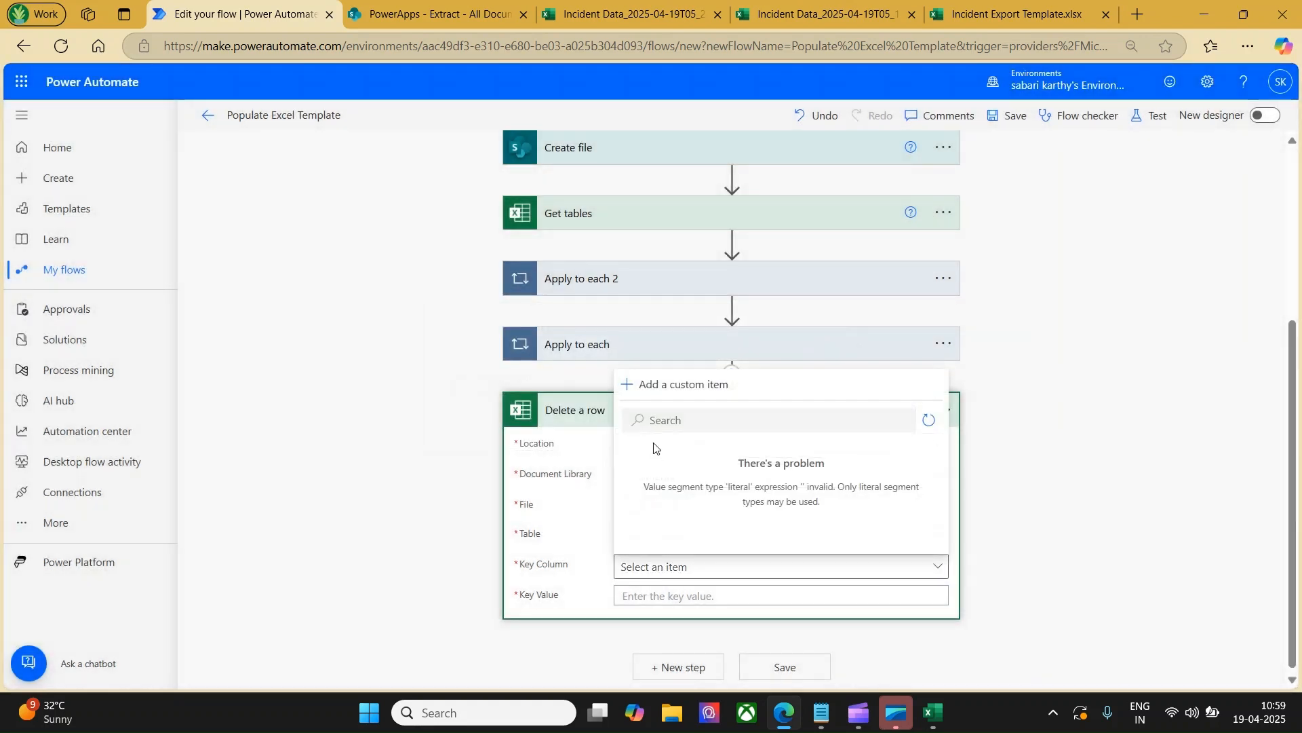
left_click(621, 384)
left_click(618, 386)
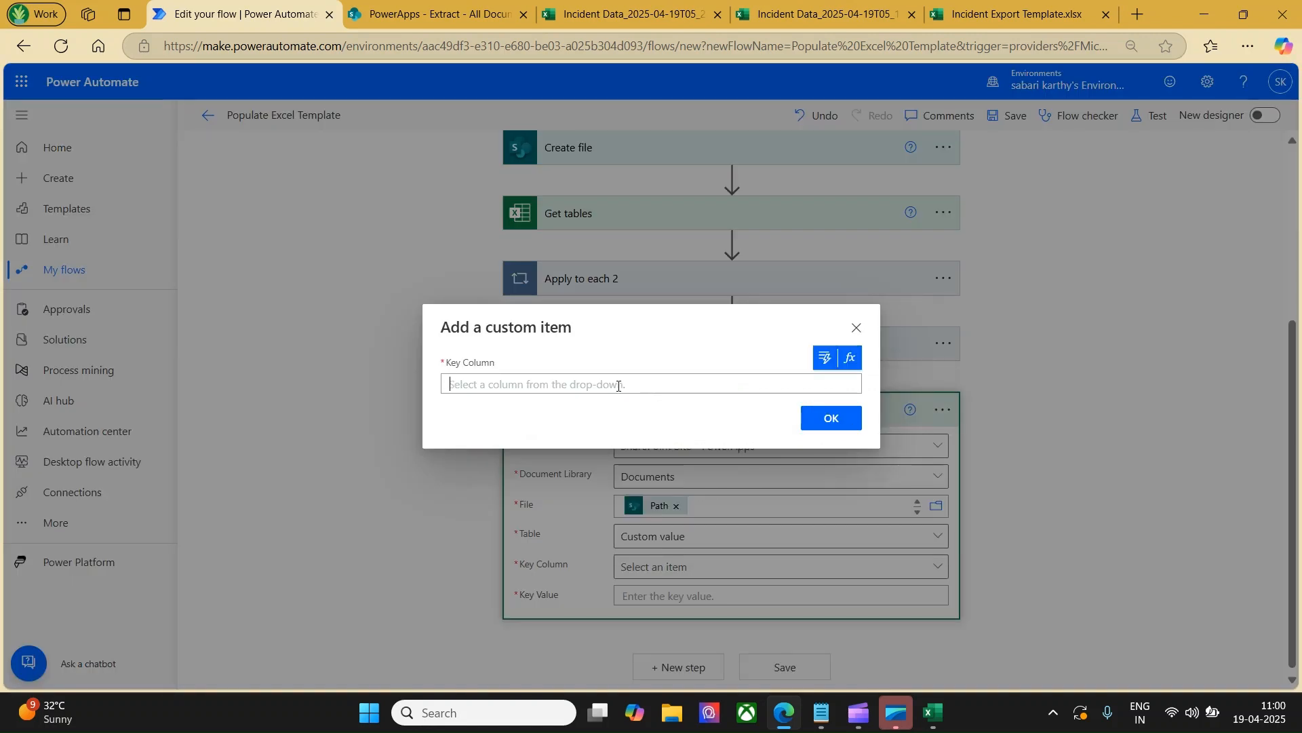
type("Incident ID")
left_click(827, 419)
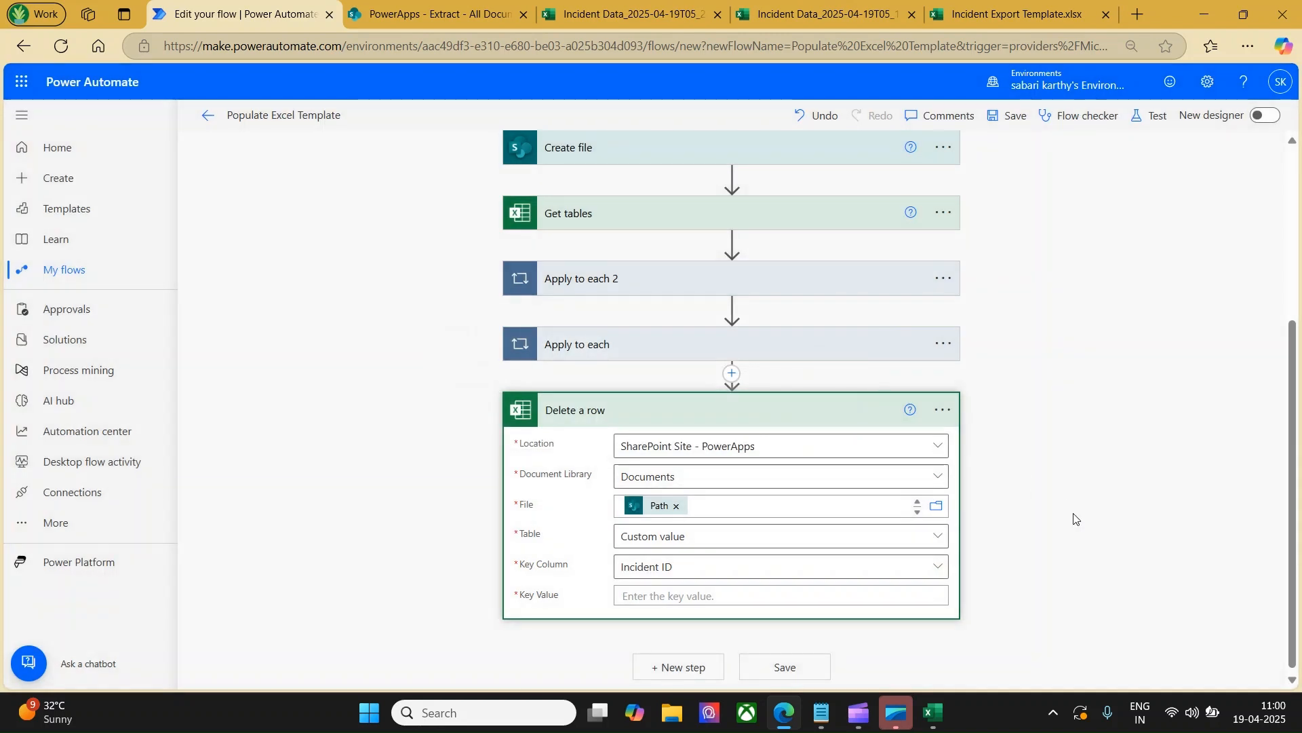
Set the Key Value of Delete a row to SampleRow, copied from cell A2 of the generated workbook.
left_click(689, 593)
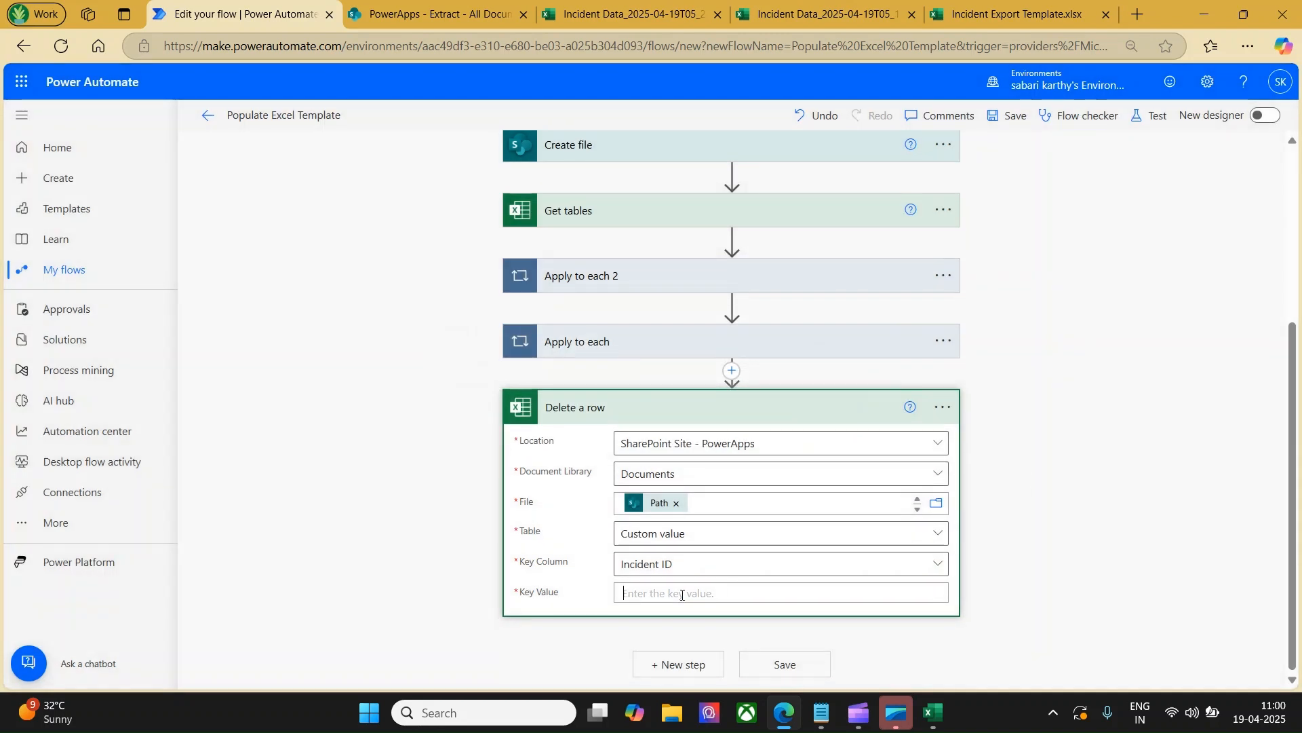
left_click(542, 8)
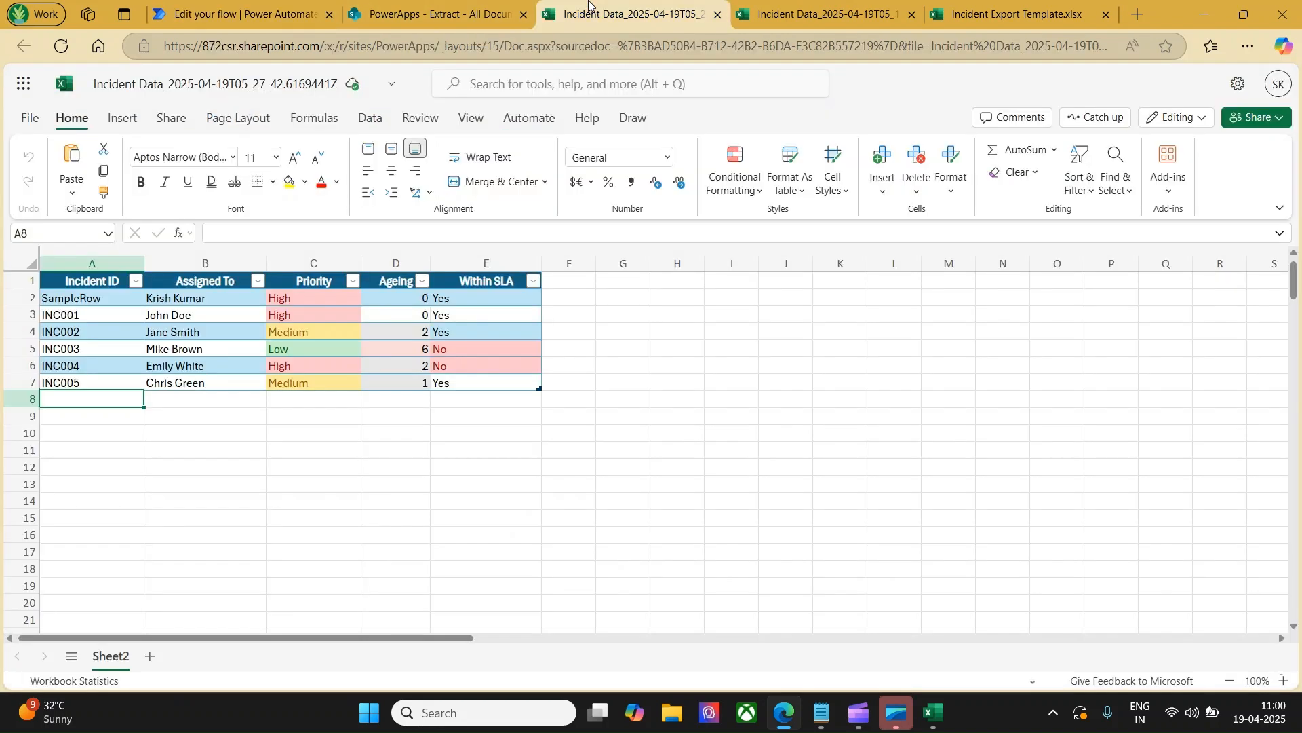
left_click(79, 301)
double_click(261, 232)
key("ctrl+c")
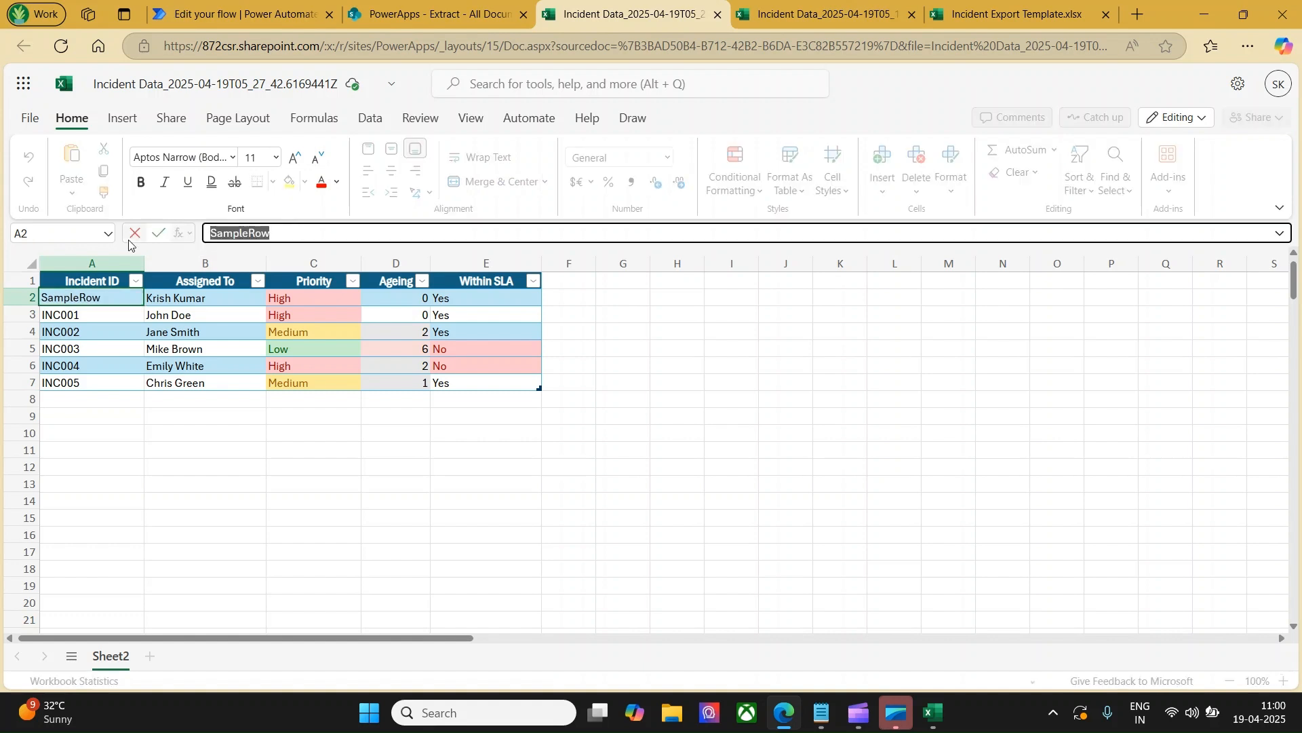
left_click(293, 14)
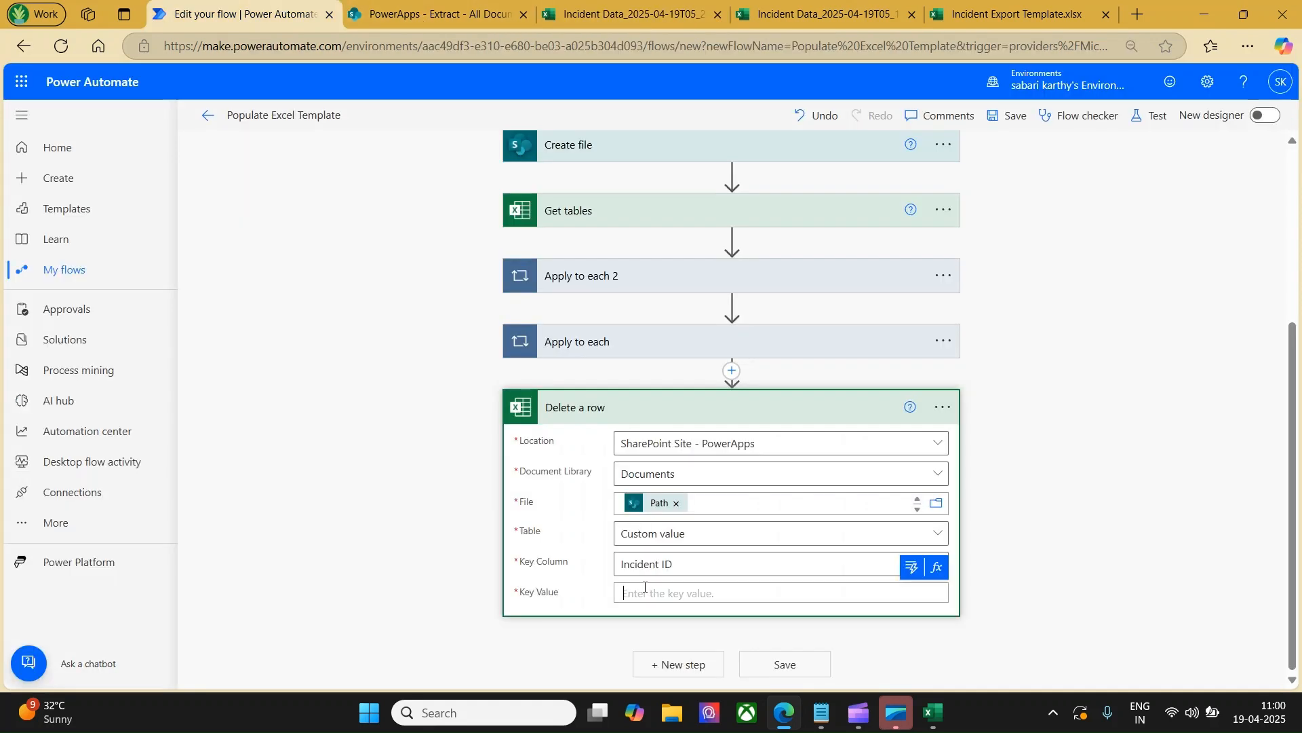
key("ctrl+v")
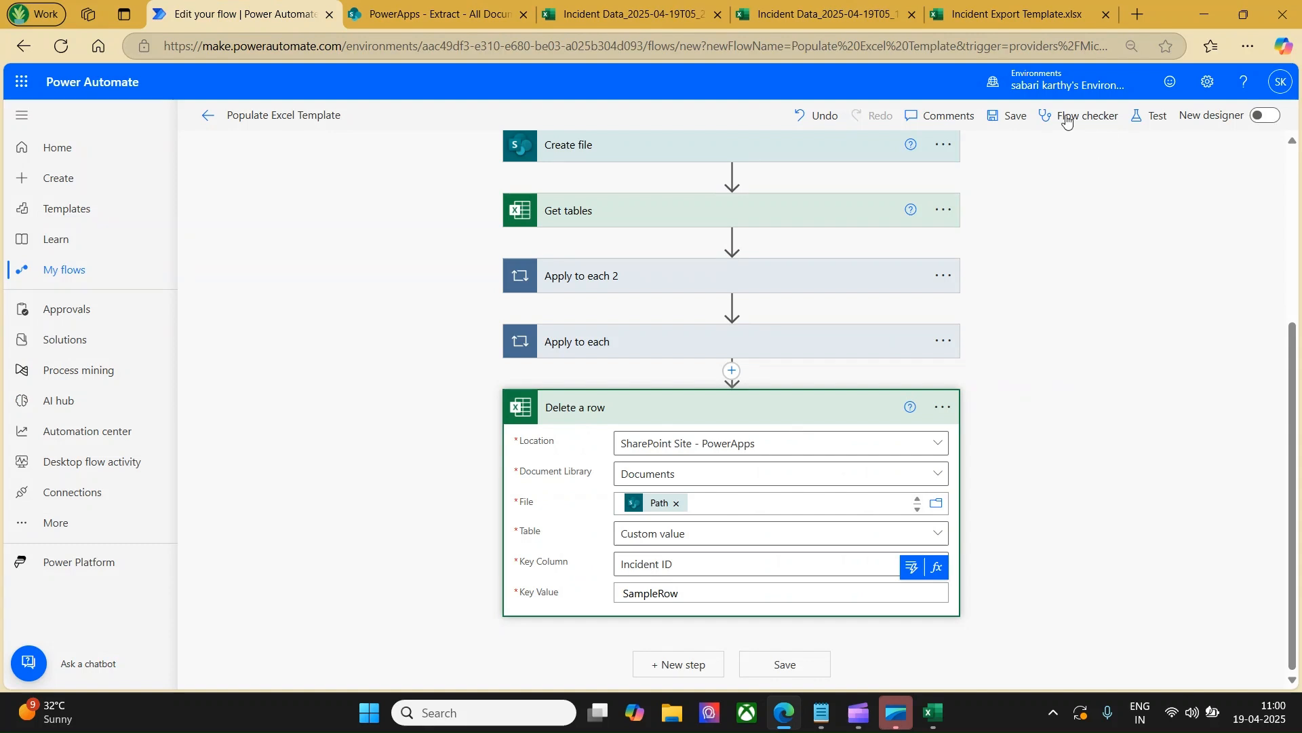
Save the flow with its new Delete a row action and run it as a manual test.
left_click(1011, 116)
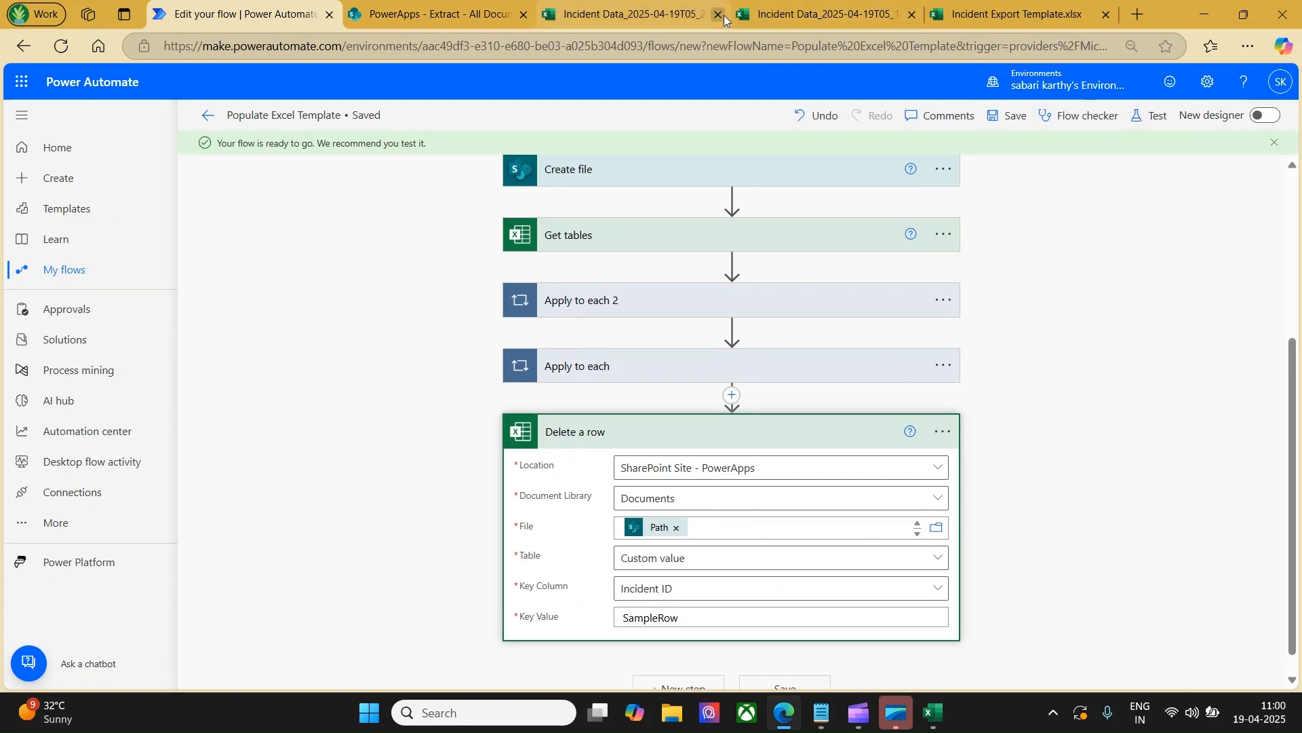
left_click(1153, 126)
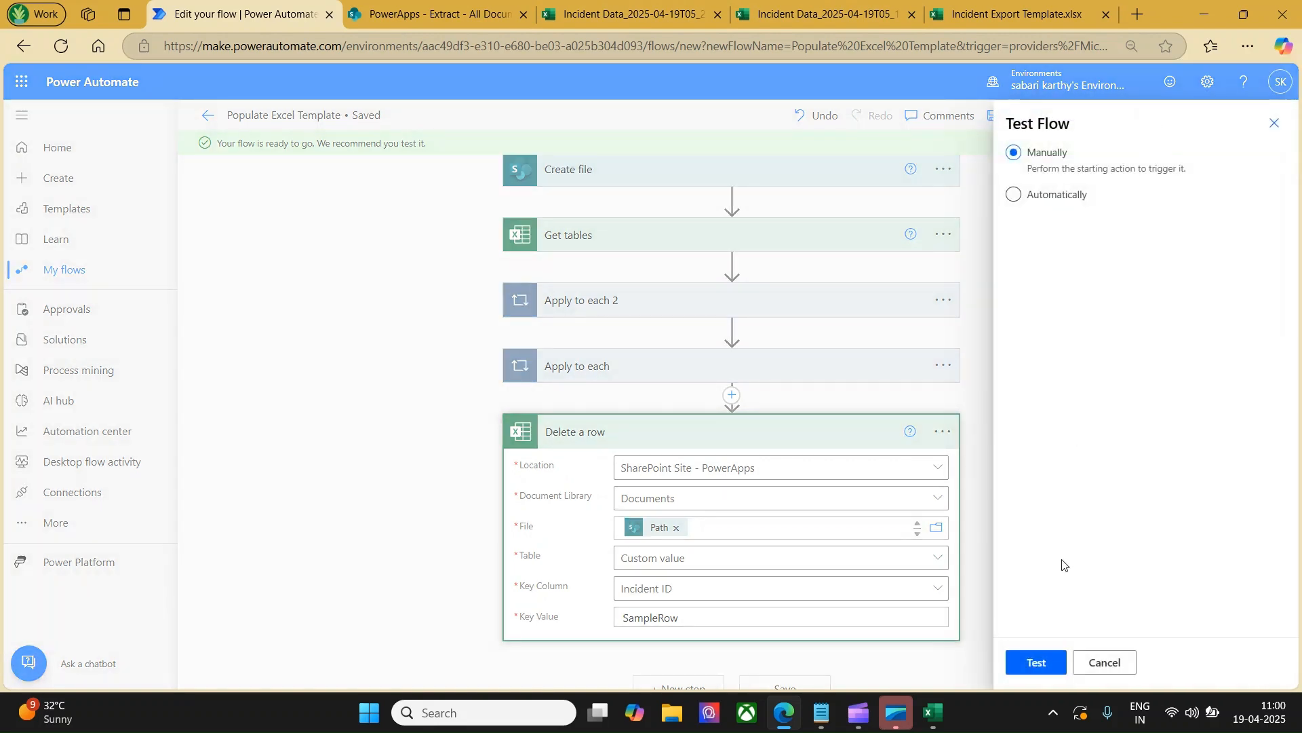
left_click(1034, 662)
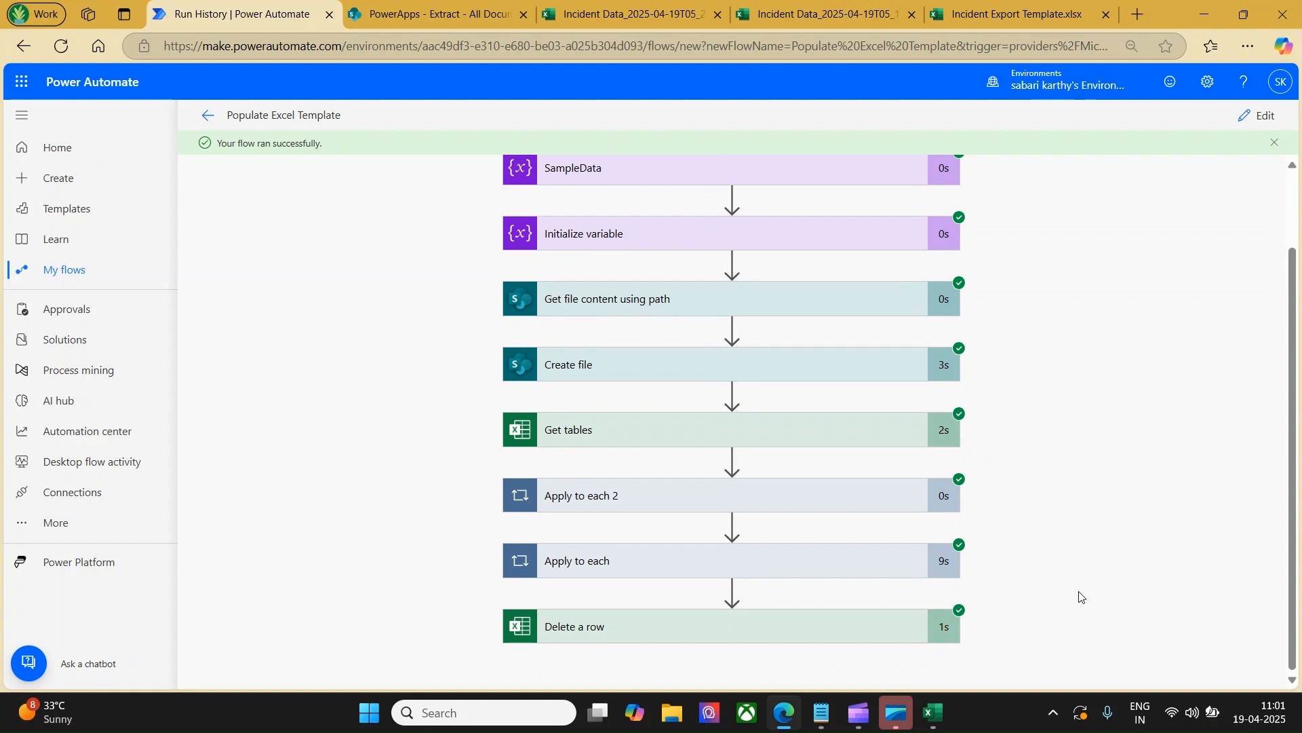
Refresh the SharePoint Extract folder and open the newest workbook, Incident Data_2025-04-19T05_29_53.7283478Z.xlsx.
left_click(463, 13)
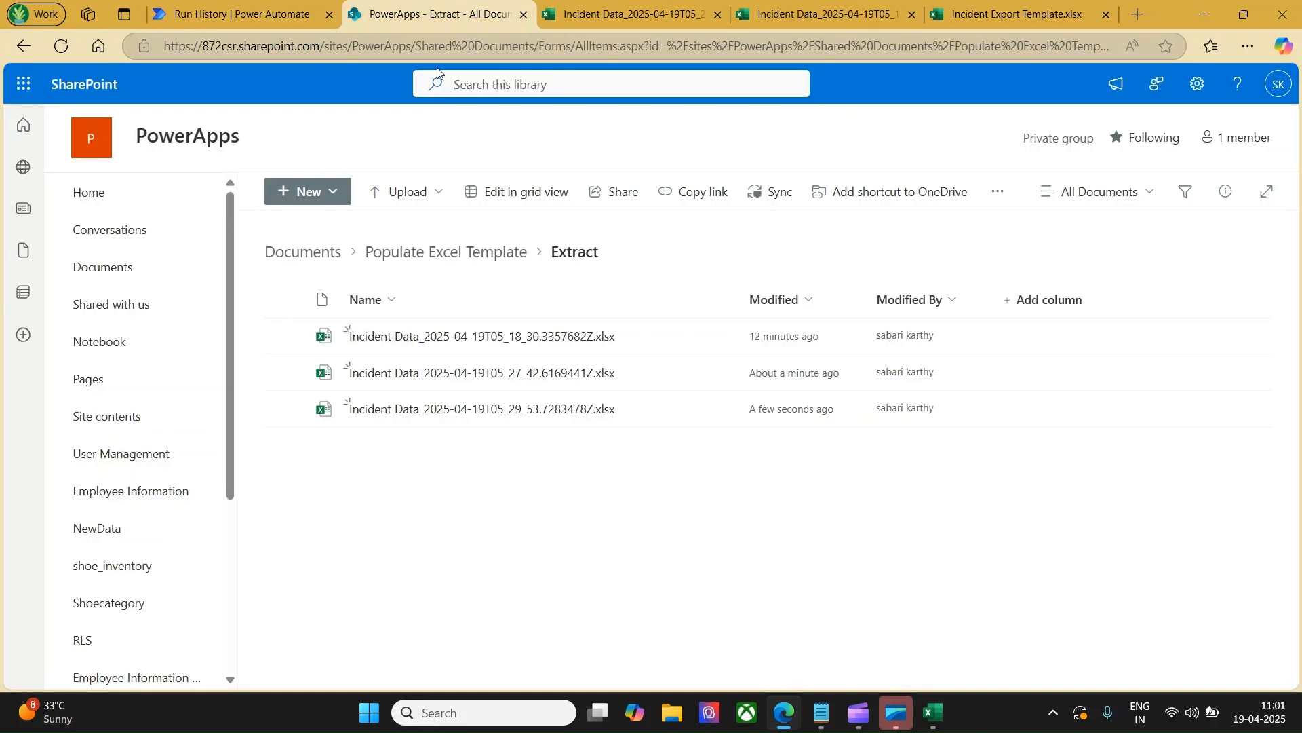
left_click(61, 45)
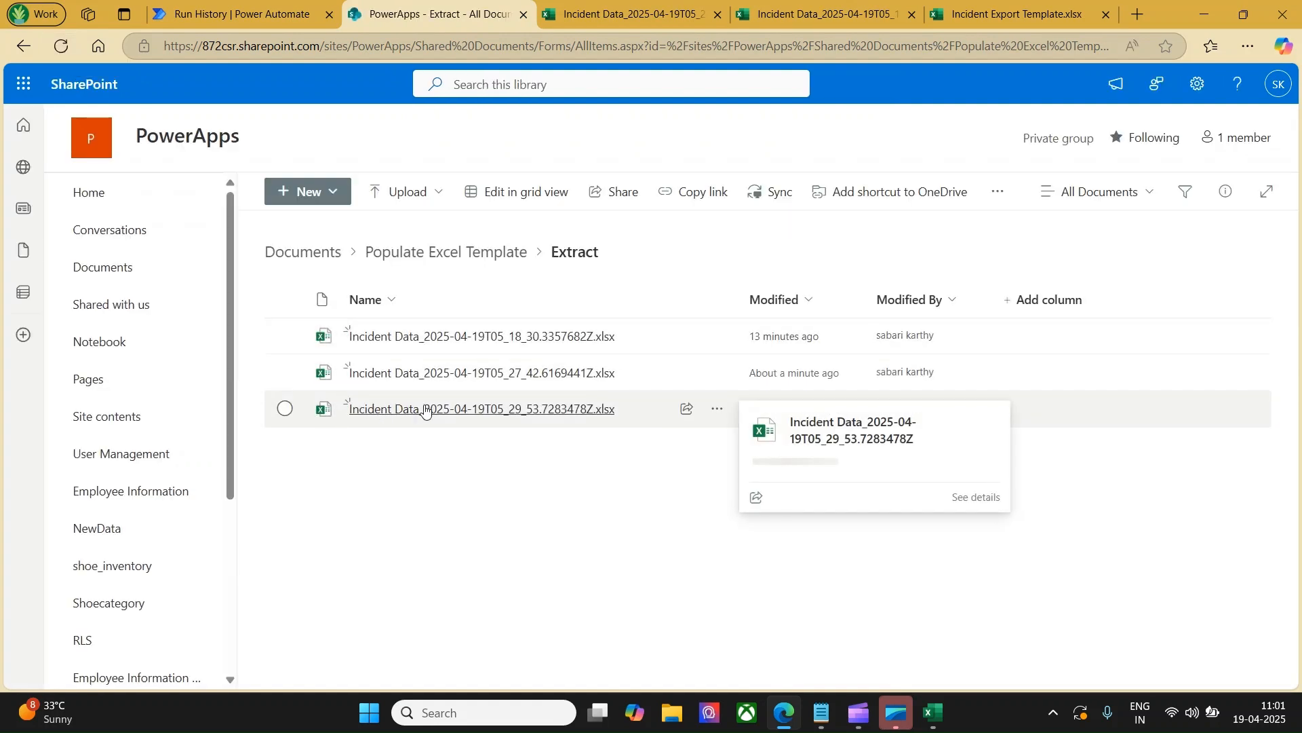
left_click(425, 410)
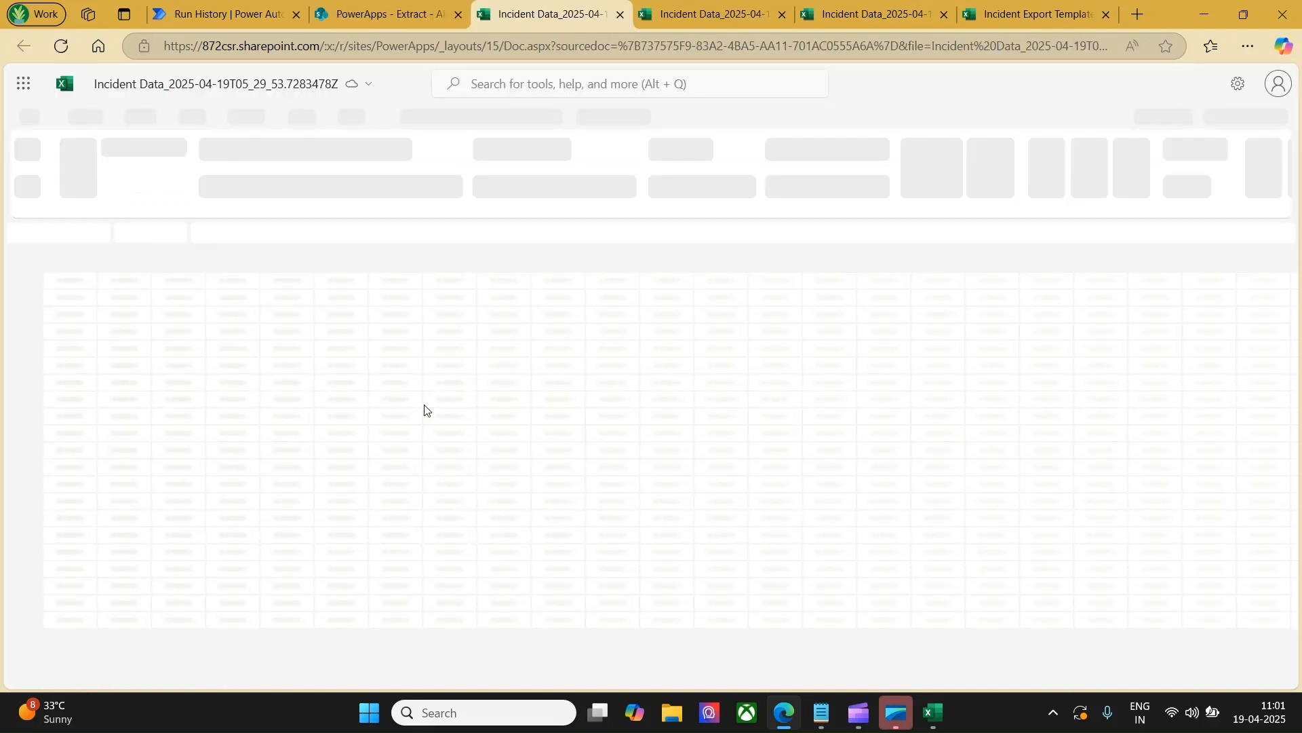